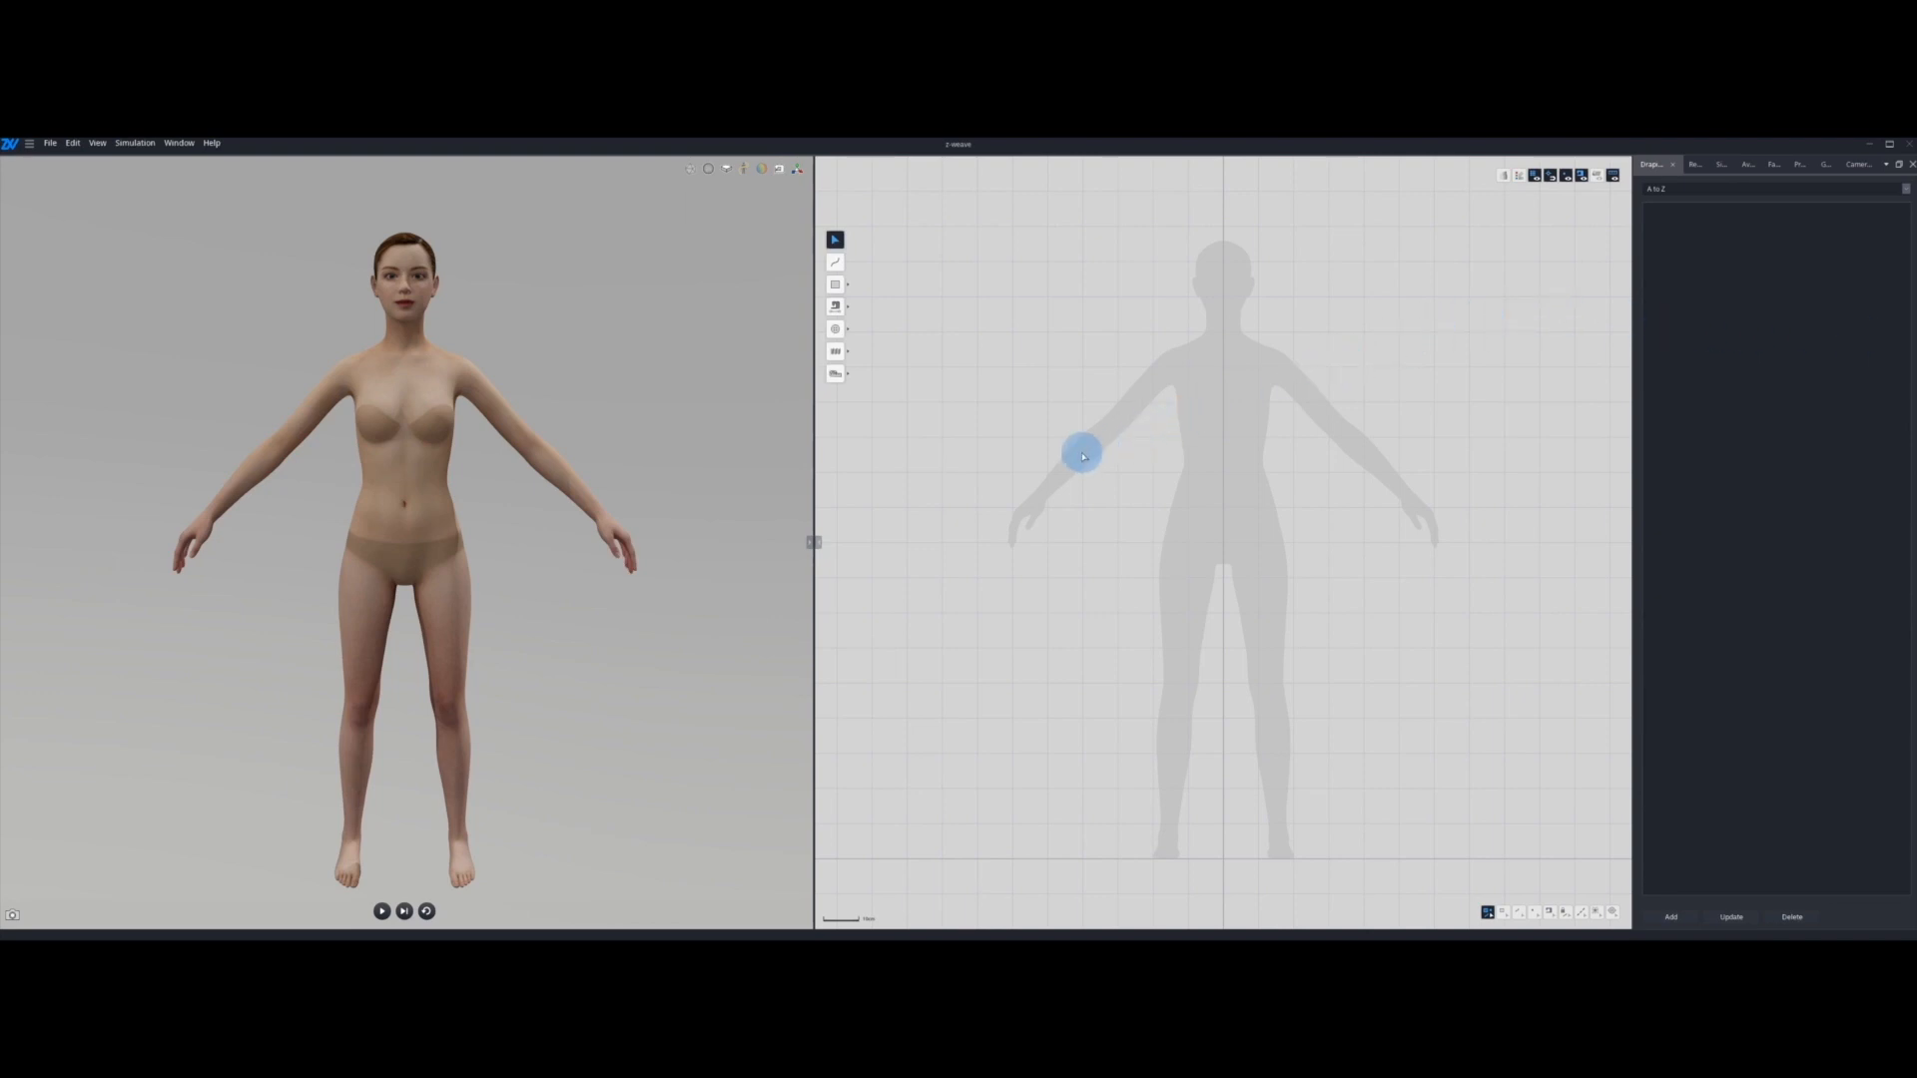
Step: View the program's version information and close it
key(F12)
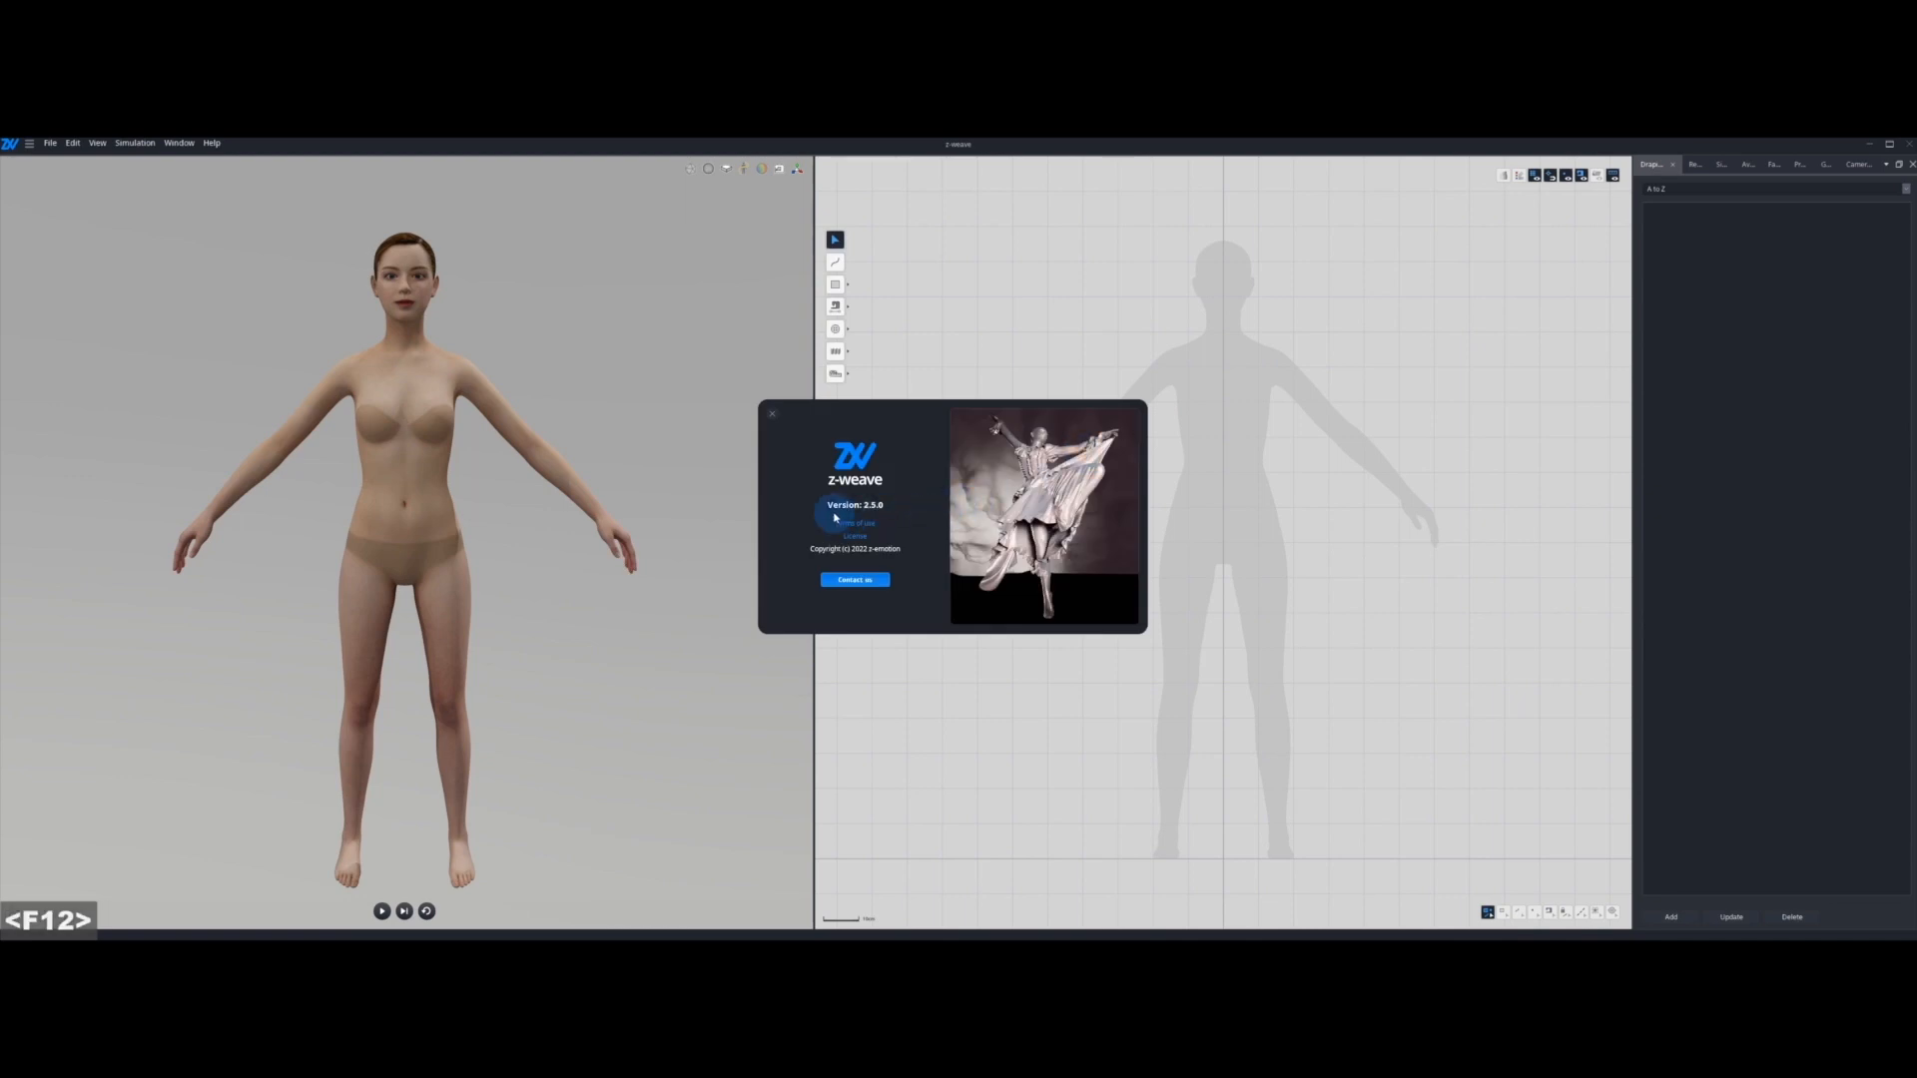
click(772, 414)
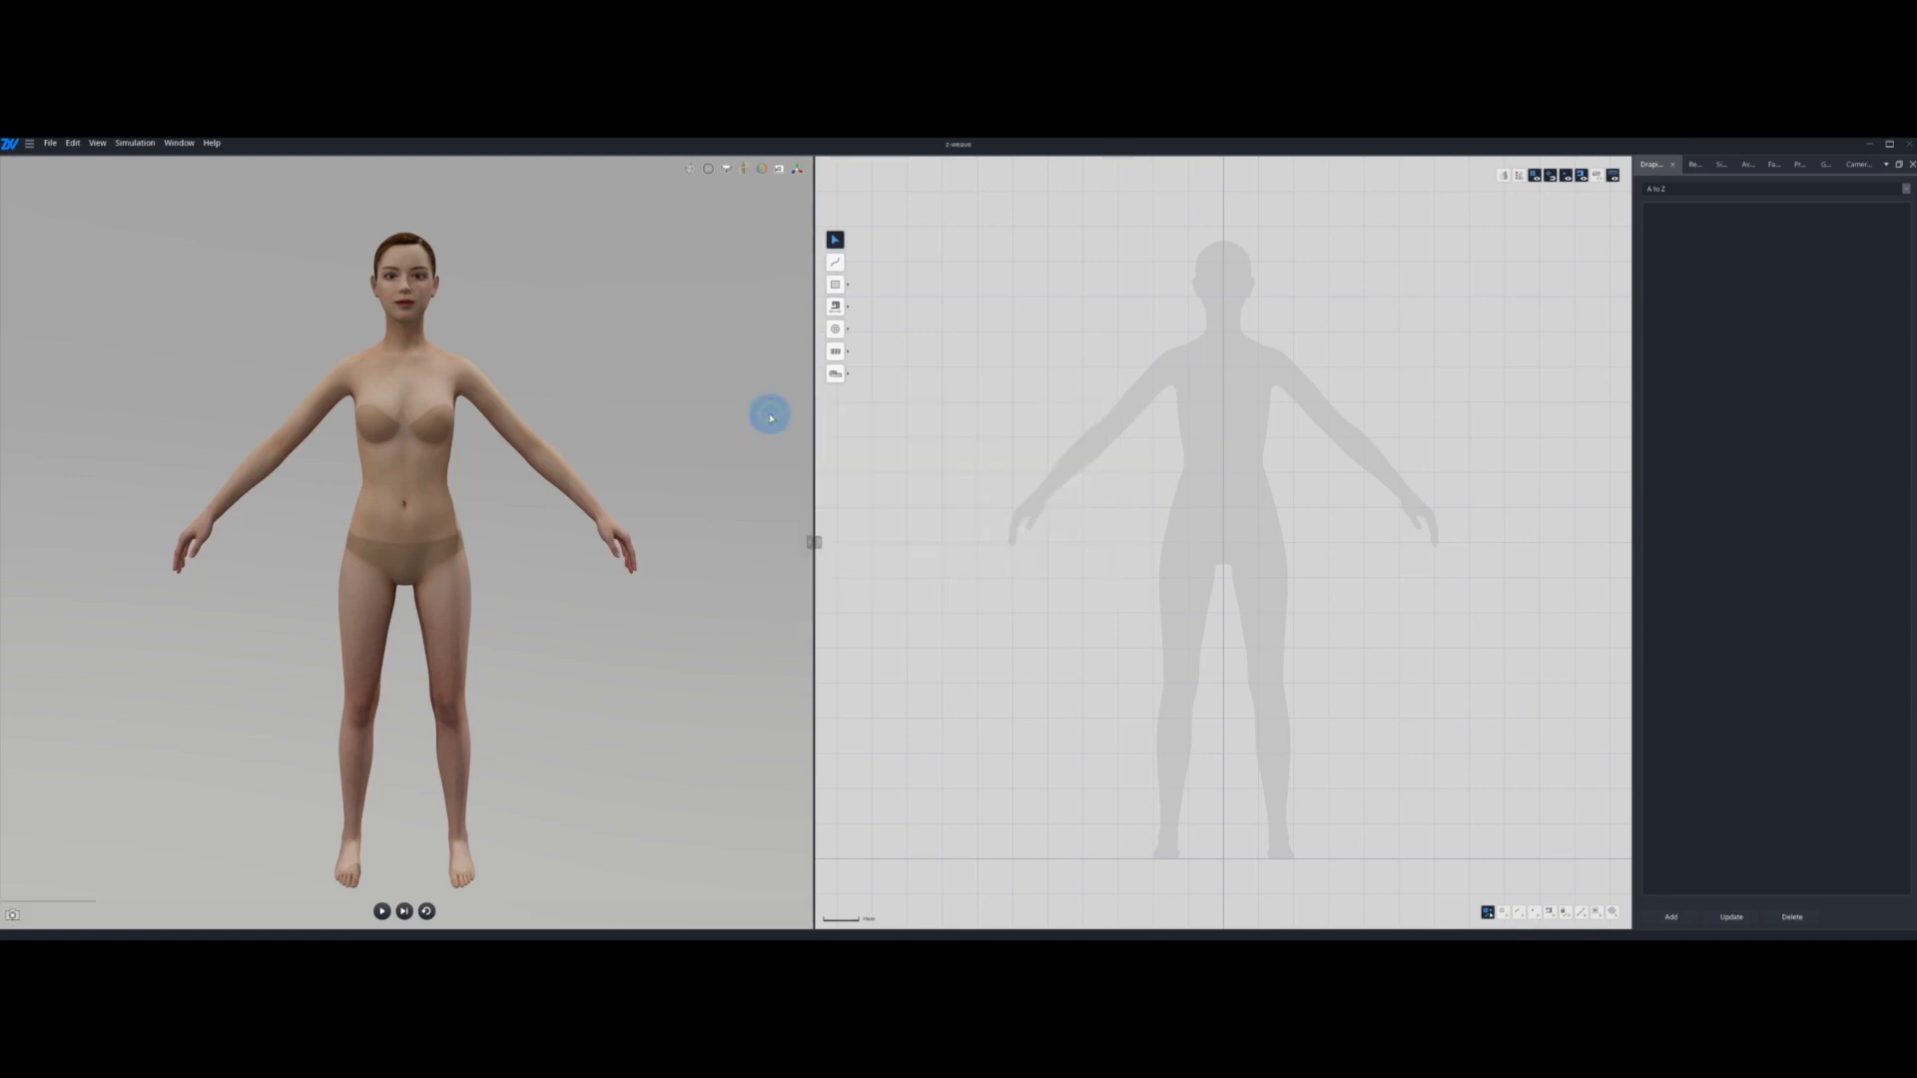
Step: Open the avatar settings, preview the Legacy avatar and return to the Advance avatar
click(1749, 167)
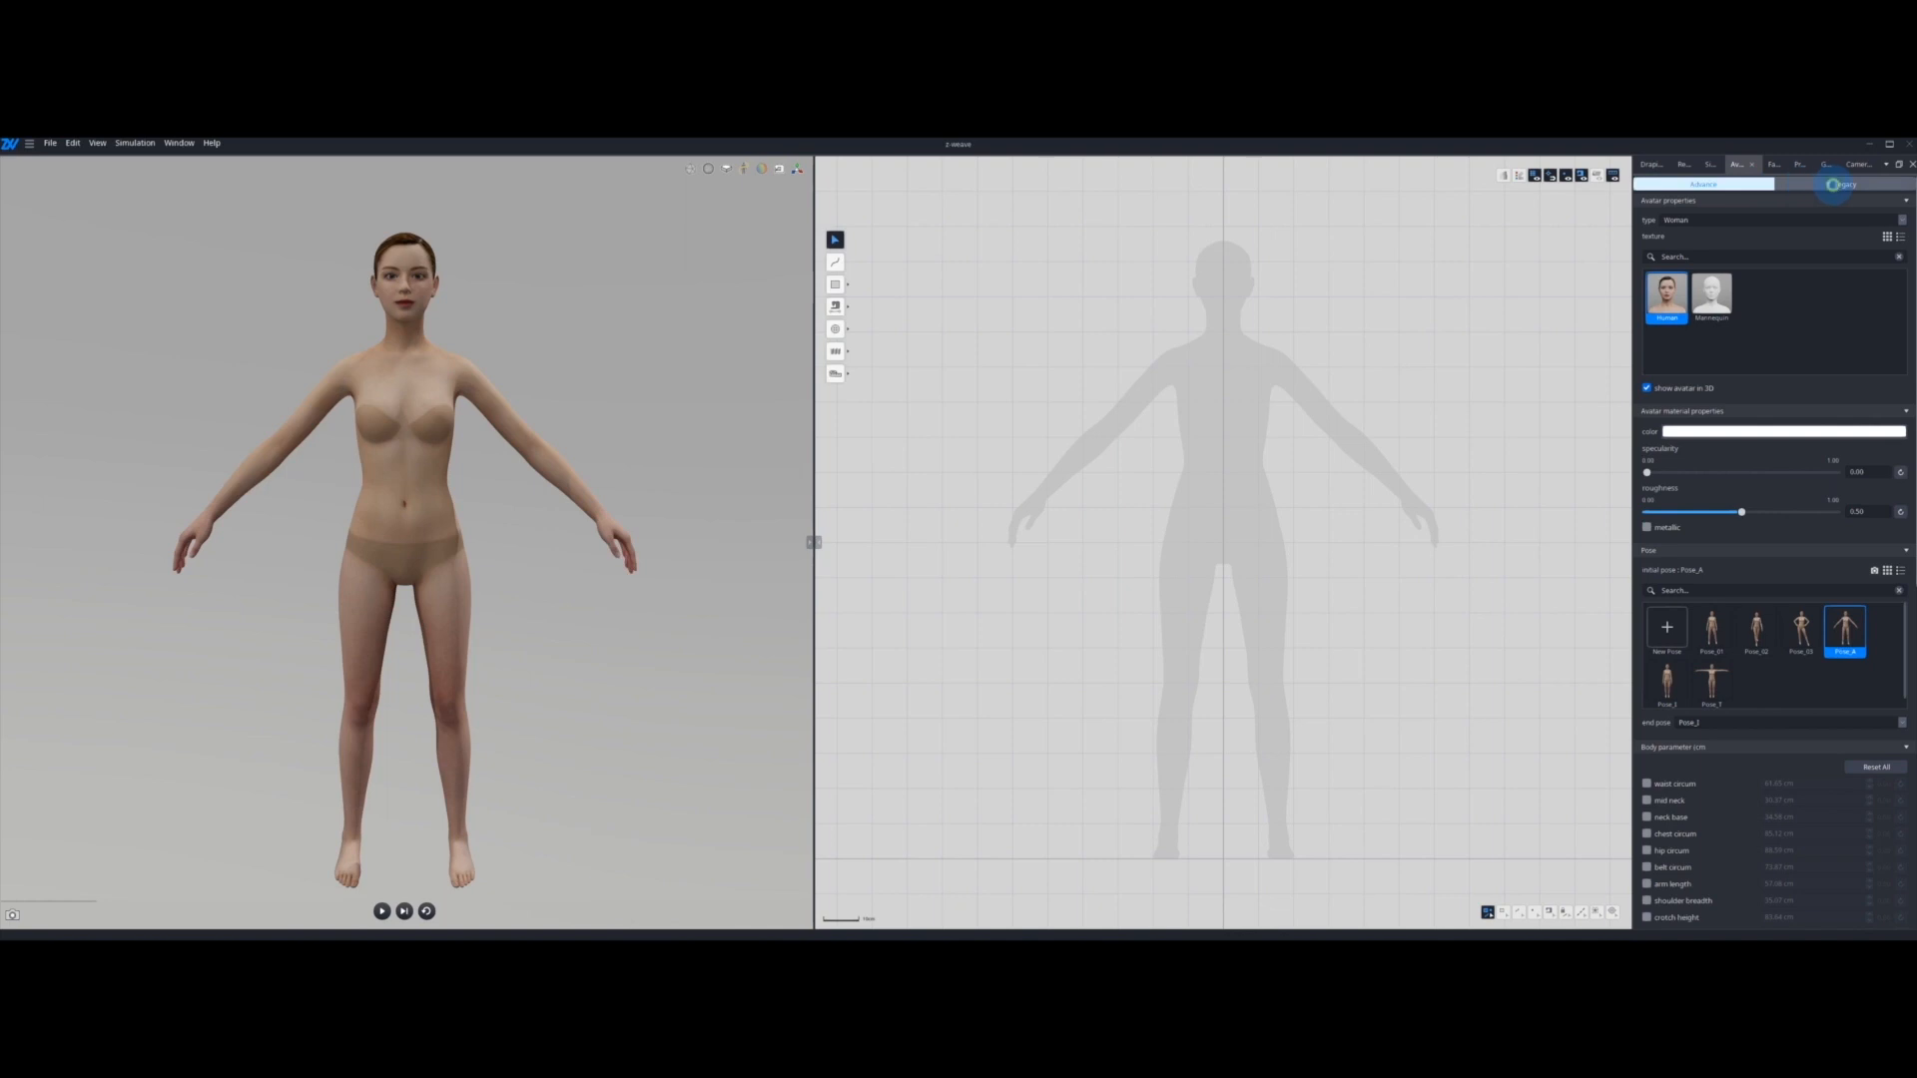
click(1836, 185)
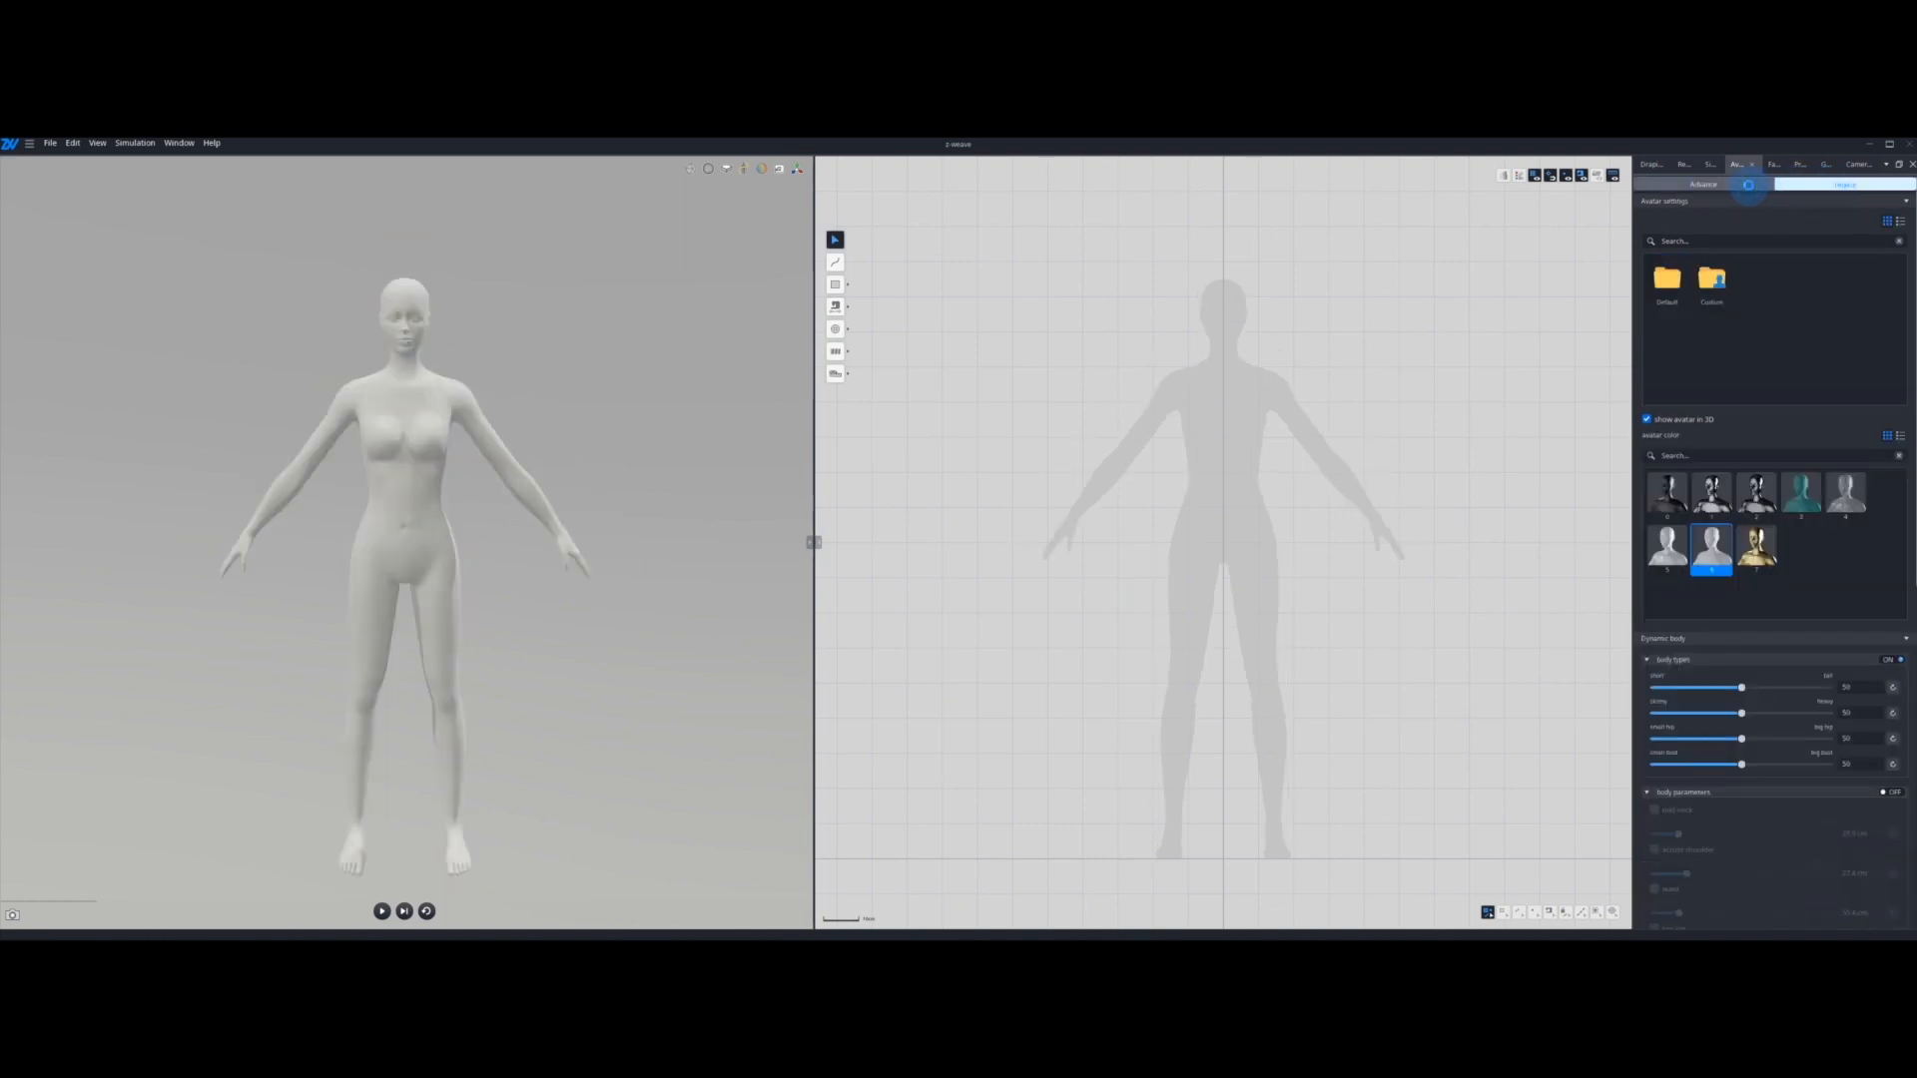
click(1749, 187)
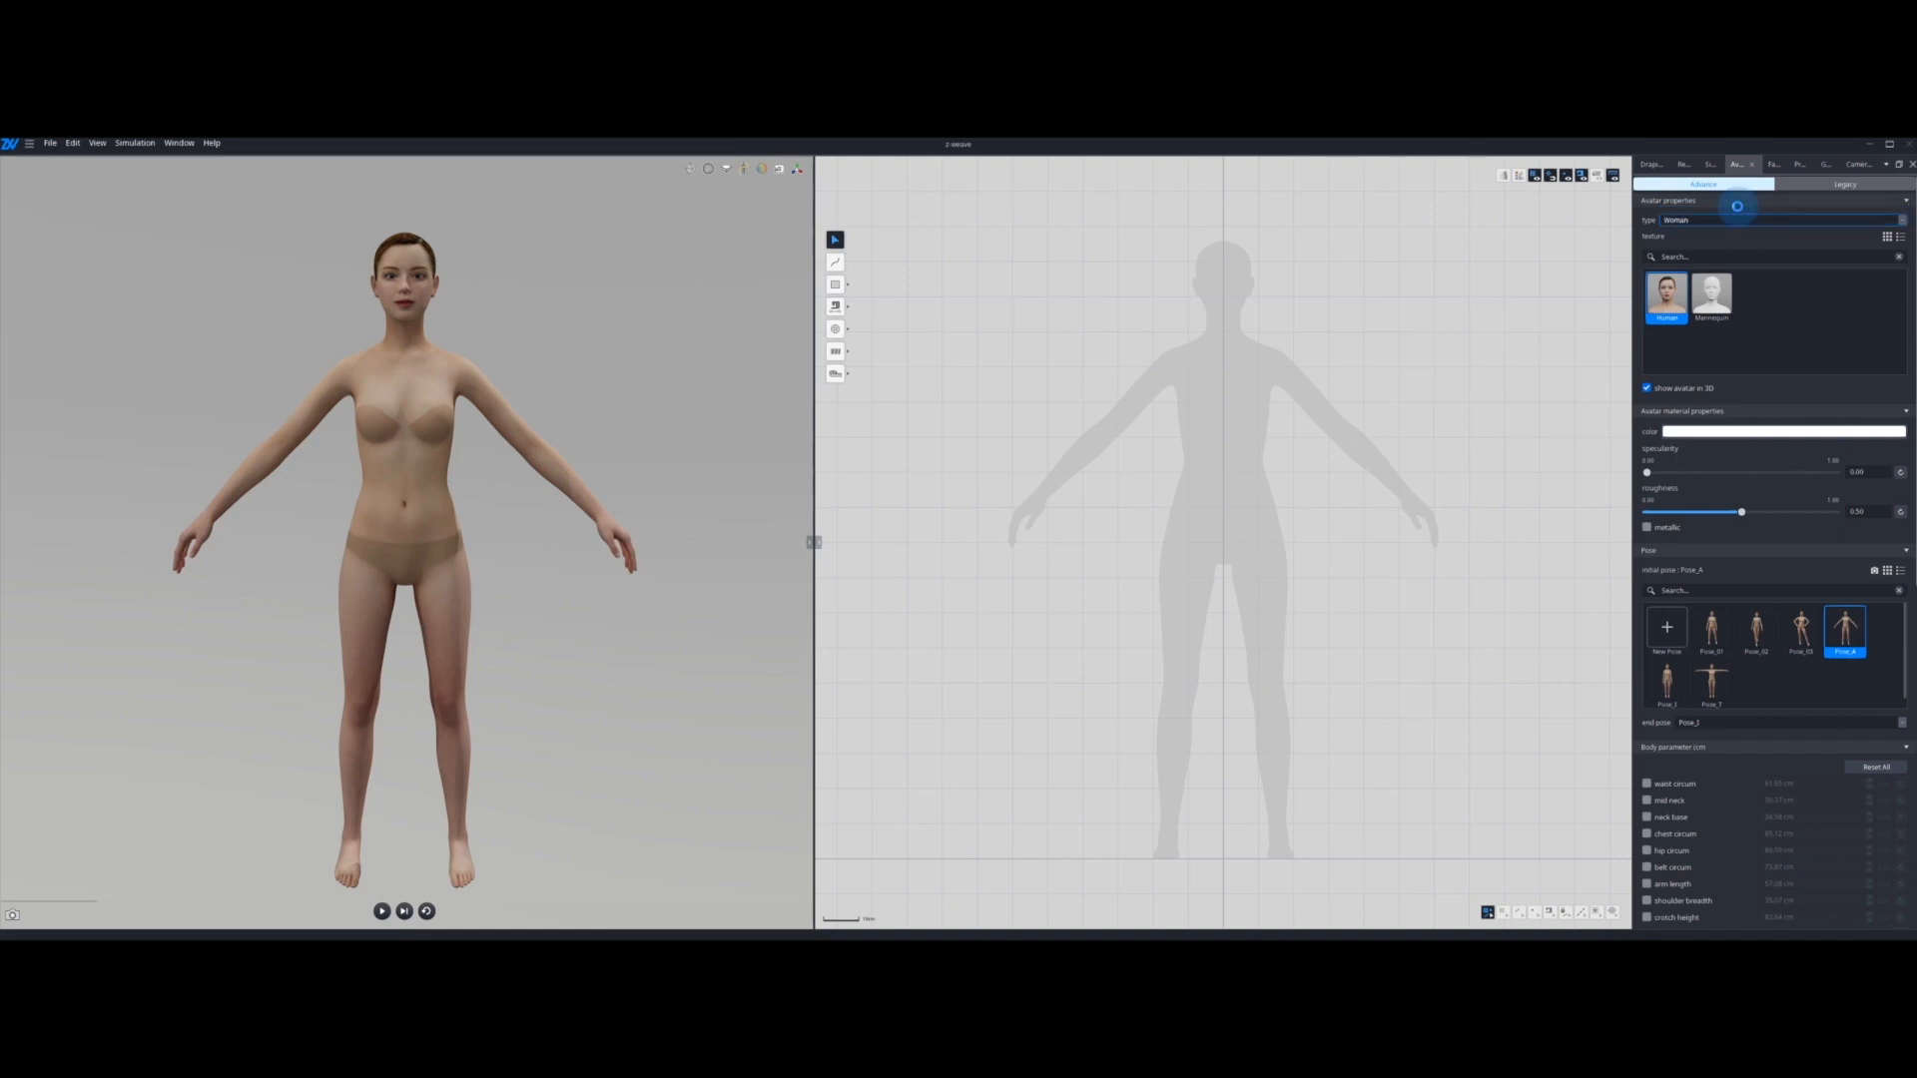
Step: Try the Man avatar type and switch back to Woman
click(1738, 209)
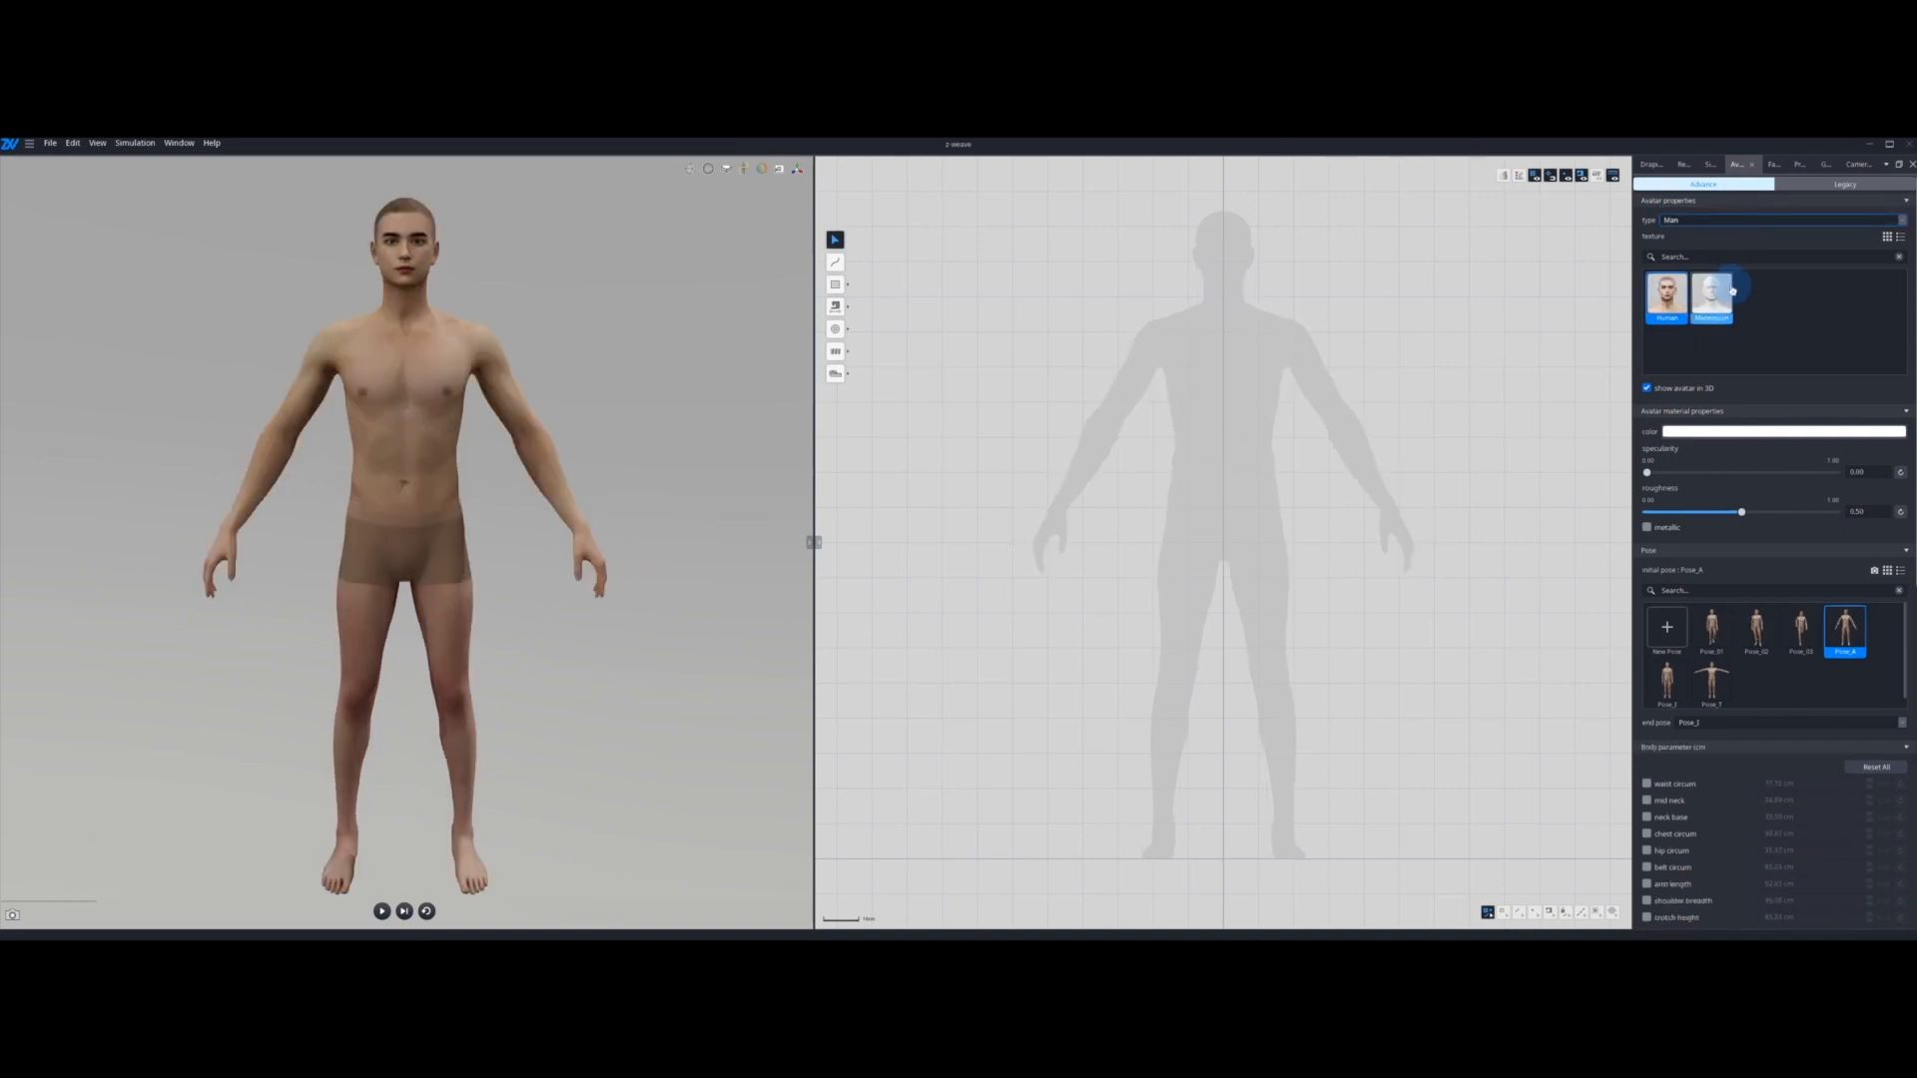
click(1700, 220)
click(1694, 224)
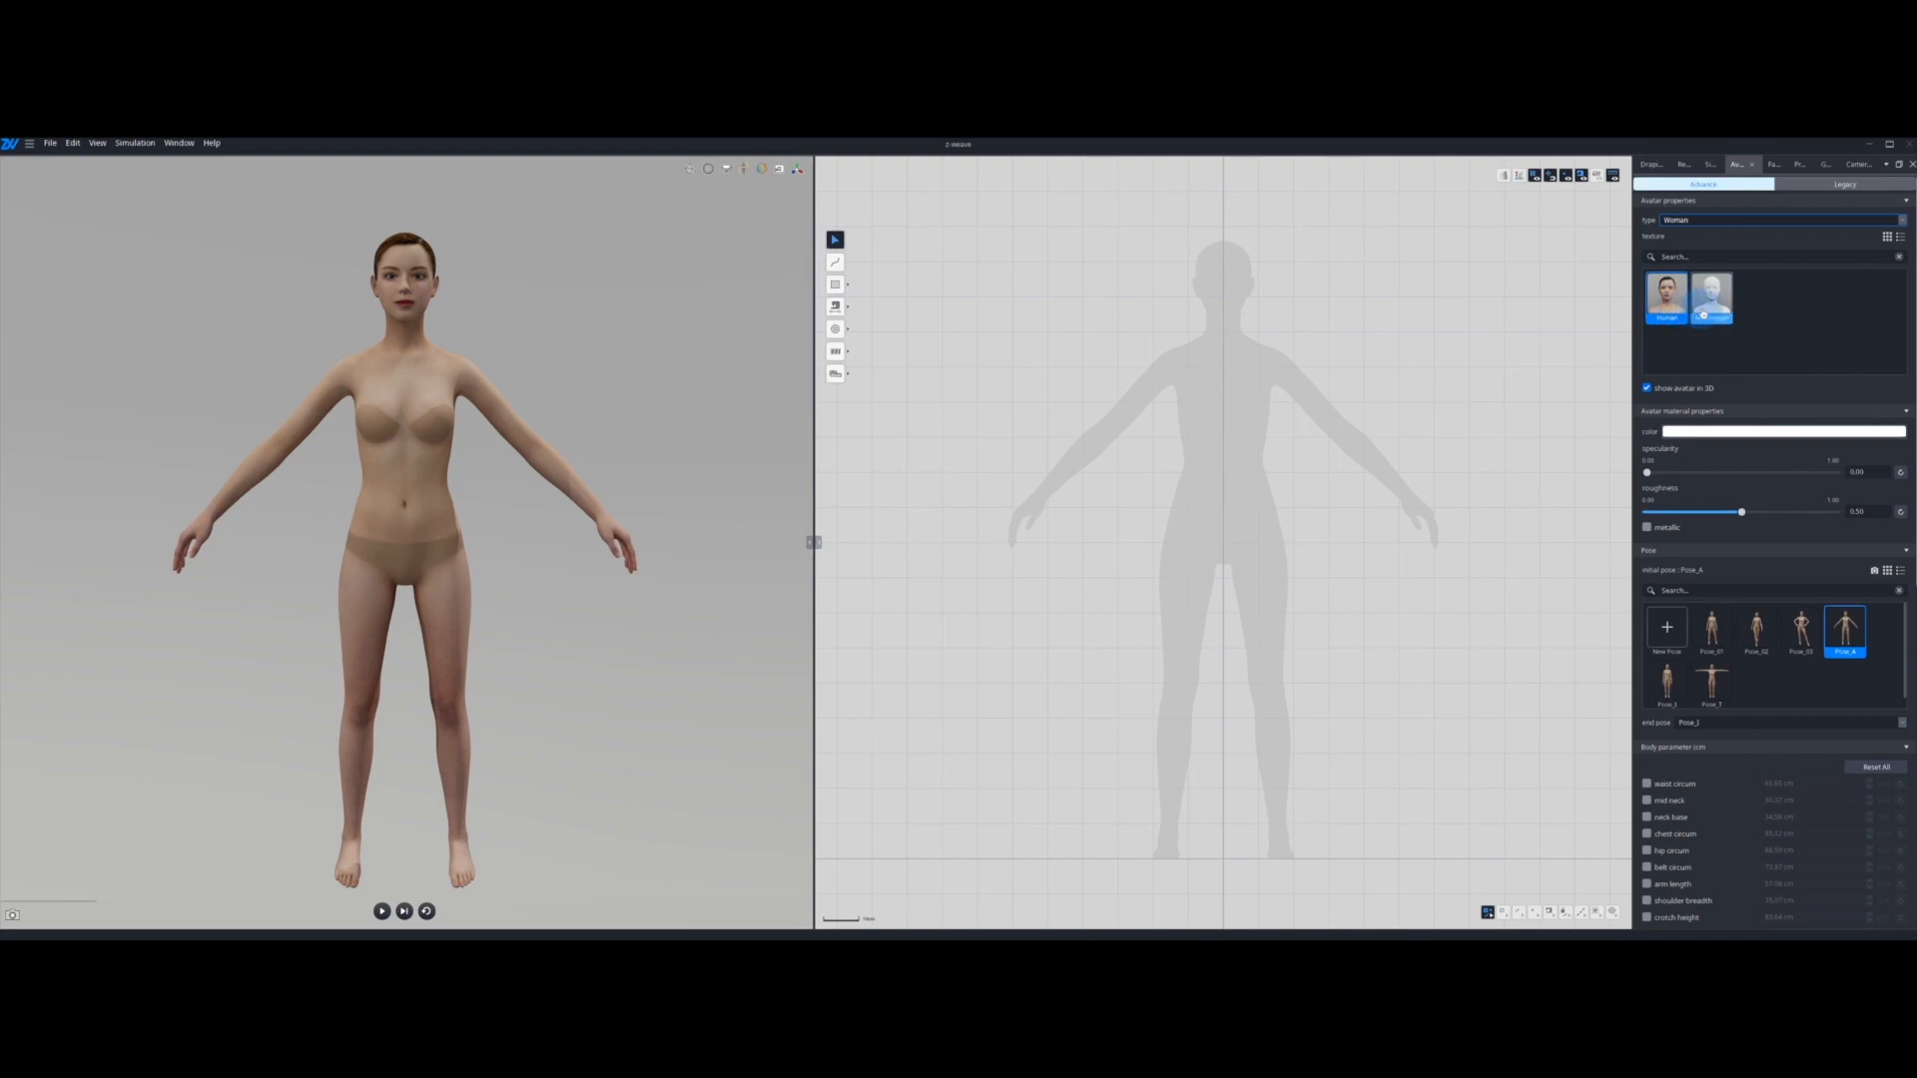
Step: Try the Mannequin texture before returning to Human, and hide and reshow the avatar in 3D
click(1704, 314)
click(1668, 299)
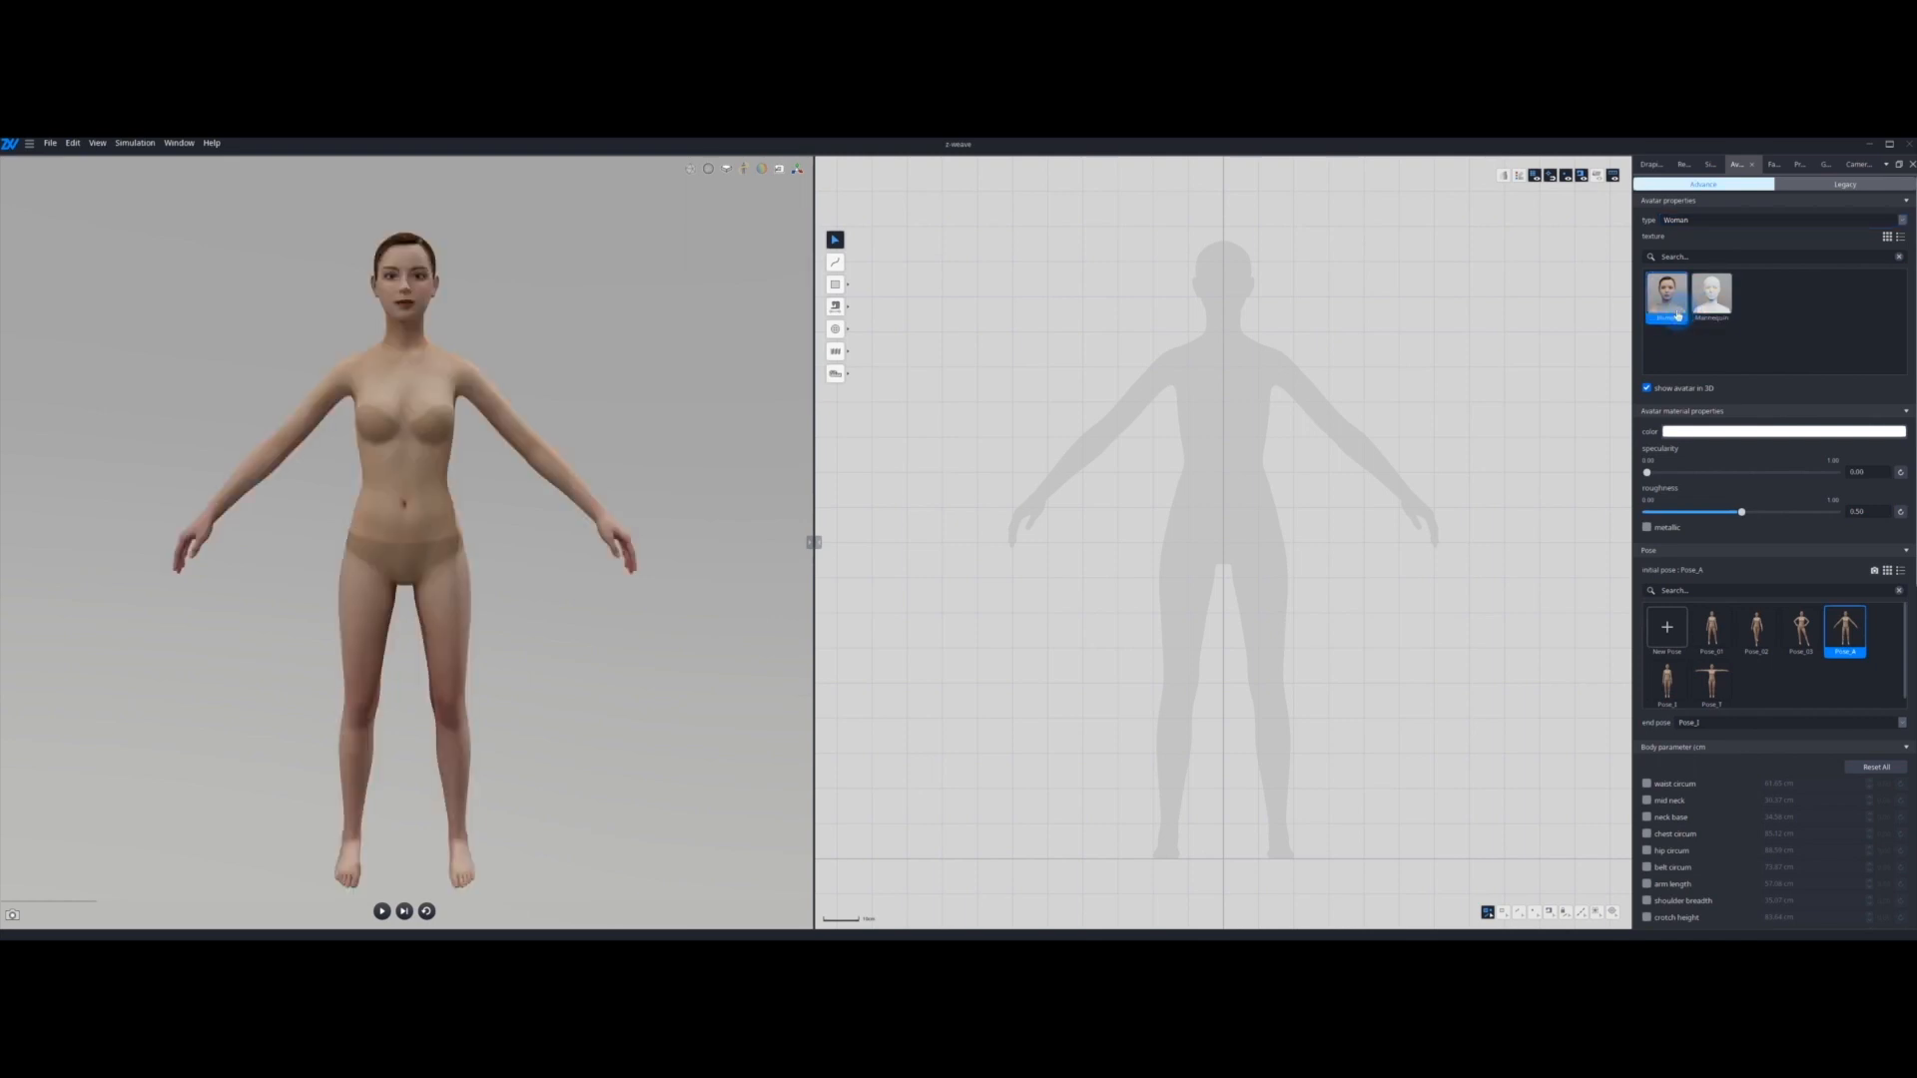
click(1646, 388)
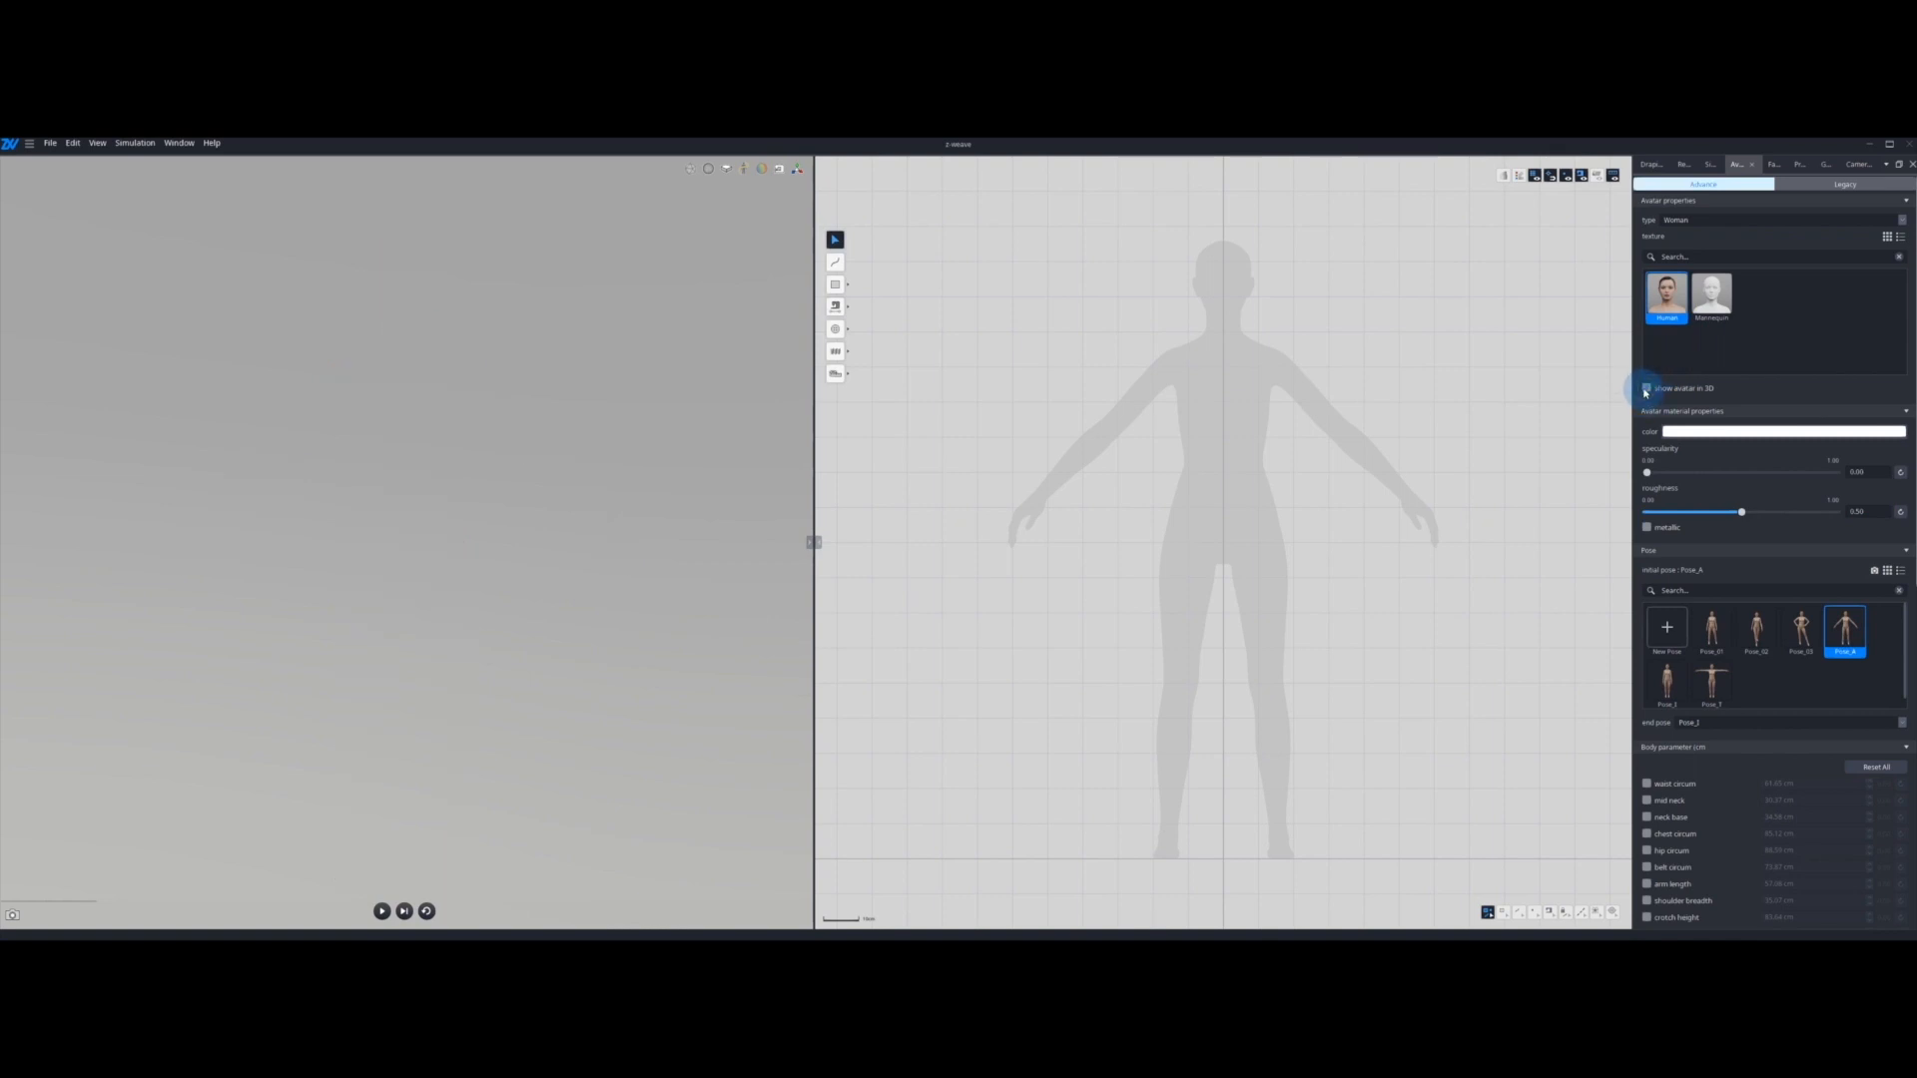
click(1647, 389)
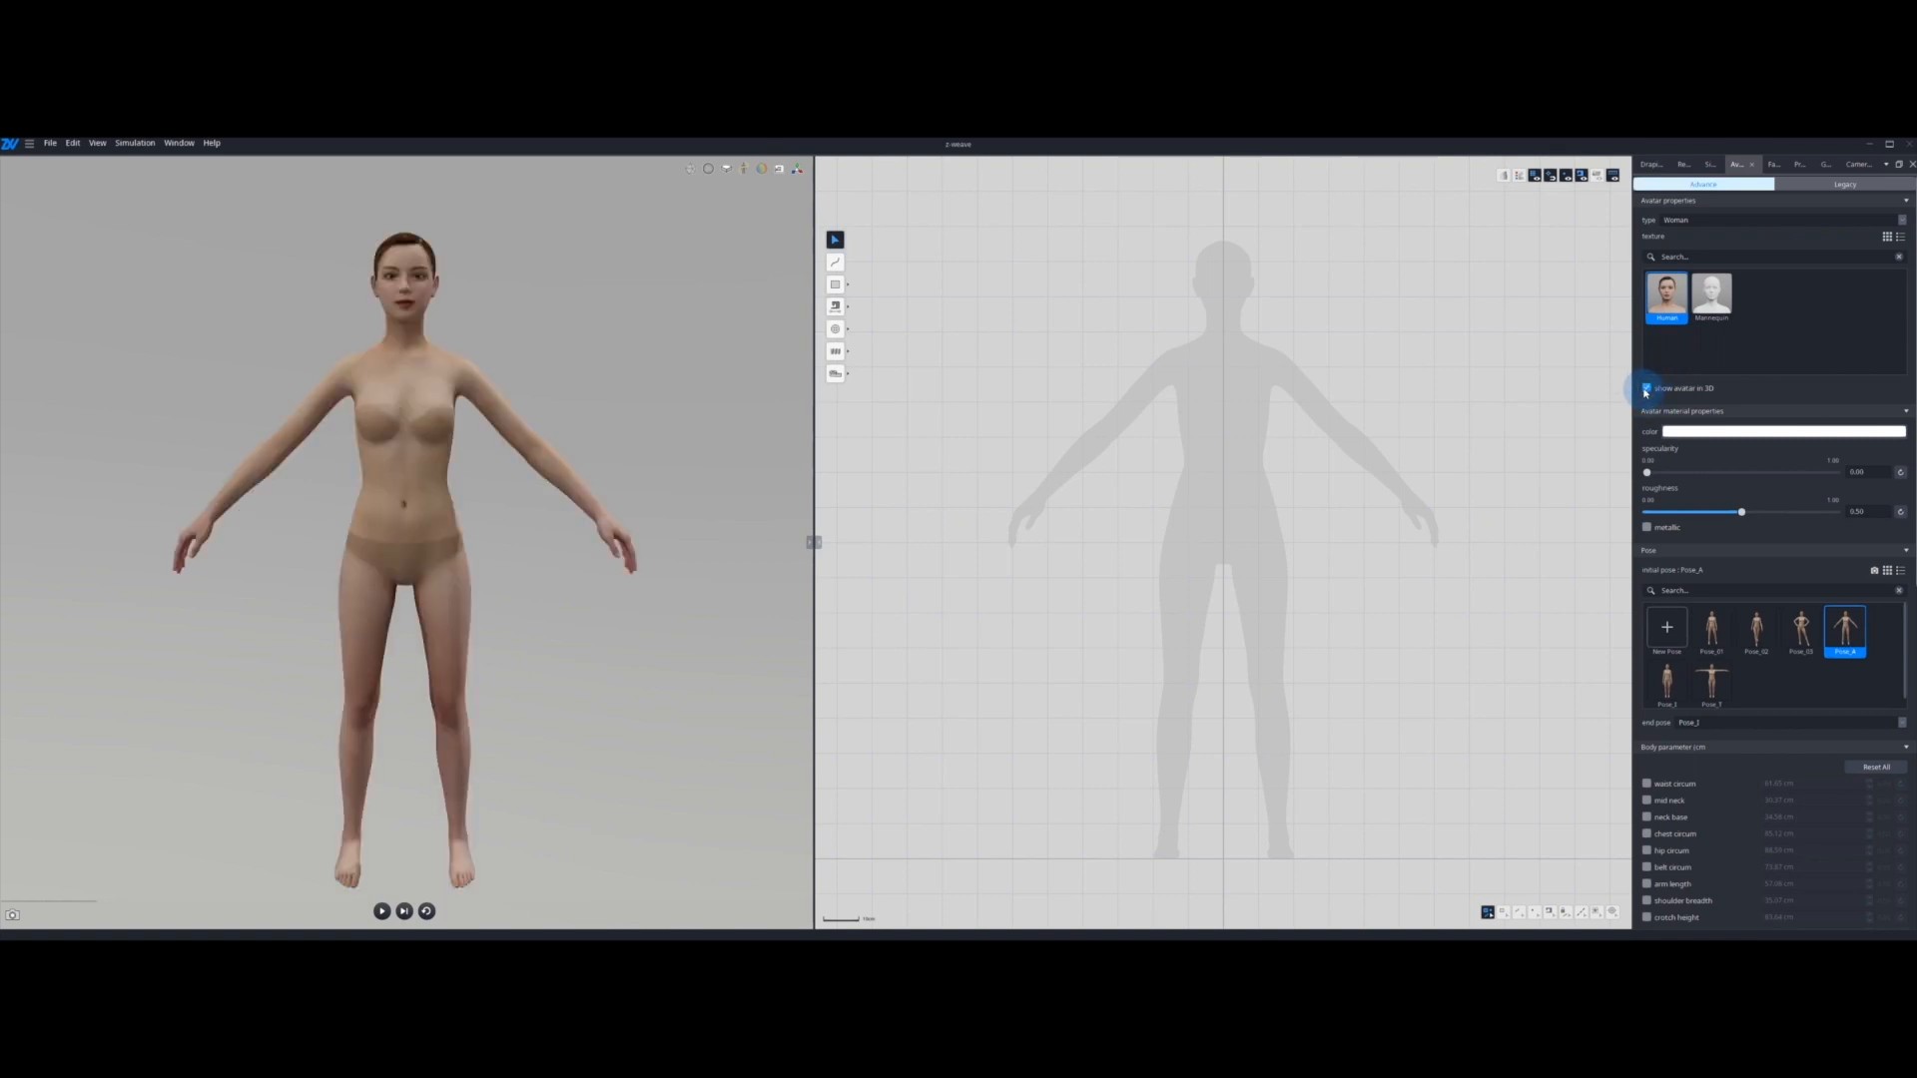
Step: Tint the avatar's material colour light beige with RGB values 197, 187, 178
click(1766, 434)
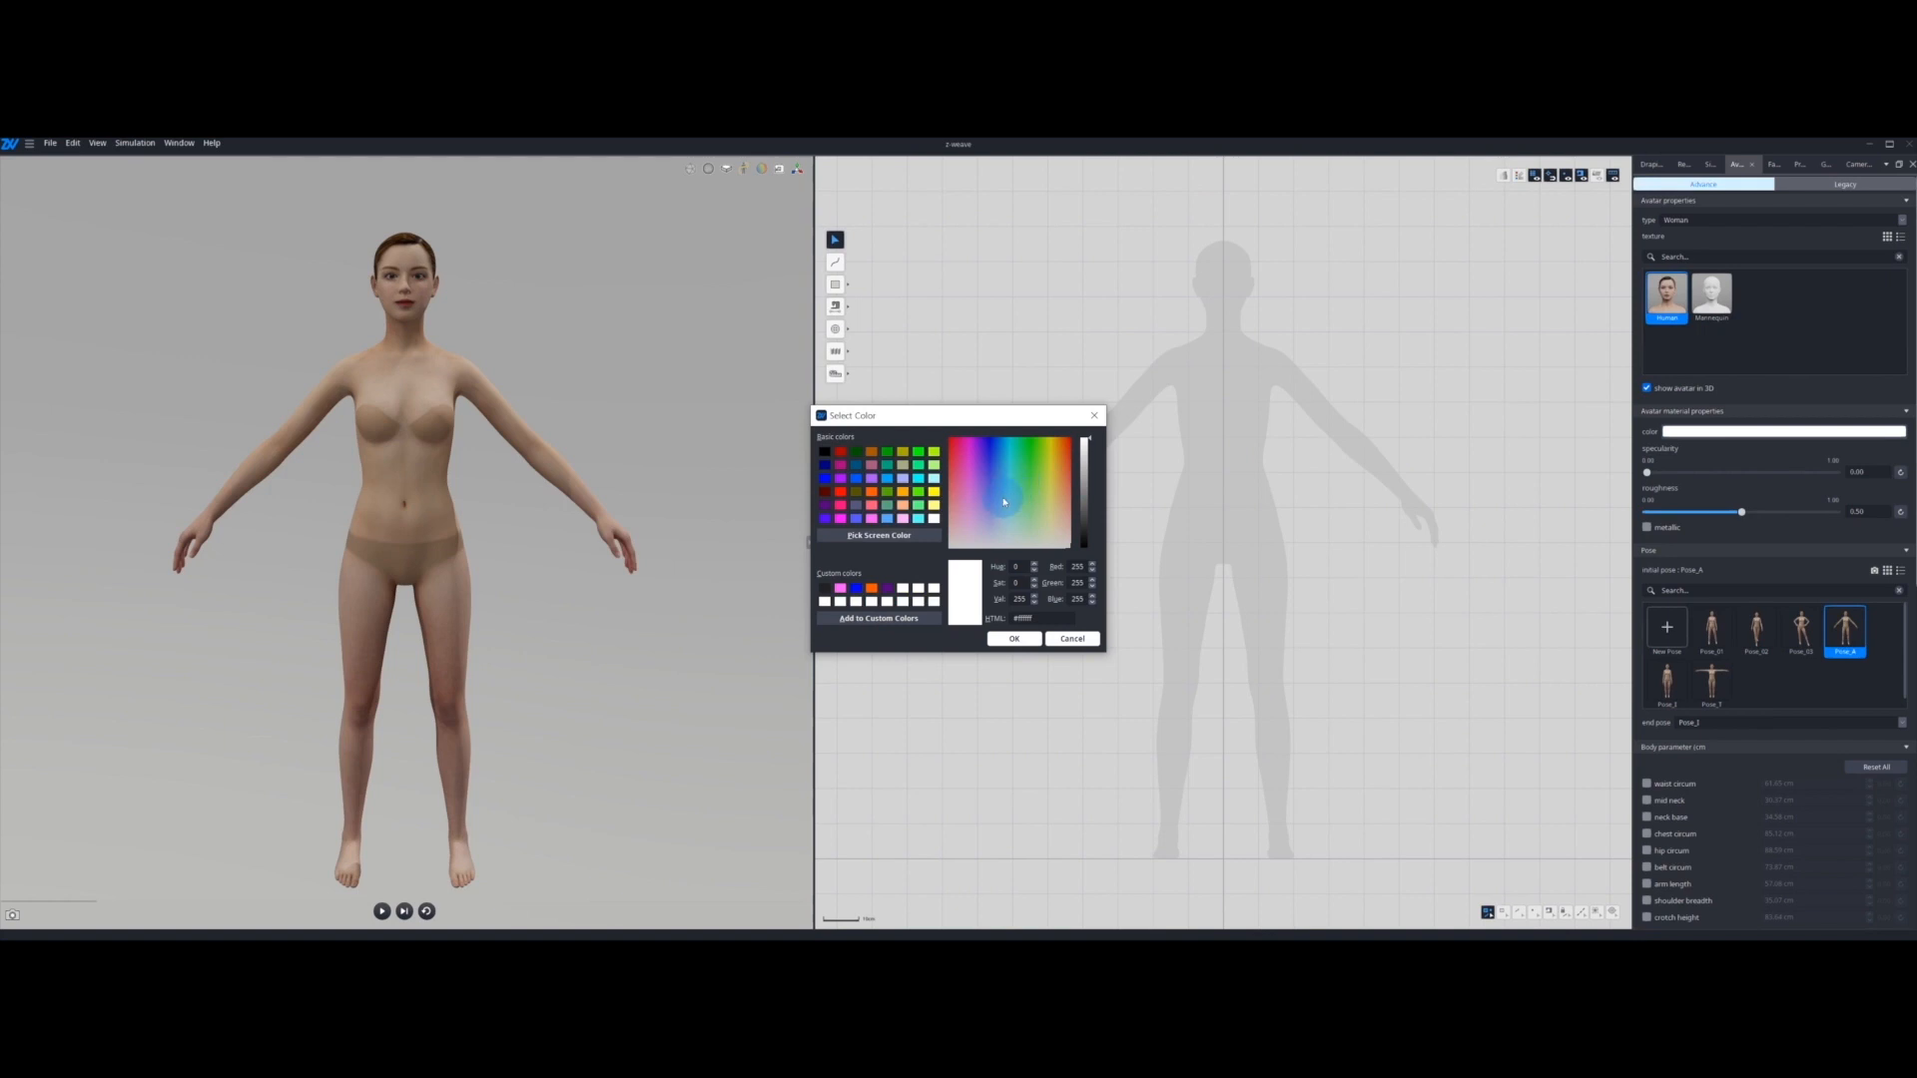
drag(980, 500, 1062, 550)
drag(1085, 470, 1084, 500)
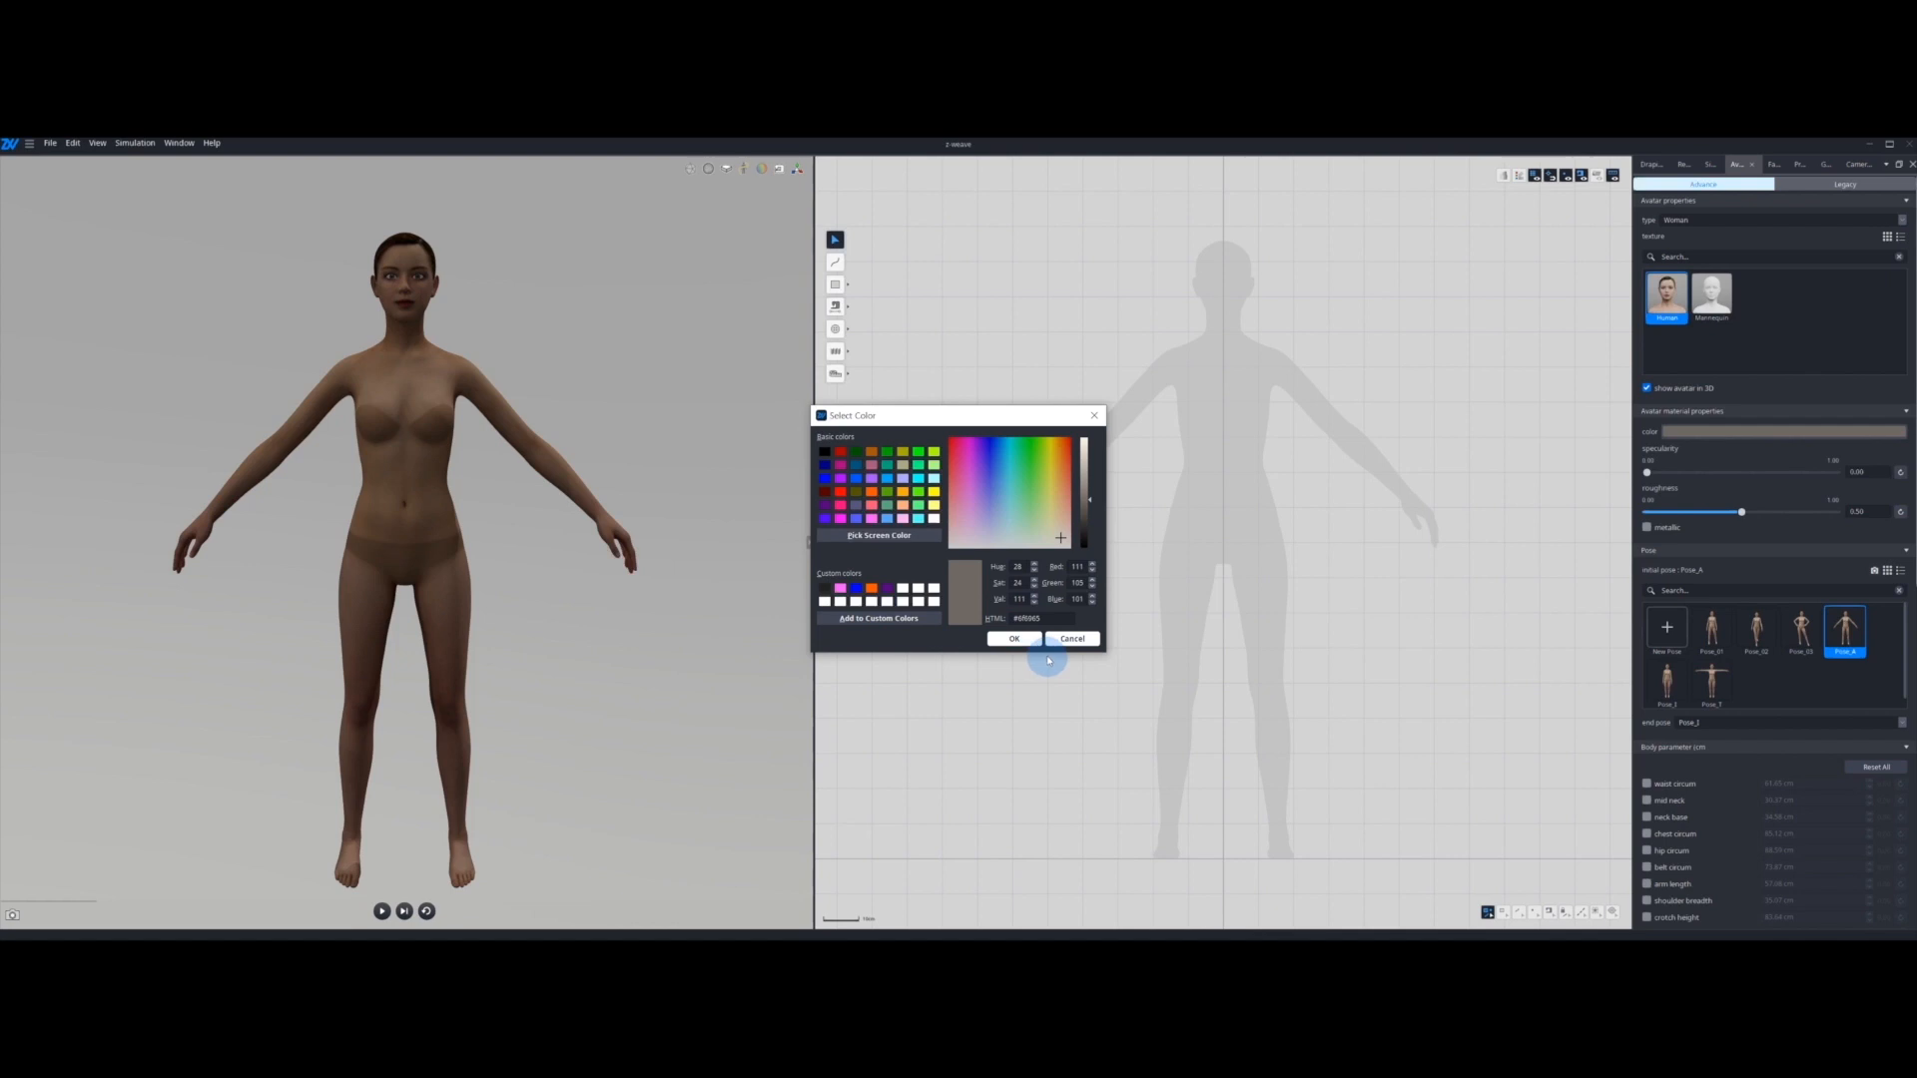
click(1089, 466)
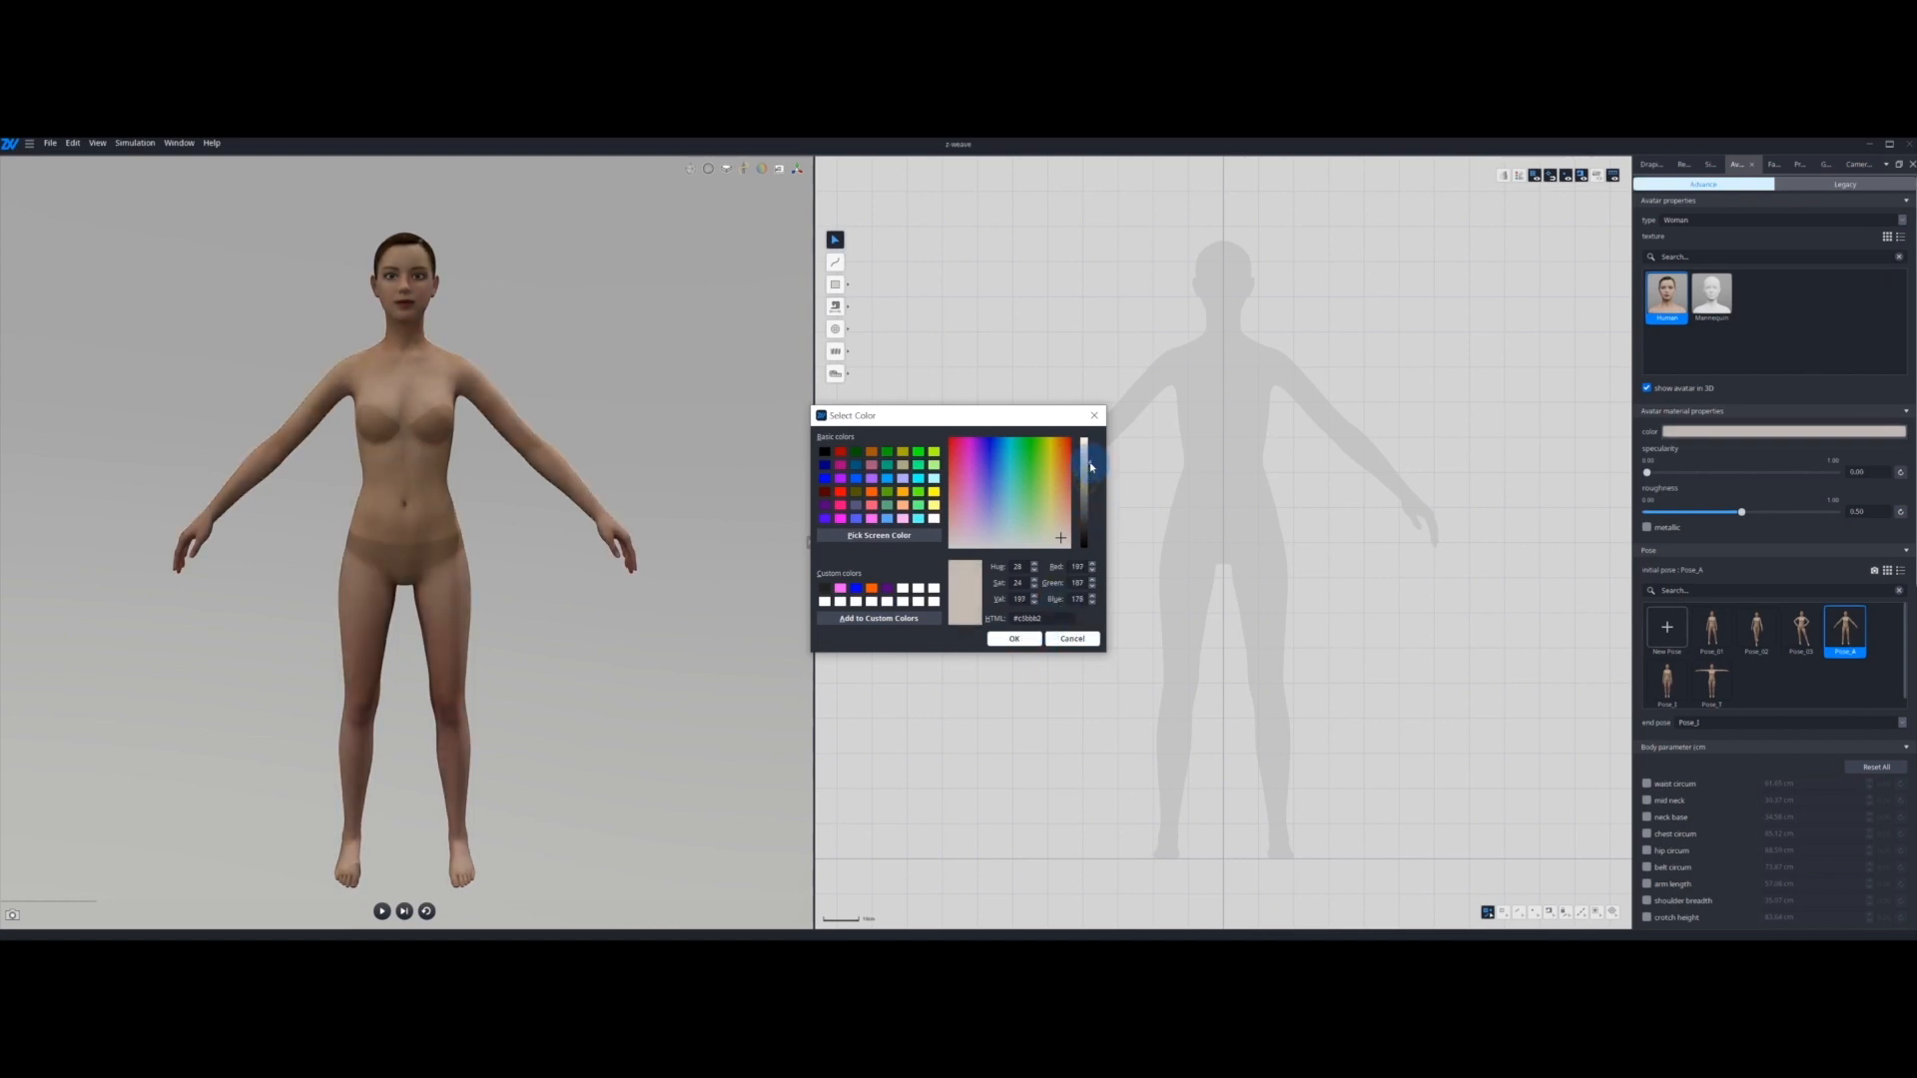
click(1013, 638)
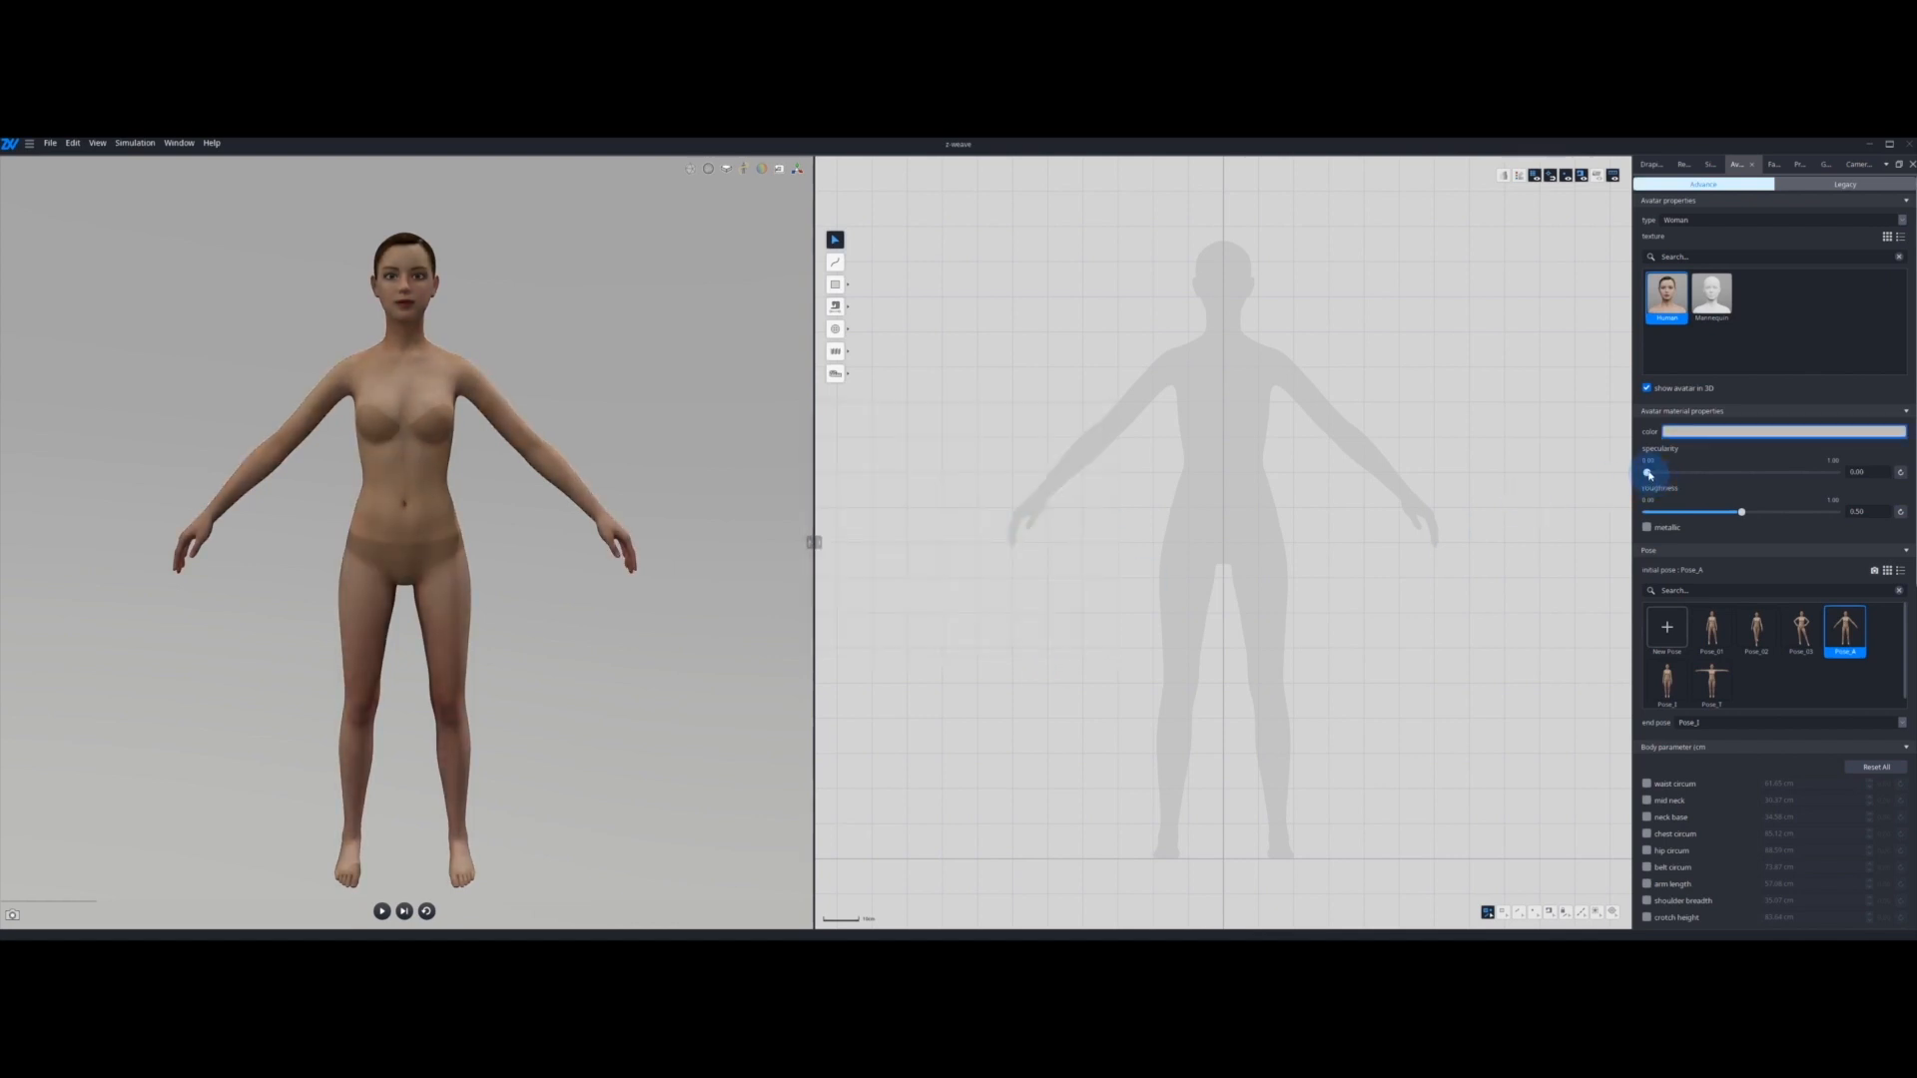
Step: Raise the avatar material's specularity to 0.52 and its roughness to 0.76, with the upper body in close view
drag(1649, 475, 1768, 475)
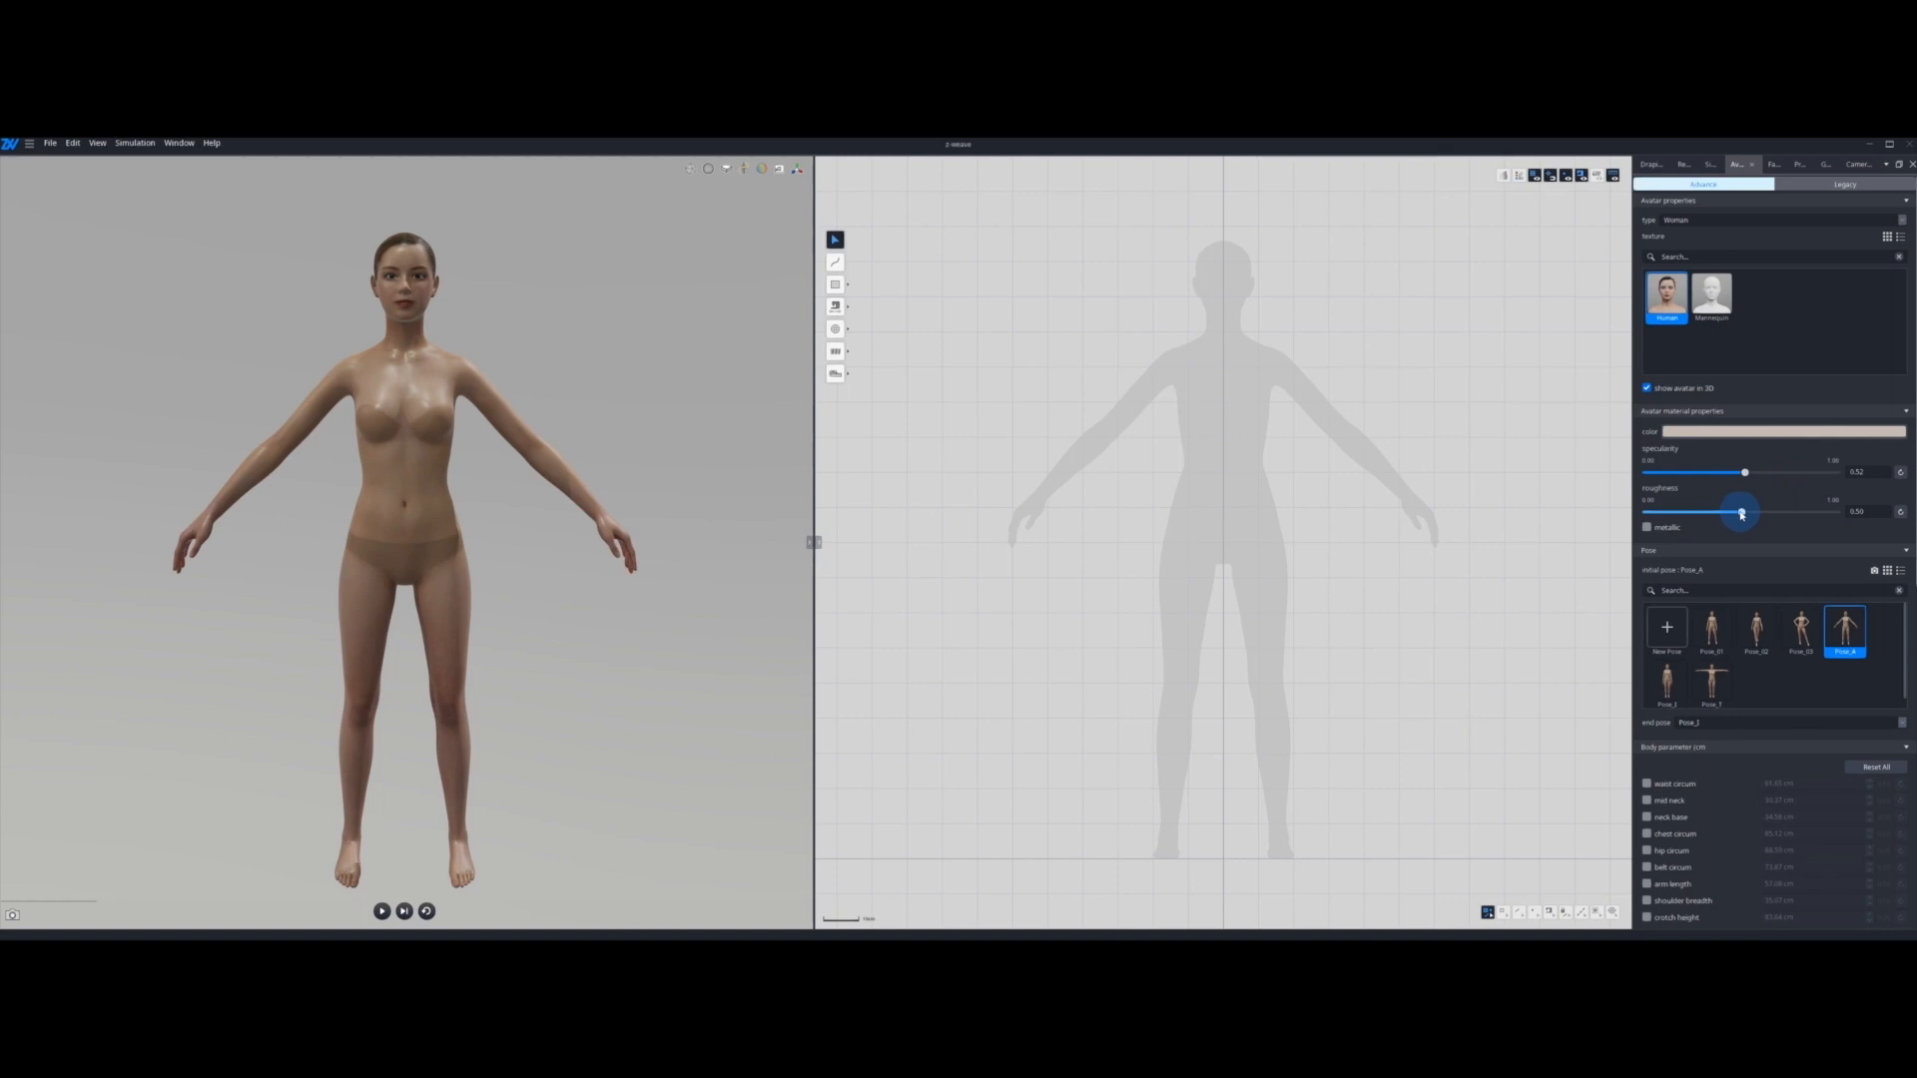
middle_drag(429, 391, 612, 529)
scroll(649, 494, up, 5)
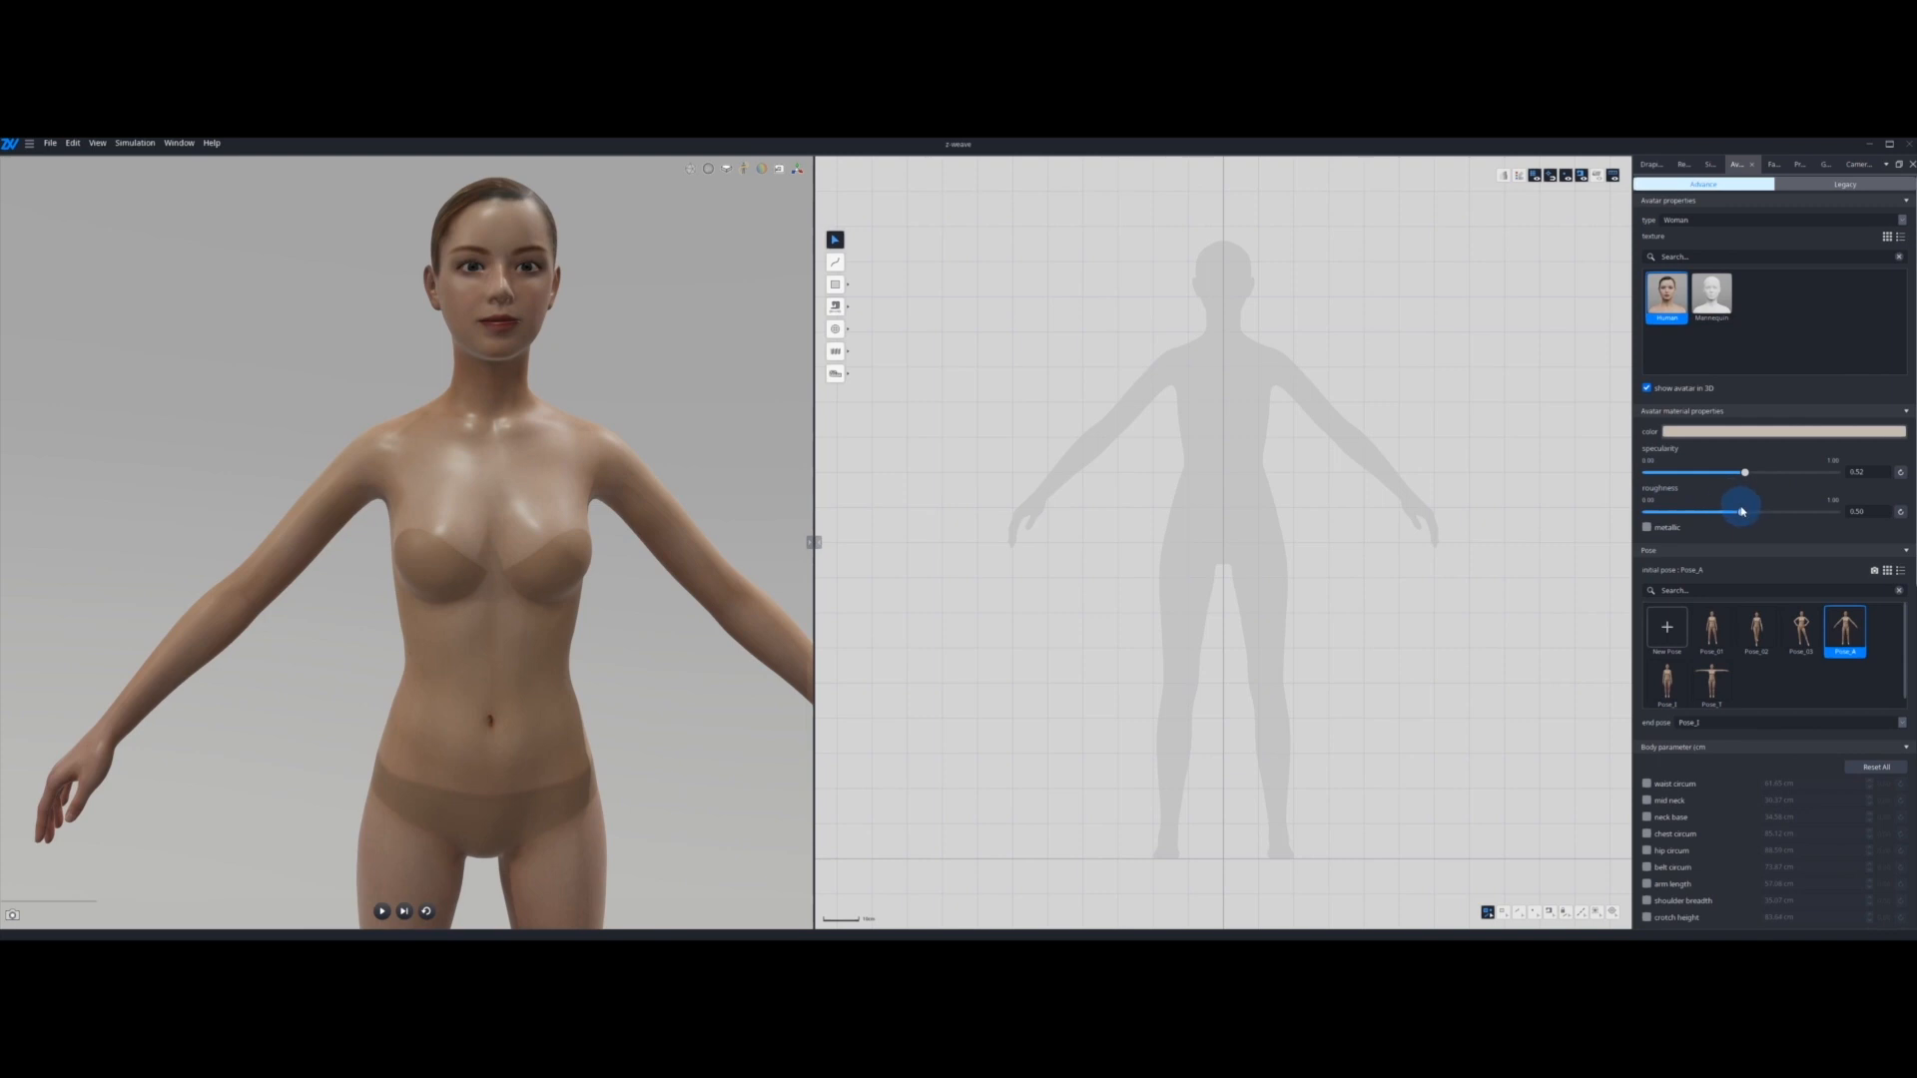
drag(1741, 511, 1790, 516)
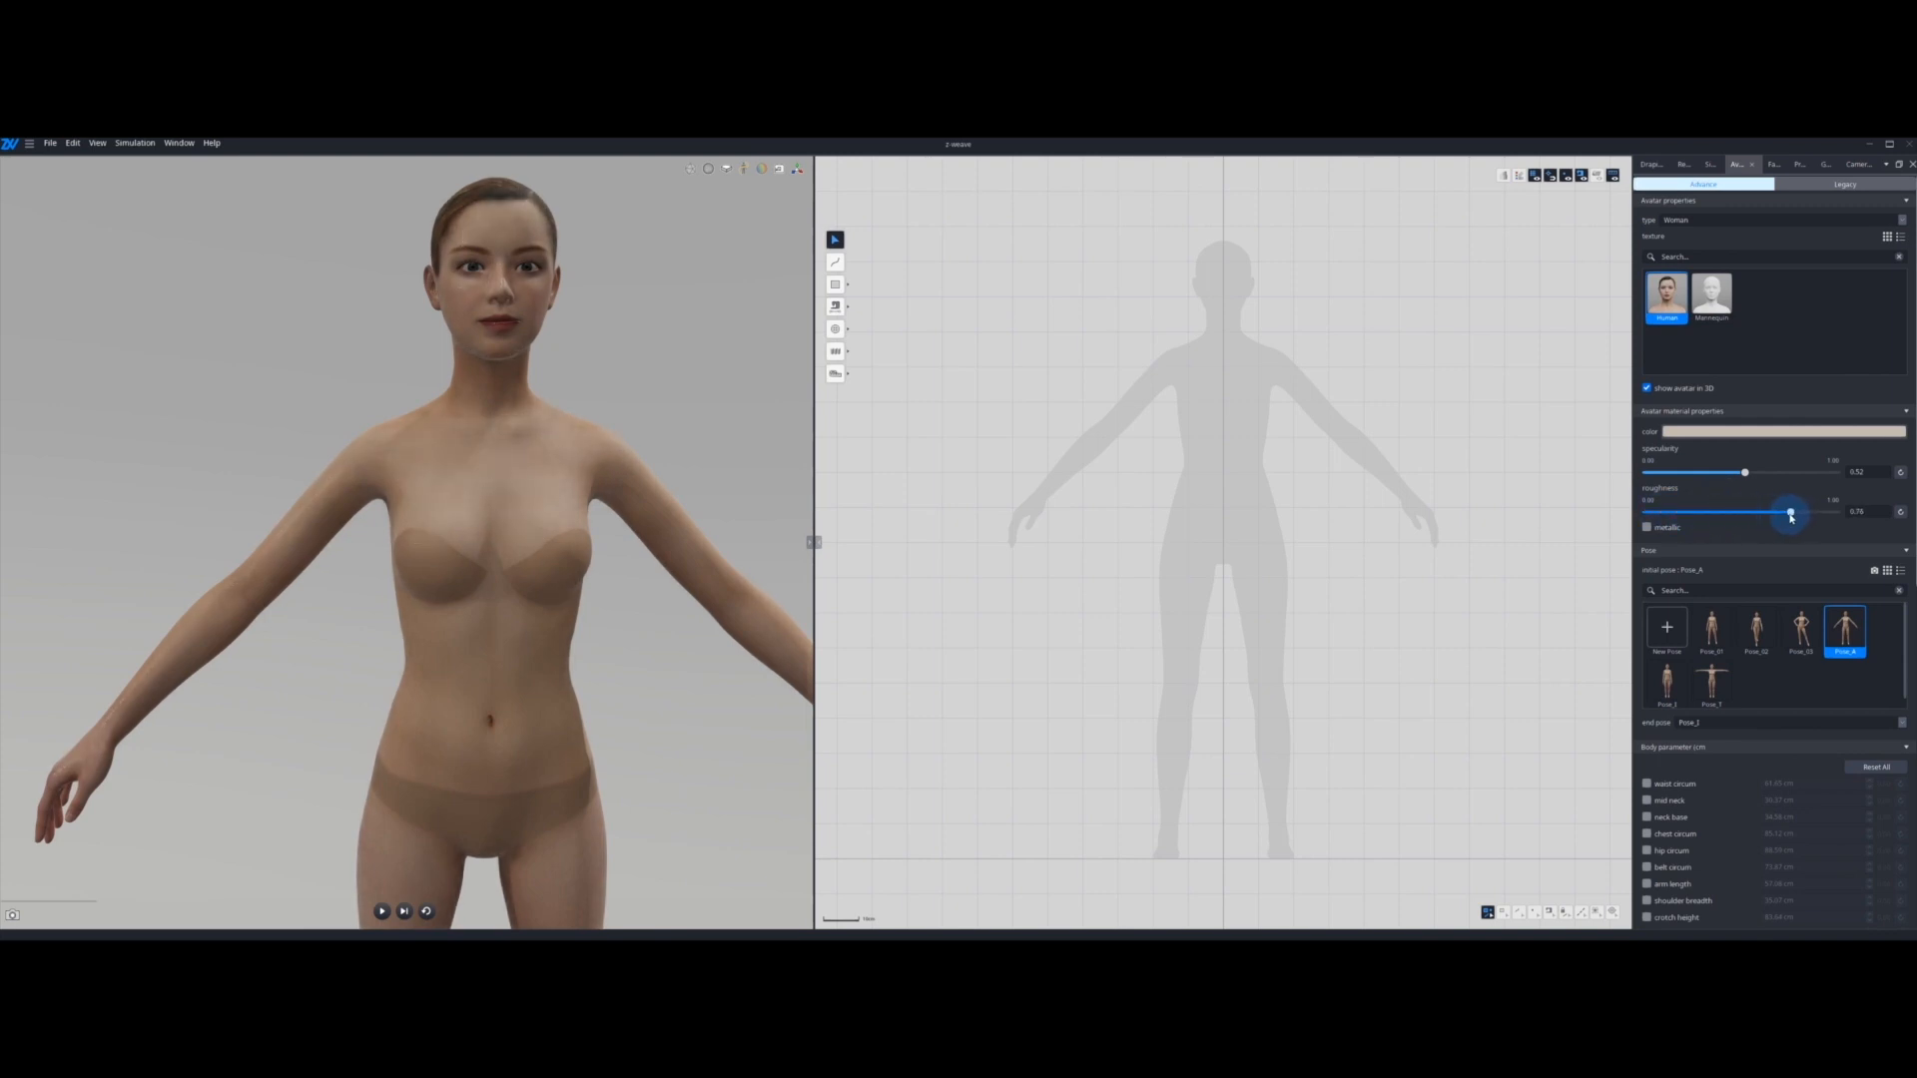
Step: Make the avatar's material metallic and lower its roughness to 0.47
click(1668, 529)
drag(1791, 512, 1736, 517)
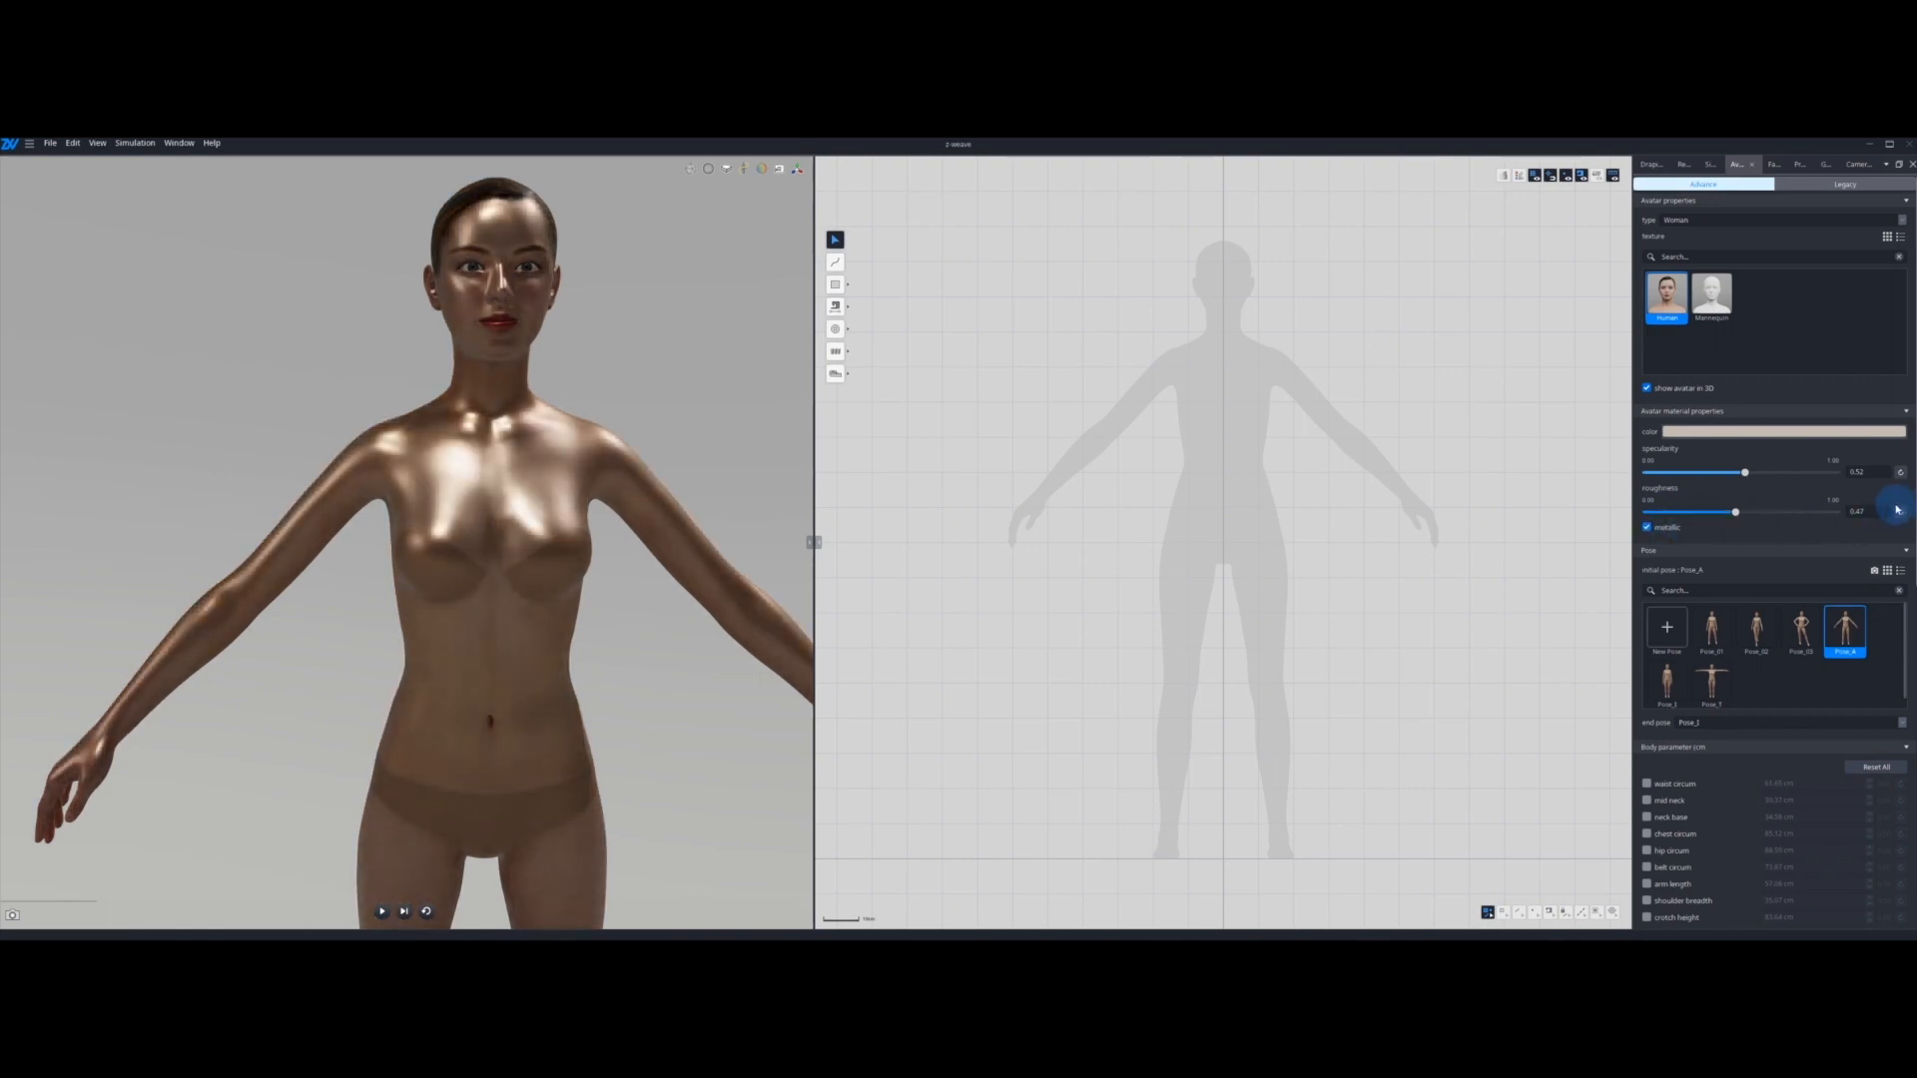
Step: Restore the avatar's default material with metallic off, roughness and specularity reset, and a white colour
click(1649, 527)
click(1900, 511)
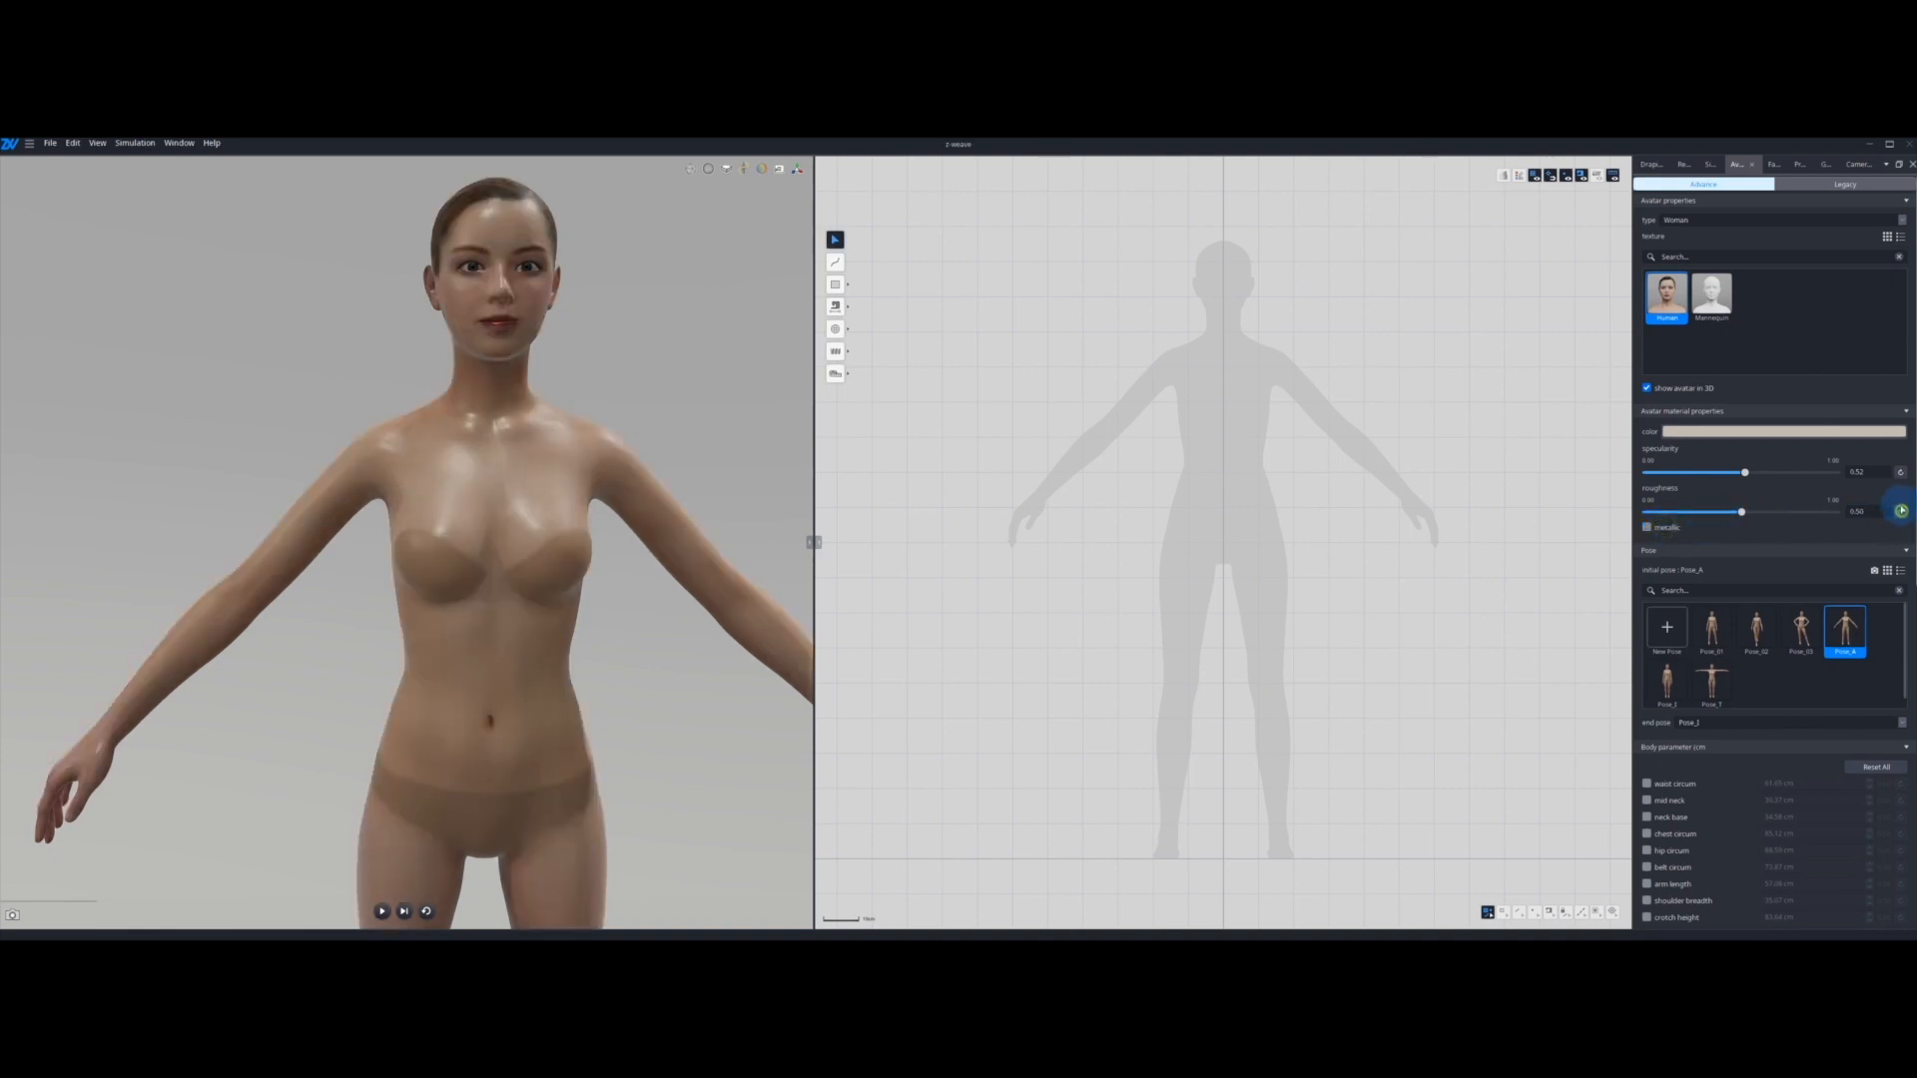
click(1900, 472)
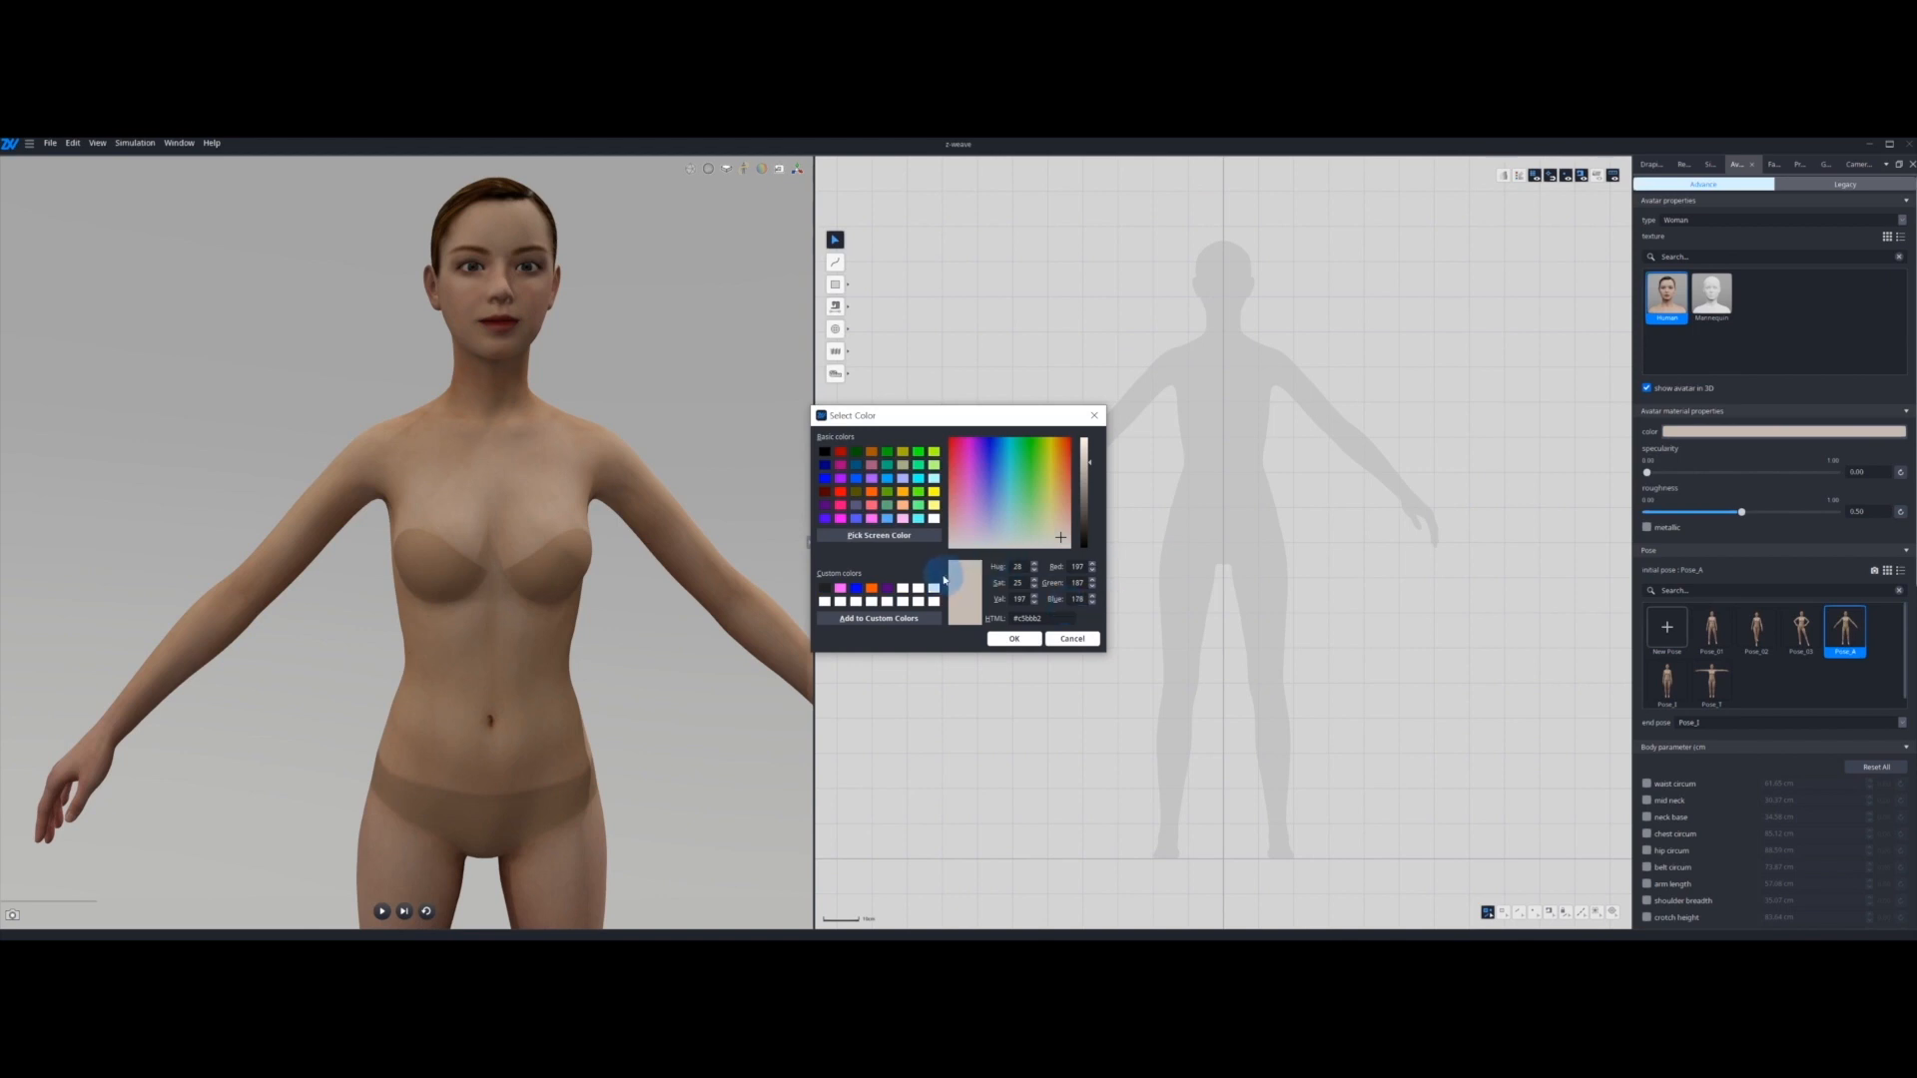
click(904, 590)
click(1015, 638)
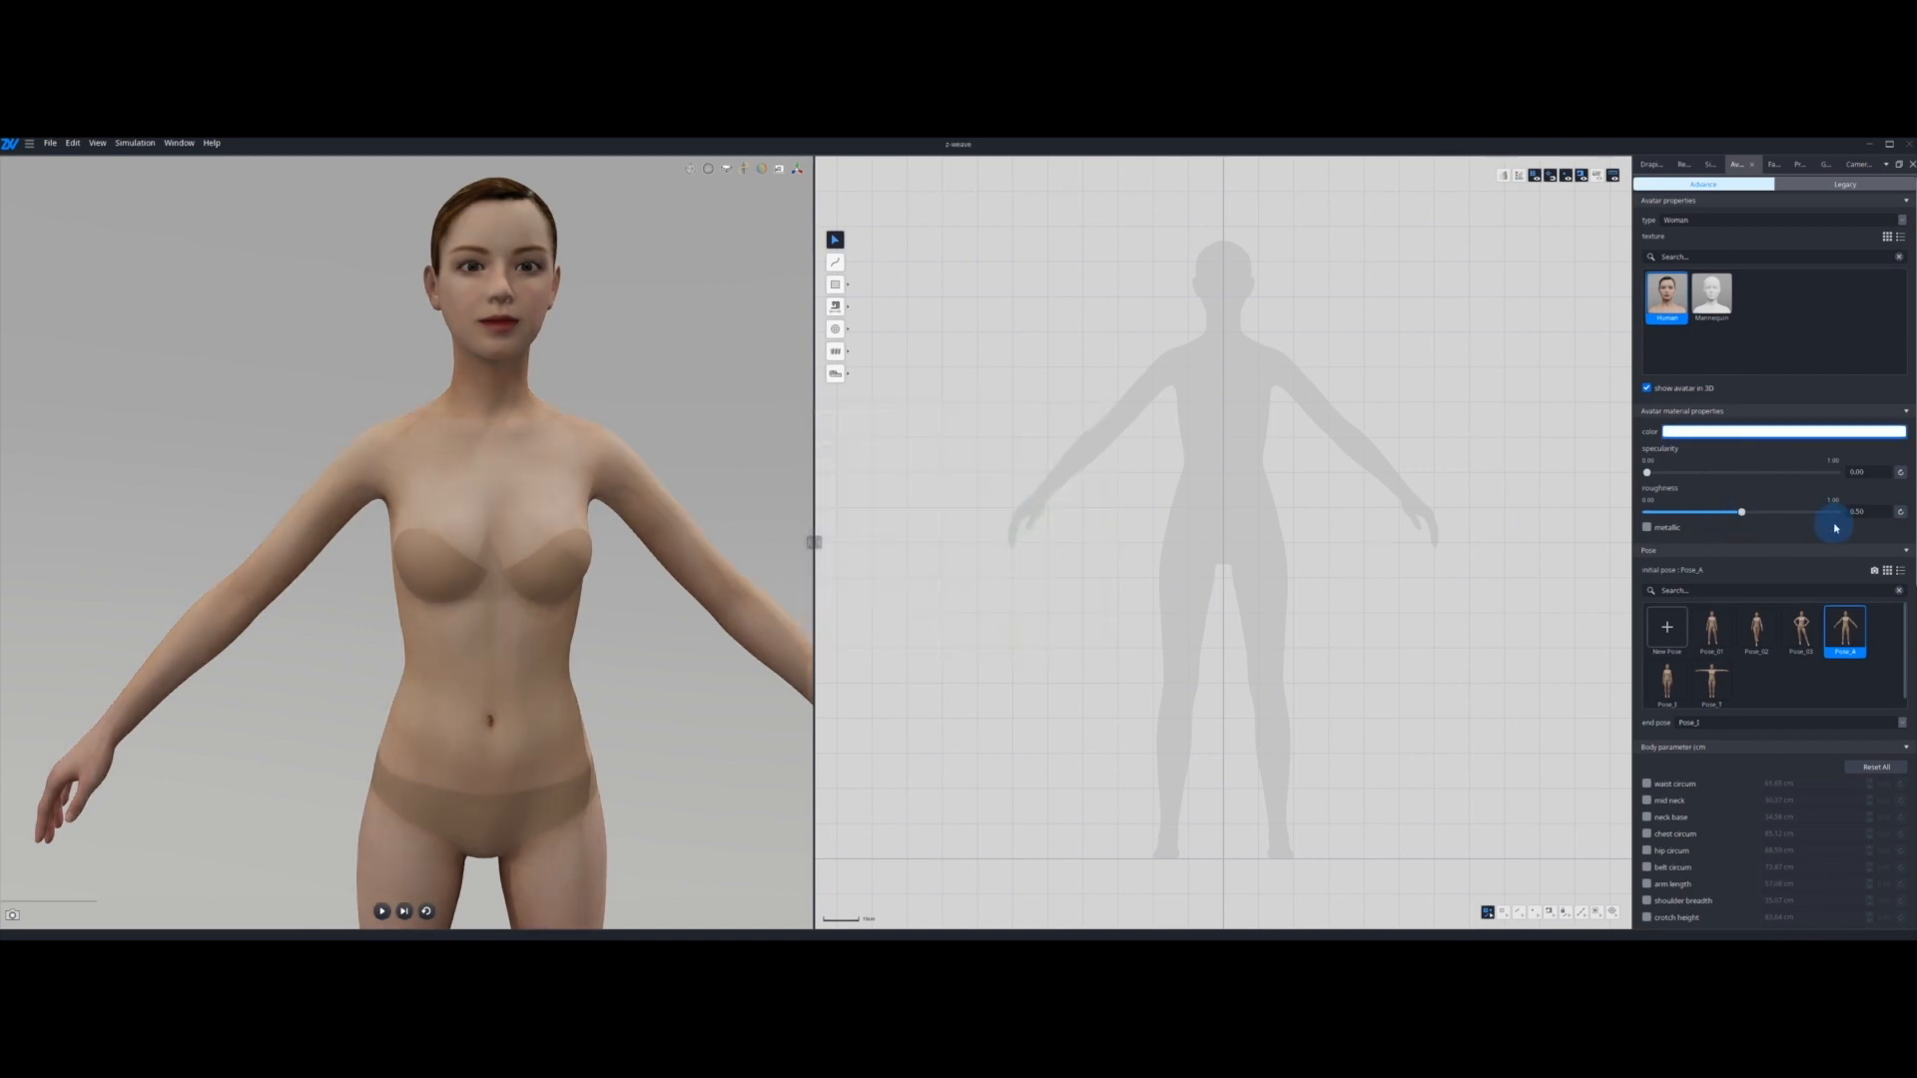
scroll(646, 558, down, 3)
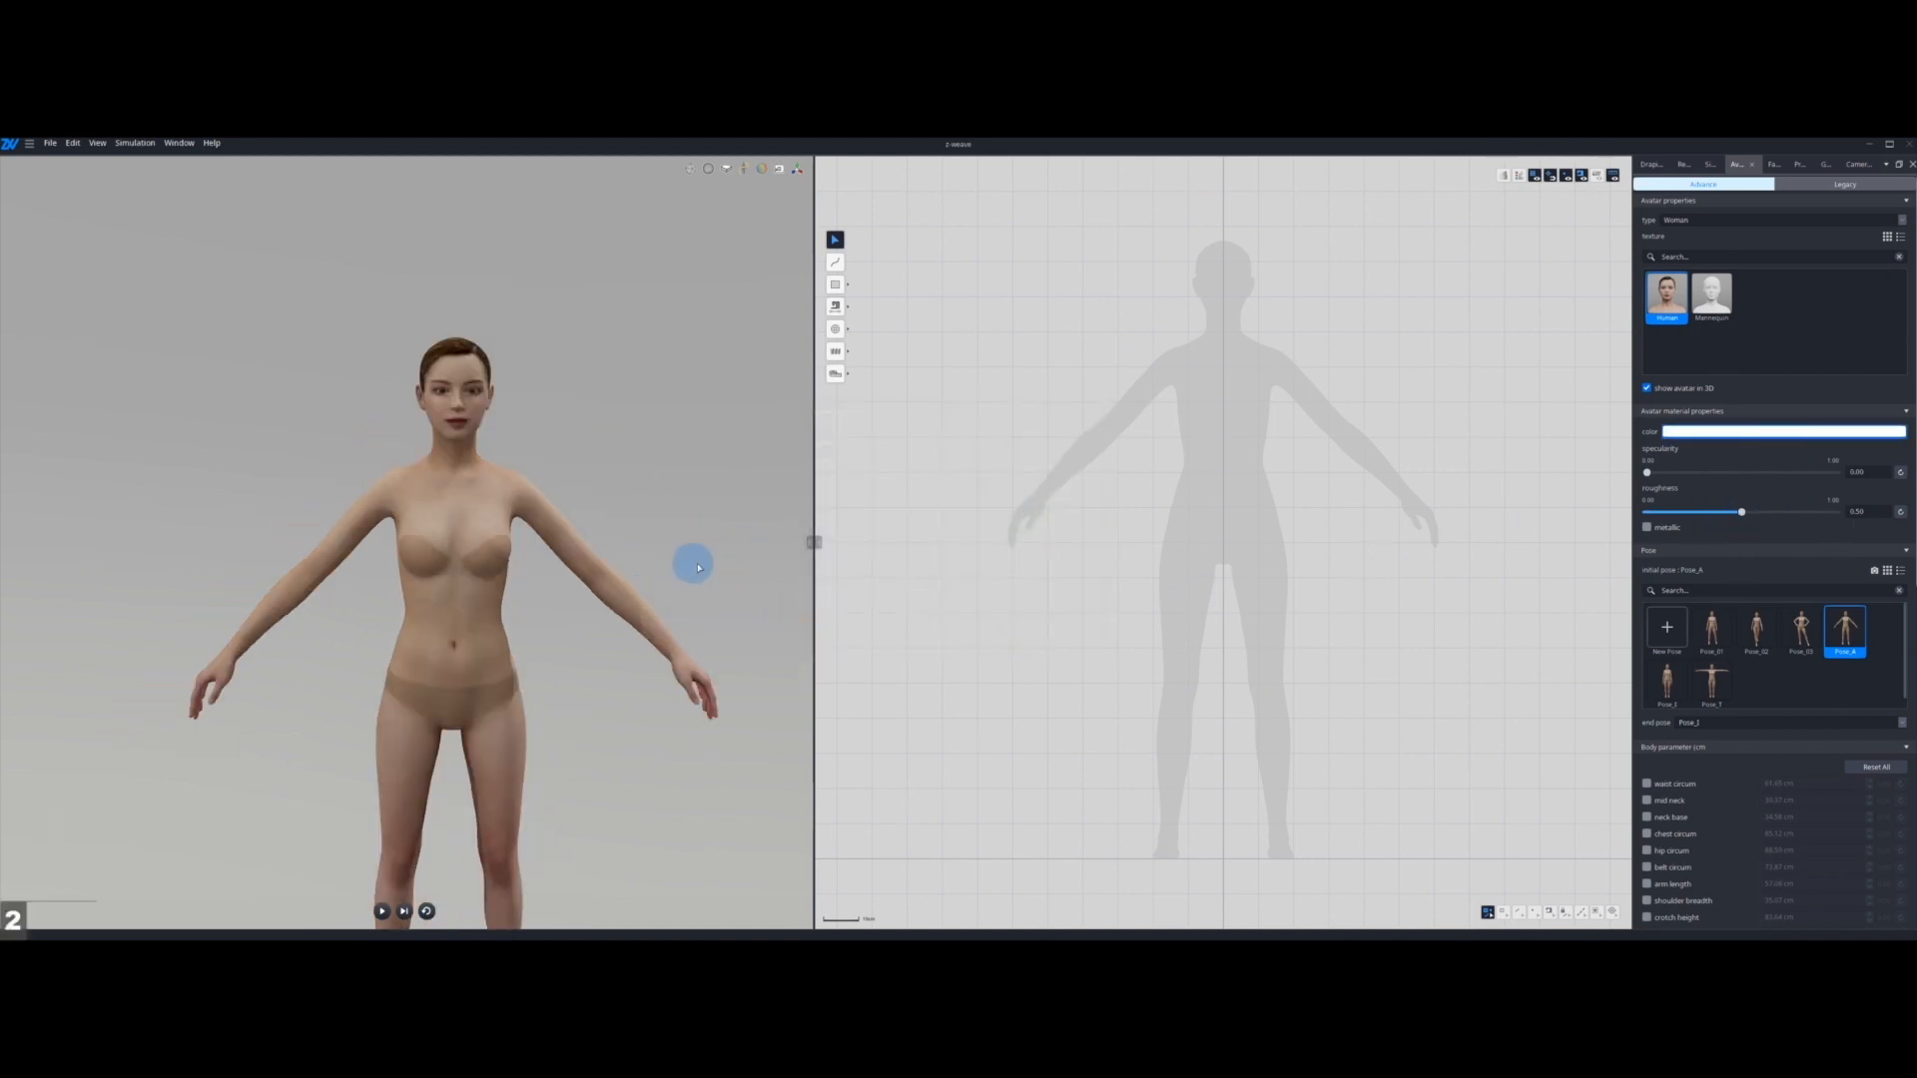
Step: Enable the waist circumference body parameter and try values of 80, 40 and 70 cm
click(1713, 624)
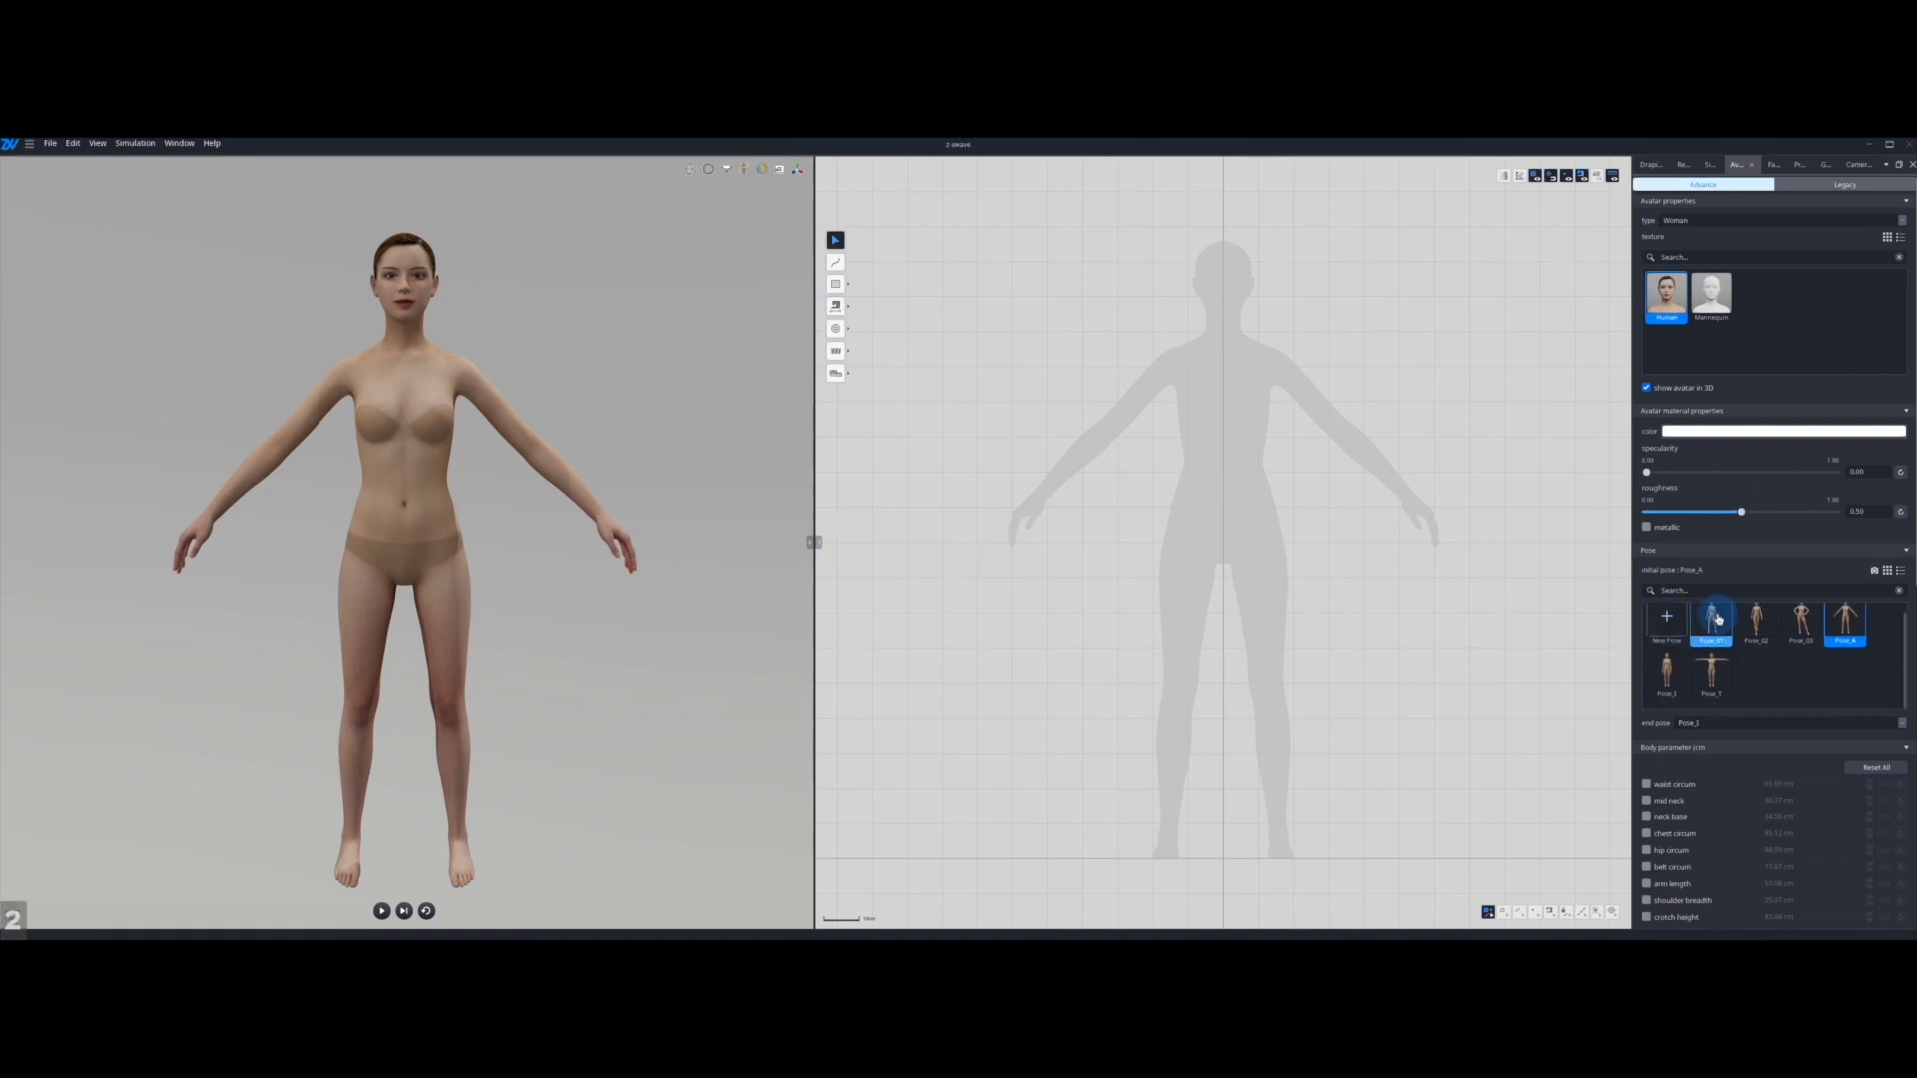
scroll(1827, 644, down, 5)
scroll(1823, 639, down, 2)
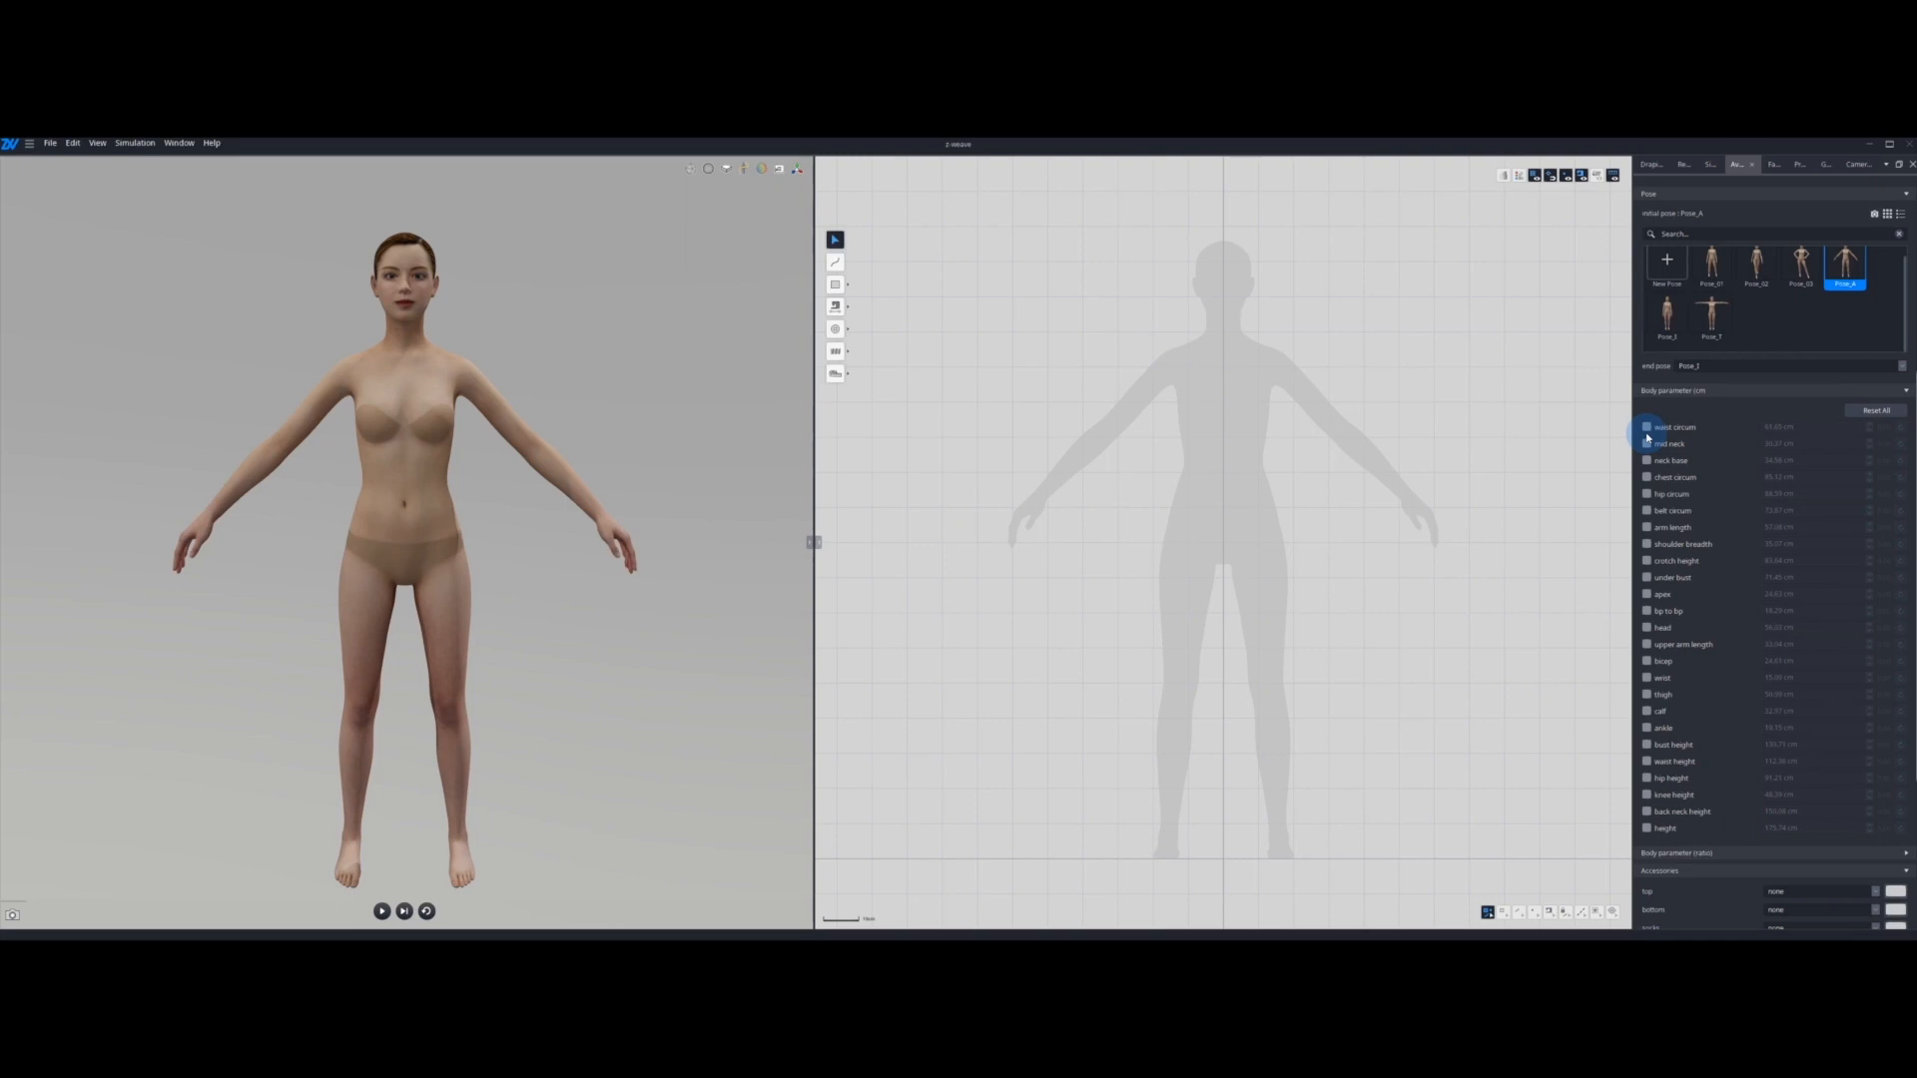
click(1647, 428)
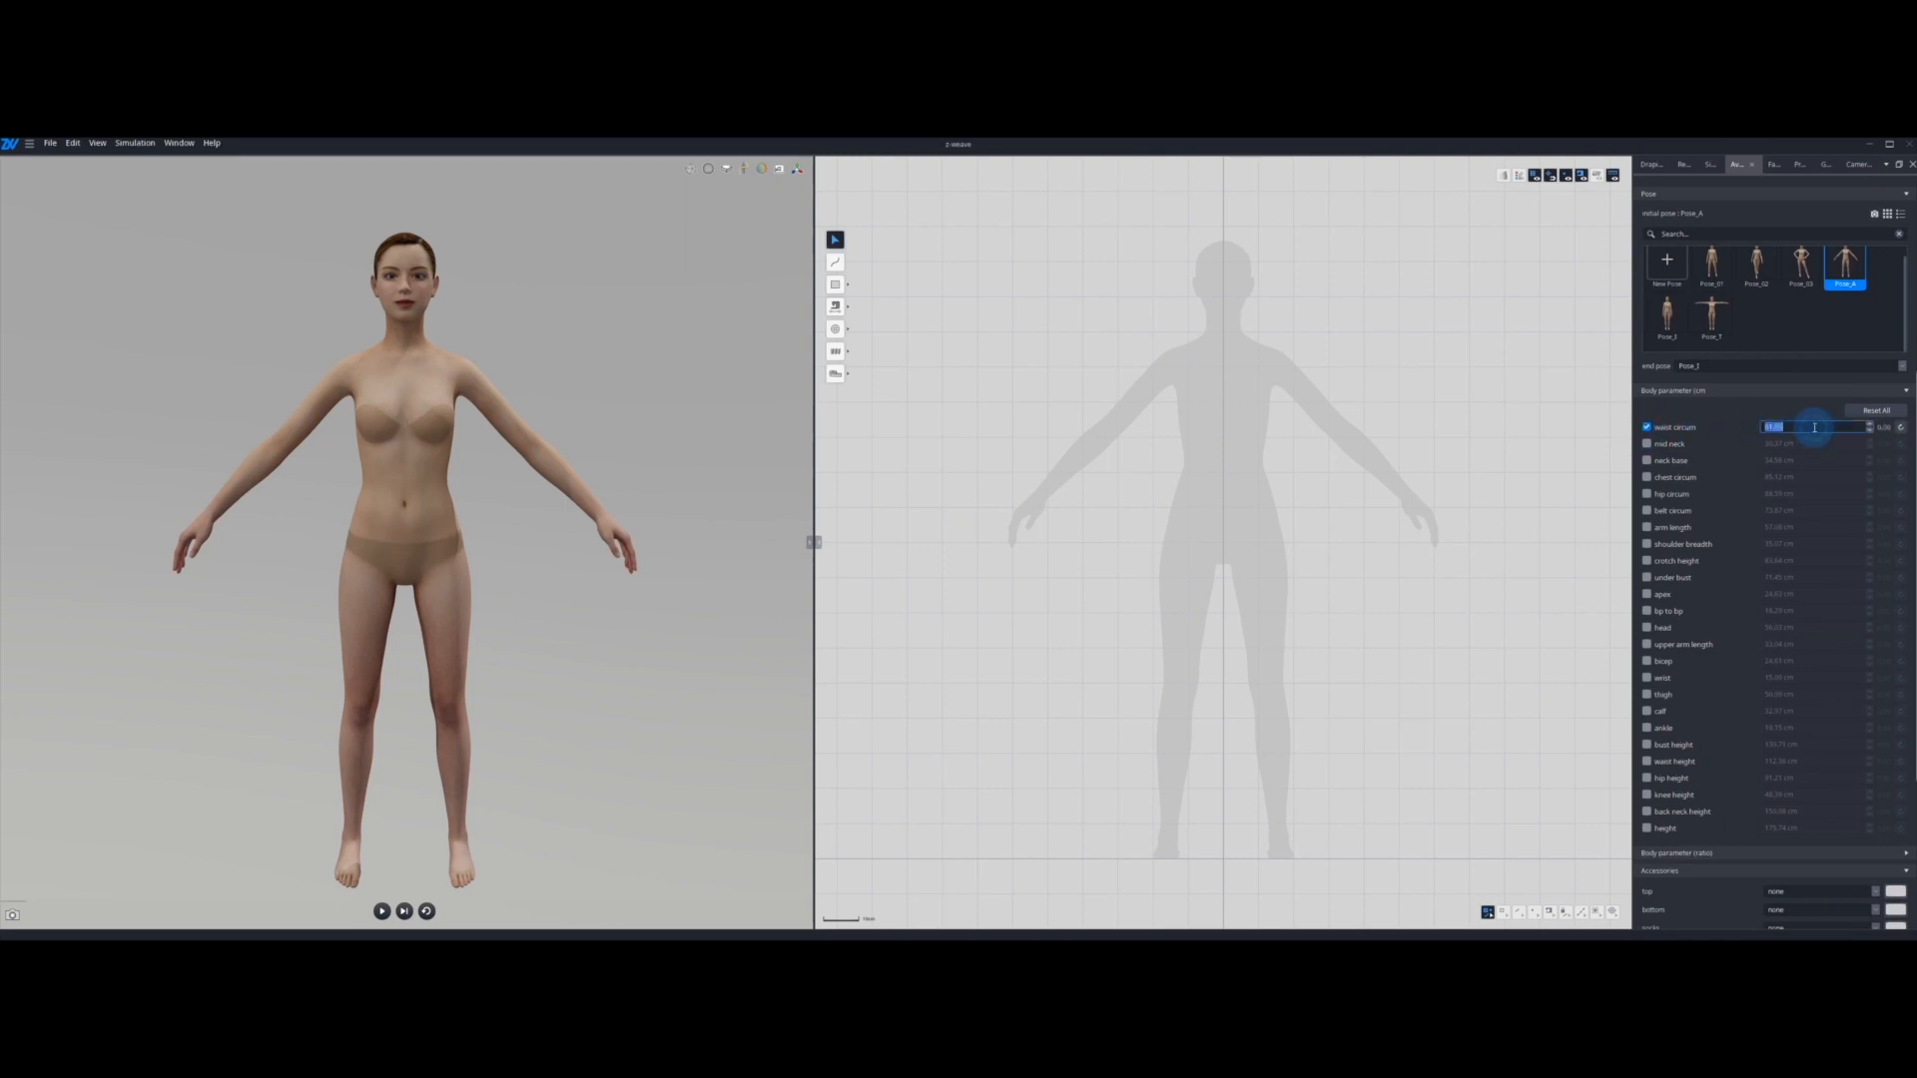
text(80)
key(Return)
double_click(1816, 432)
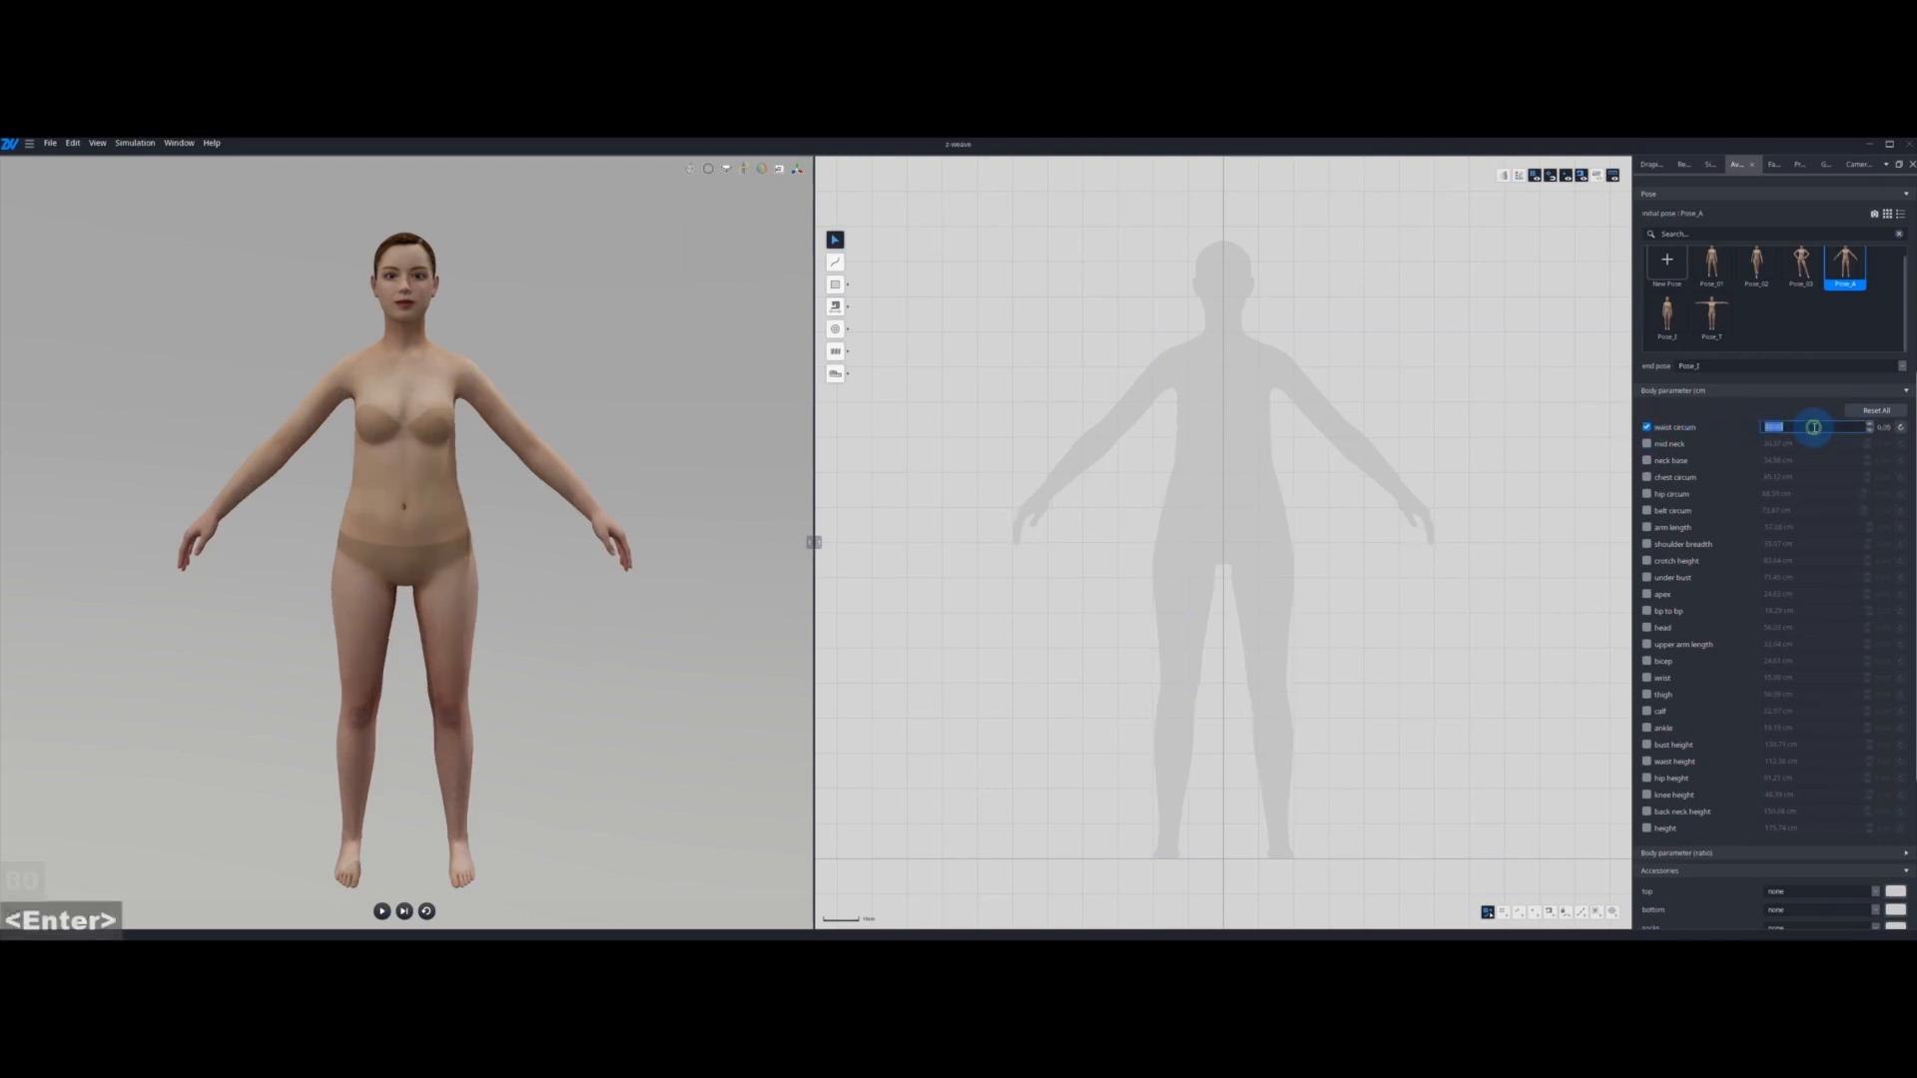
text(40)
key(Return)
double_click(1815, 429)
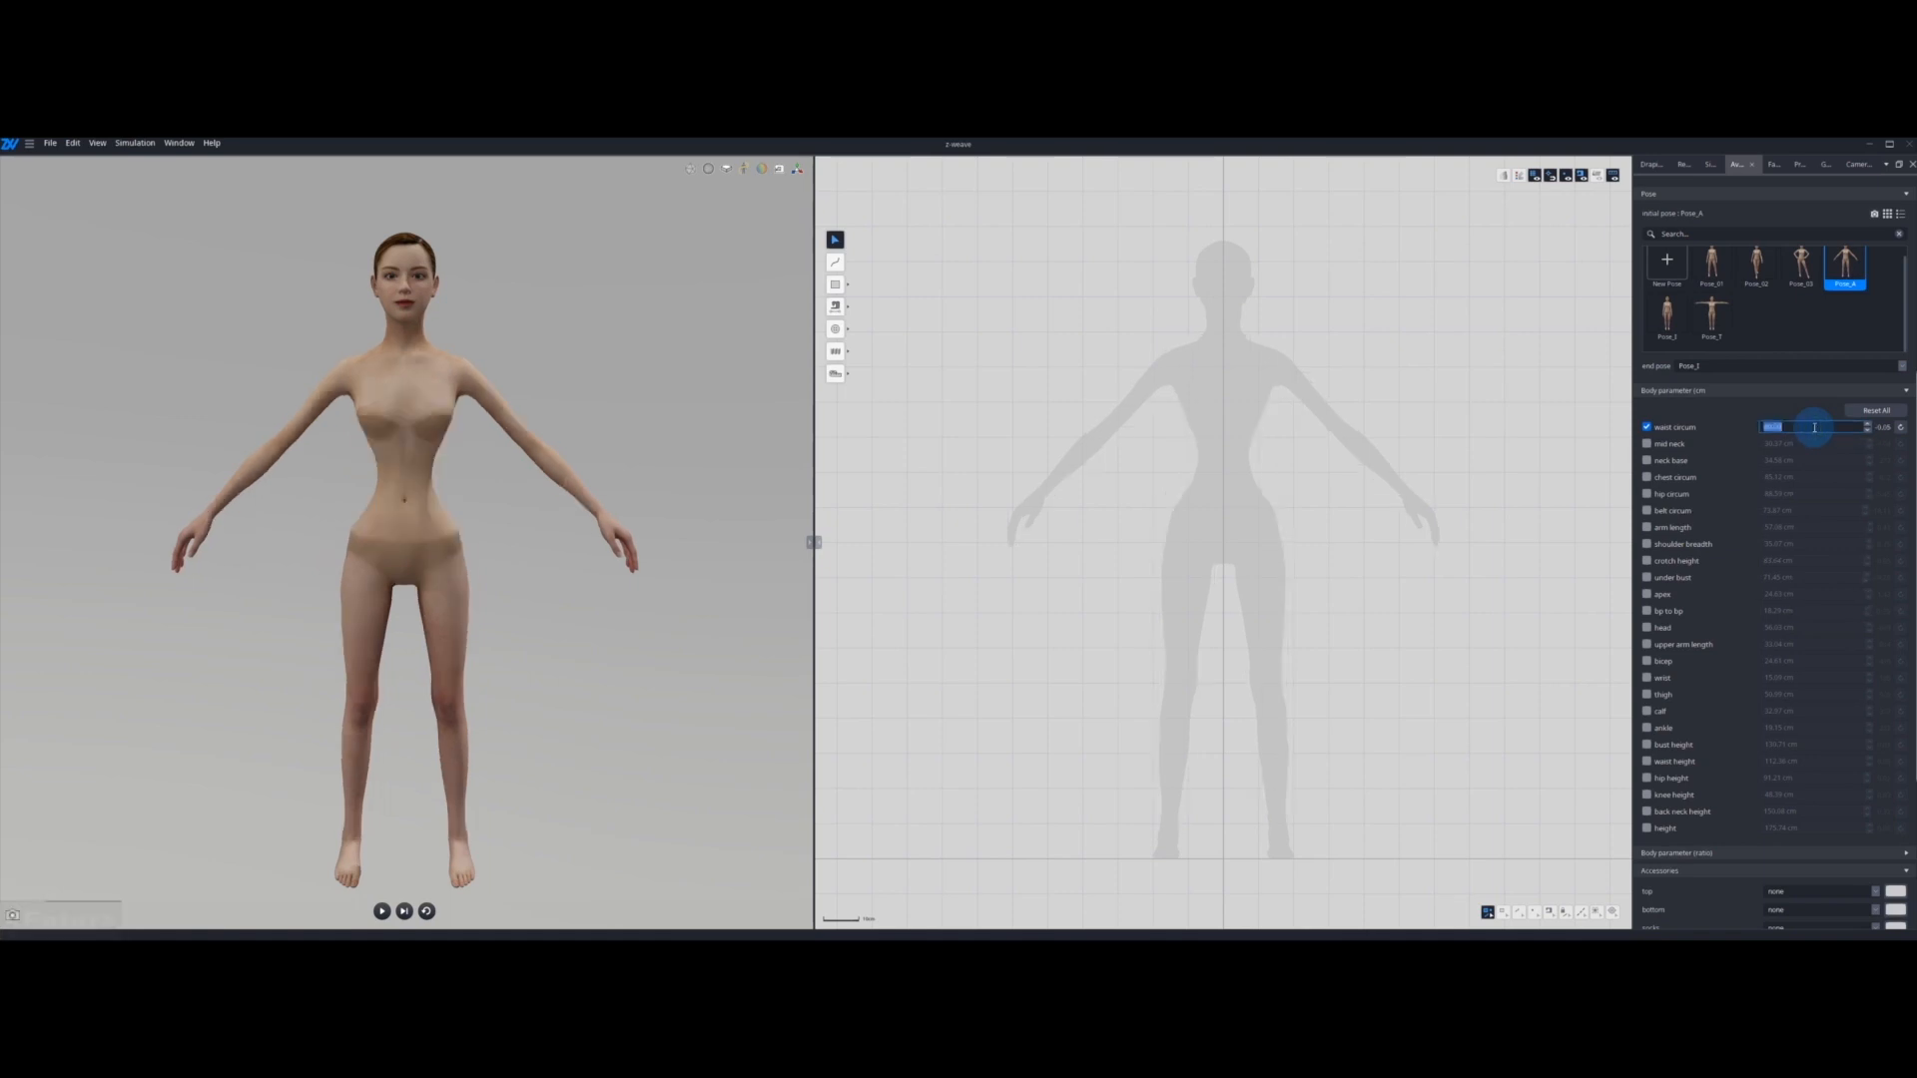
text(70)
key(Return)
Step: Try arm lengths of 70 and 50 cm on the avatar, and reset both arm length and waist circumference
click(1646, 527)
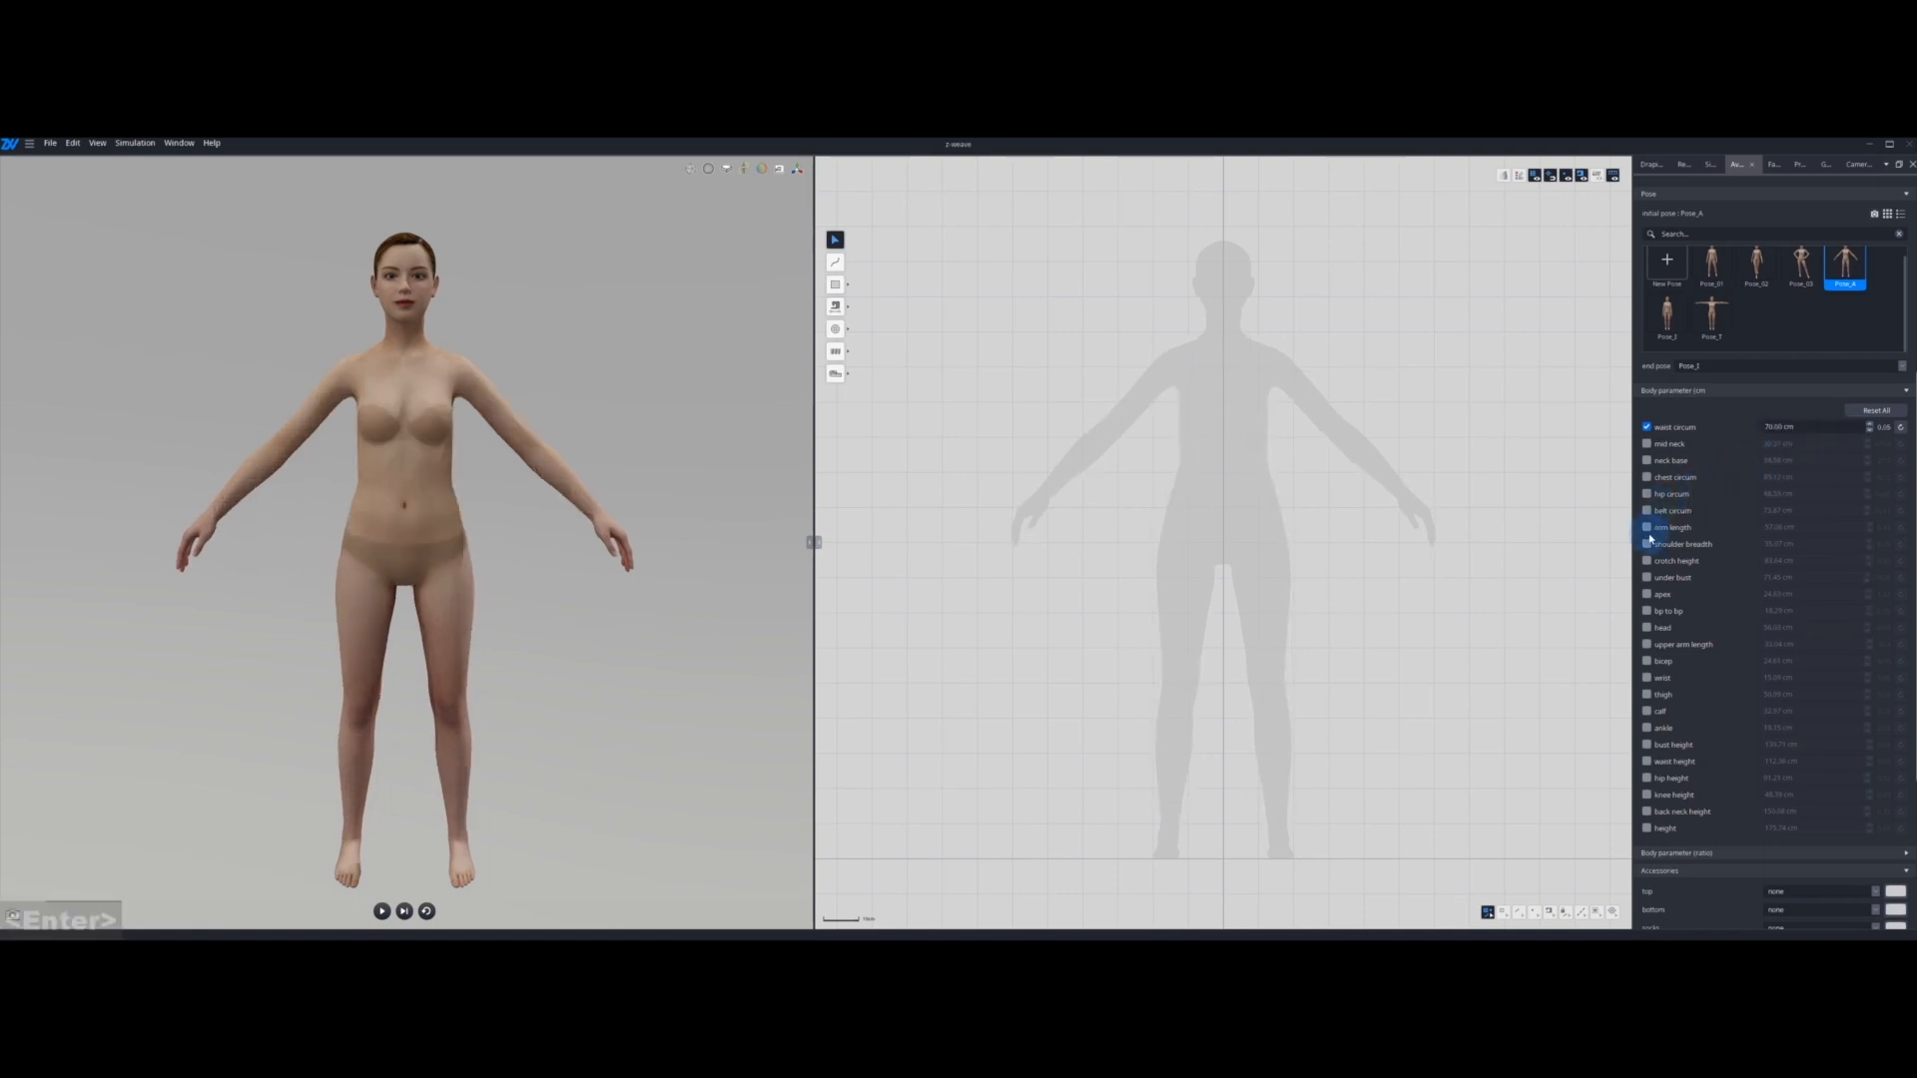
double_click(1825, 530)
text(70)
key(Return)
double_click(1823, 530)
text(50)
key(Return)
click(1900, 527)
click(1900, 427)
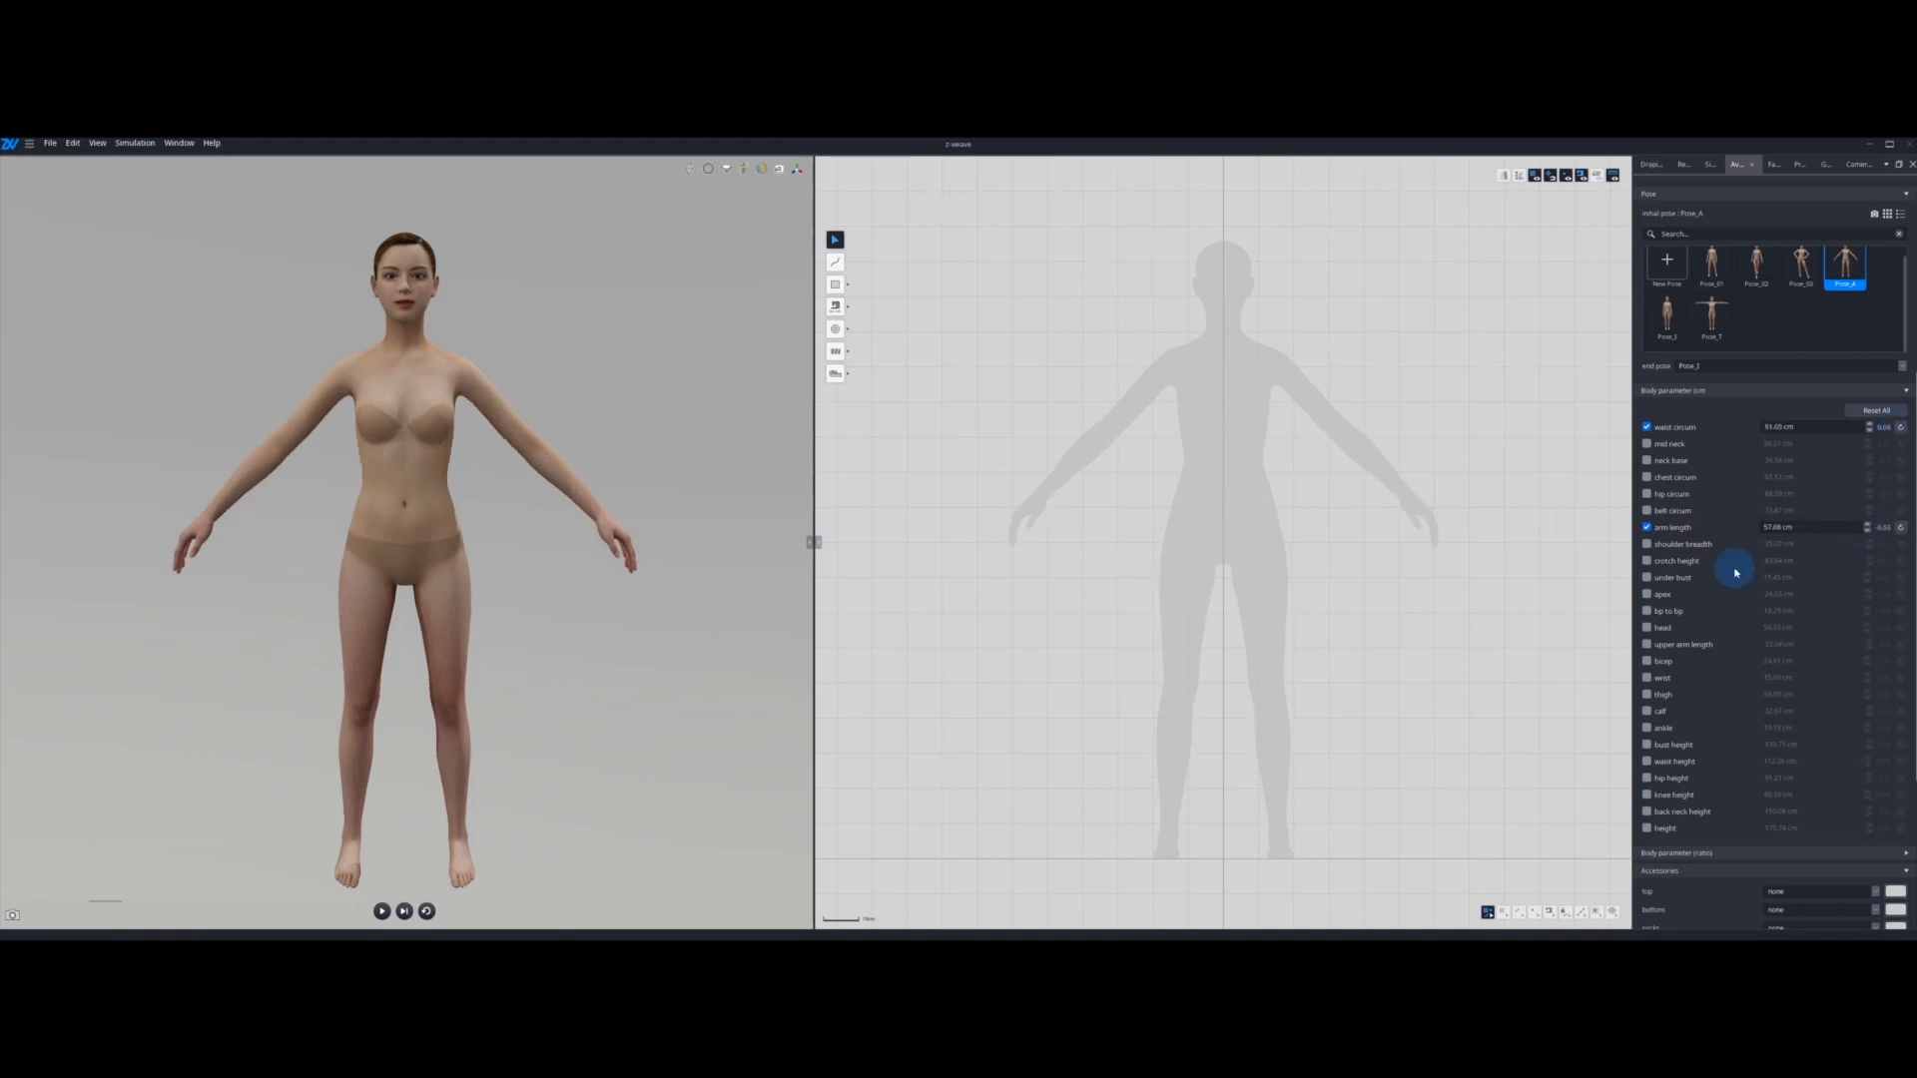
Step: Try under bust values of 80 and 45 cm, and reset all centimetre body parameters
click(1646, 578)
double_click(1807, 579)
text(80)
key(Return)
double_click(1807, 579)
text(45)
key(Return)
click(1900, 578)
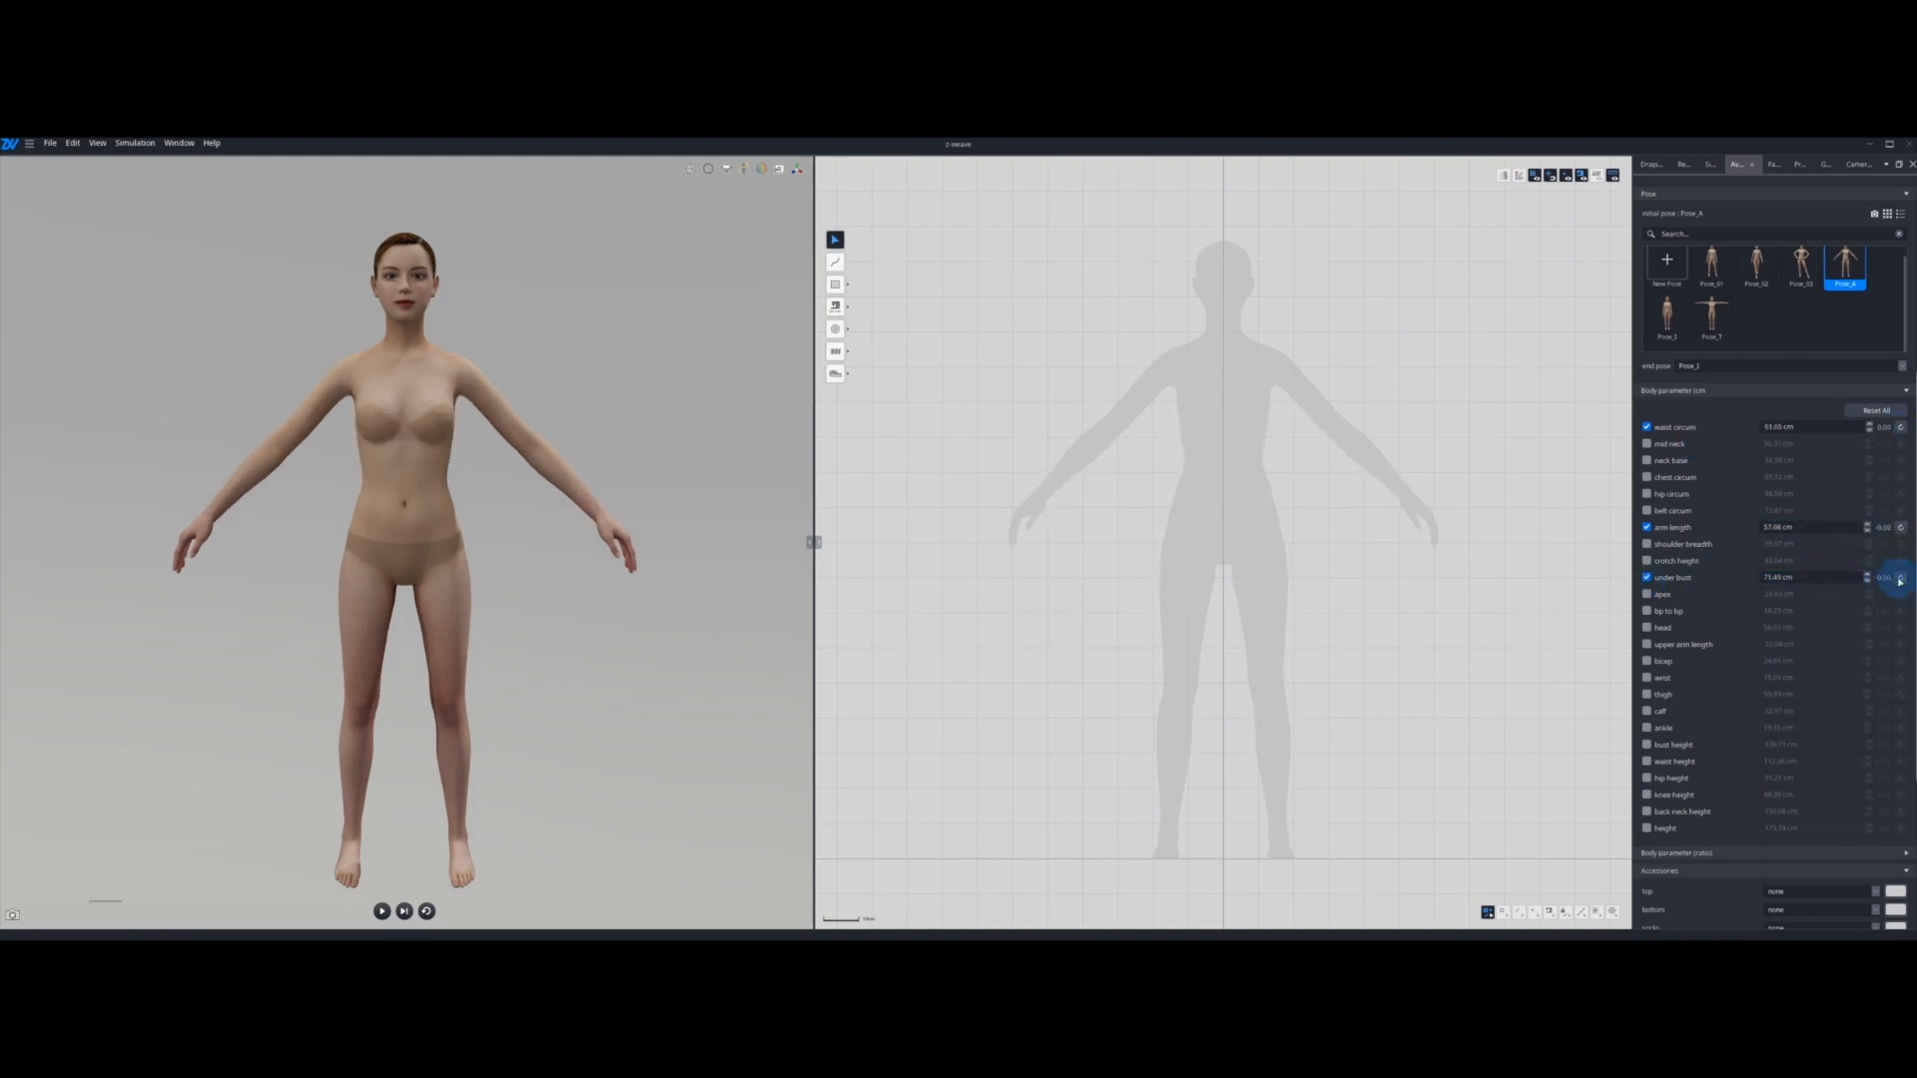
click(1876, 410)
Step: Try body ratios of fatness 39, height 47 and arm length 53, and reset all ratio parameters
scroll(1706, 621, down, 5)
click(1706, 629)
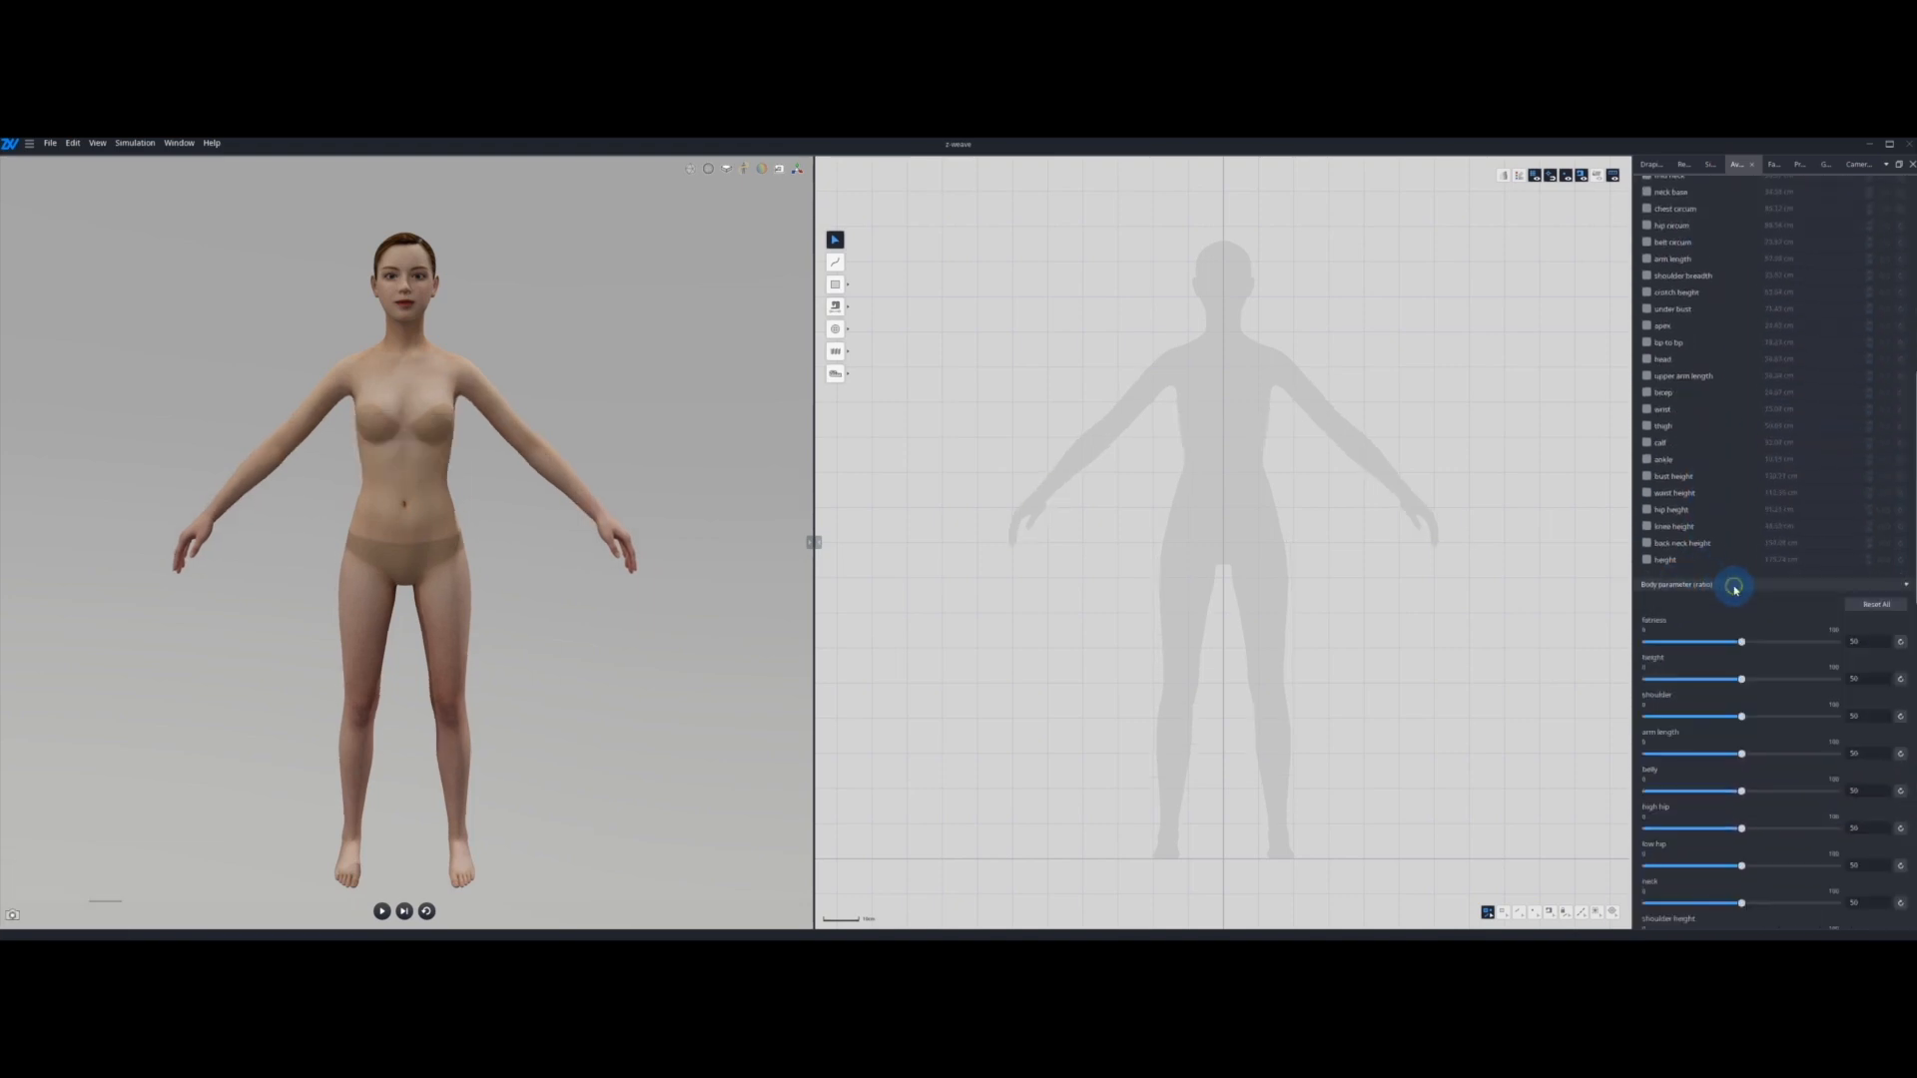
scroll(1772, 618, down, 2)
scroll(1772, 618, down, 2)
scroll(1772, 606, down, 1)
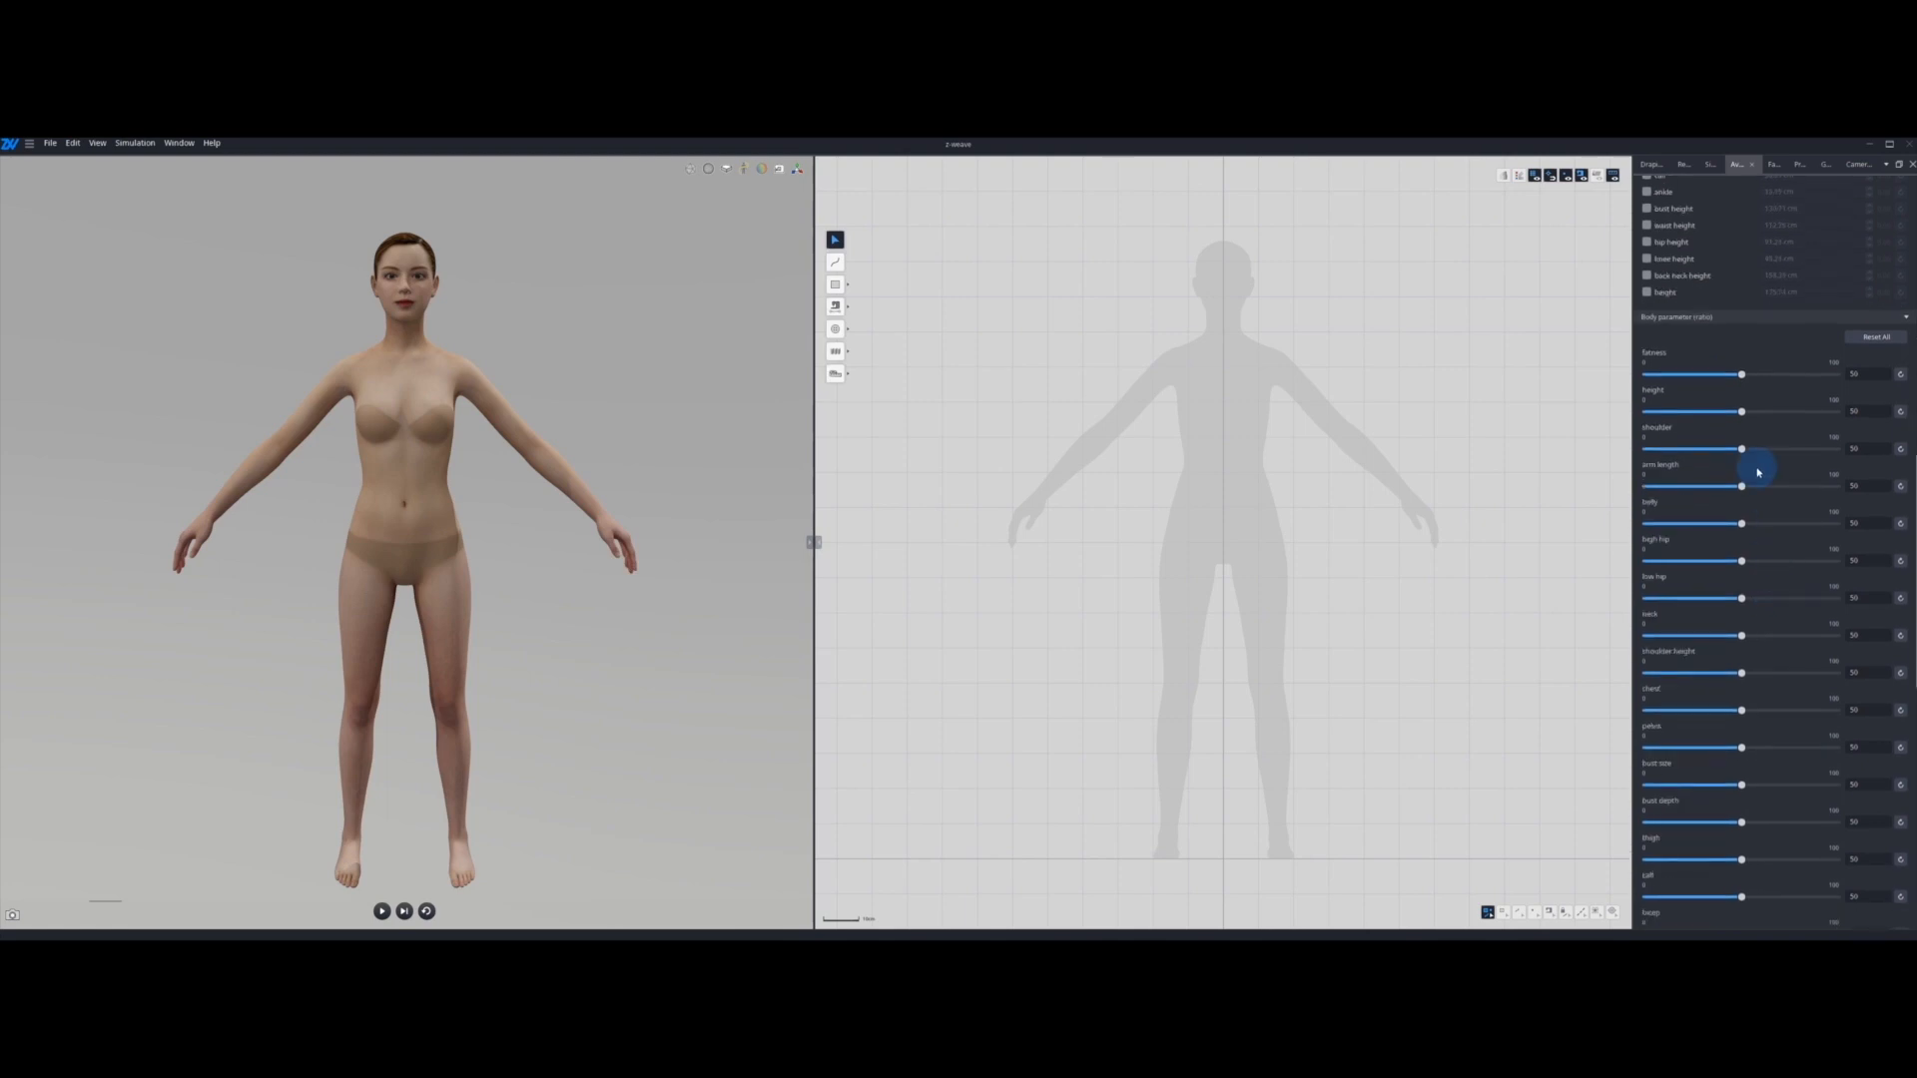
drag(1743, 378, 1747, 487)
click(1887, 339)
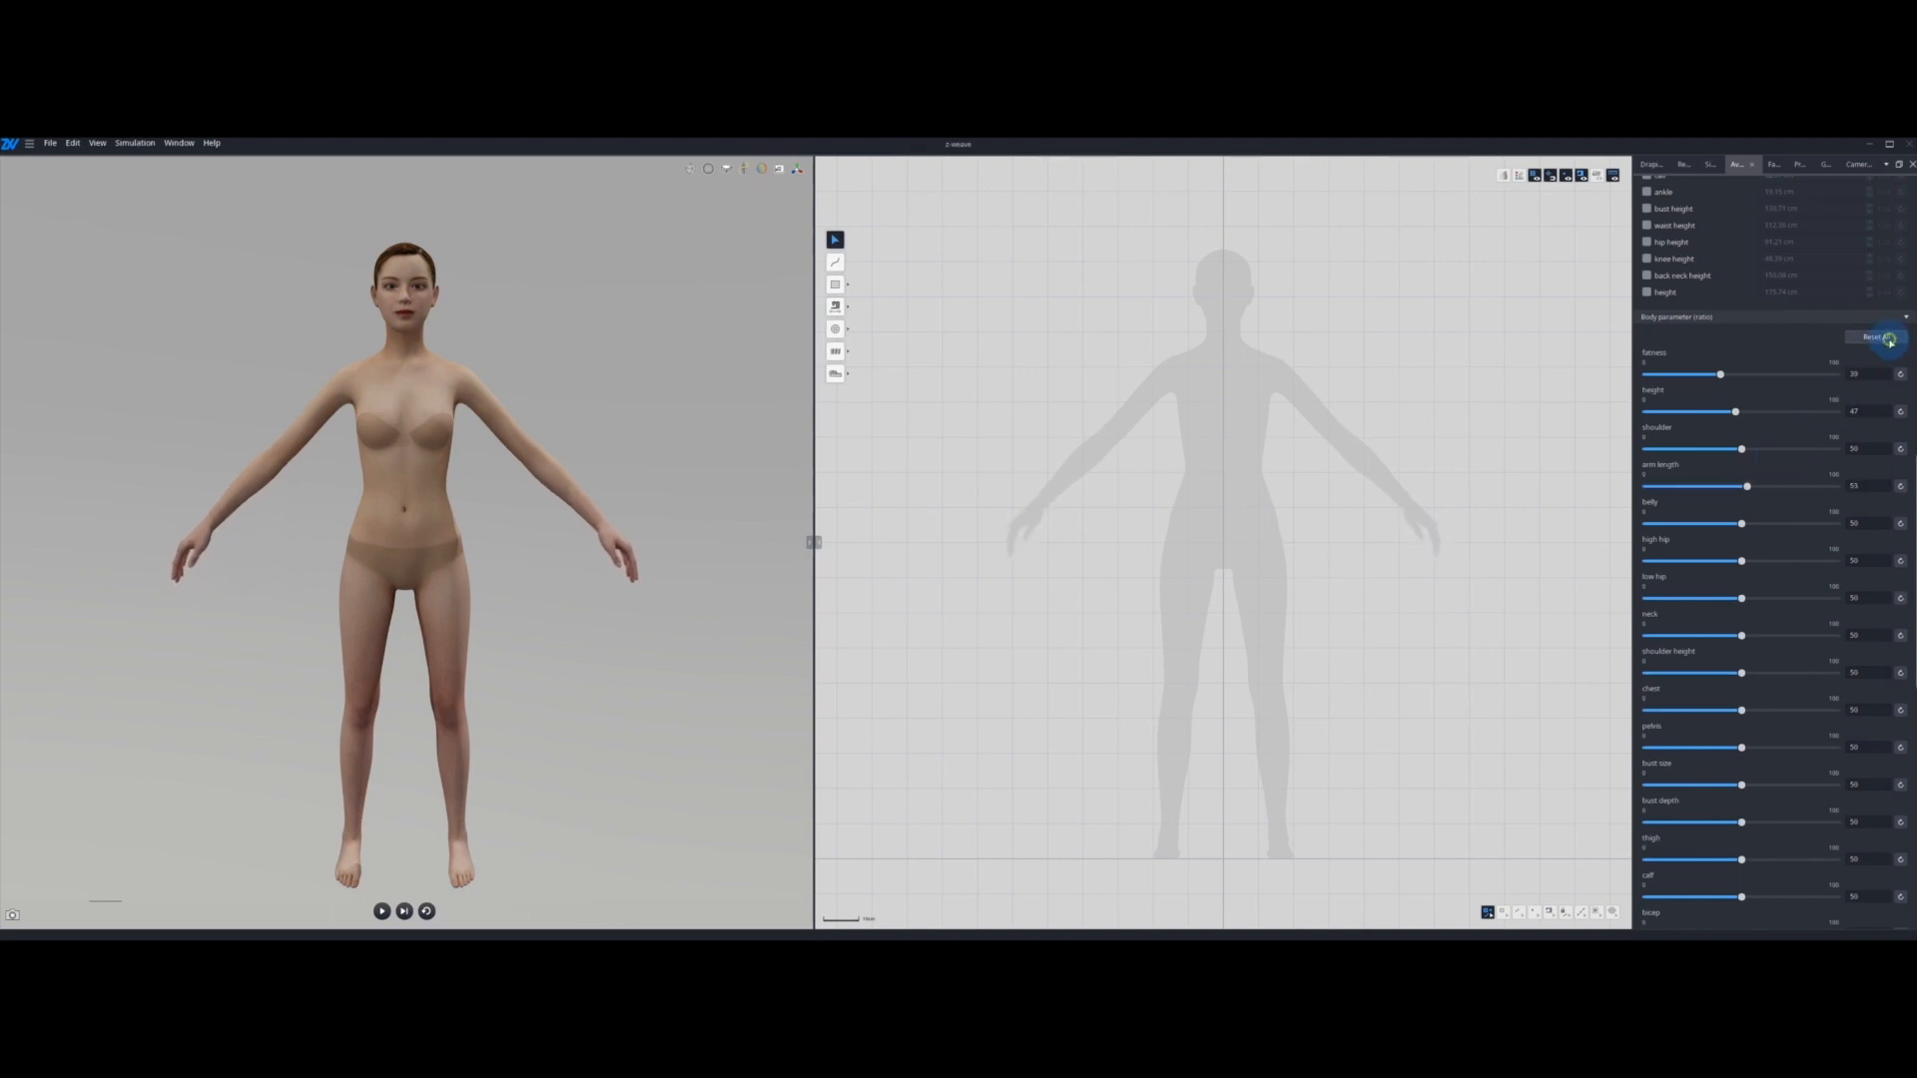
scroll(1837, 429, down, 10)
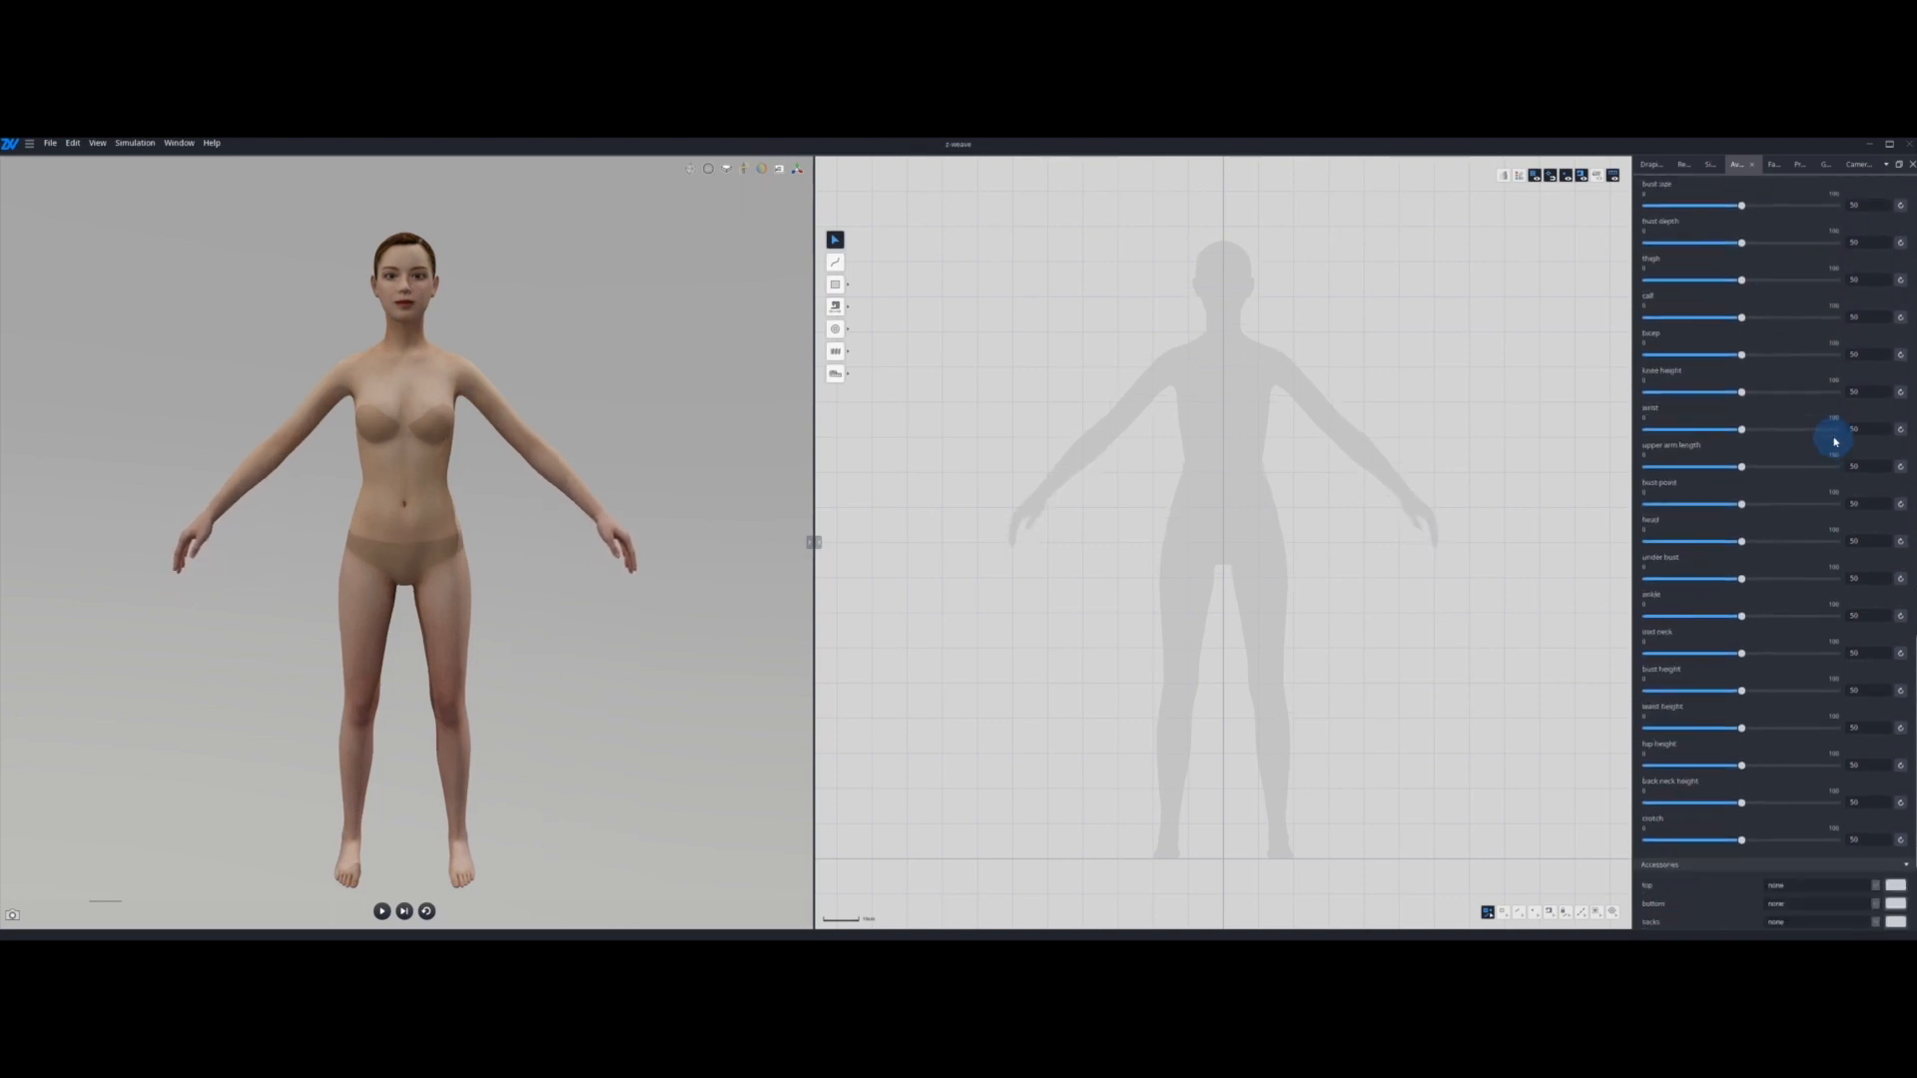
scroll(1837, 434, up, 5)
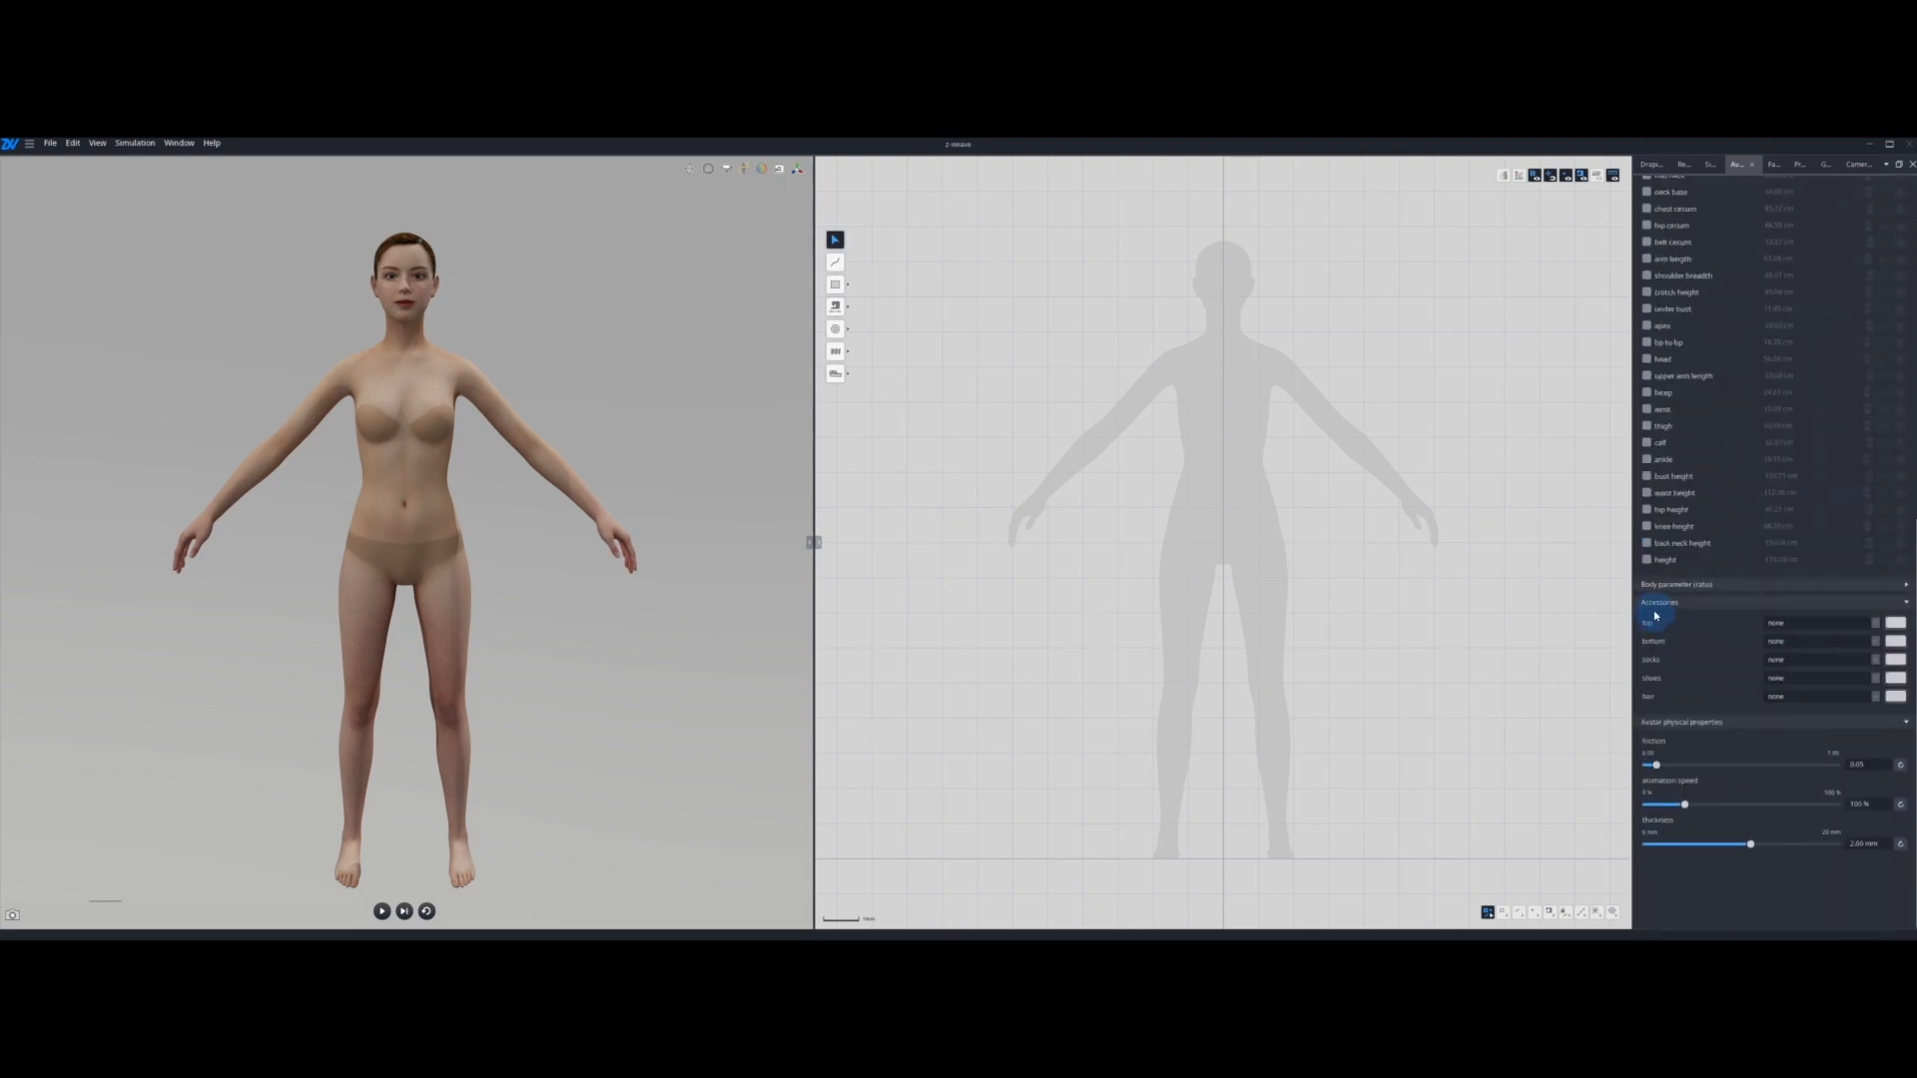
Step: Try the camisole as the avatar's top accessory and set the top to bra
click(1876, 623)
click(1875, 632)
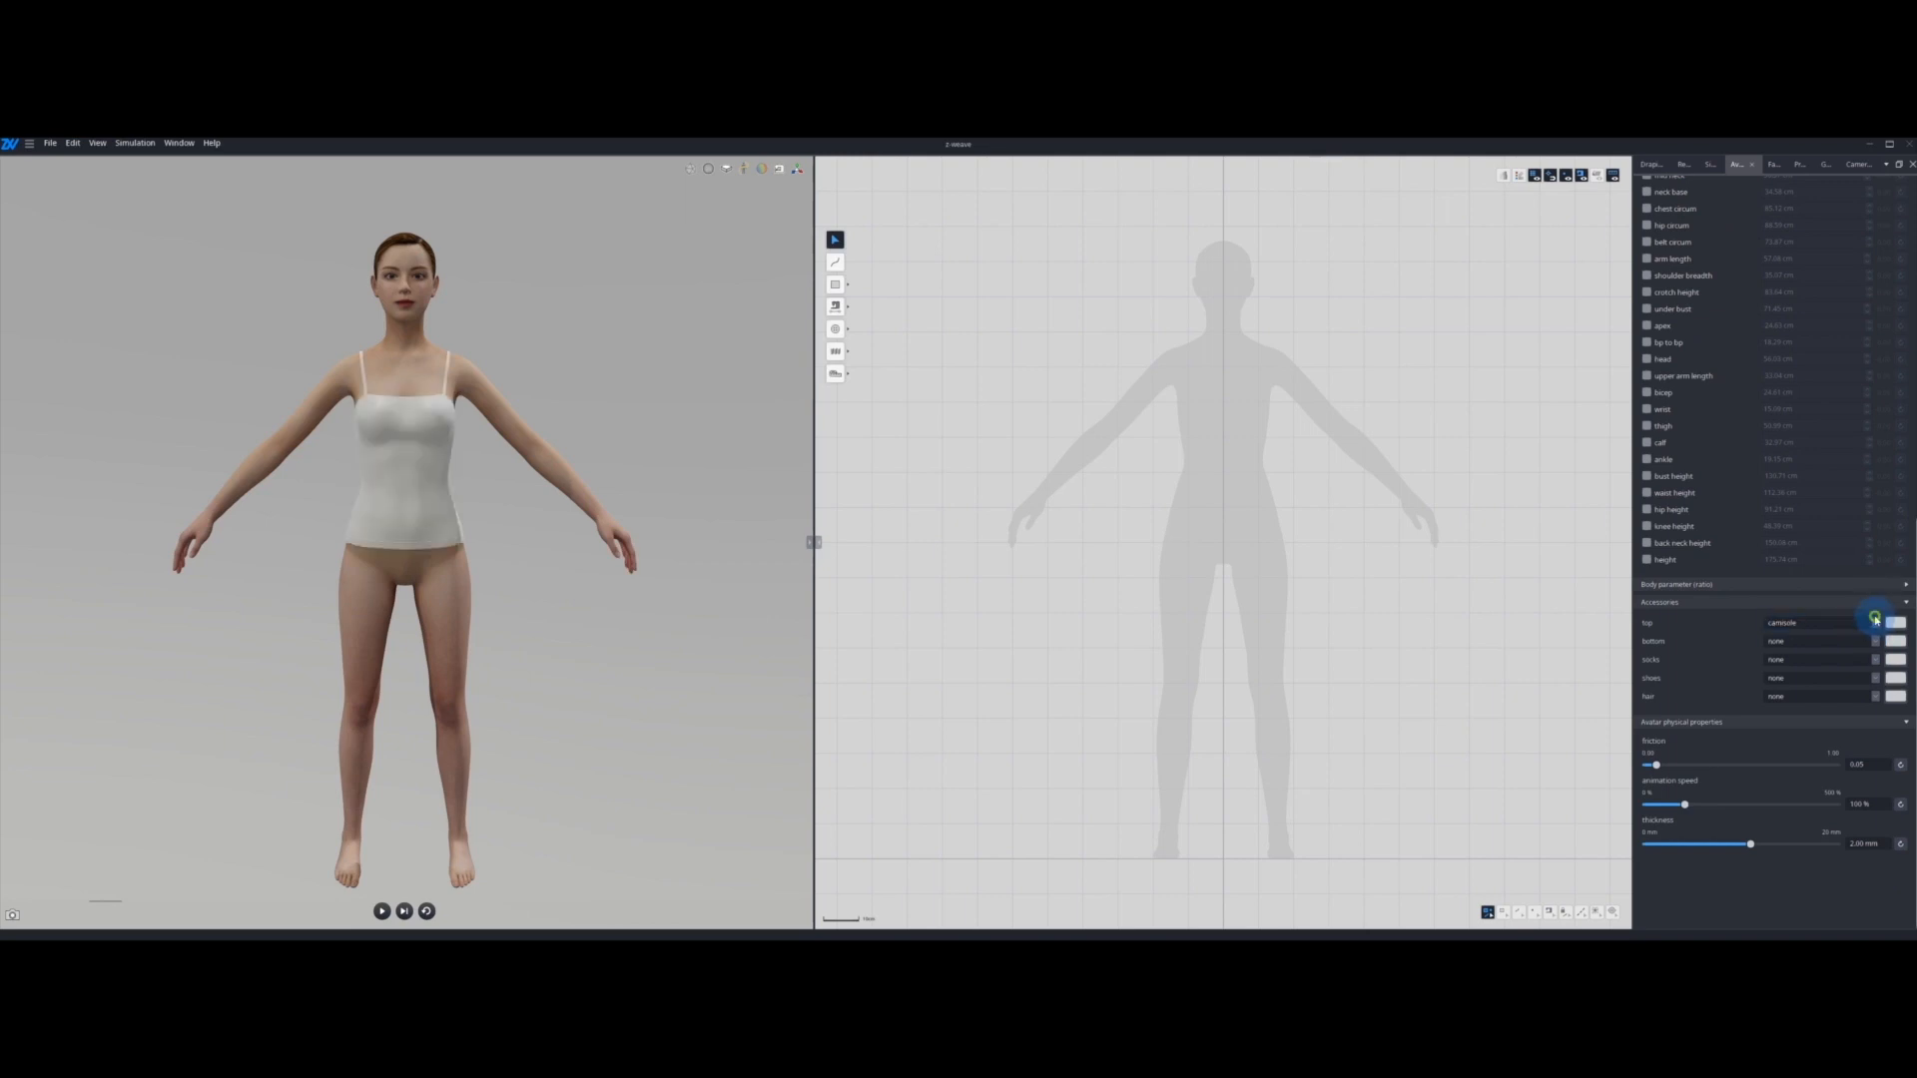
click(1874, 622)
click(1869, 633)
Step: Try the legging options as the avatar's bottom accessory and set the bottom to briefs
click(1859, 642)
click(1852, 654)
click(1850, 644)
click(1845, 660)
click(1852, 644)
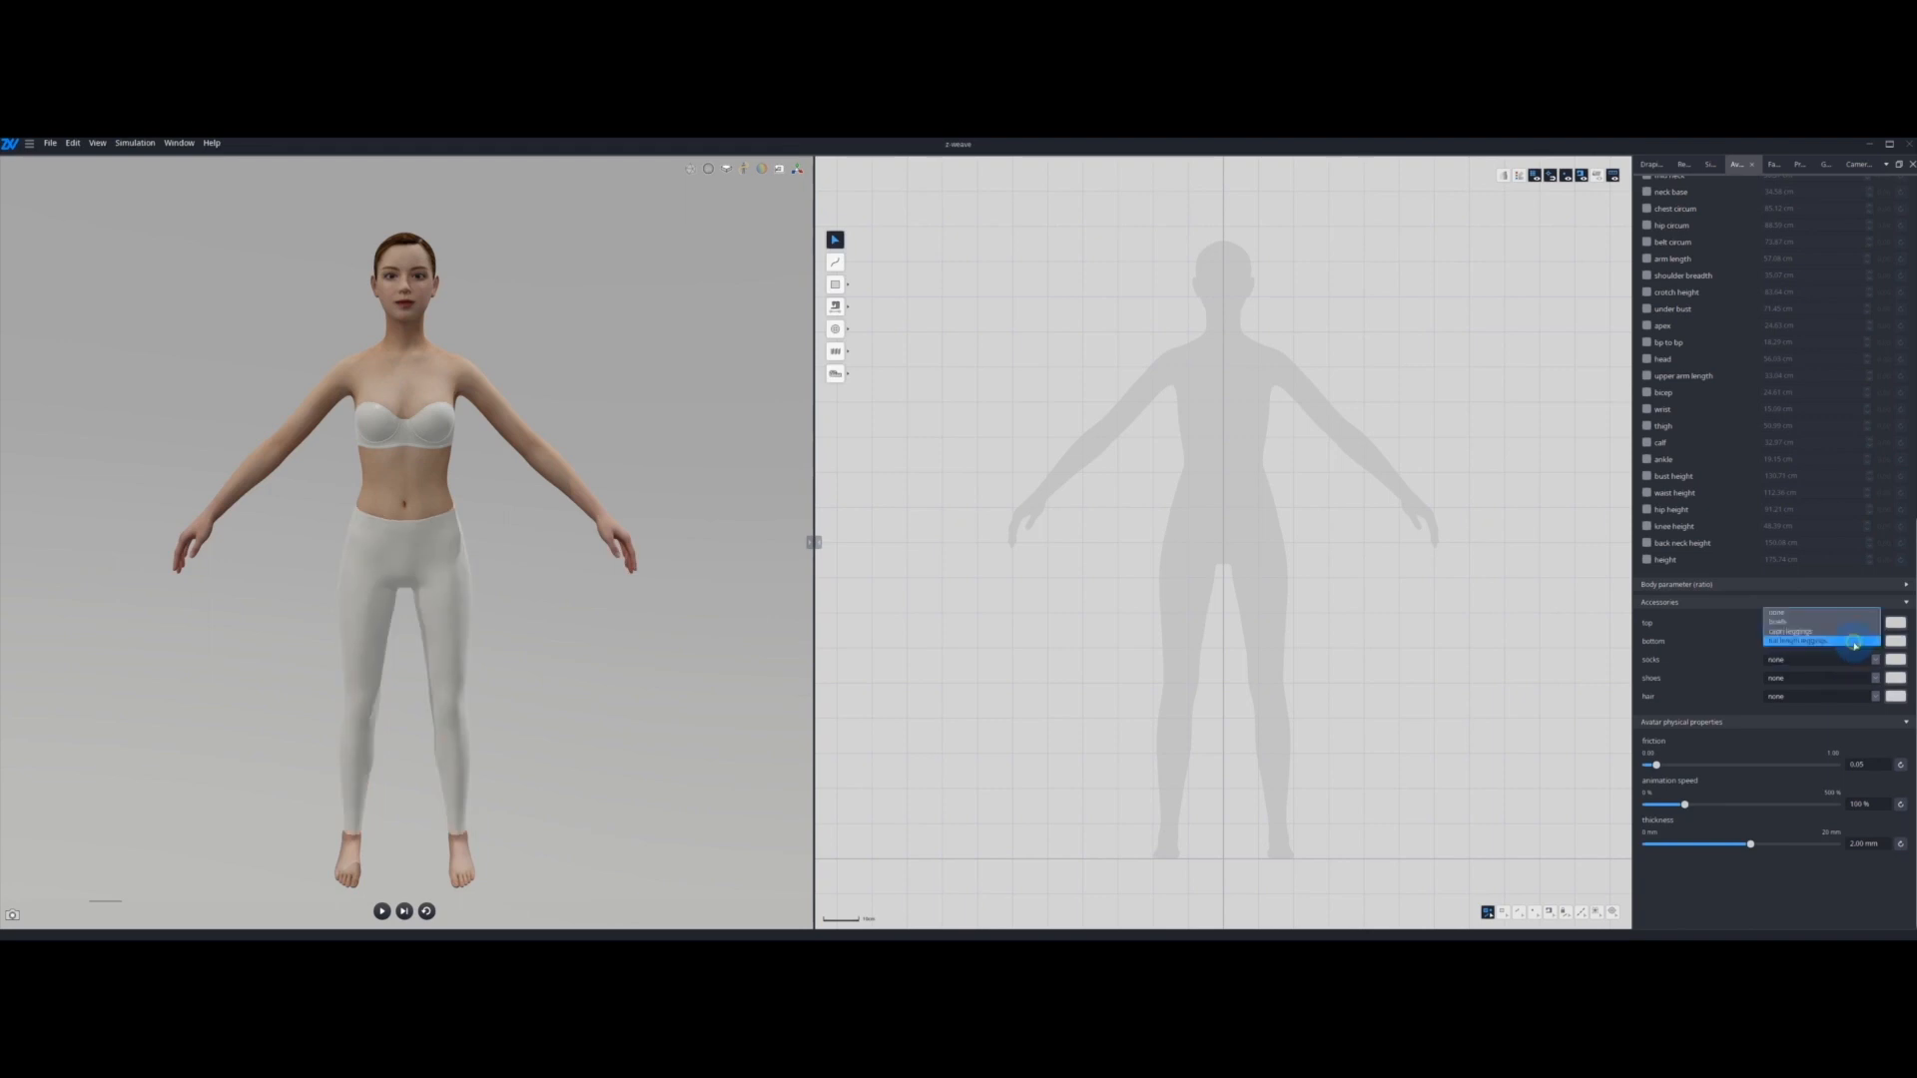
click(1853, 633)
click(1852, 640)
click(1849, 632)
Step: Try the available sock styles on the avatar and set the socks back to none
click(1828, 659)
click(1829, 669)
click(1825, 661)
click(1825, 669)
click(1821, 661)
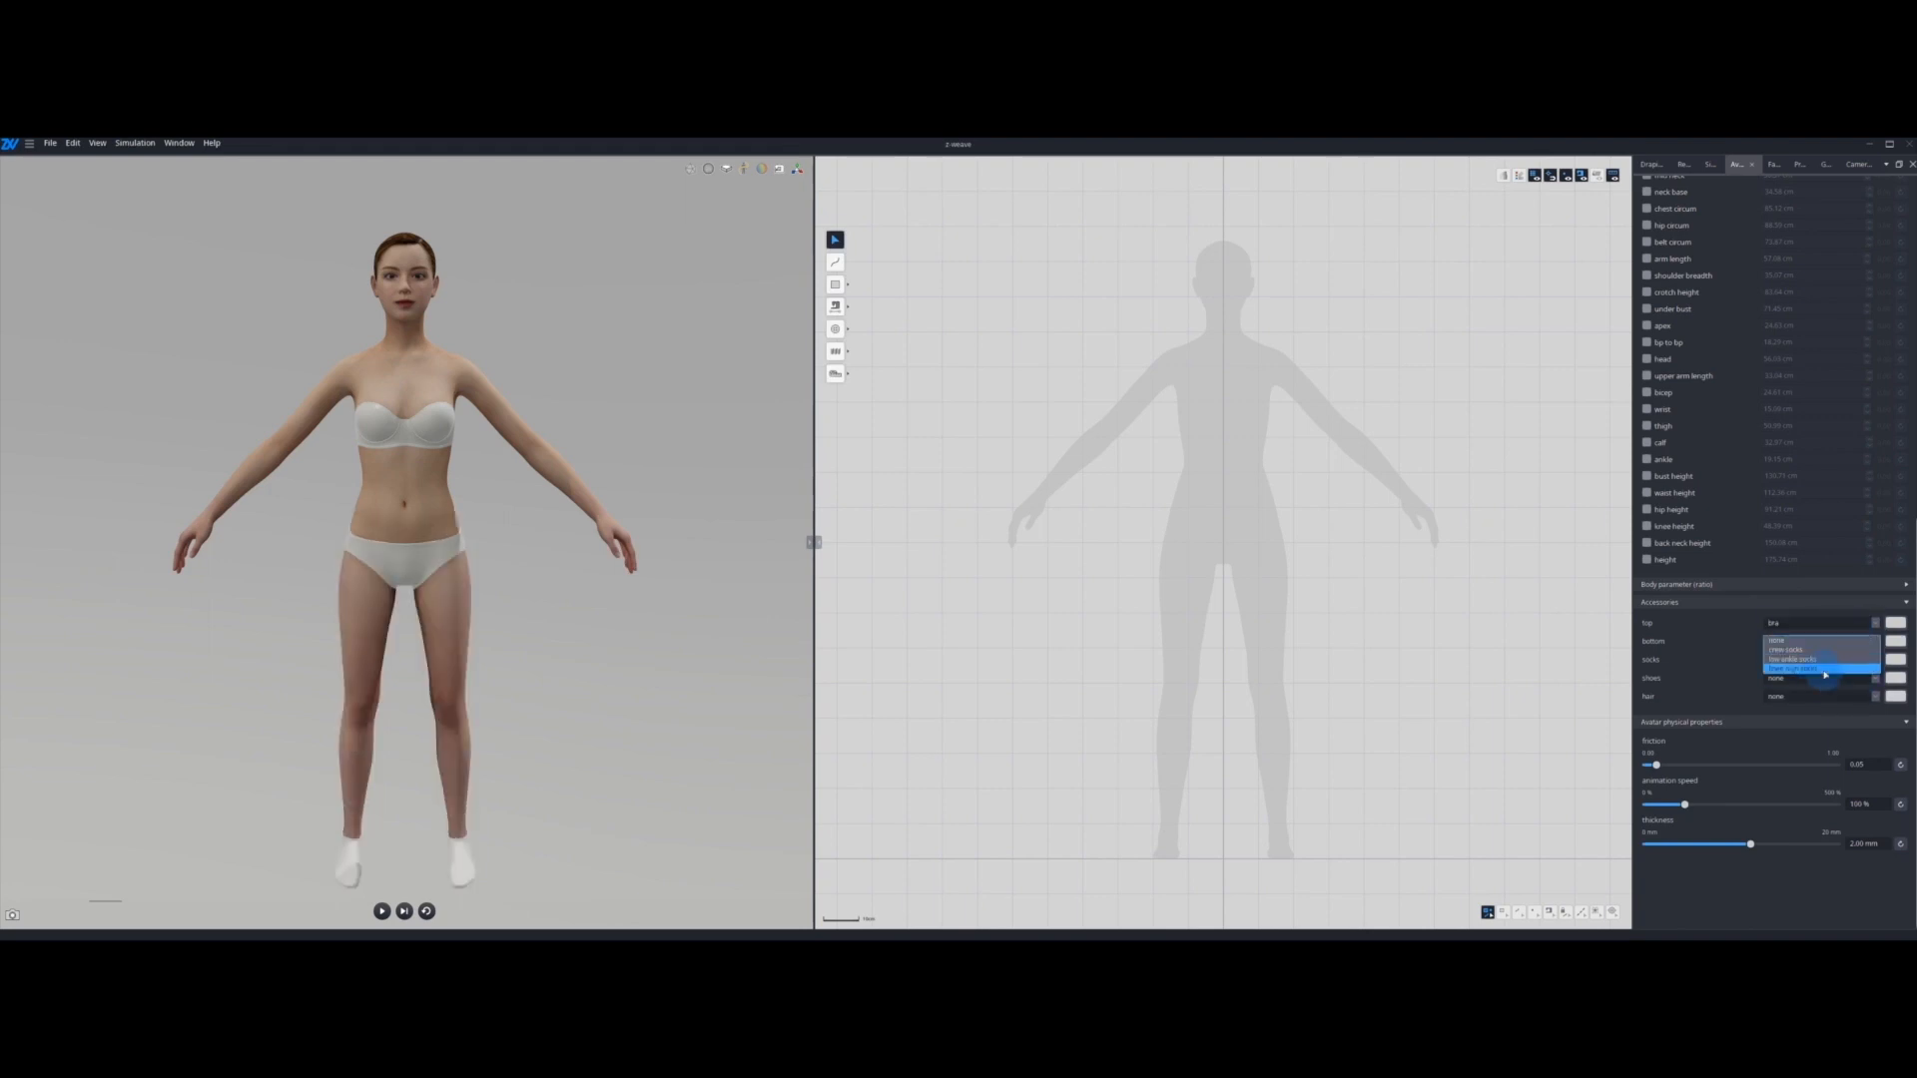
click(1820, 669)
click(1826, 659)
click(1829, 641)
click(1827, 660)
click(1825, 649)
Step: Try the available shoe styles on the avatar, finishing with high heels, and view them from an angle
click(1812, 679)
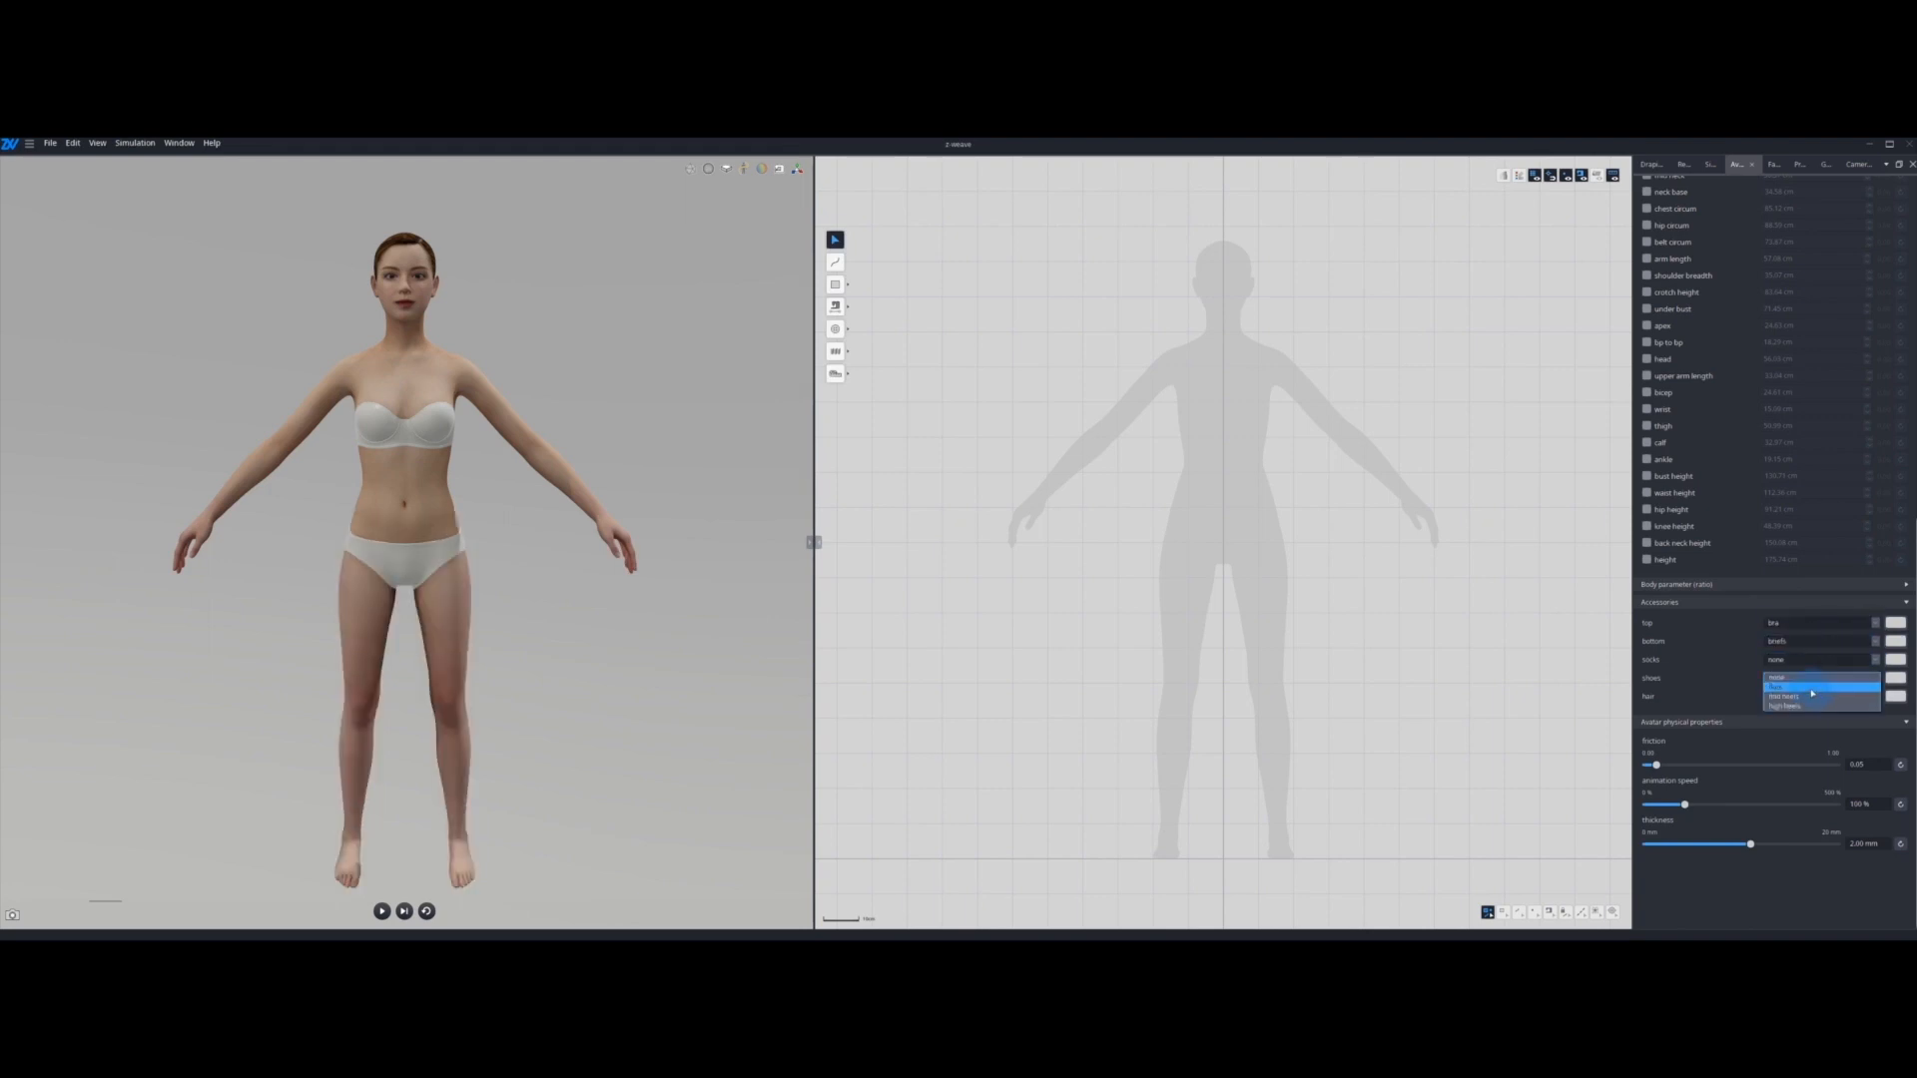
click(1808, 690)
click(1811, 680)
click(1812, 689)
click(1811, 681)
click(1808, 691)
right_drag(535, 698, 407, 699)
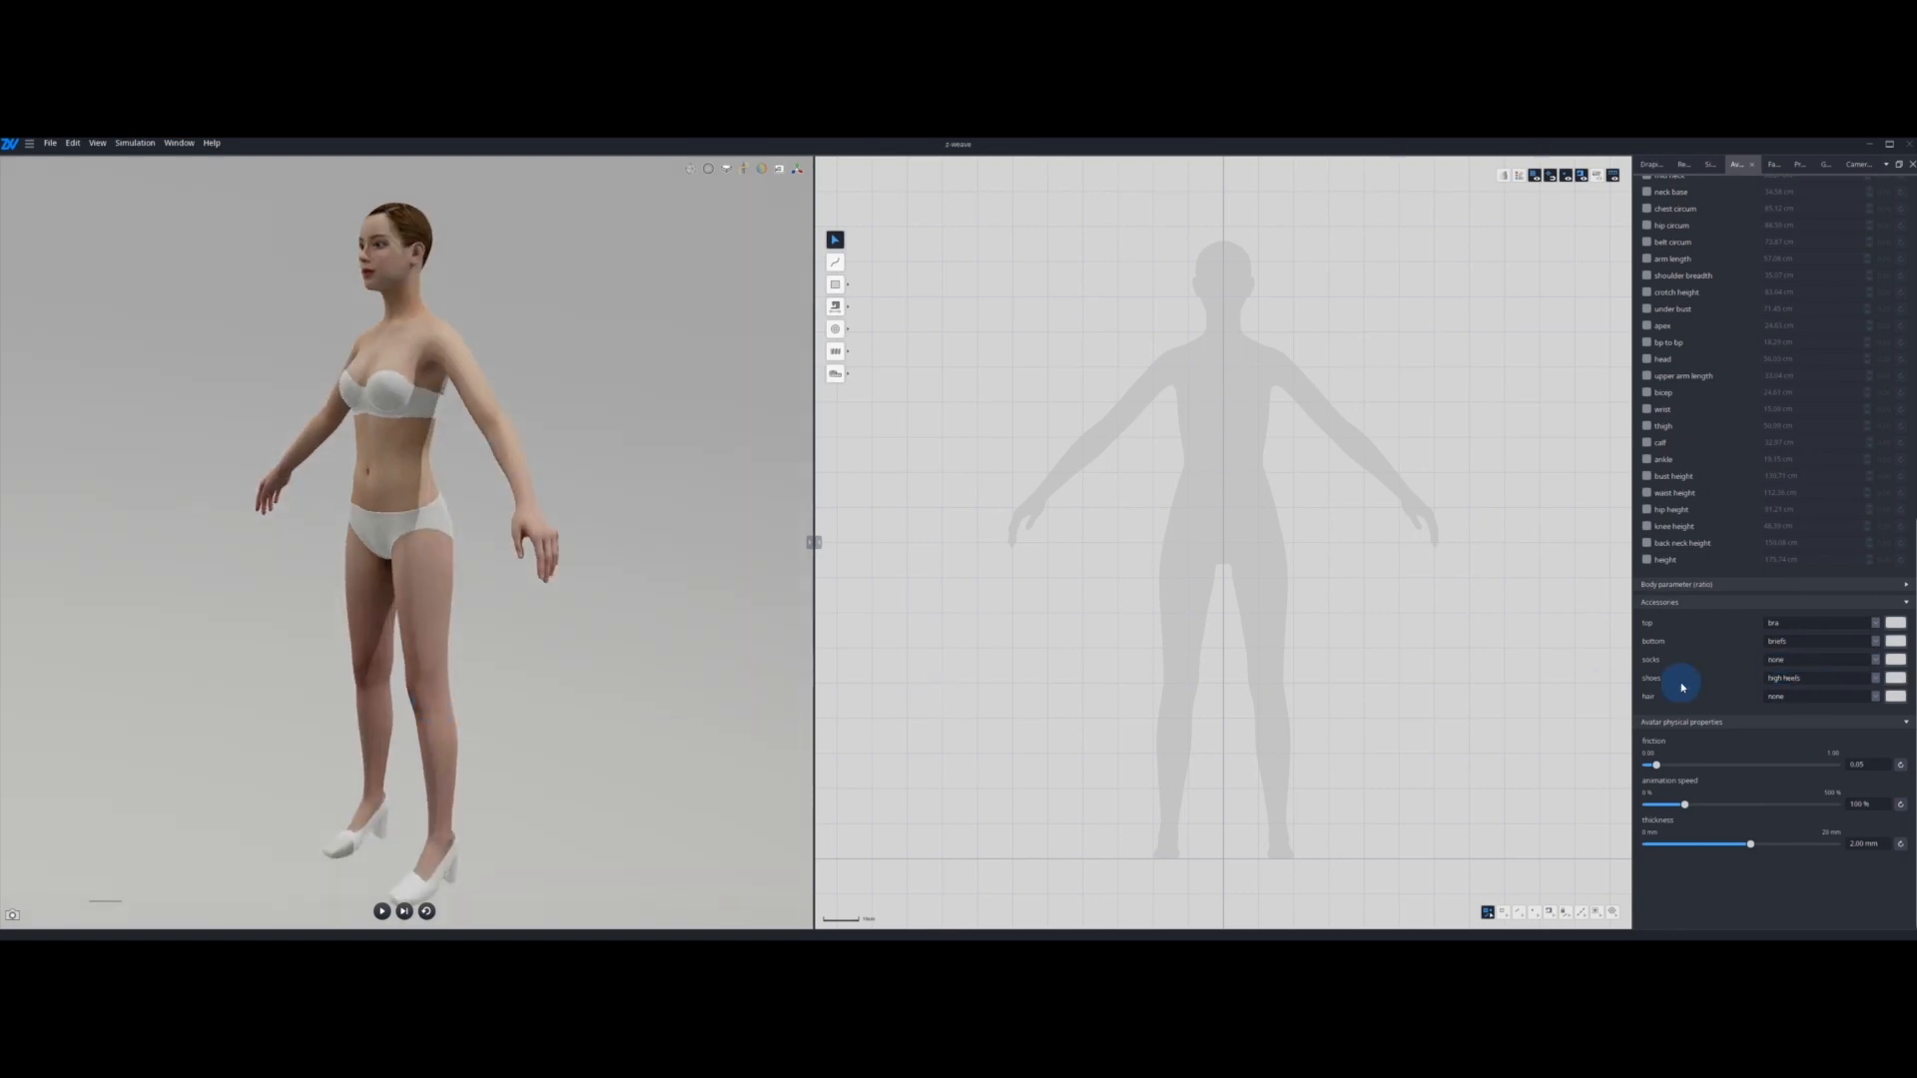
Step: Try the hair accessory options on the avatar and set hair back to none
click(1786, 697)
click(1785, 709)
click(1794, 699)
click(1792, 687)
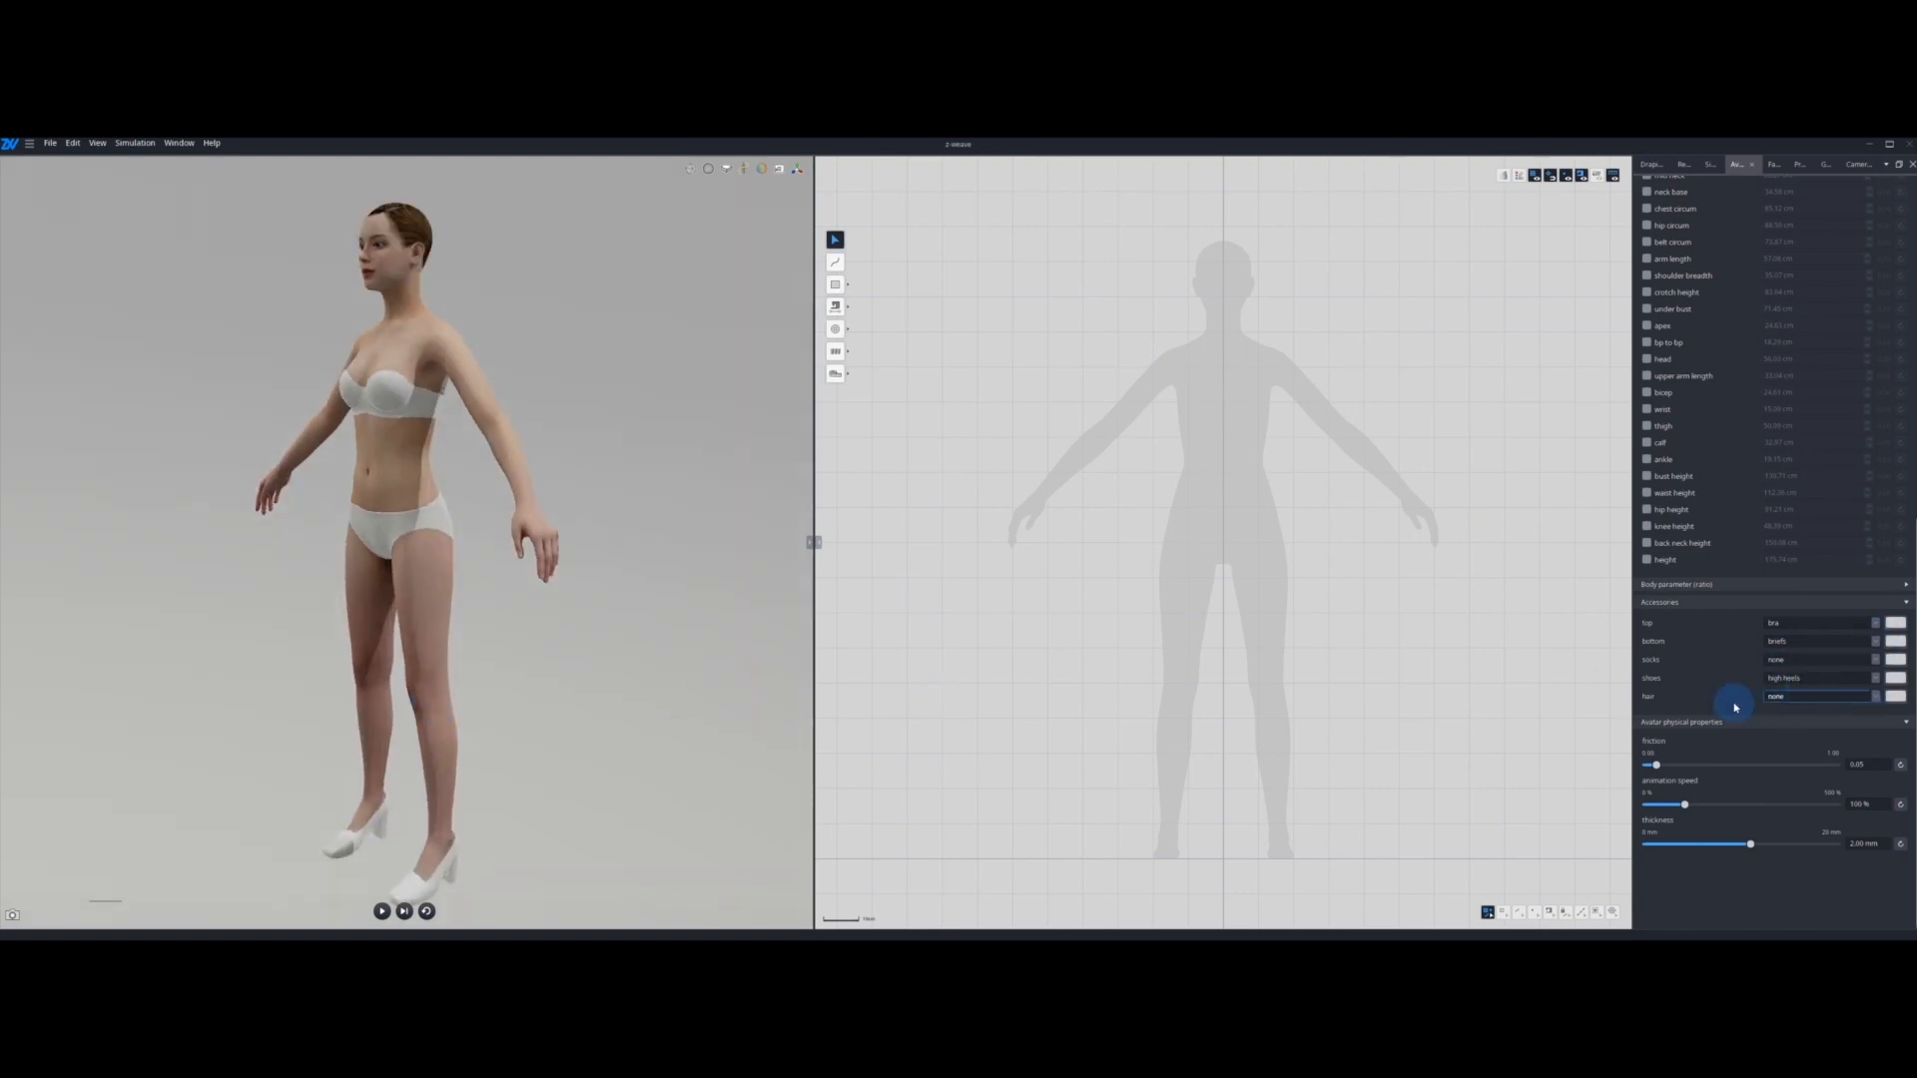
right_drag(559, 639, 586, 638)
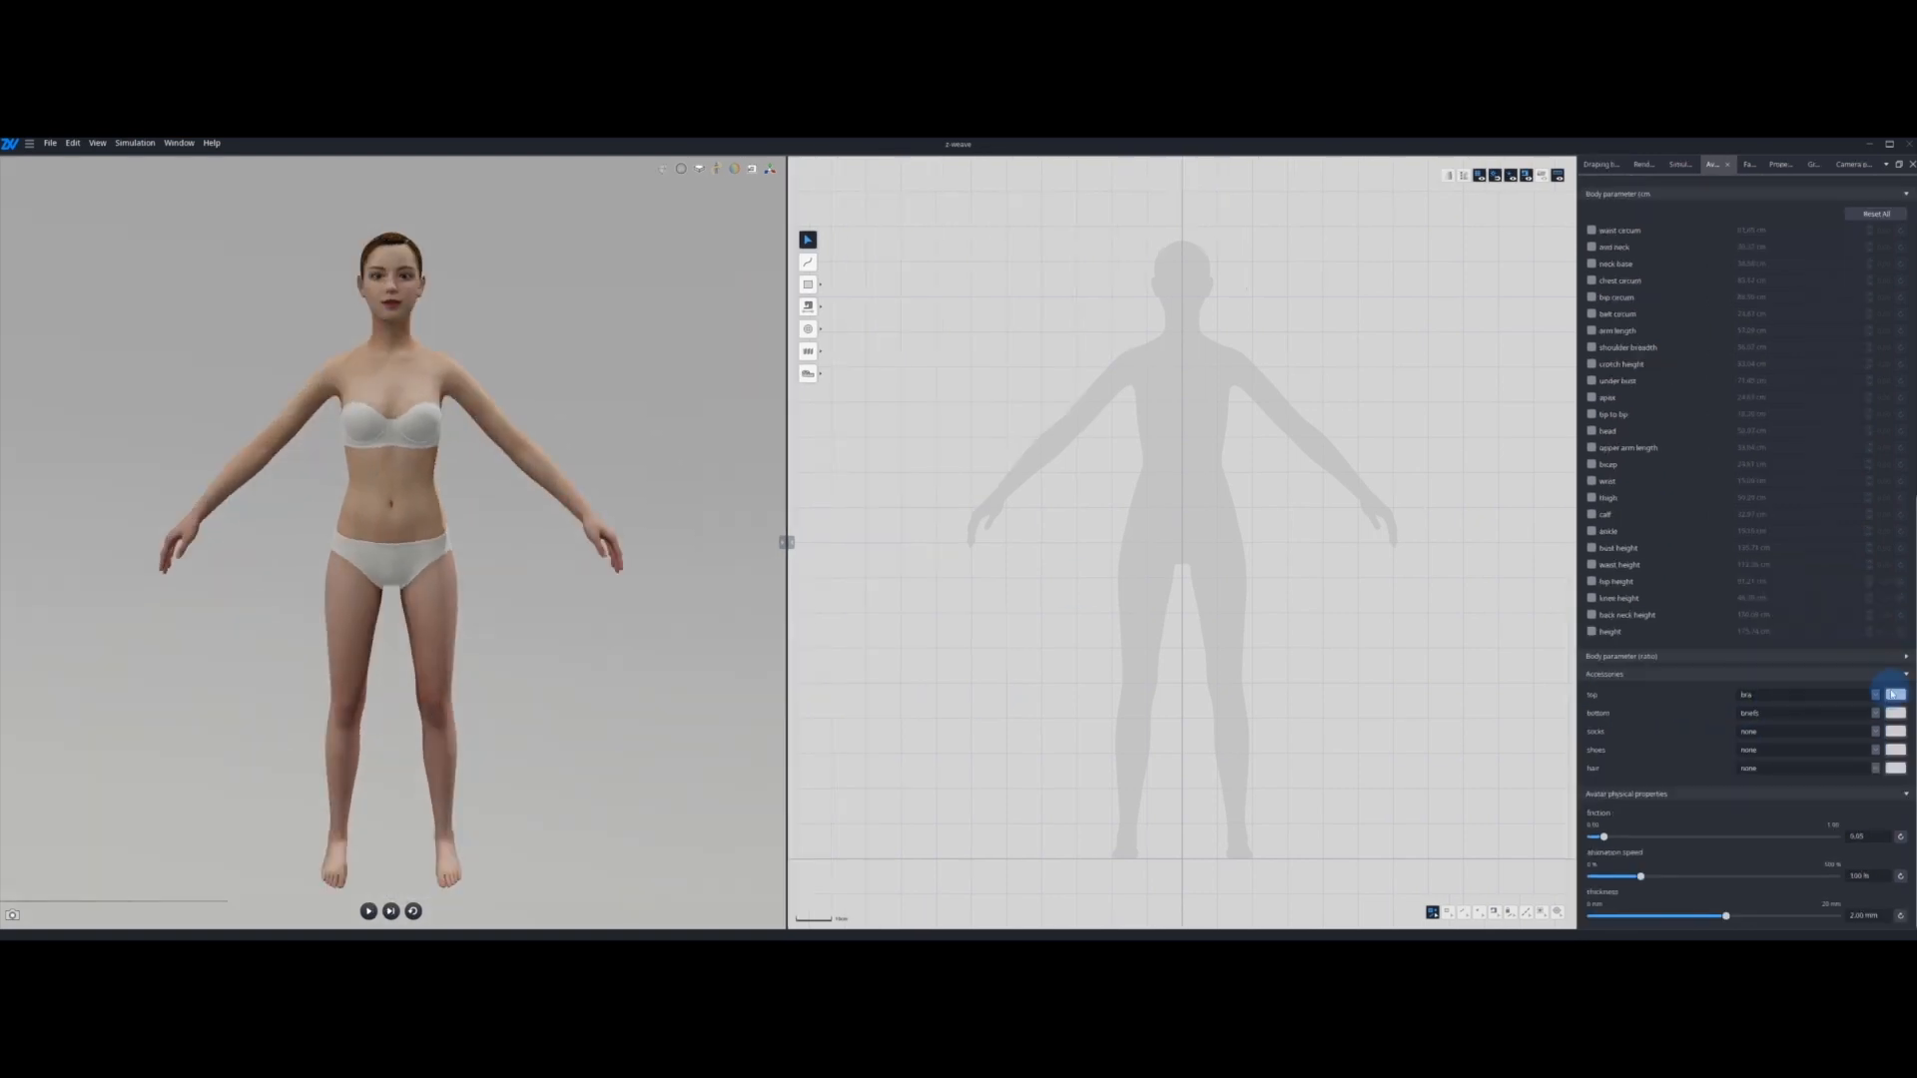
Step: Recolor the avatar's bra pink and apply a custom color to the briefs
click(1892, 693)
drag(994, 478, 959, 509)
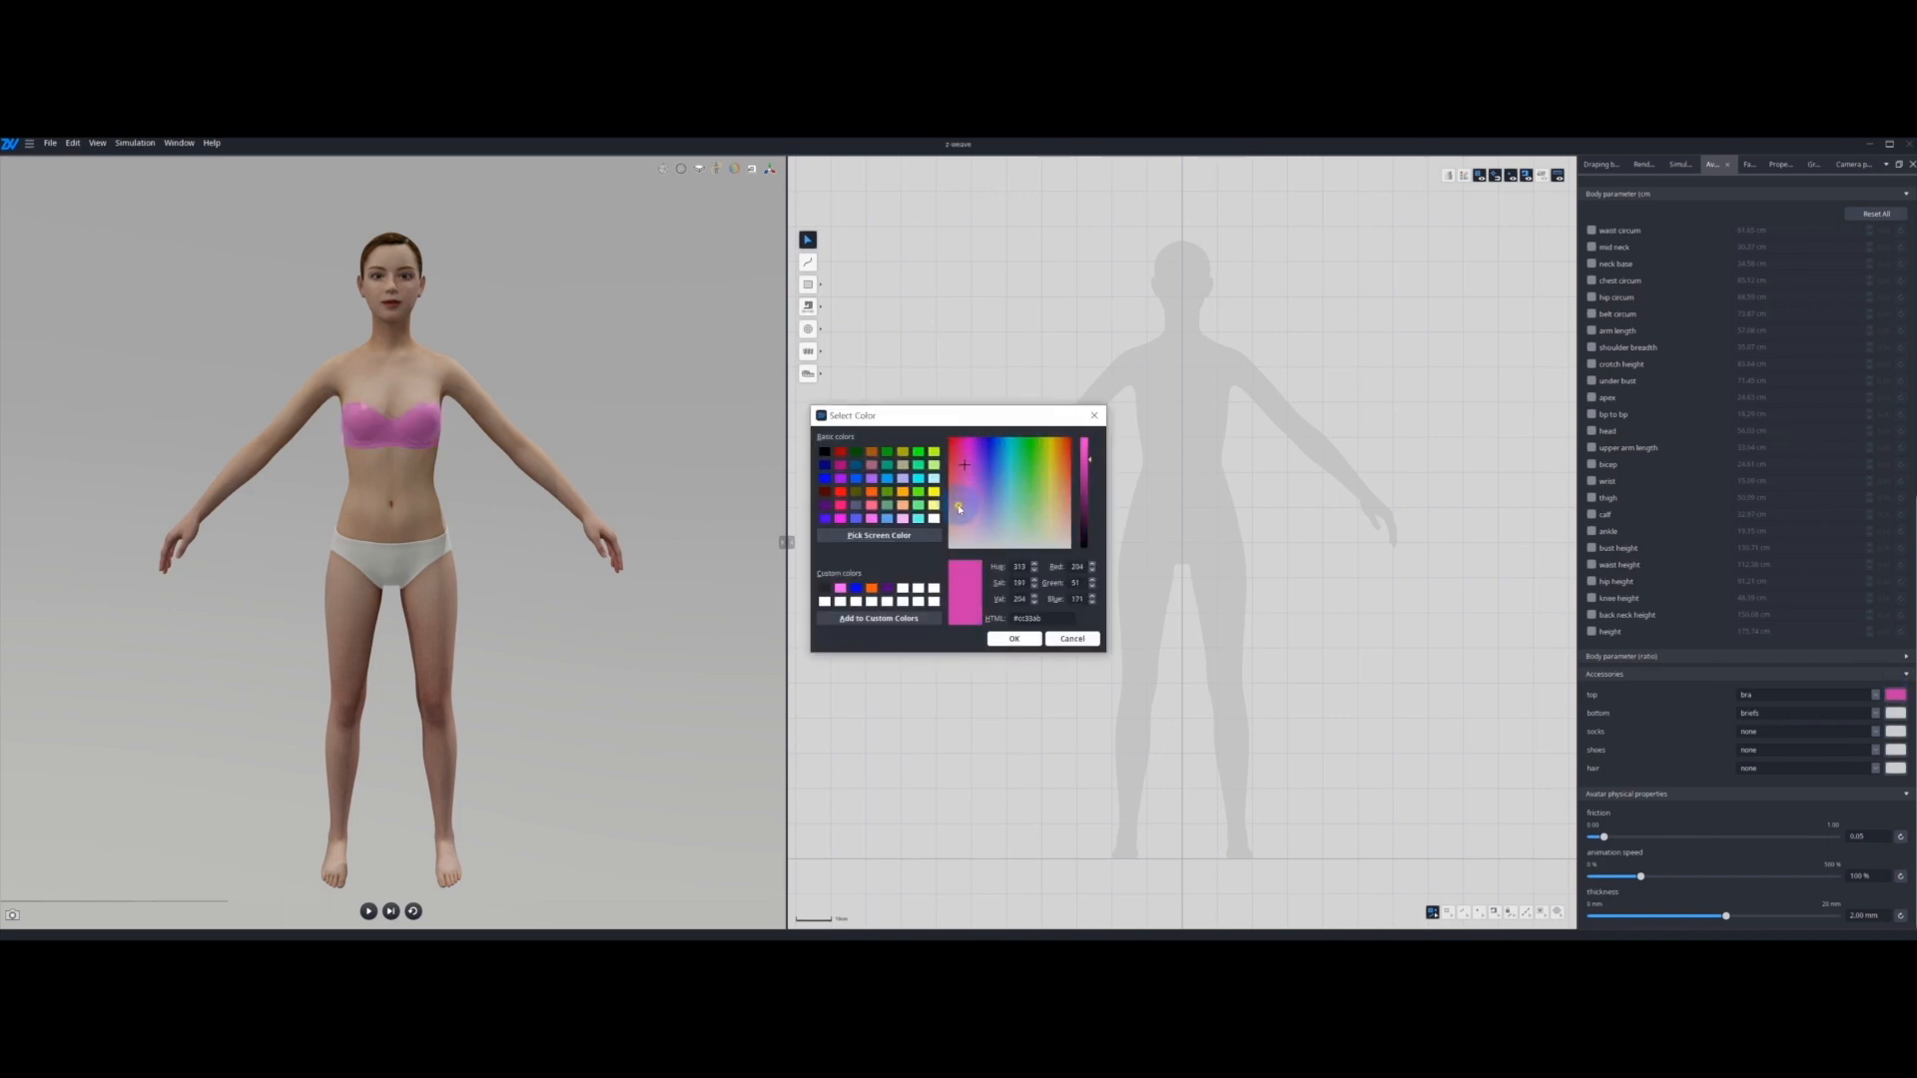
click(1014, 638)
click(1894, 713)
click(1047, 538)
click(1013, 638)
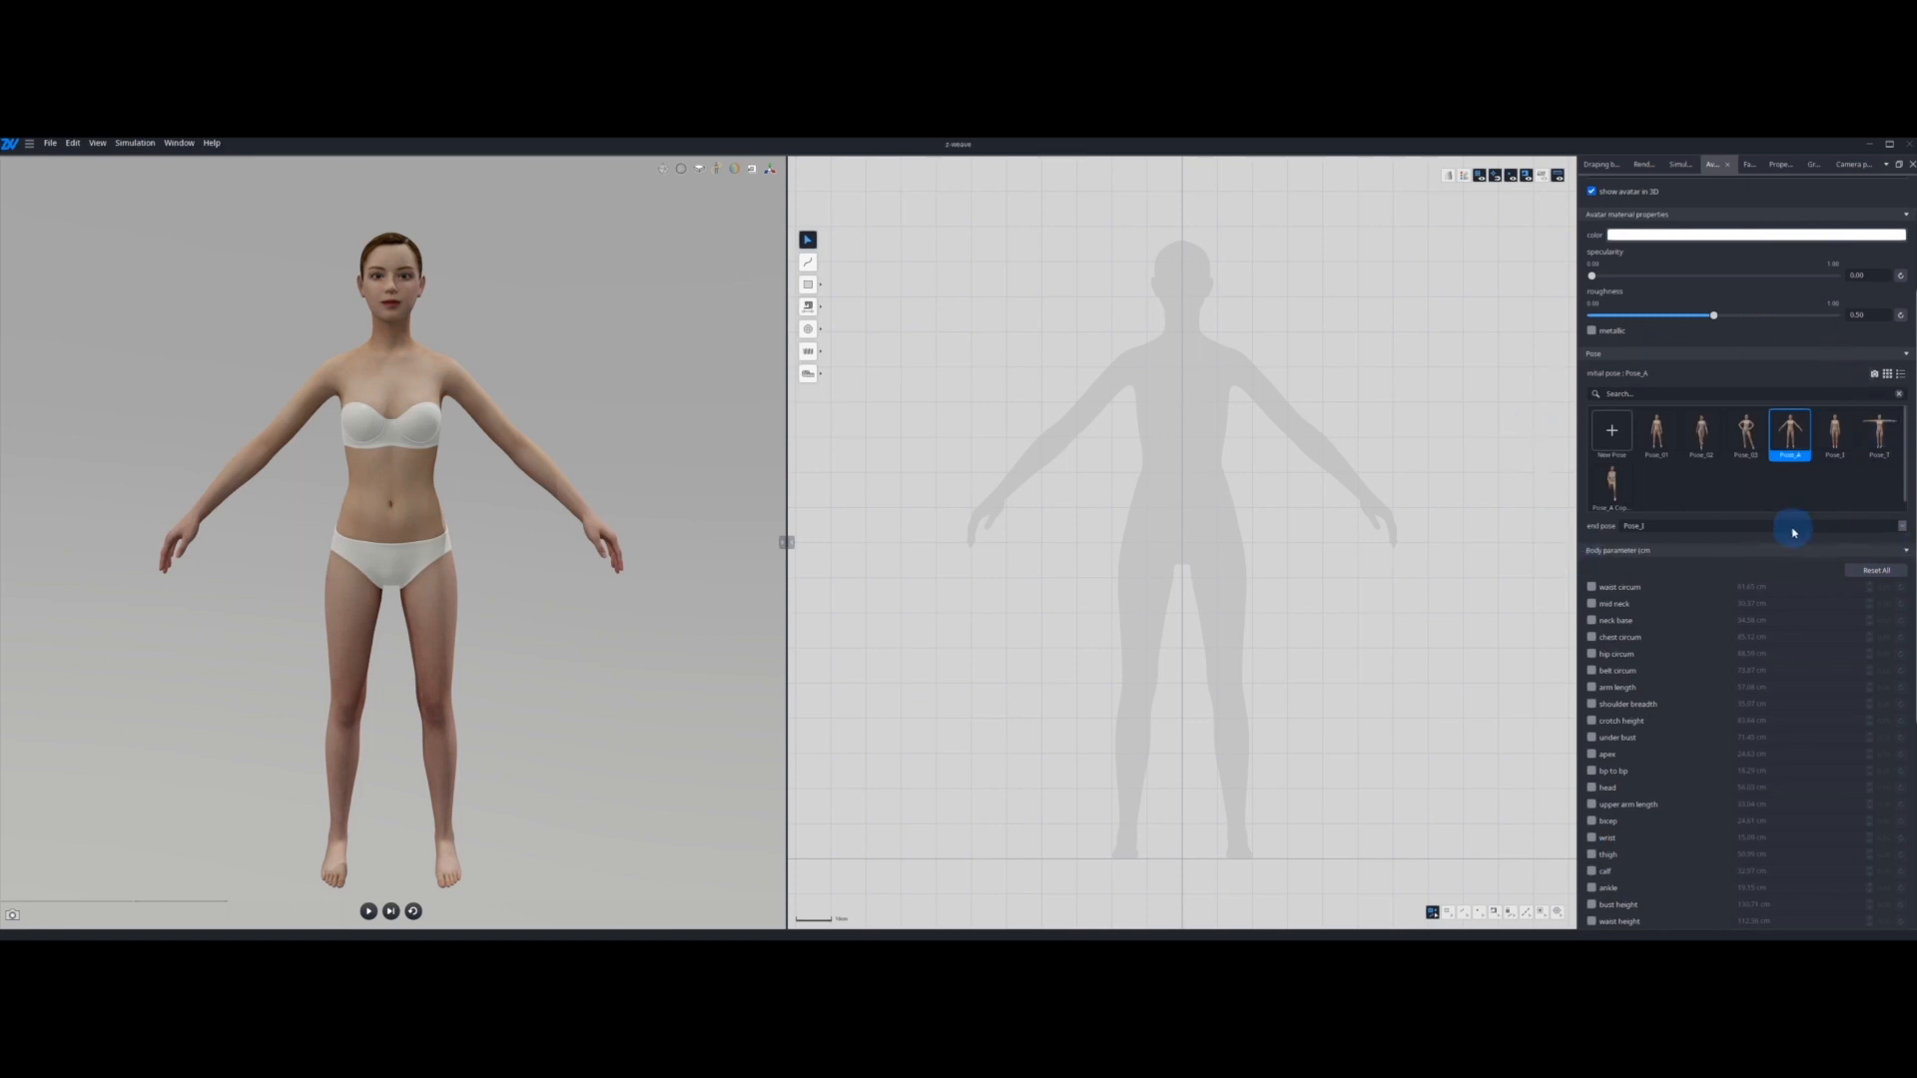
Step: Try initial poses Pose_01, Pose_02, Pose_03, Pose_I, Pose_T and the Pose_A copy, return to Pose_01, and review the end pose options
click(1656, 434)
click(1702, 434)
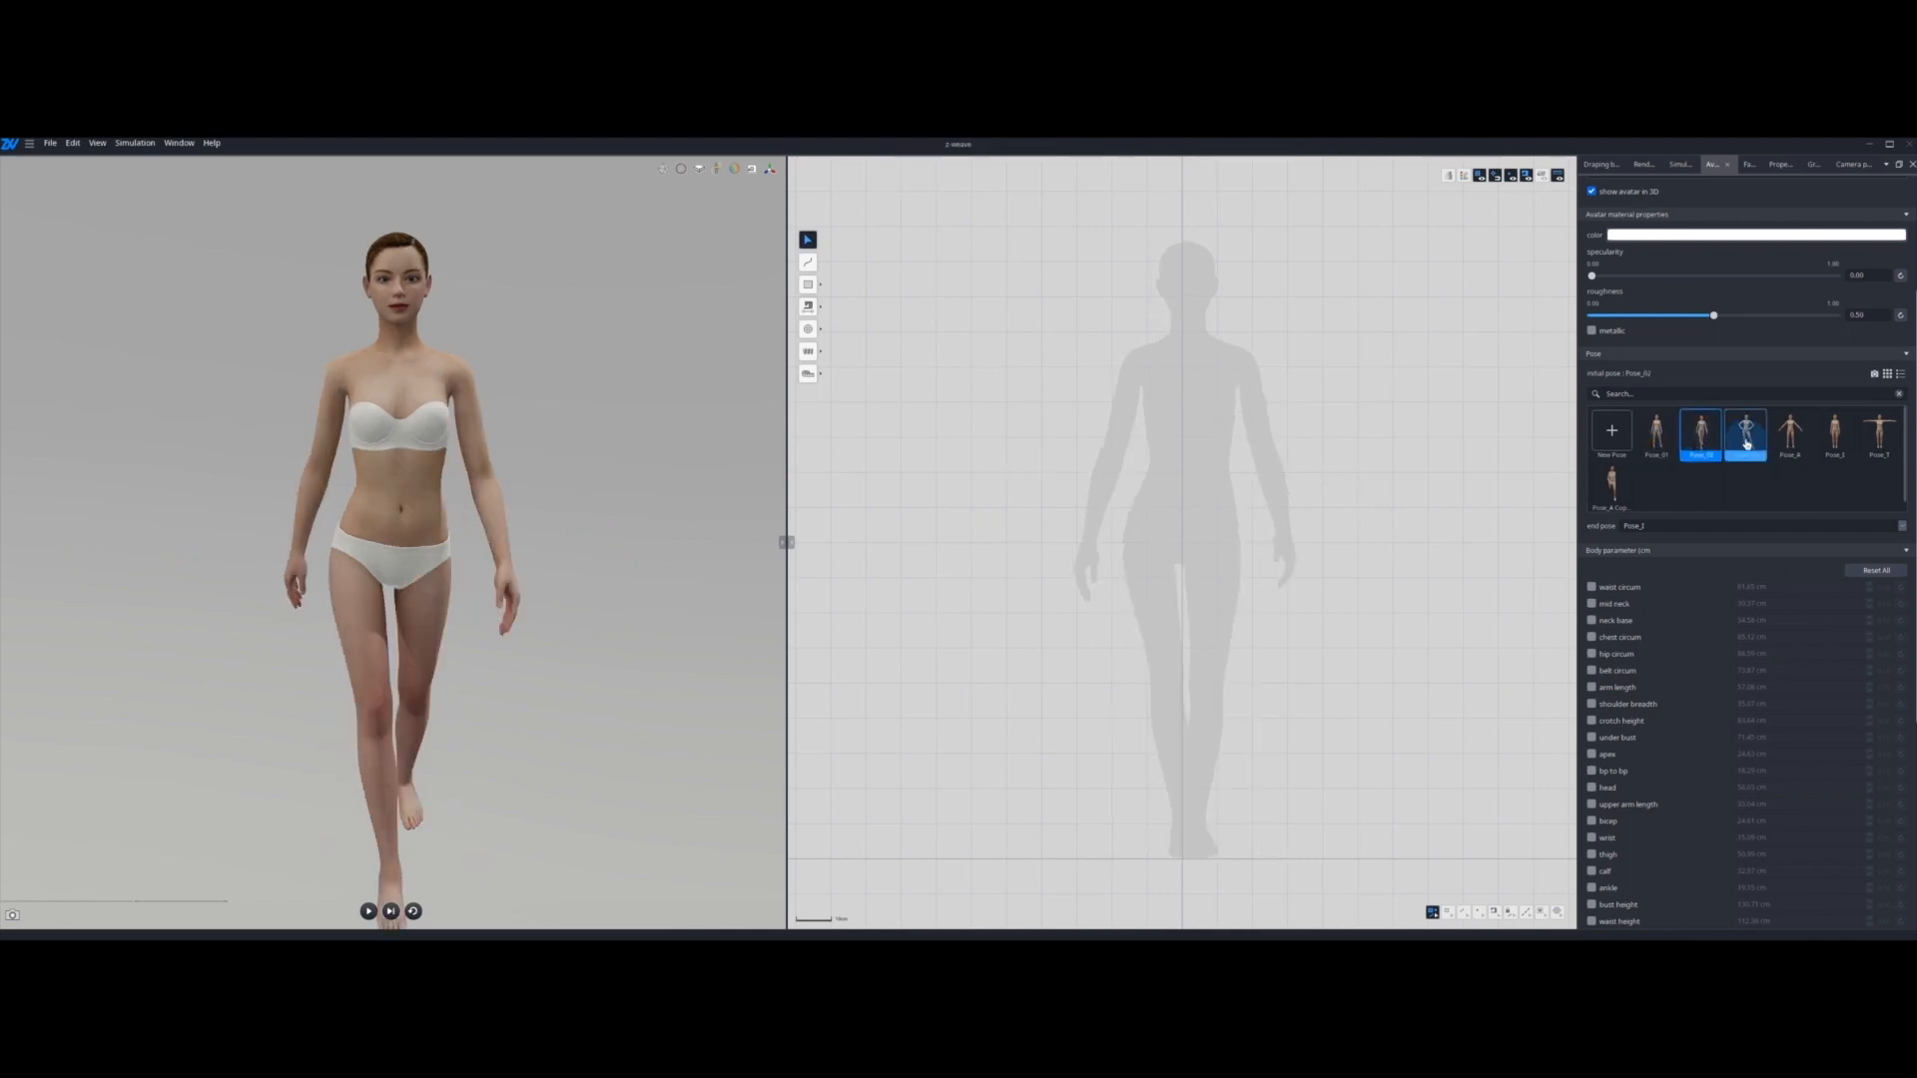
click(1746, 434)
click(1835, 435)
click(1879, 435)
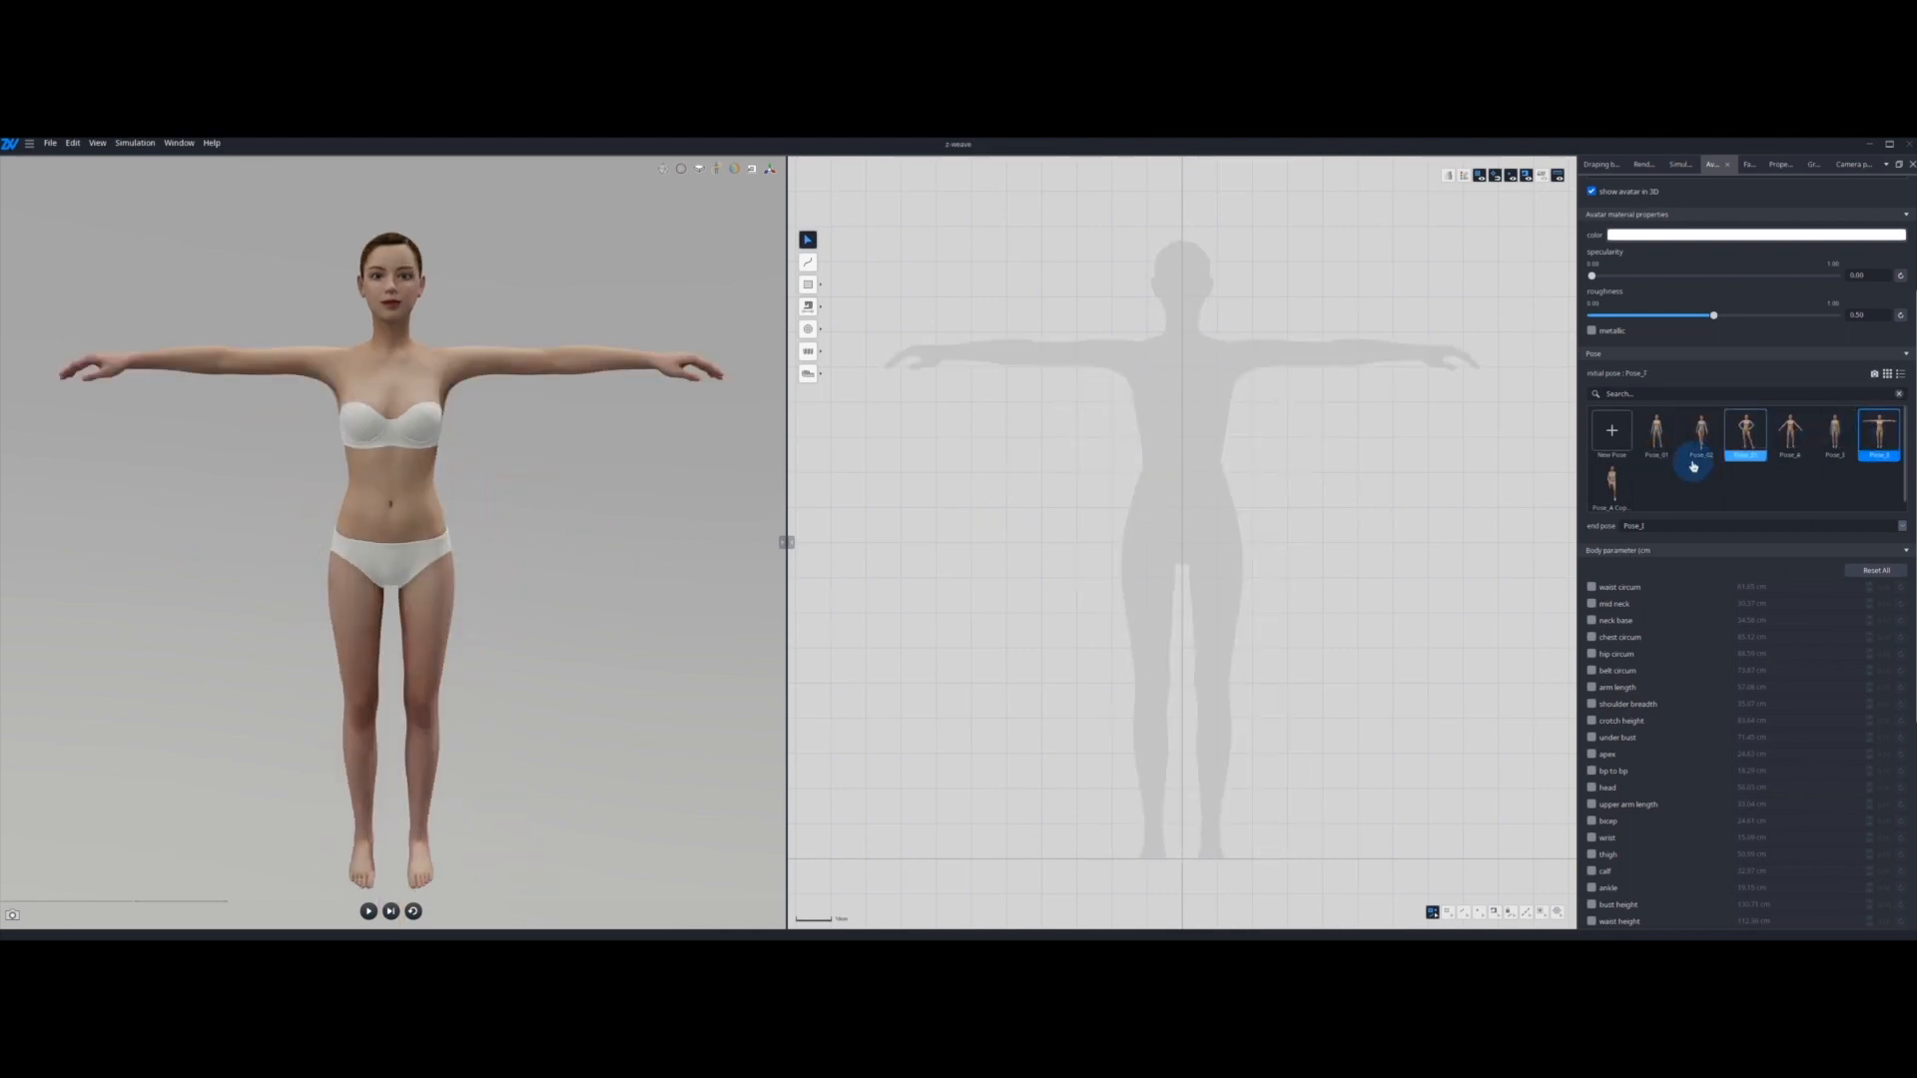
click(1611, 485)
click(1656, 434)
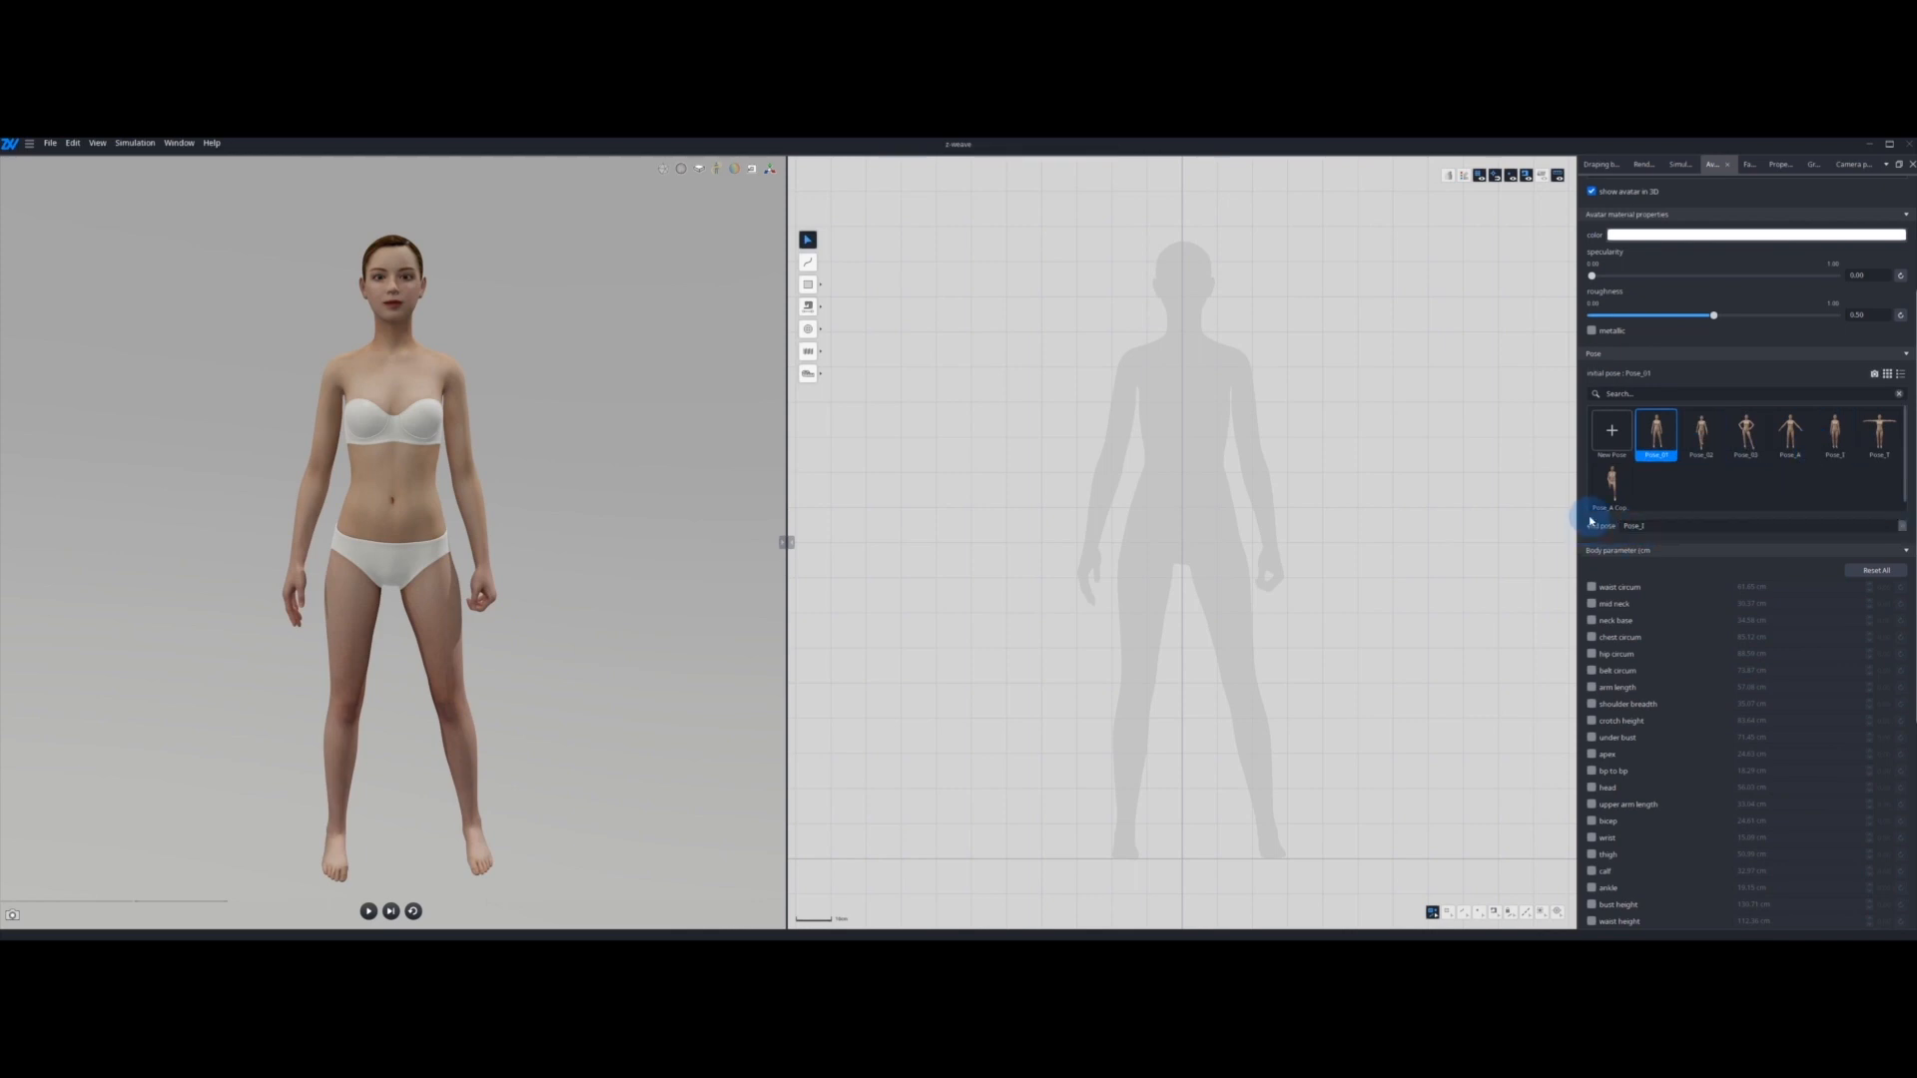
click(1758, 529)
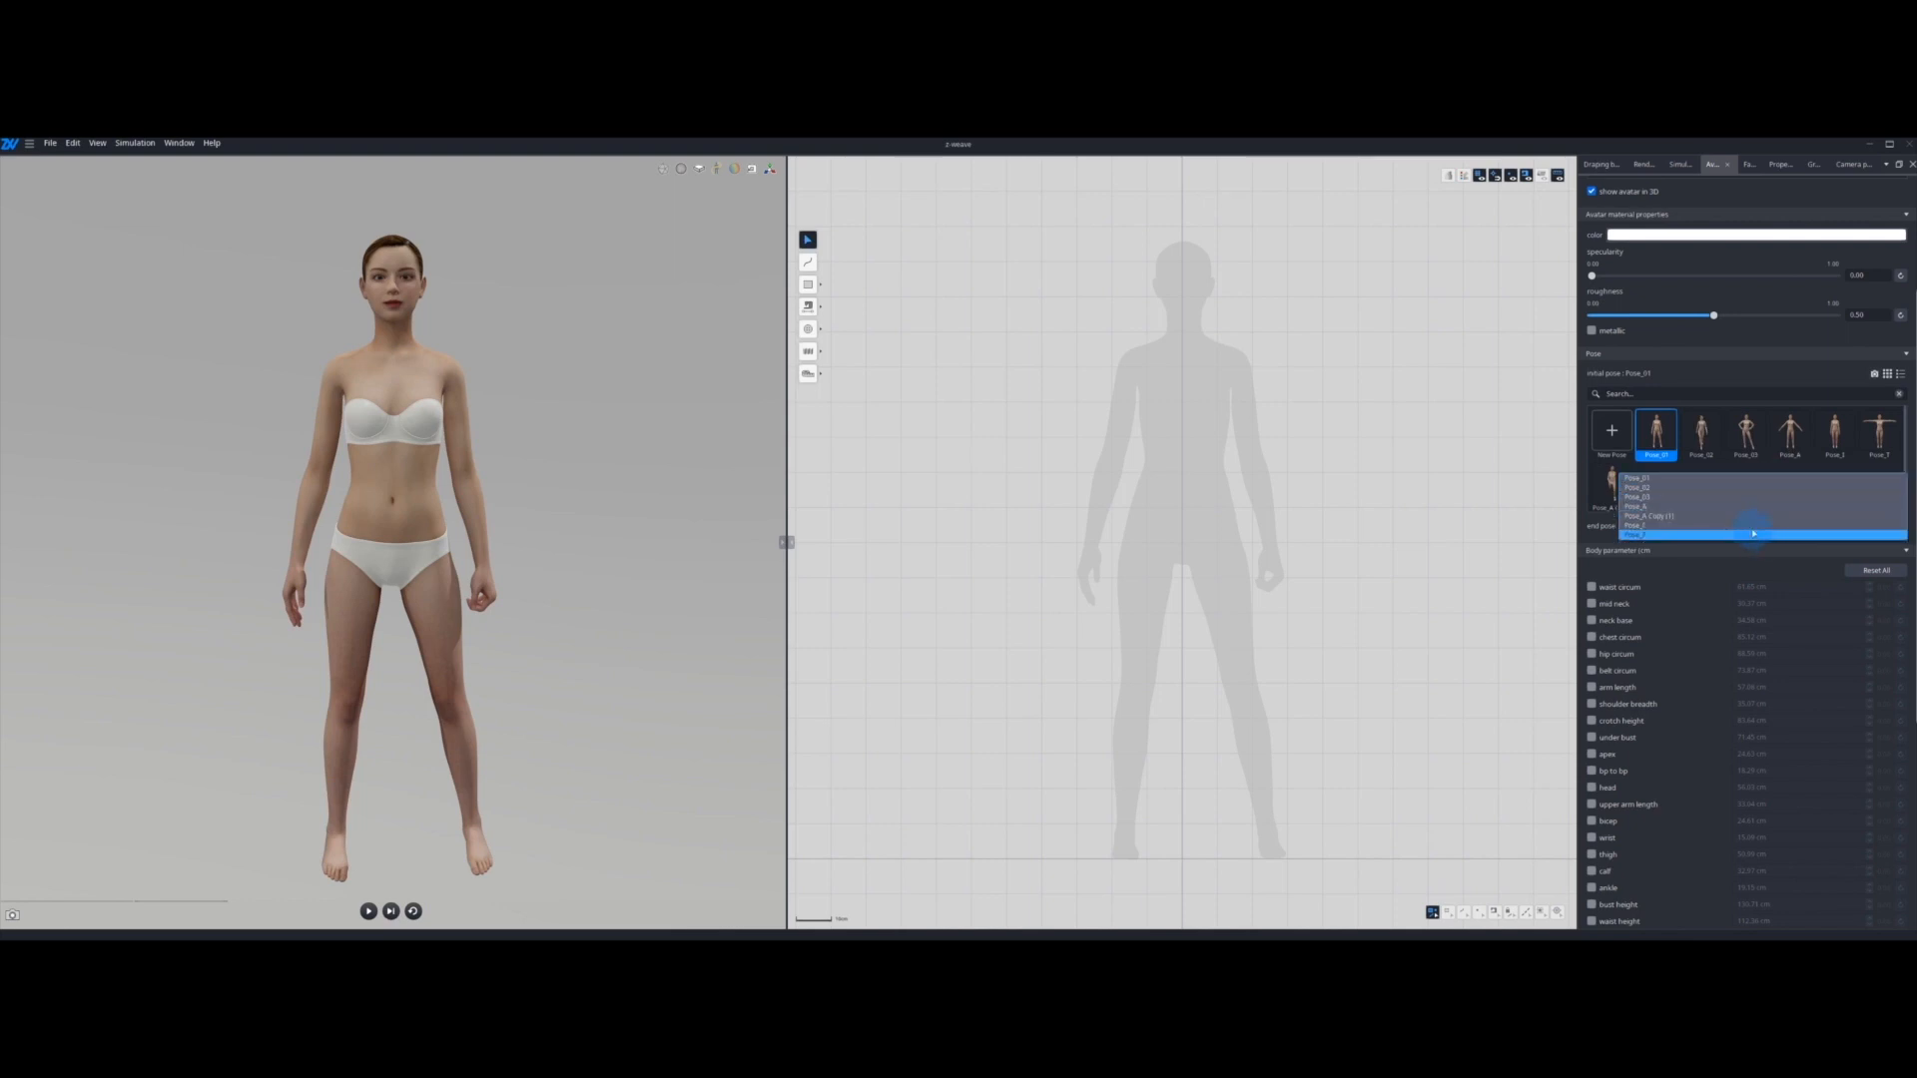
click(1765, 467)
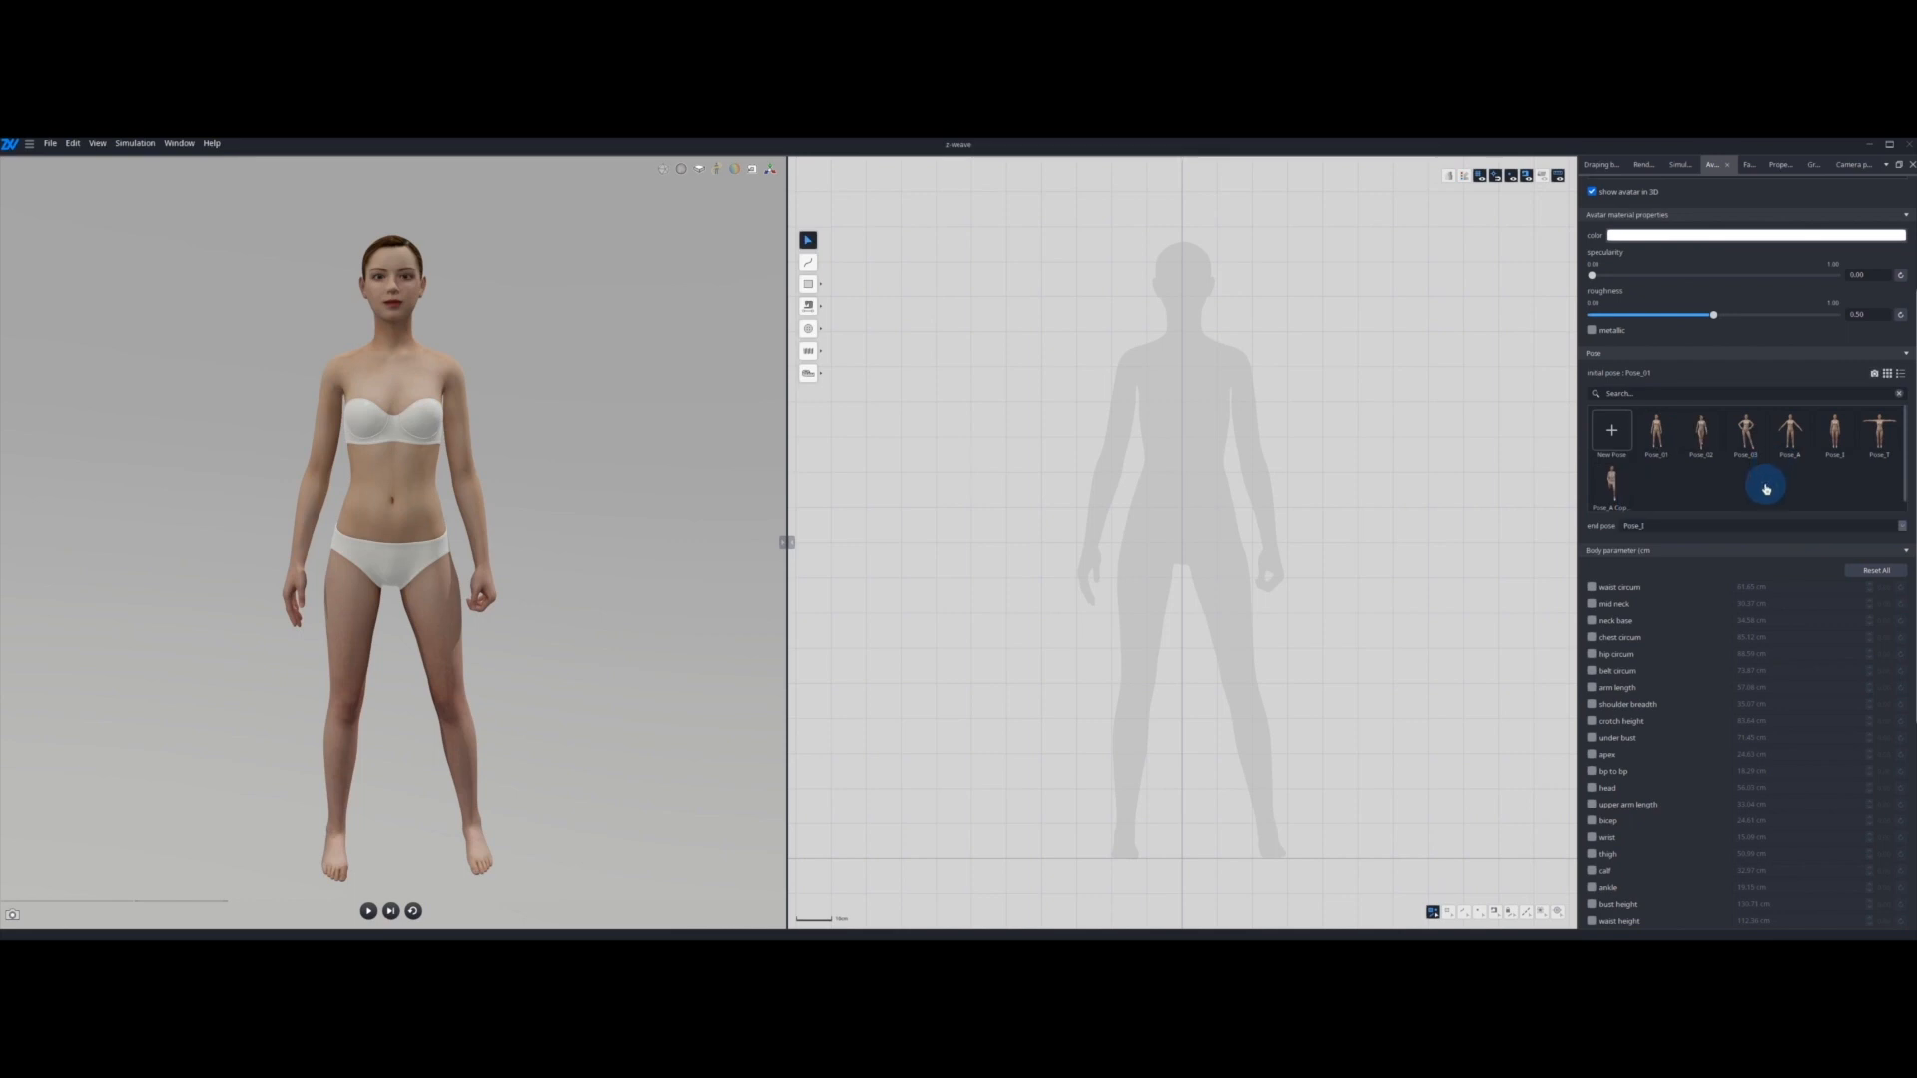
Step: Set the initial pose to Pose_A, keep Pose_I as end pose, and run and reset the pose simulation
click(1799, 442)
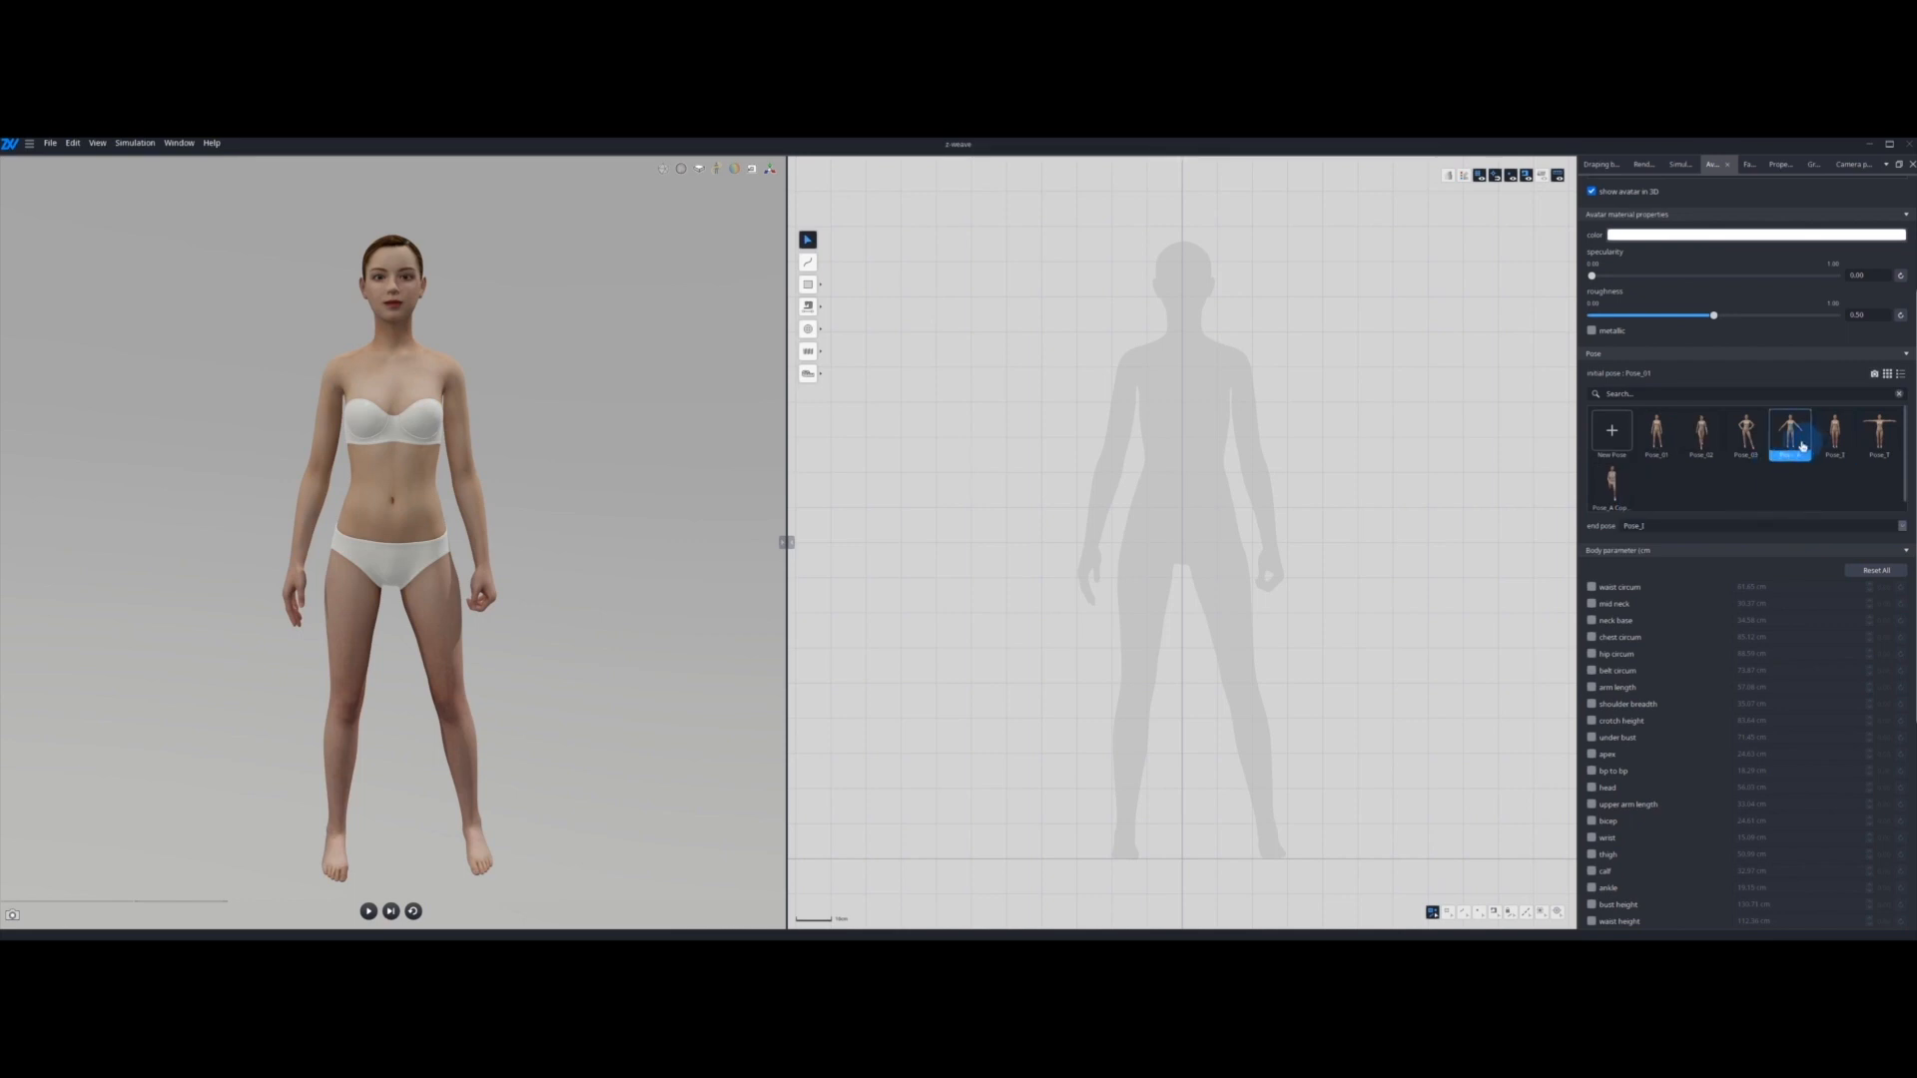
click(1710, 525)
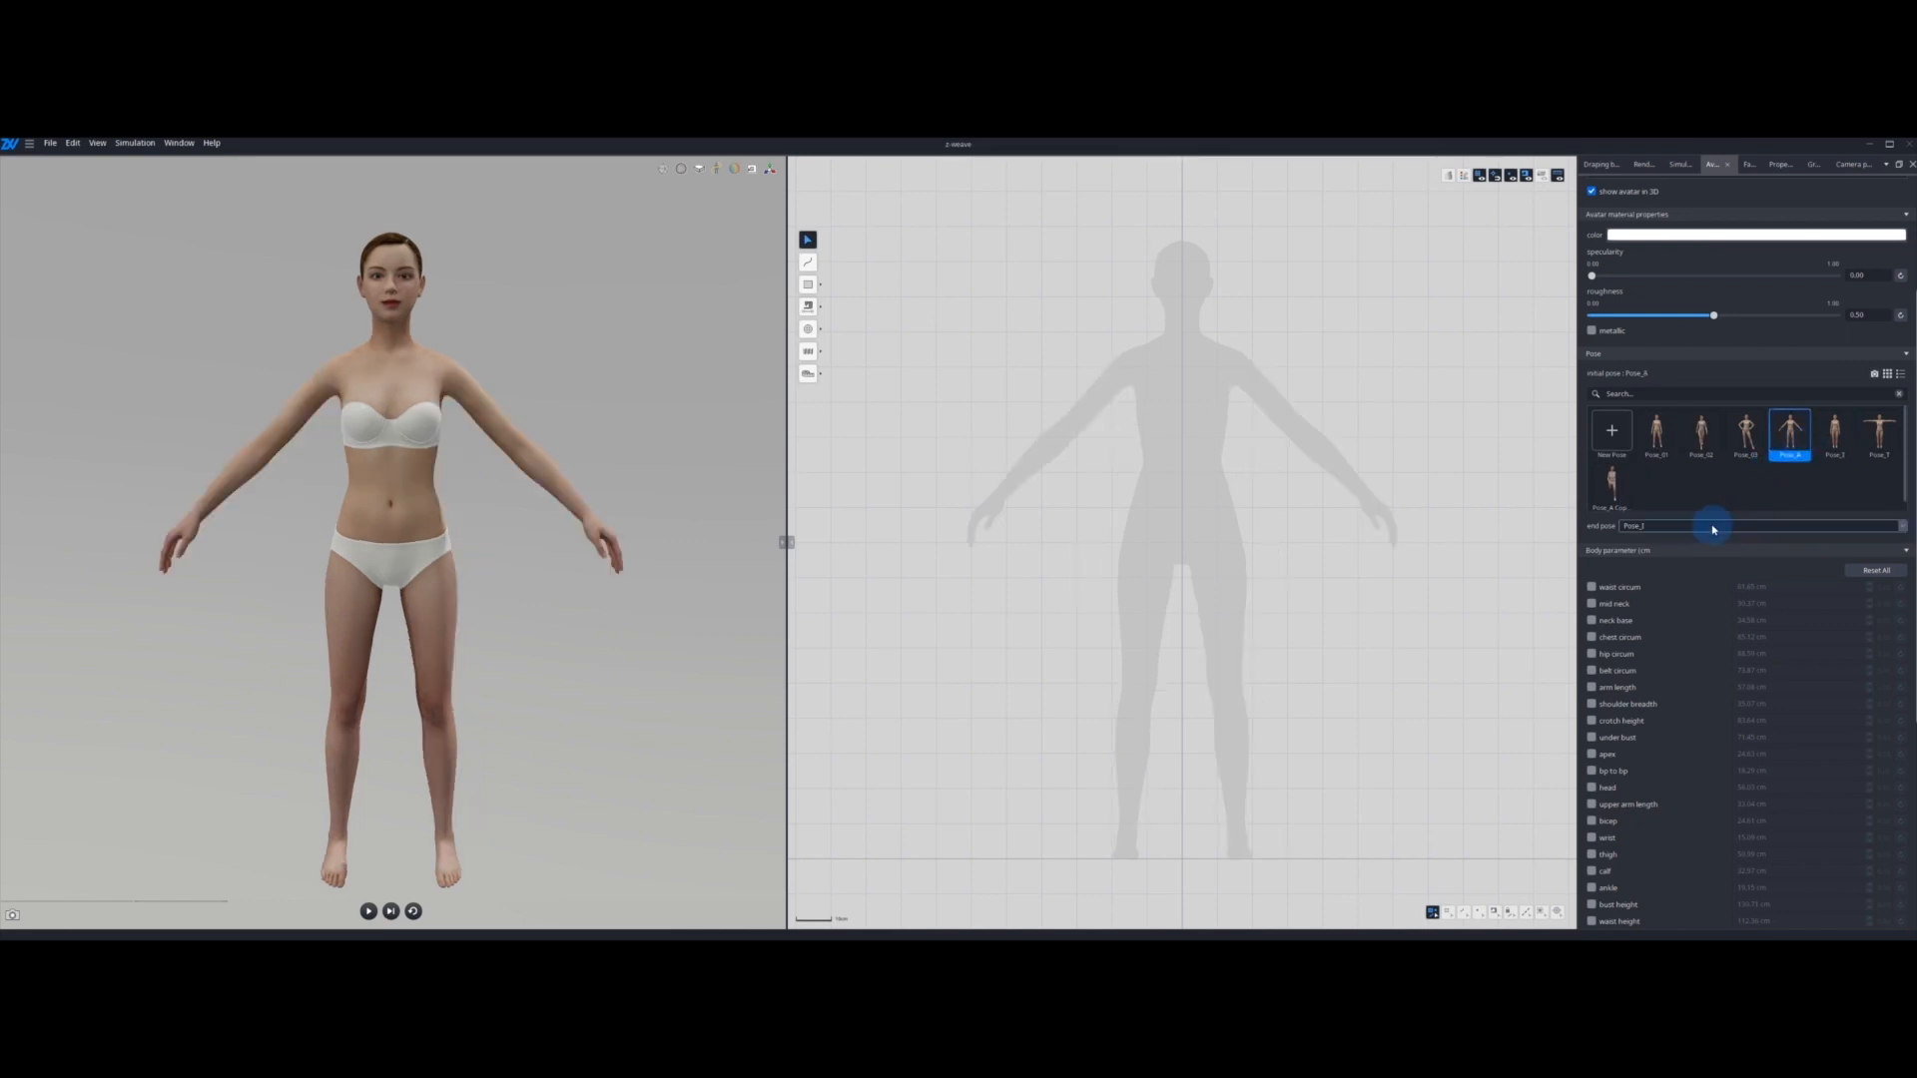
click(919, 566)
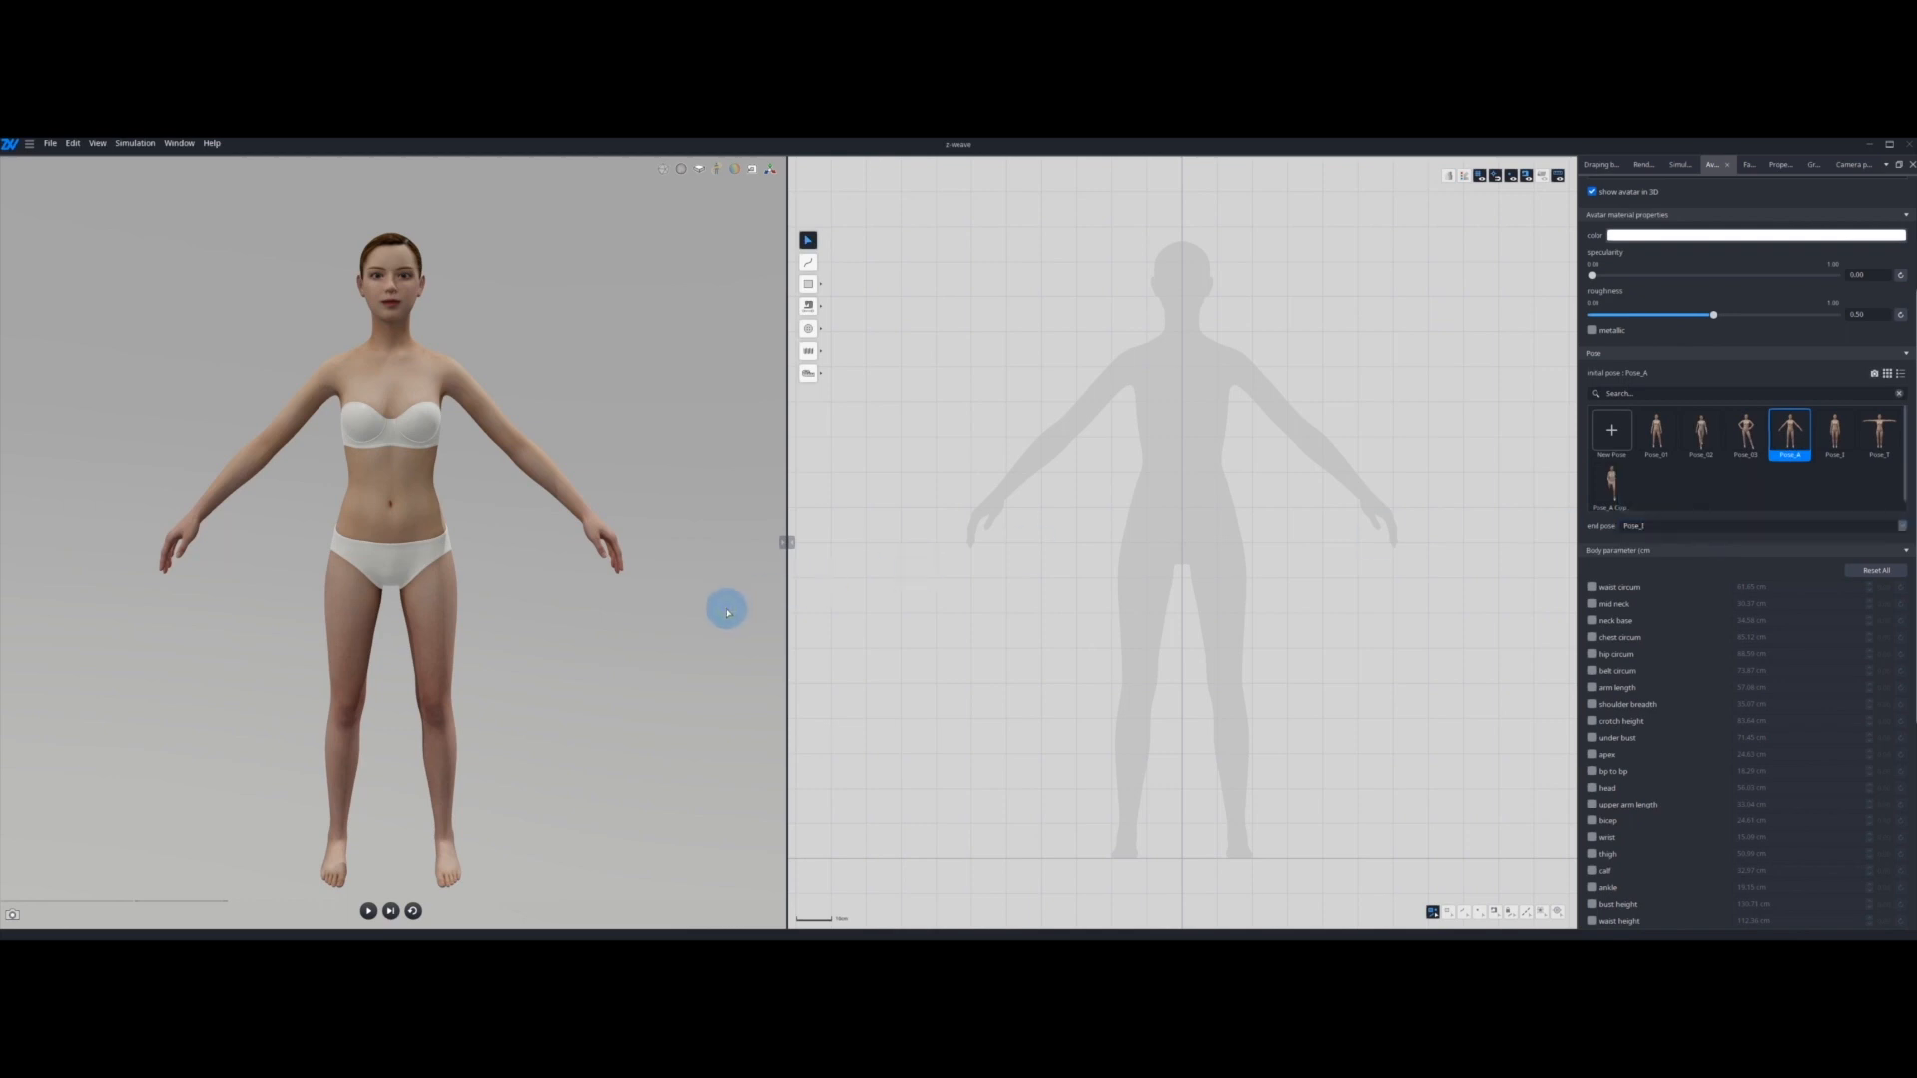
key(space)
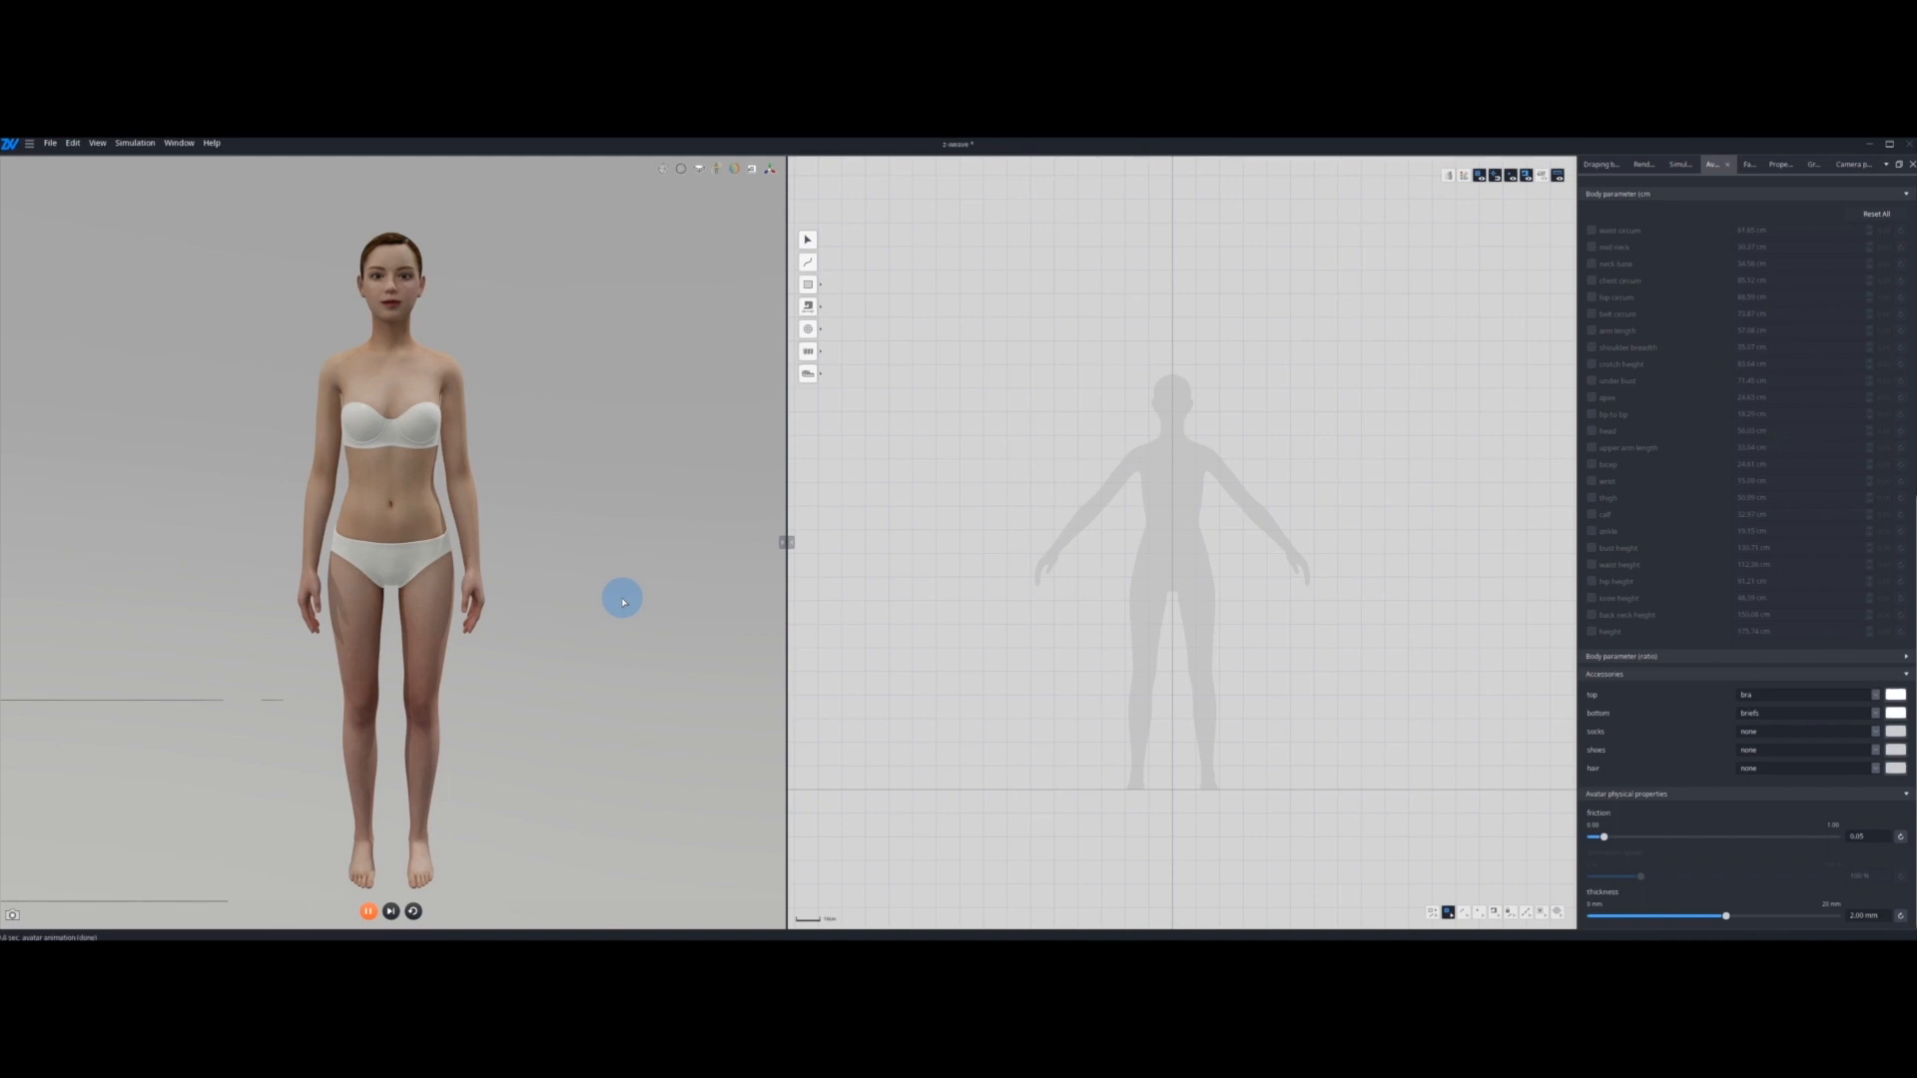
key(shift+space)
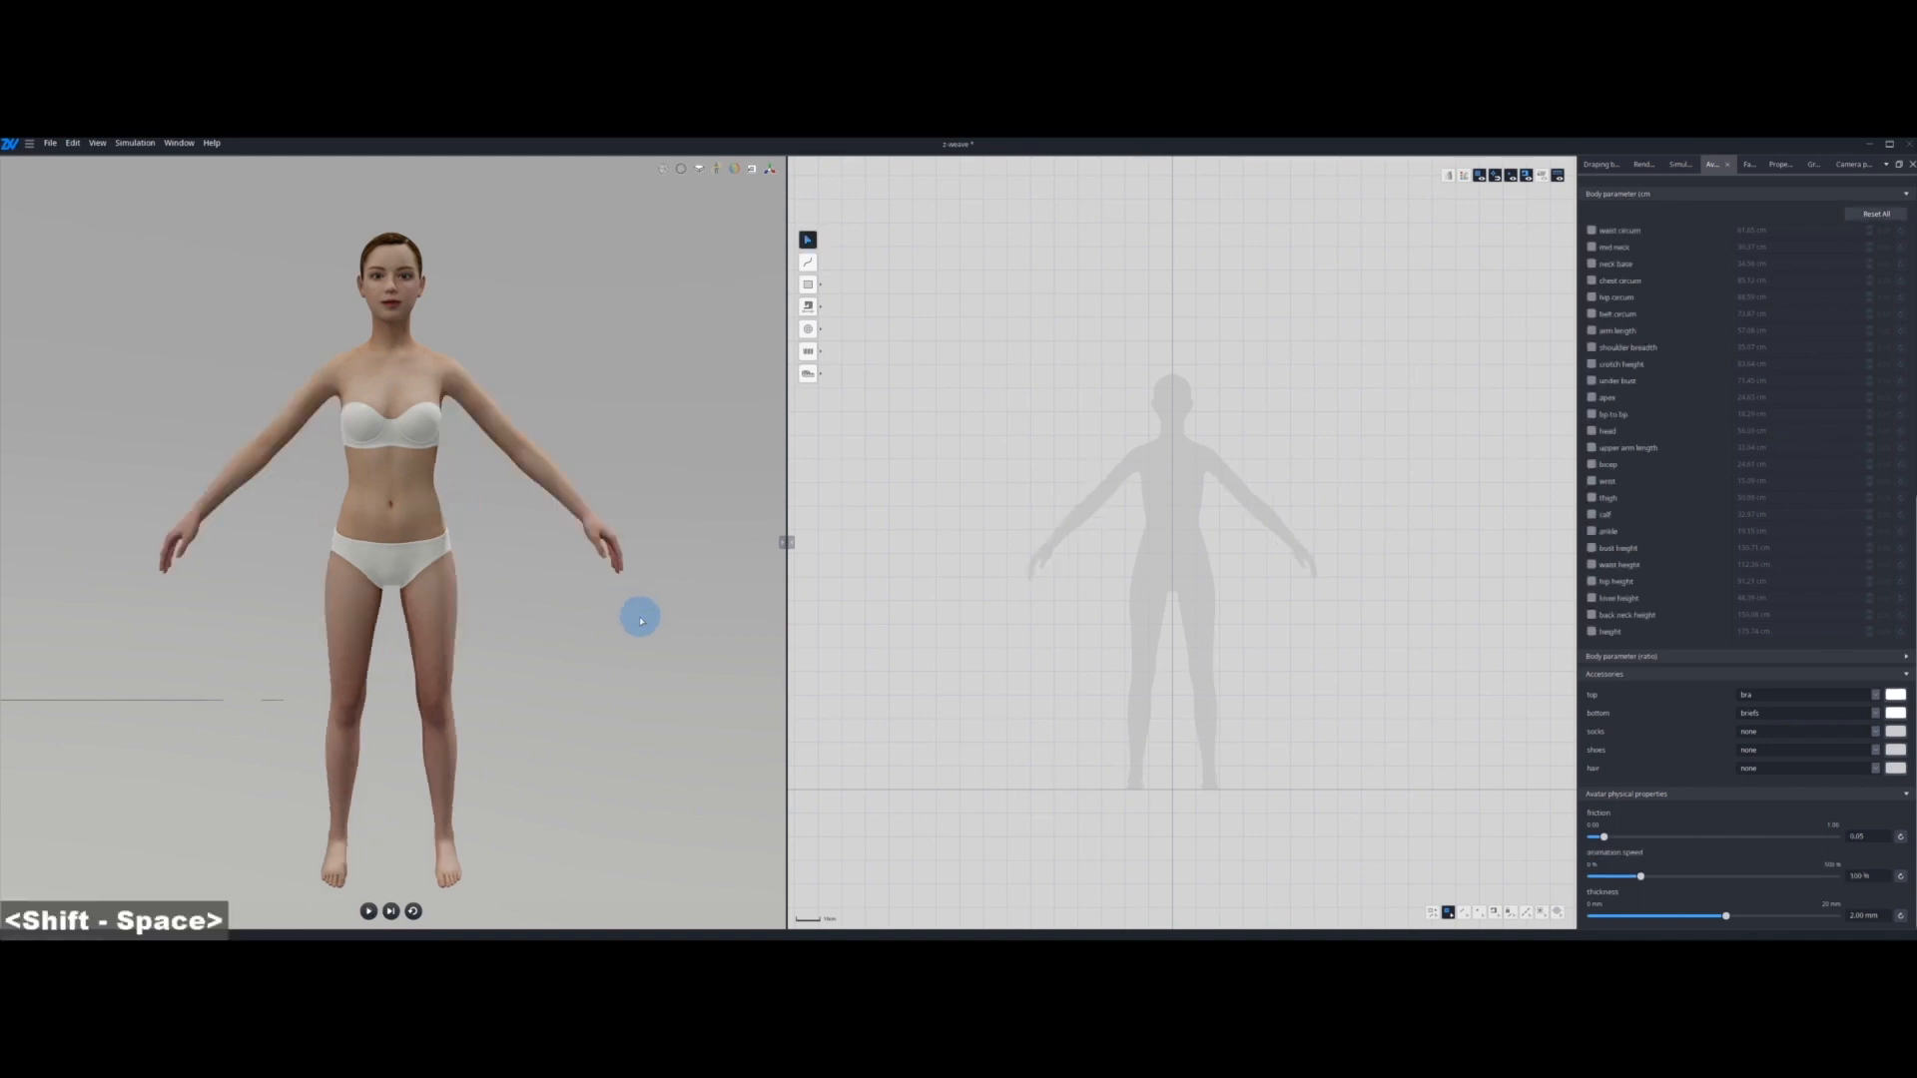
Step: Append the sample project woman_jacket_advance from the Woman_top_jacket samples folder
click(60, 144)
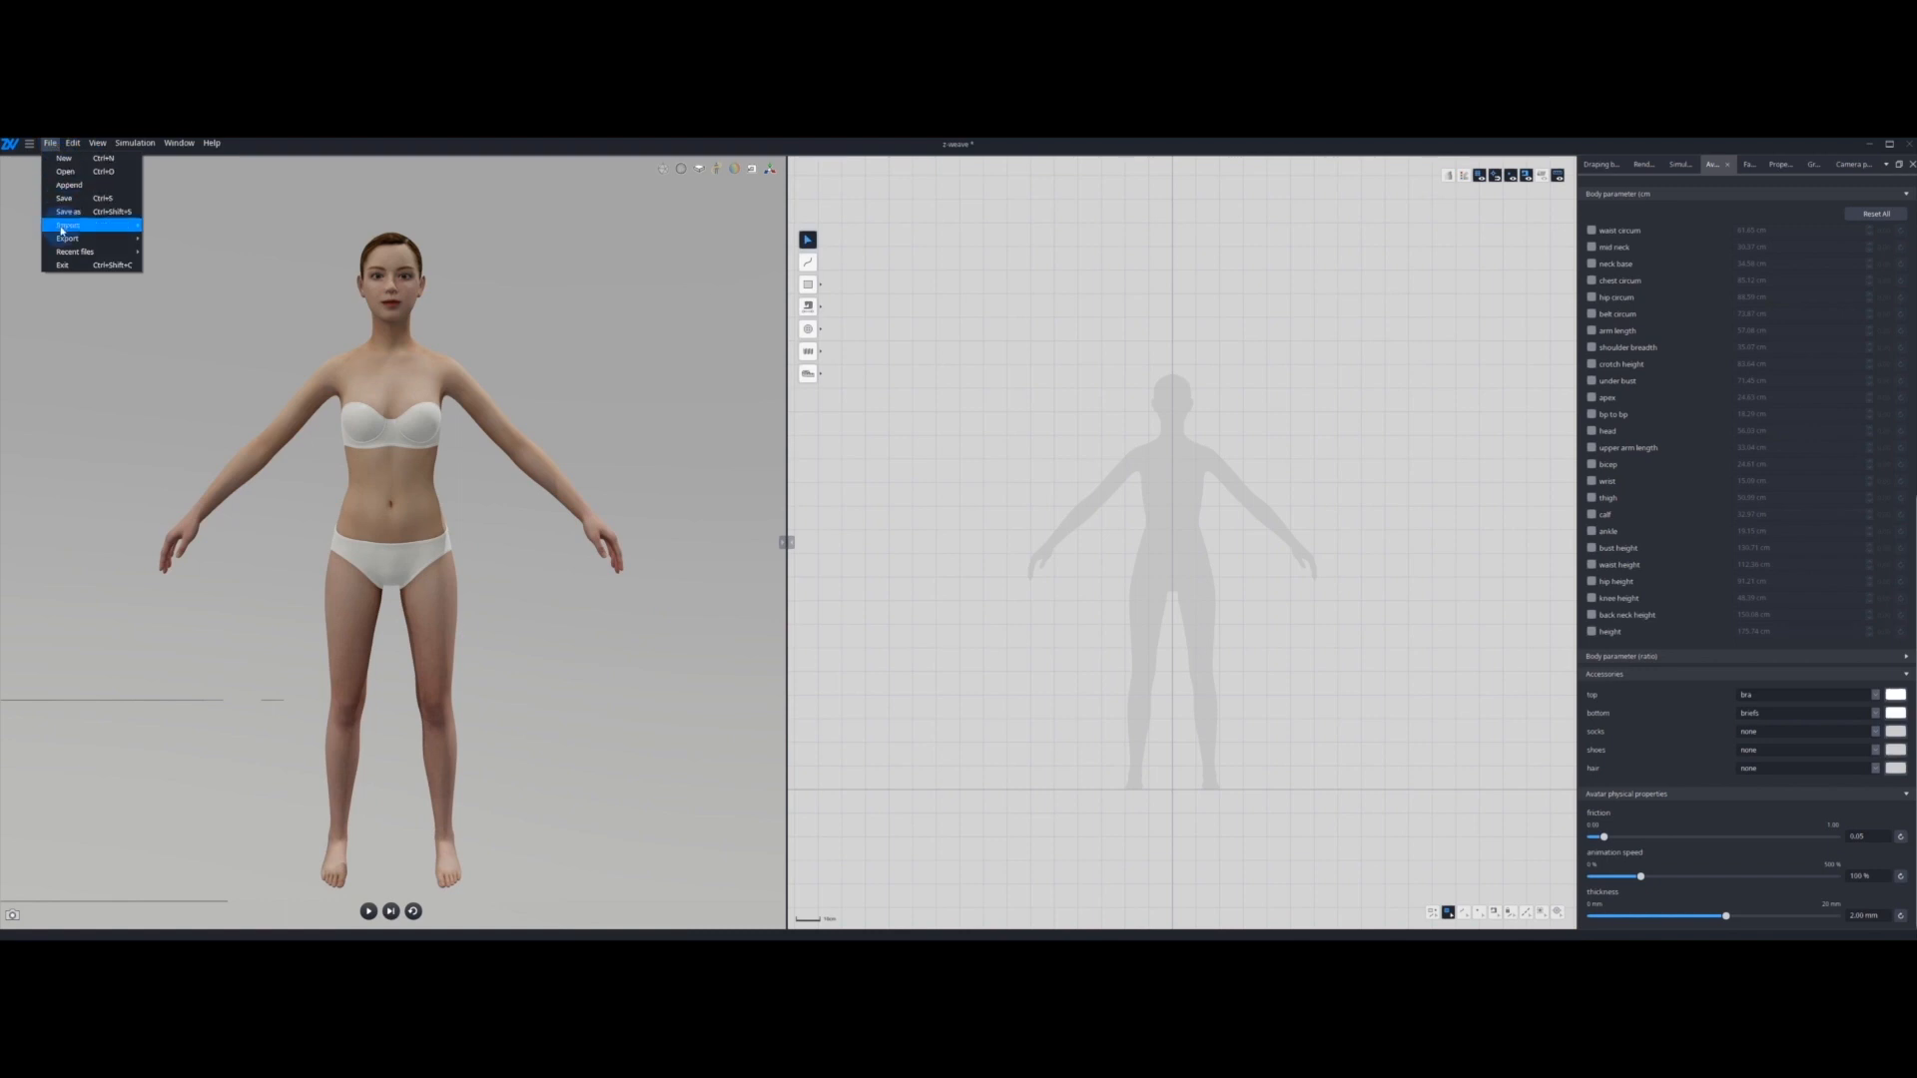
click(83, 186)
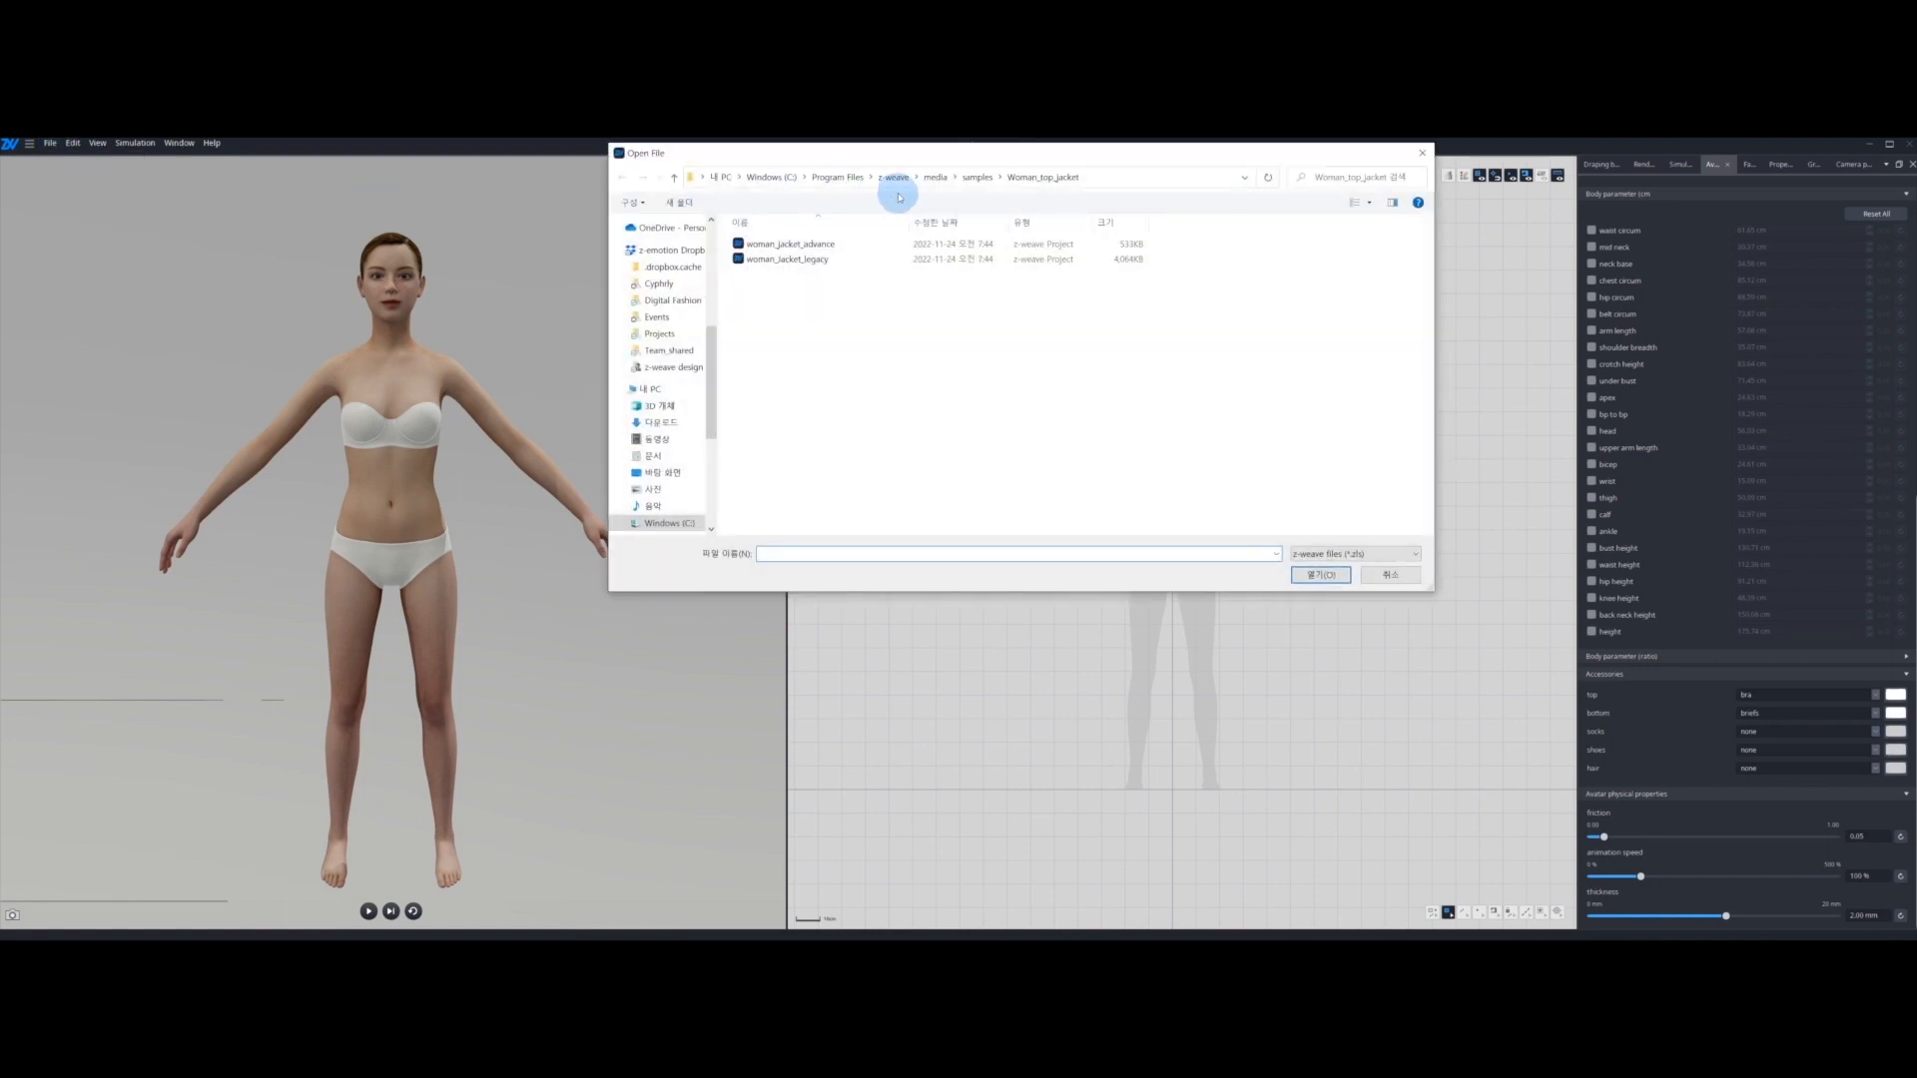
click(1098, 177)
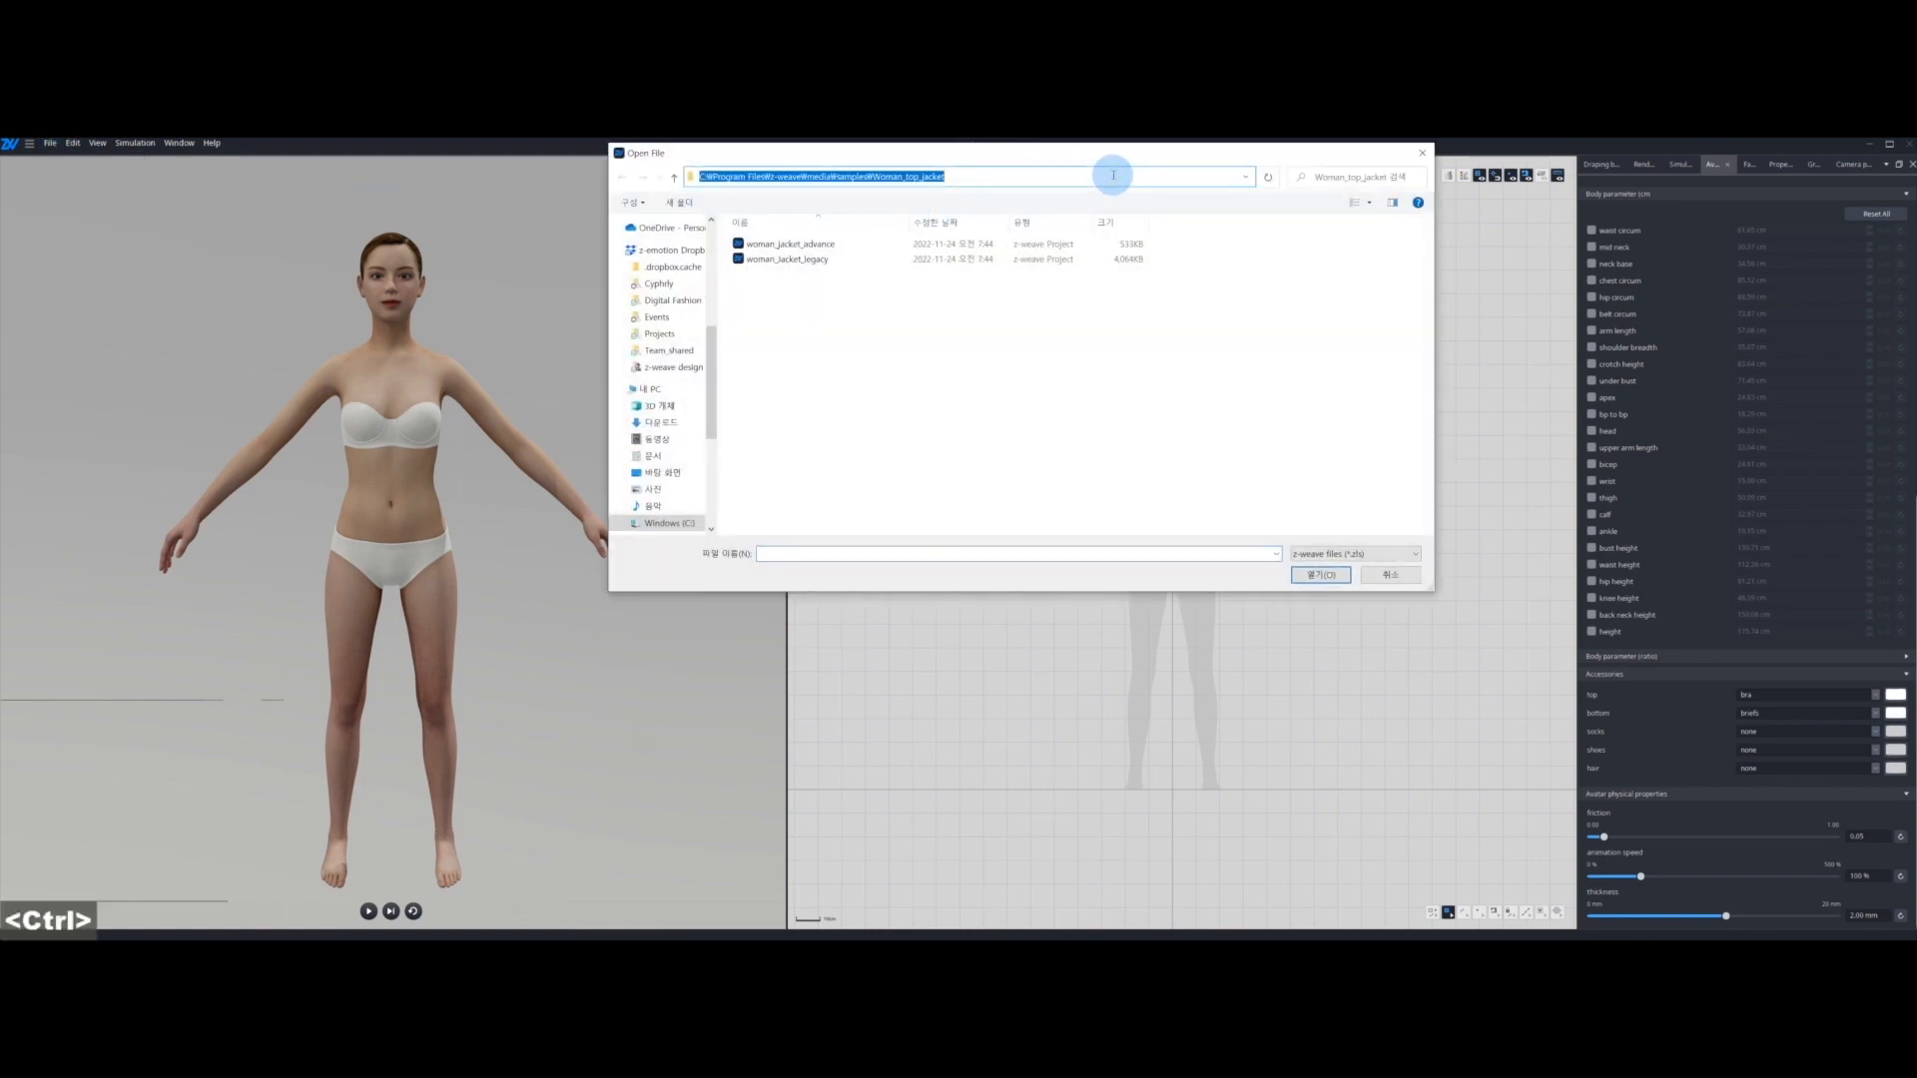
text(C:\Program Files\z-weave\media\samples\Woman_top_jacket)
key(Return)
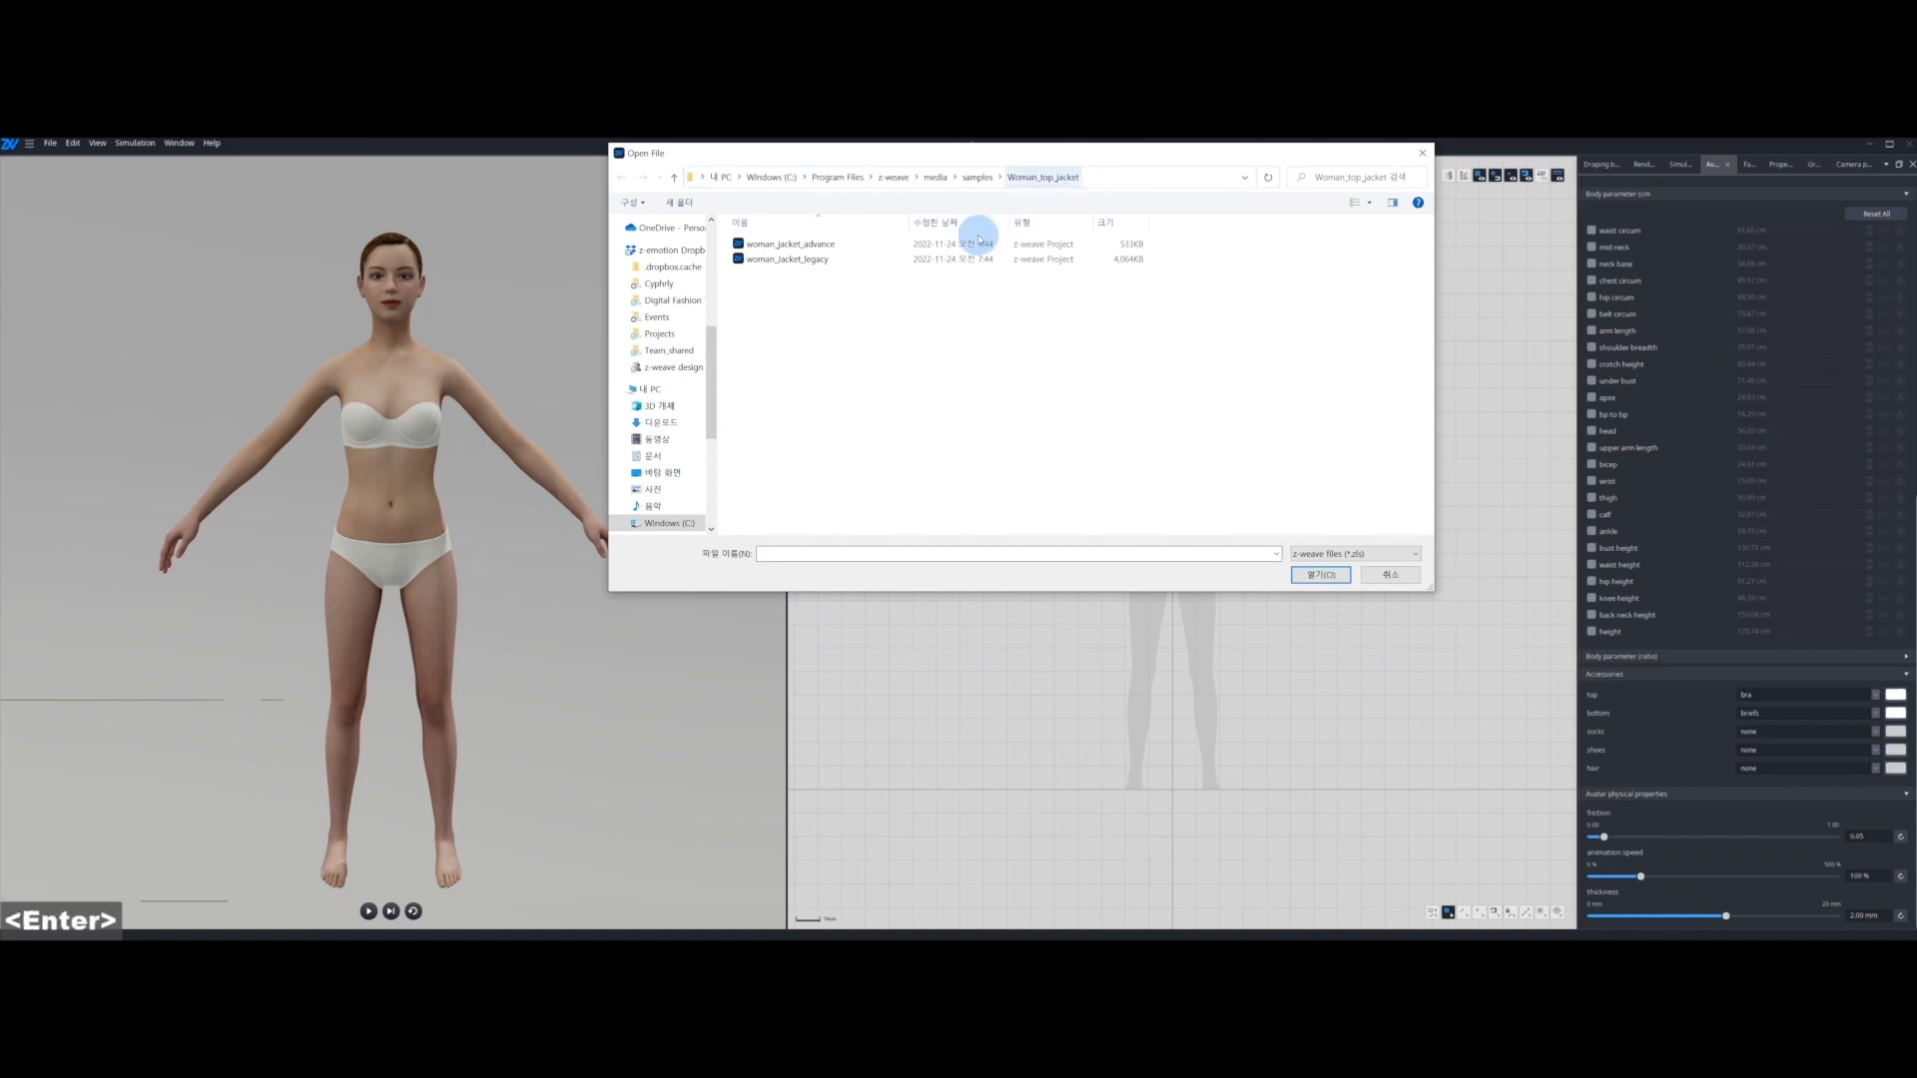
click(819, 246)
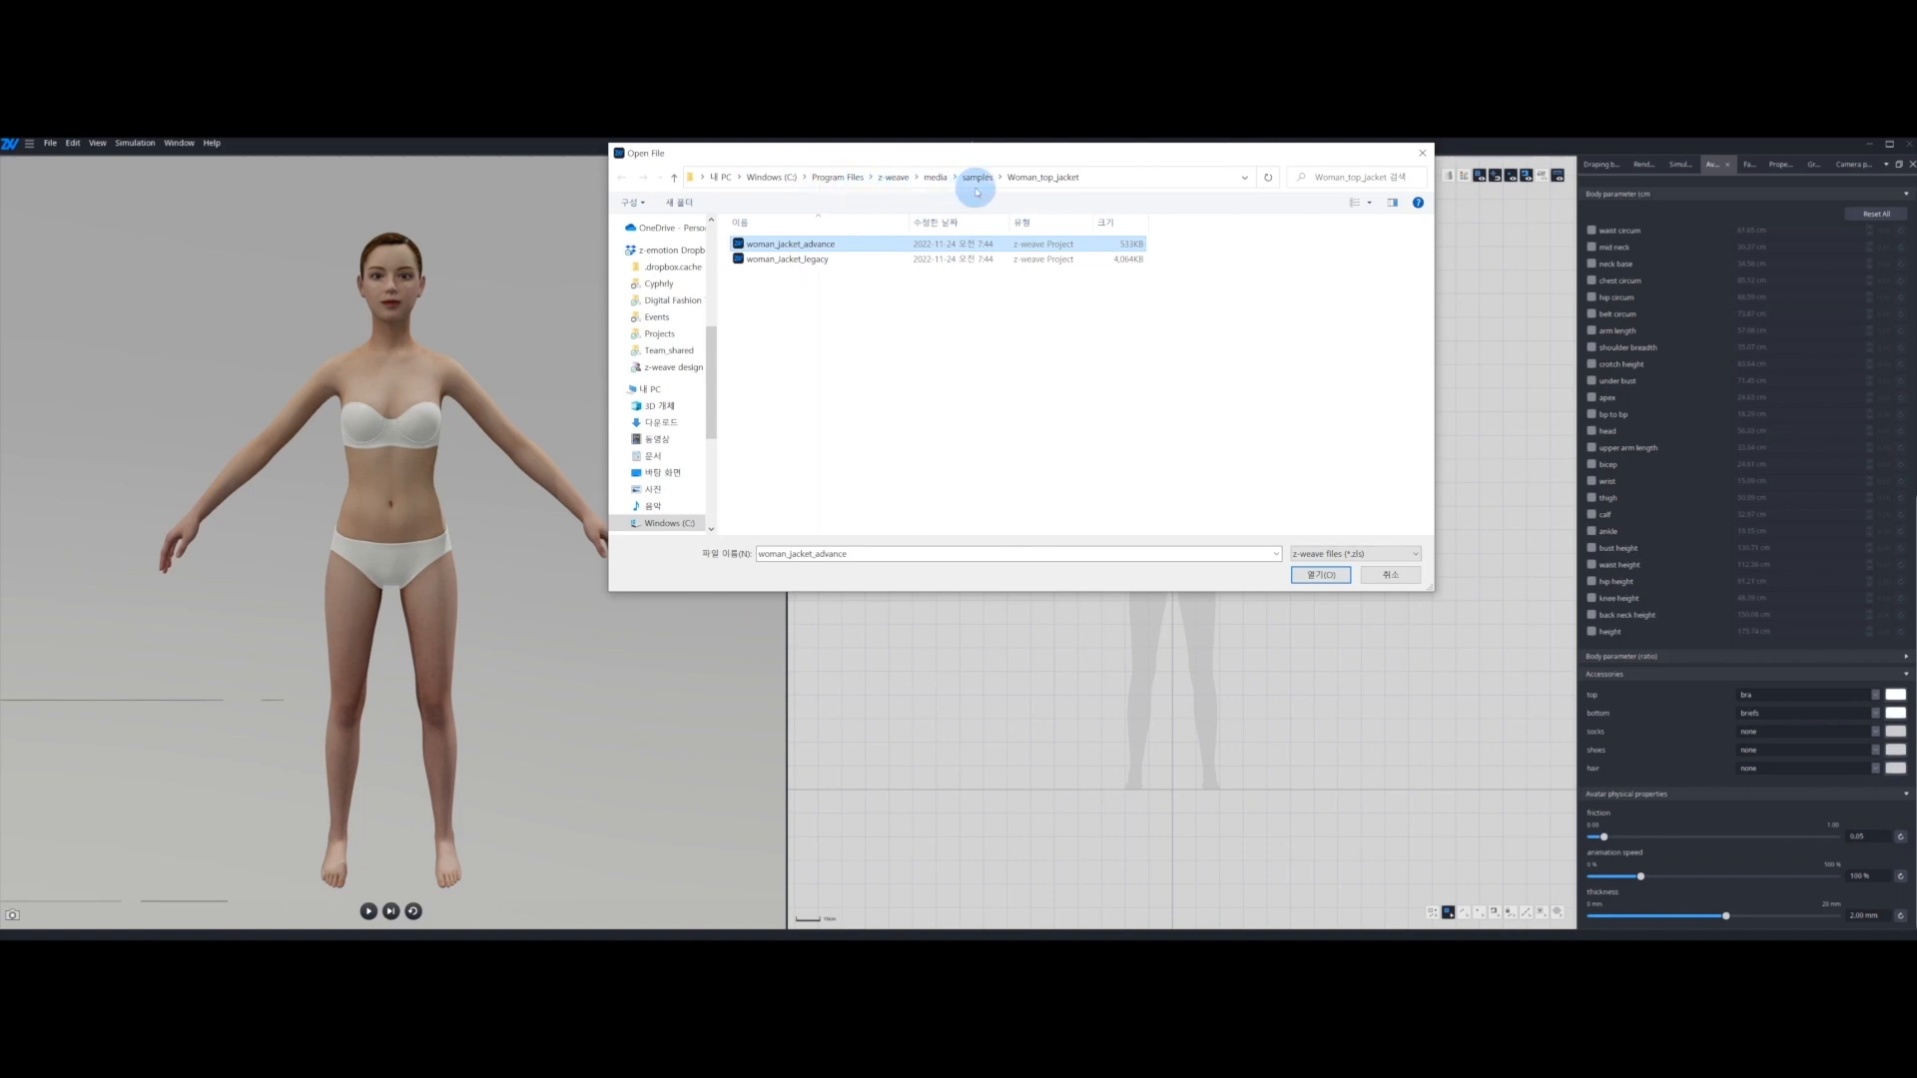
click(1321, 576)
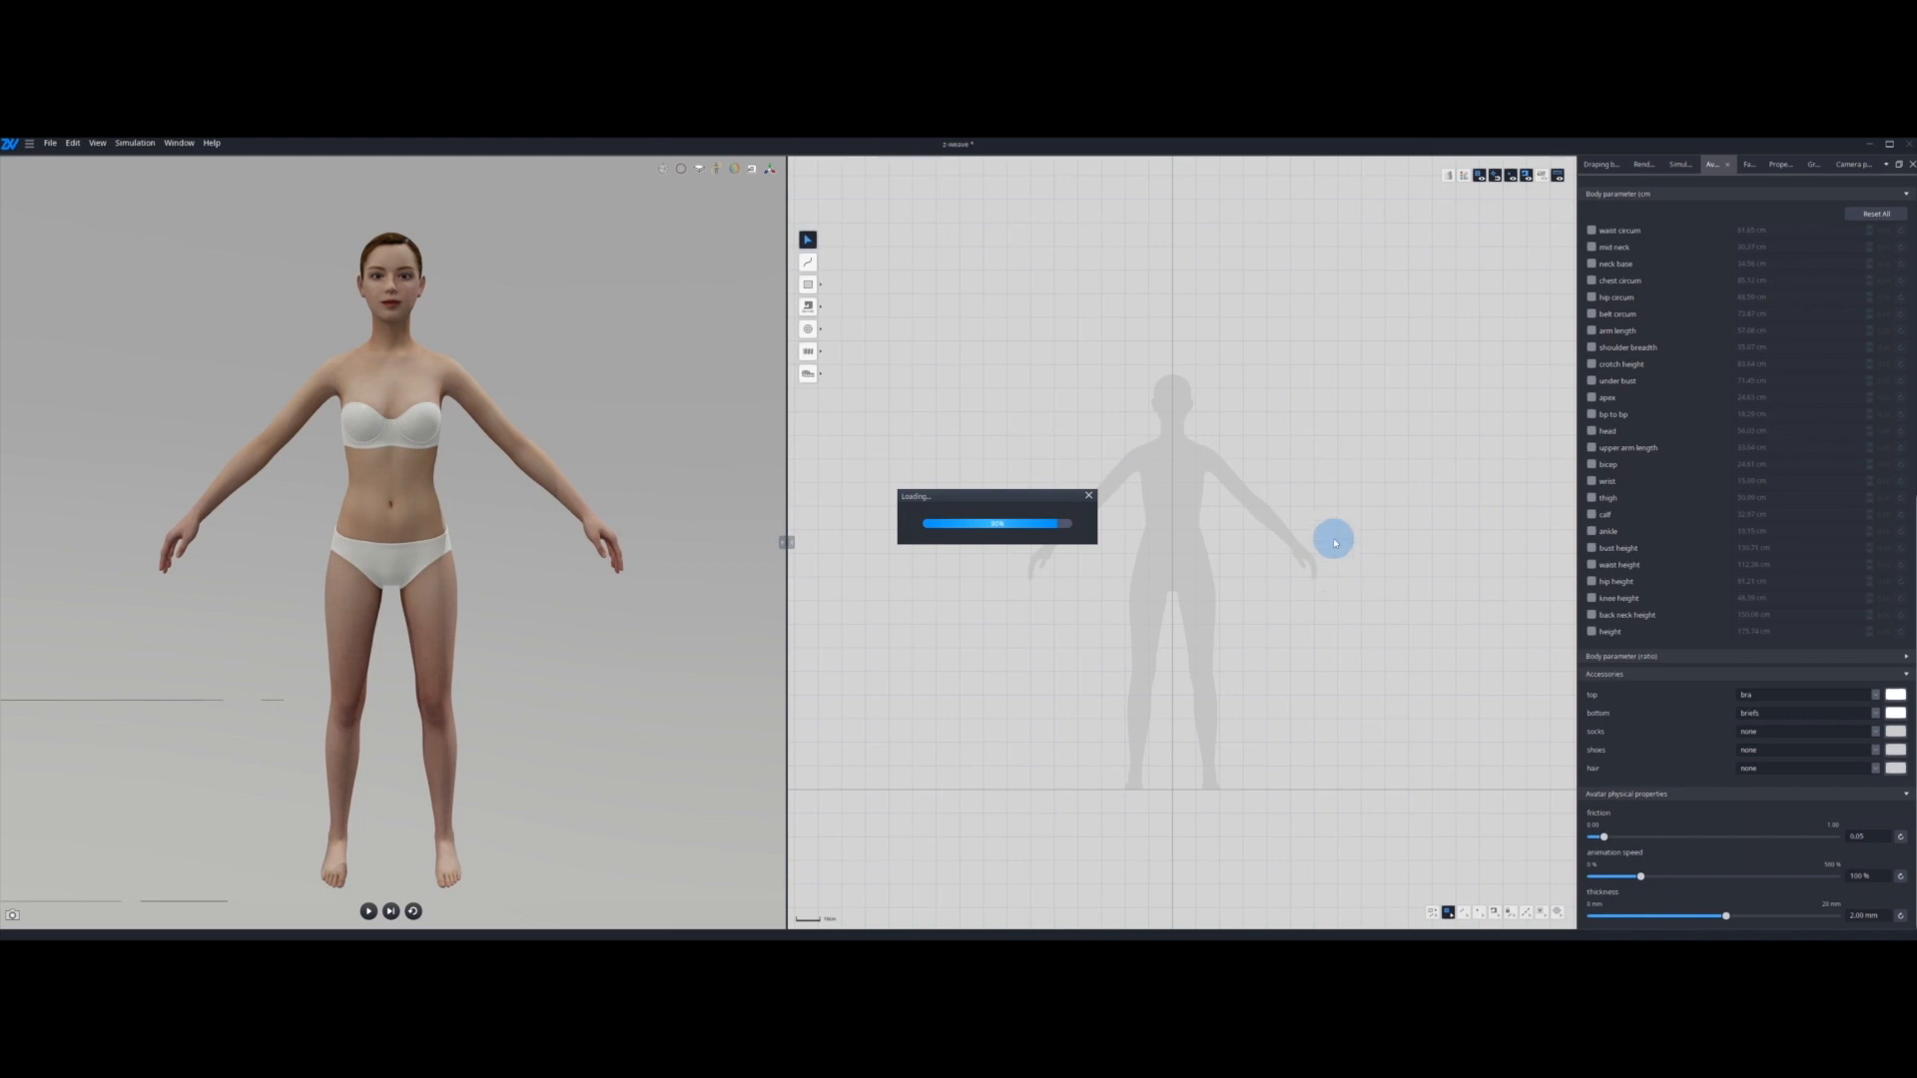
Step: Simulate the jacket on the avatar, deselect its patterns, and reset the simulation
key(space)
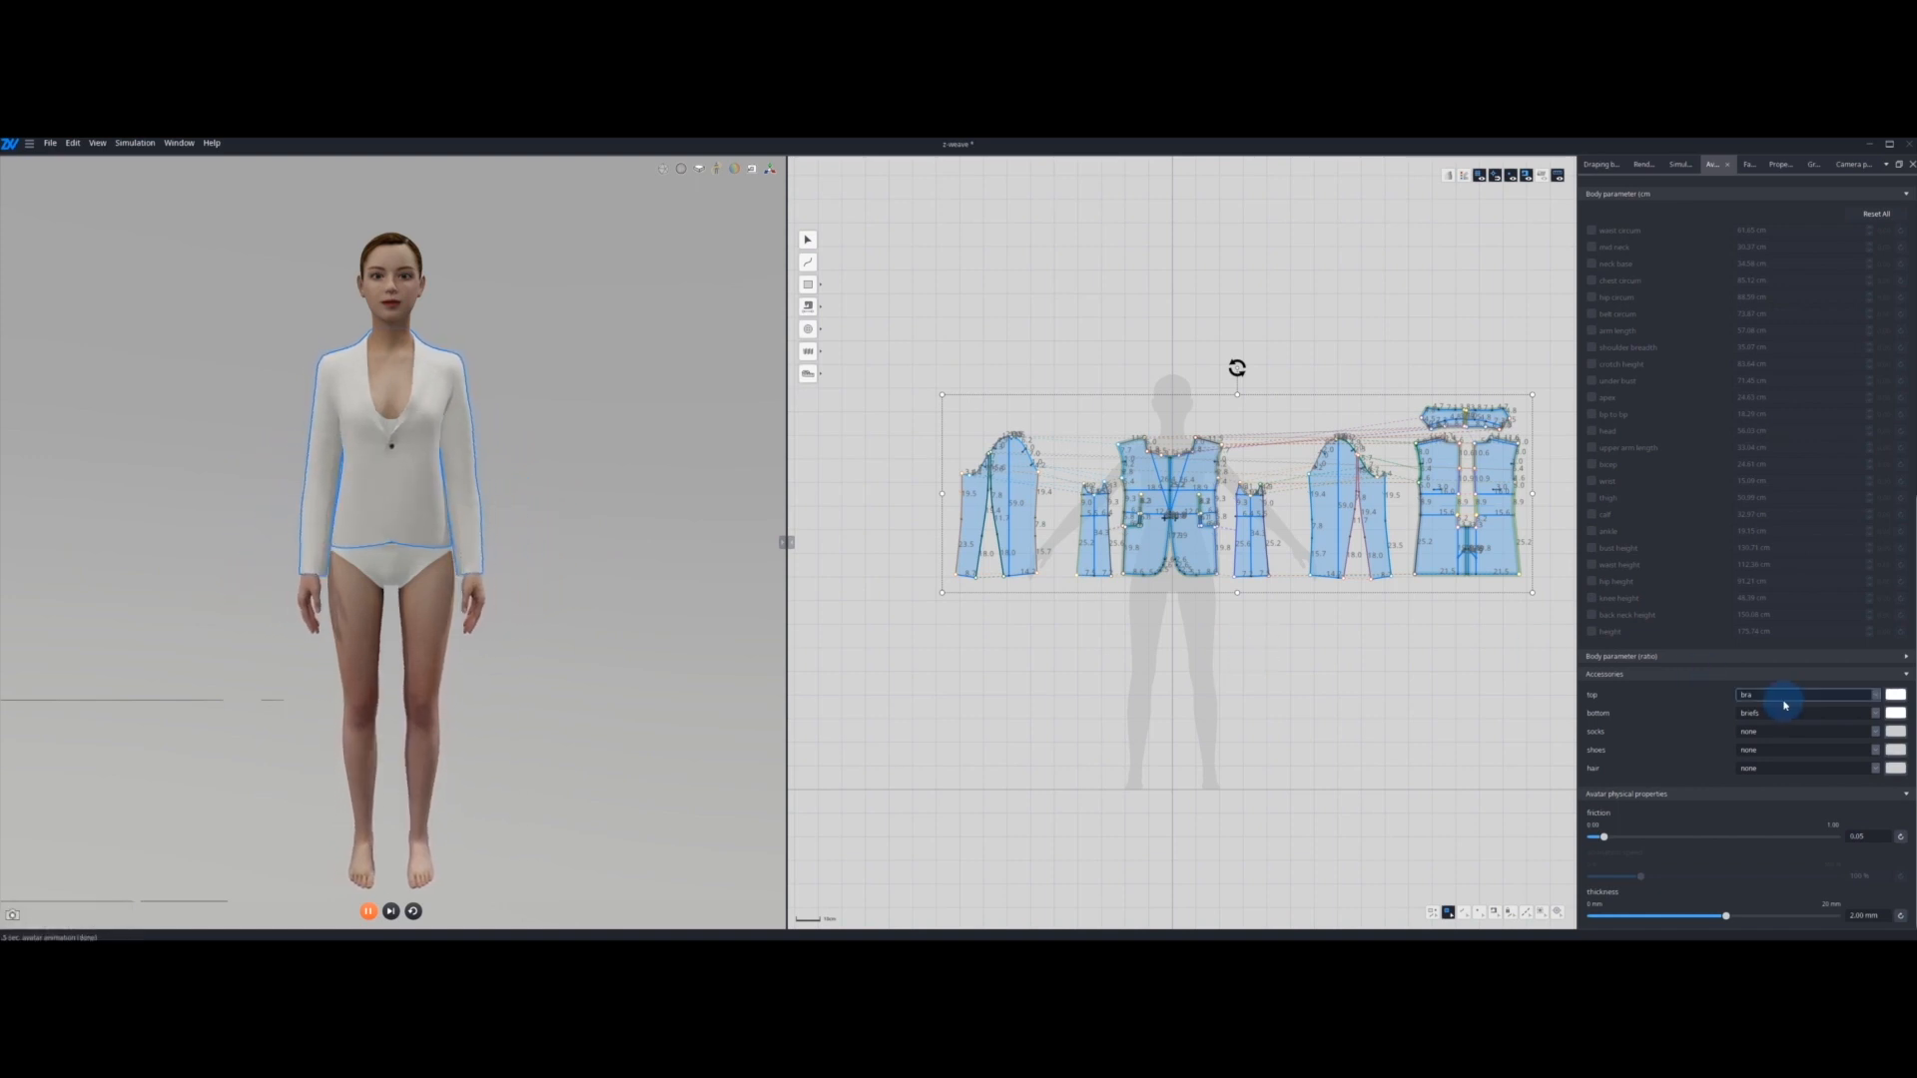
scroll(1767, 714, up, 5)
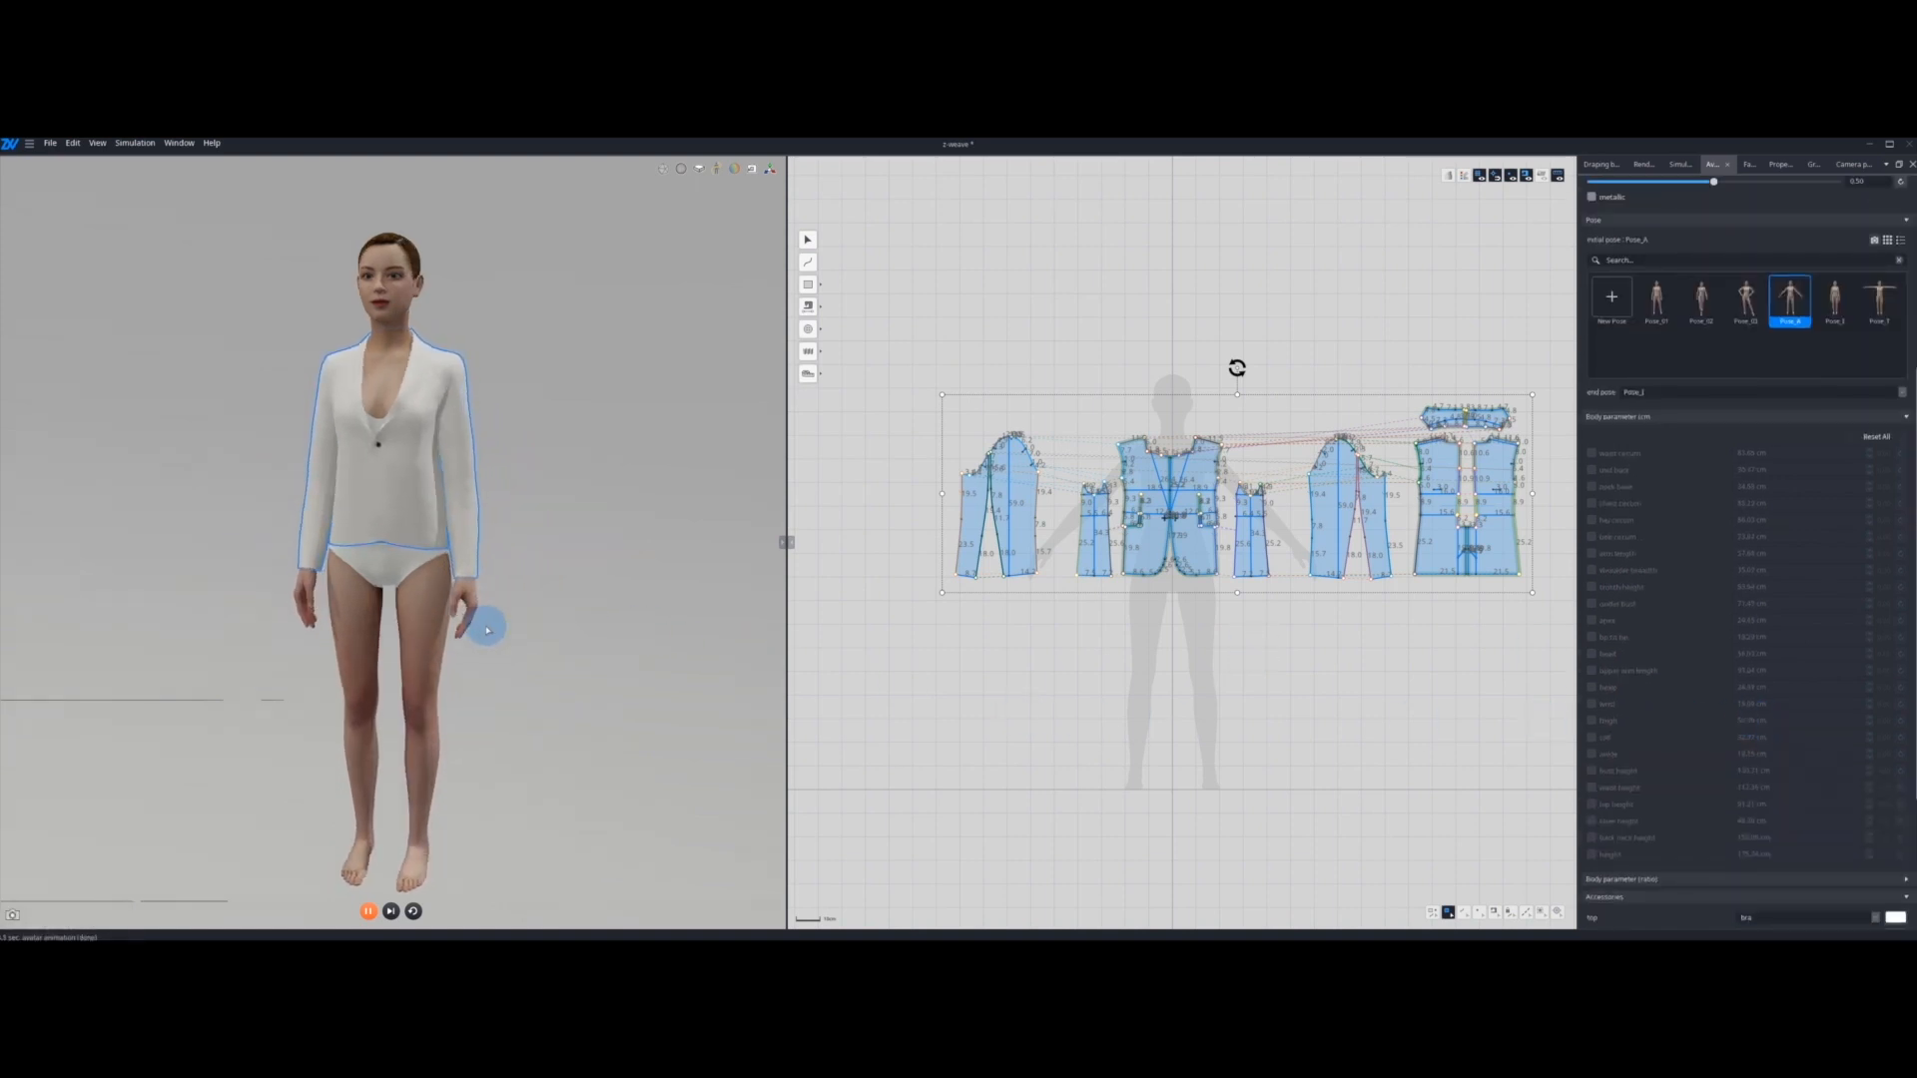
click(1525, 647)
scroll(1698, 663, down, 4)
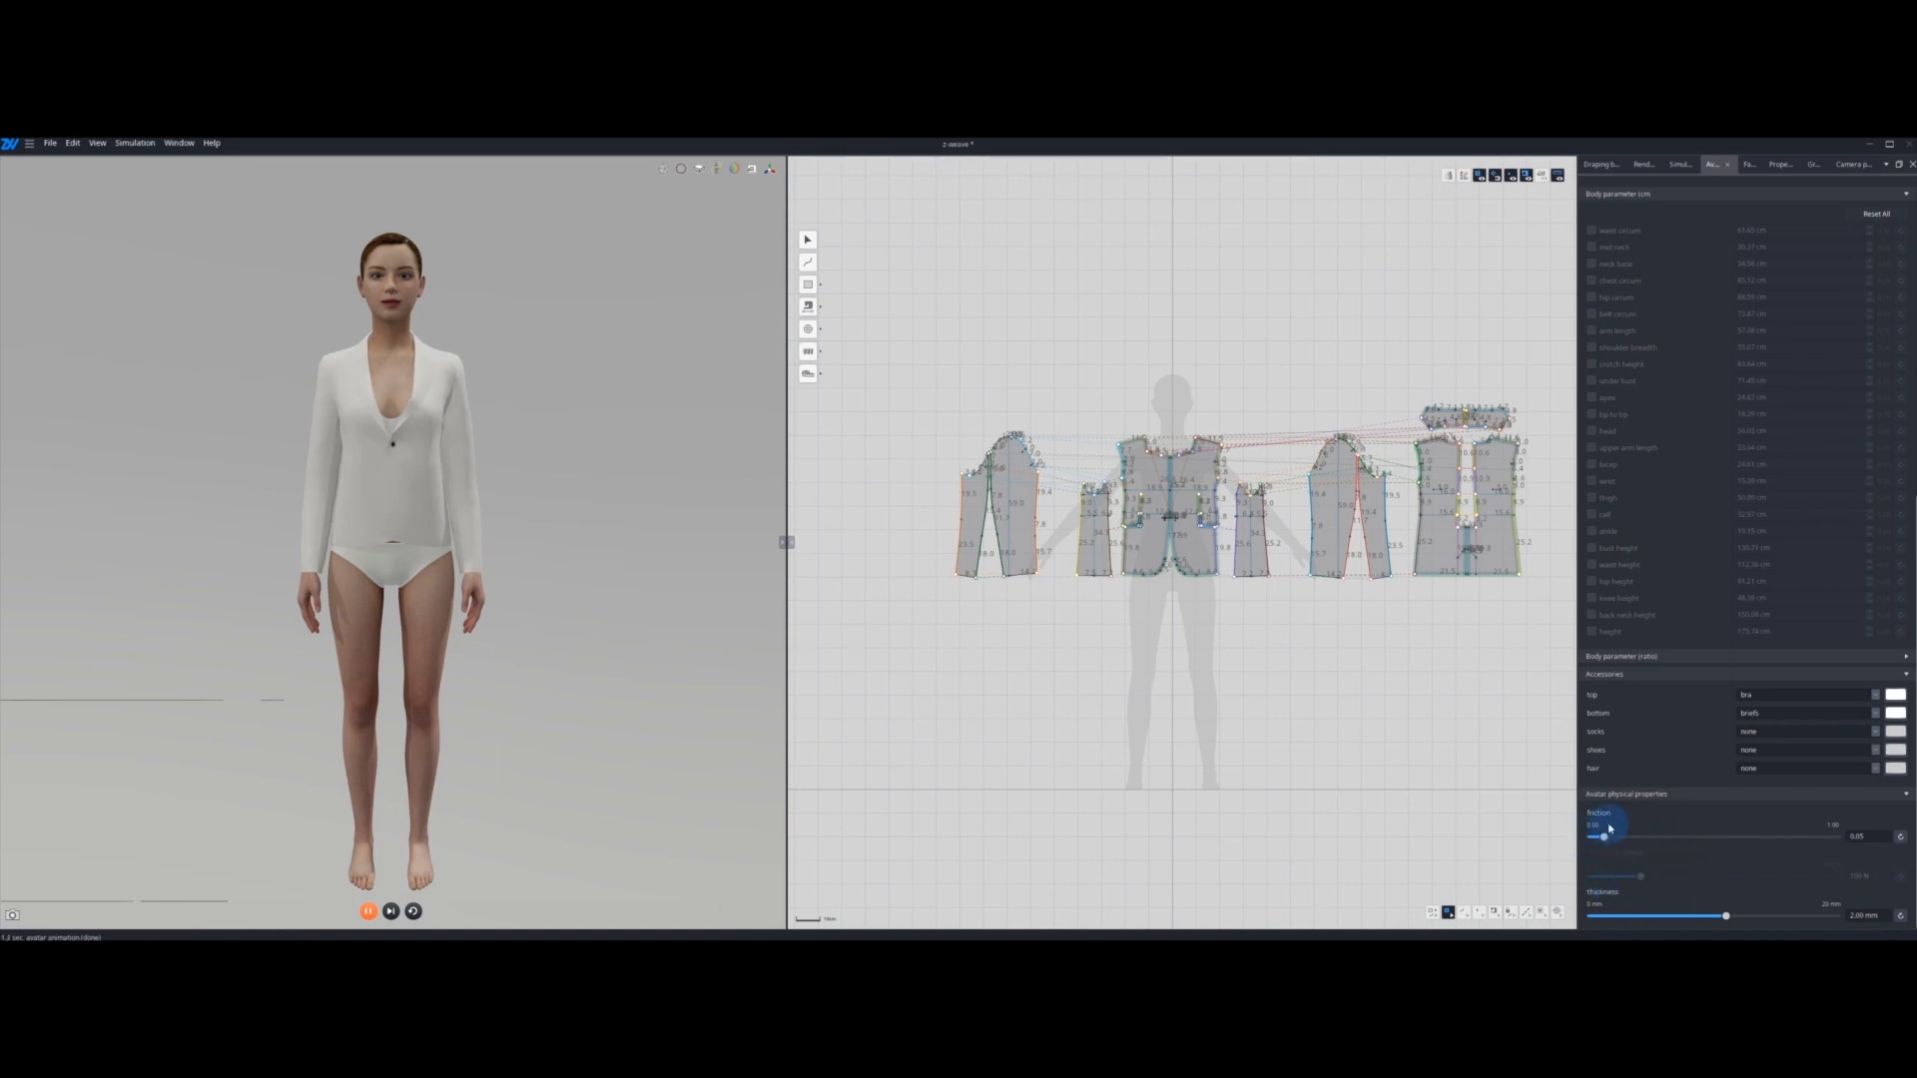
key(shift+space)
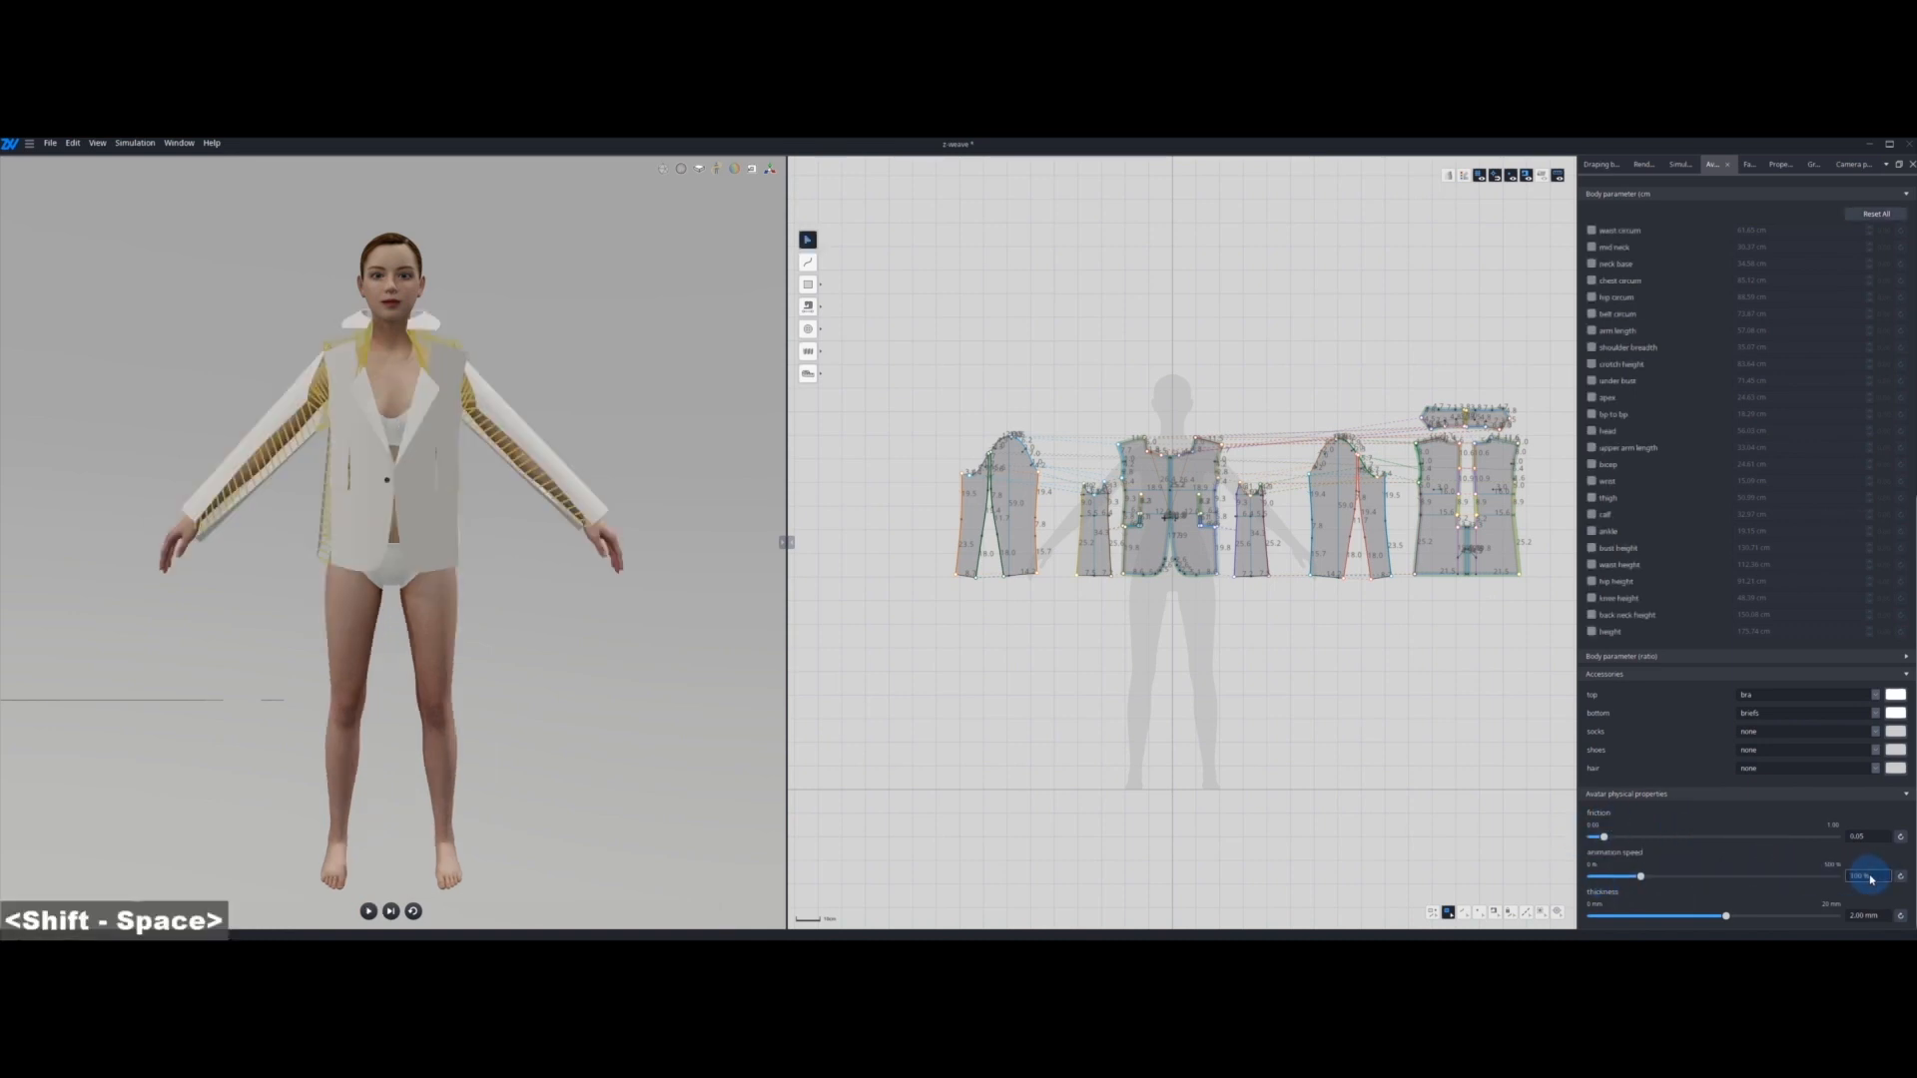
Step: Set the avatar's animation speed to 50 %, and run and reset the jacket simulation
text(50)
key(Return)
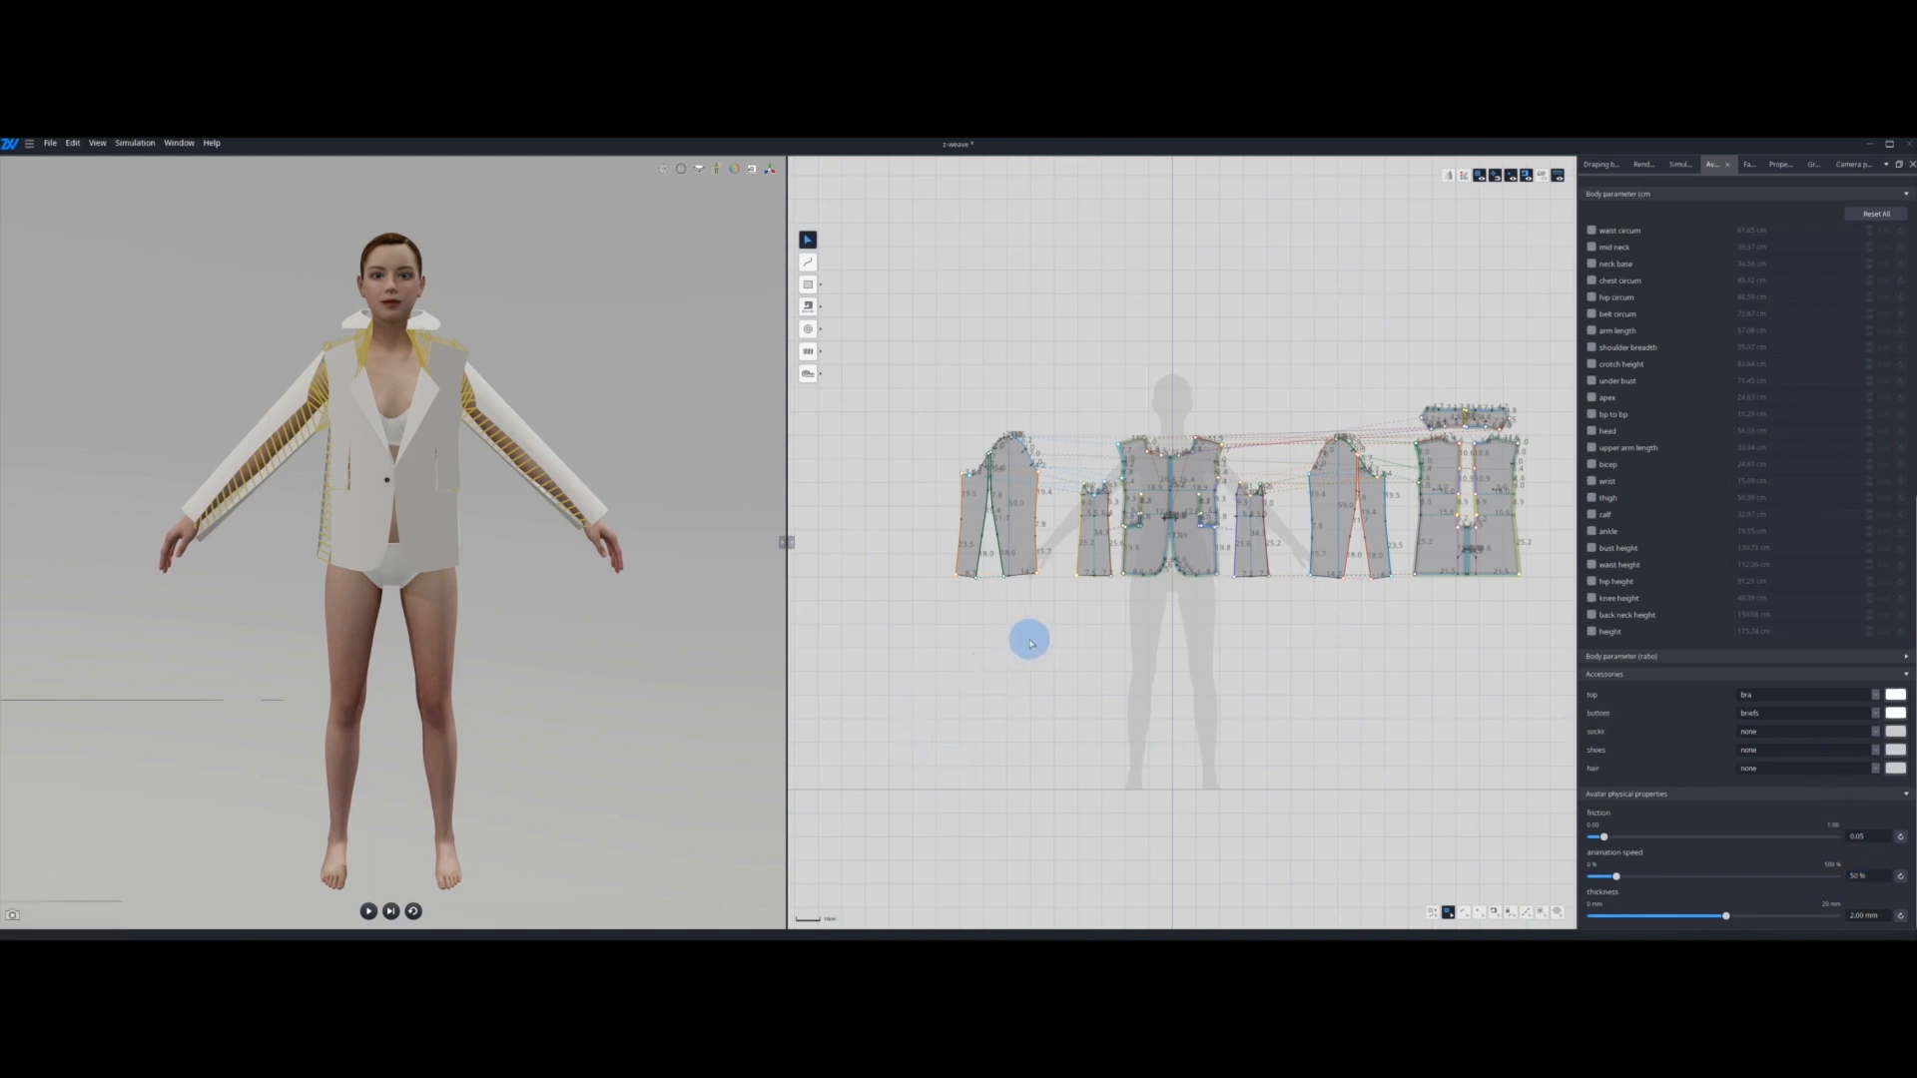
key(space)
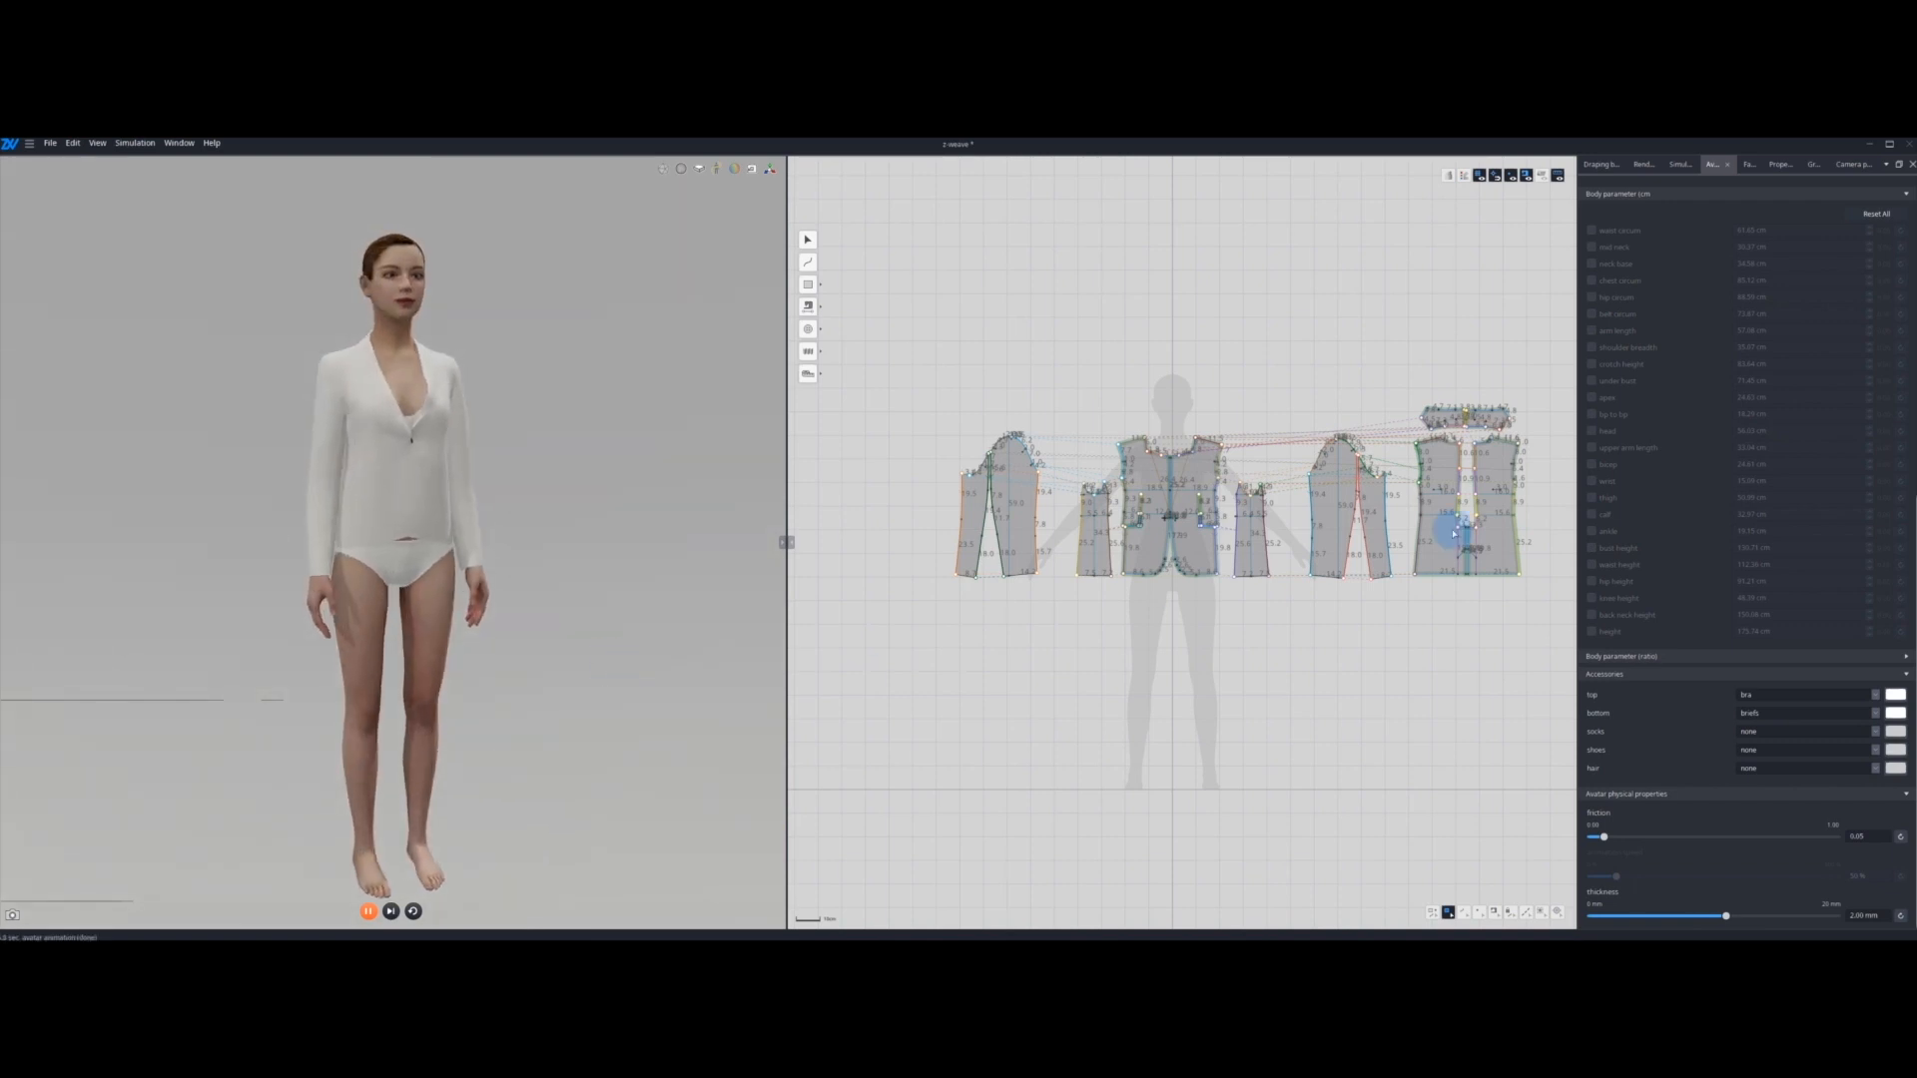
scroll(1788, 497, up, 5)
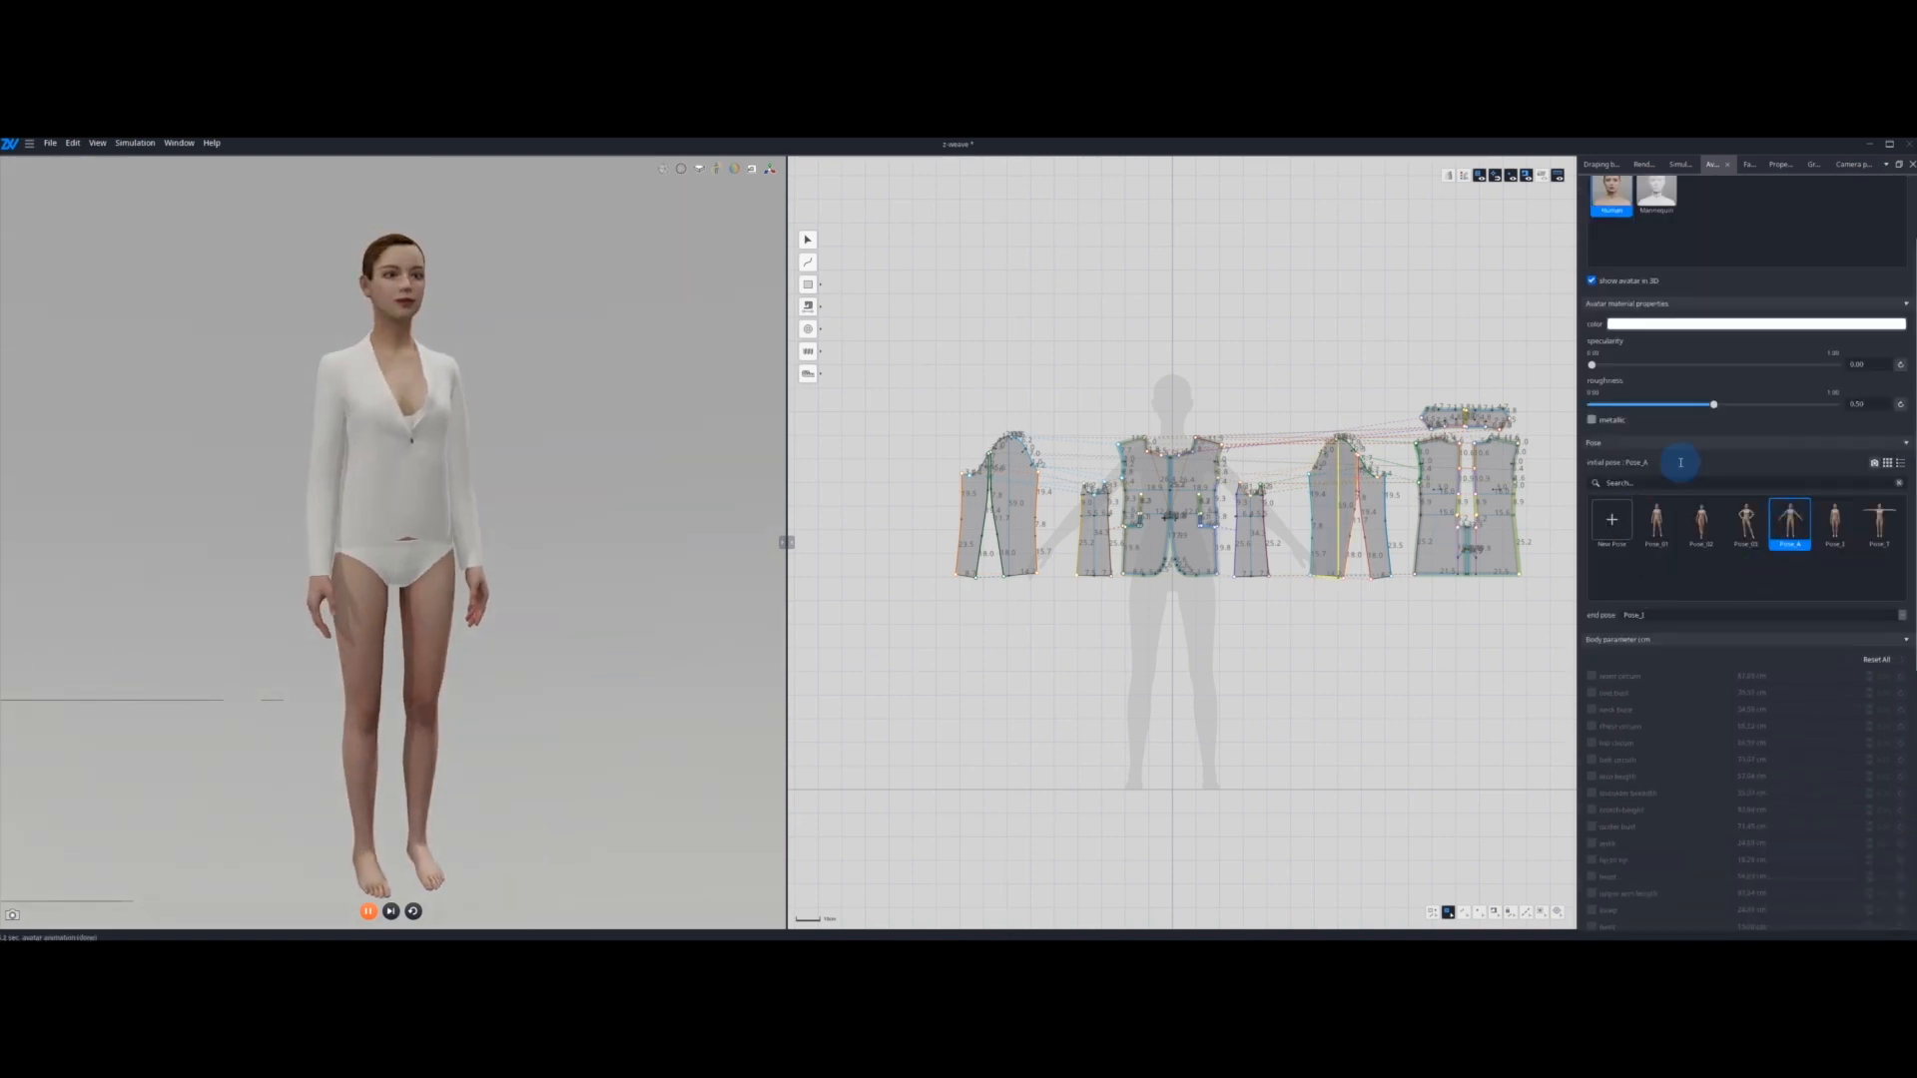
key(shift+space)
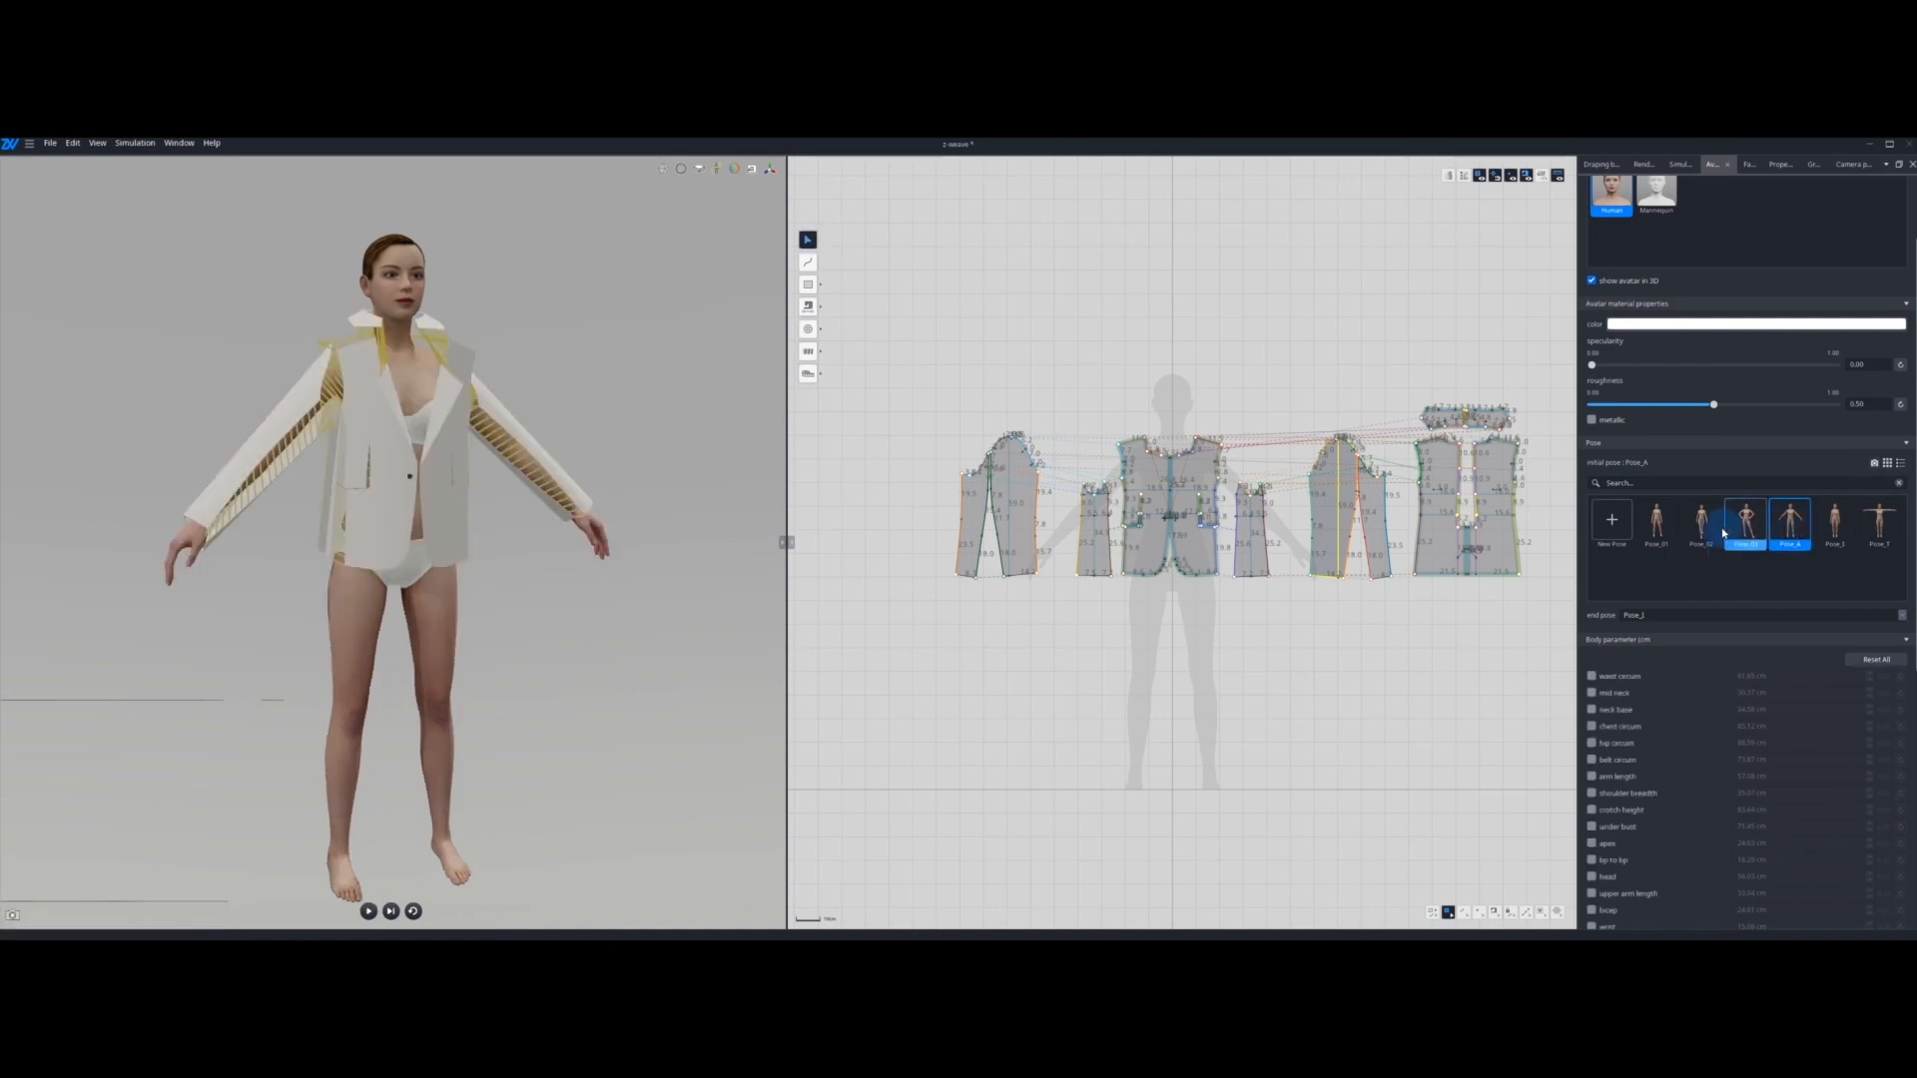
Step: Make an editable copy of Pose_01 and turn on pose editing to show the avatar's joints
click(1658, 521)
click(1672, 534)
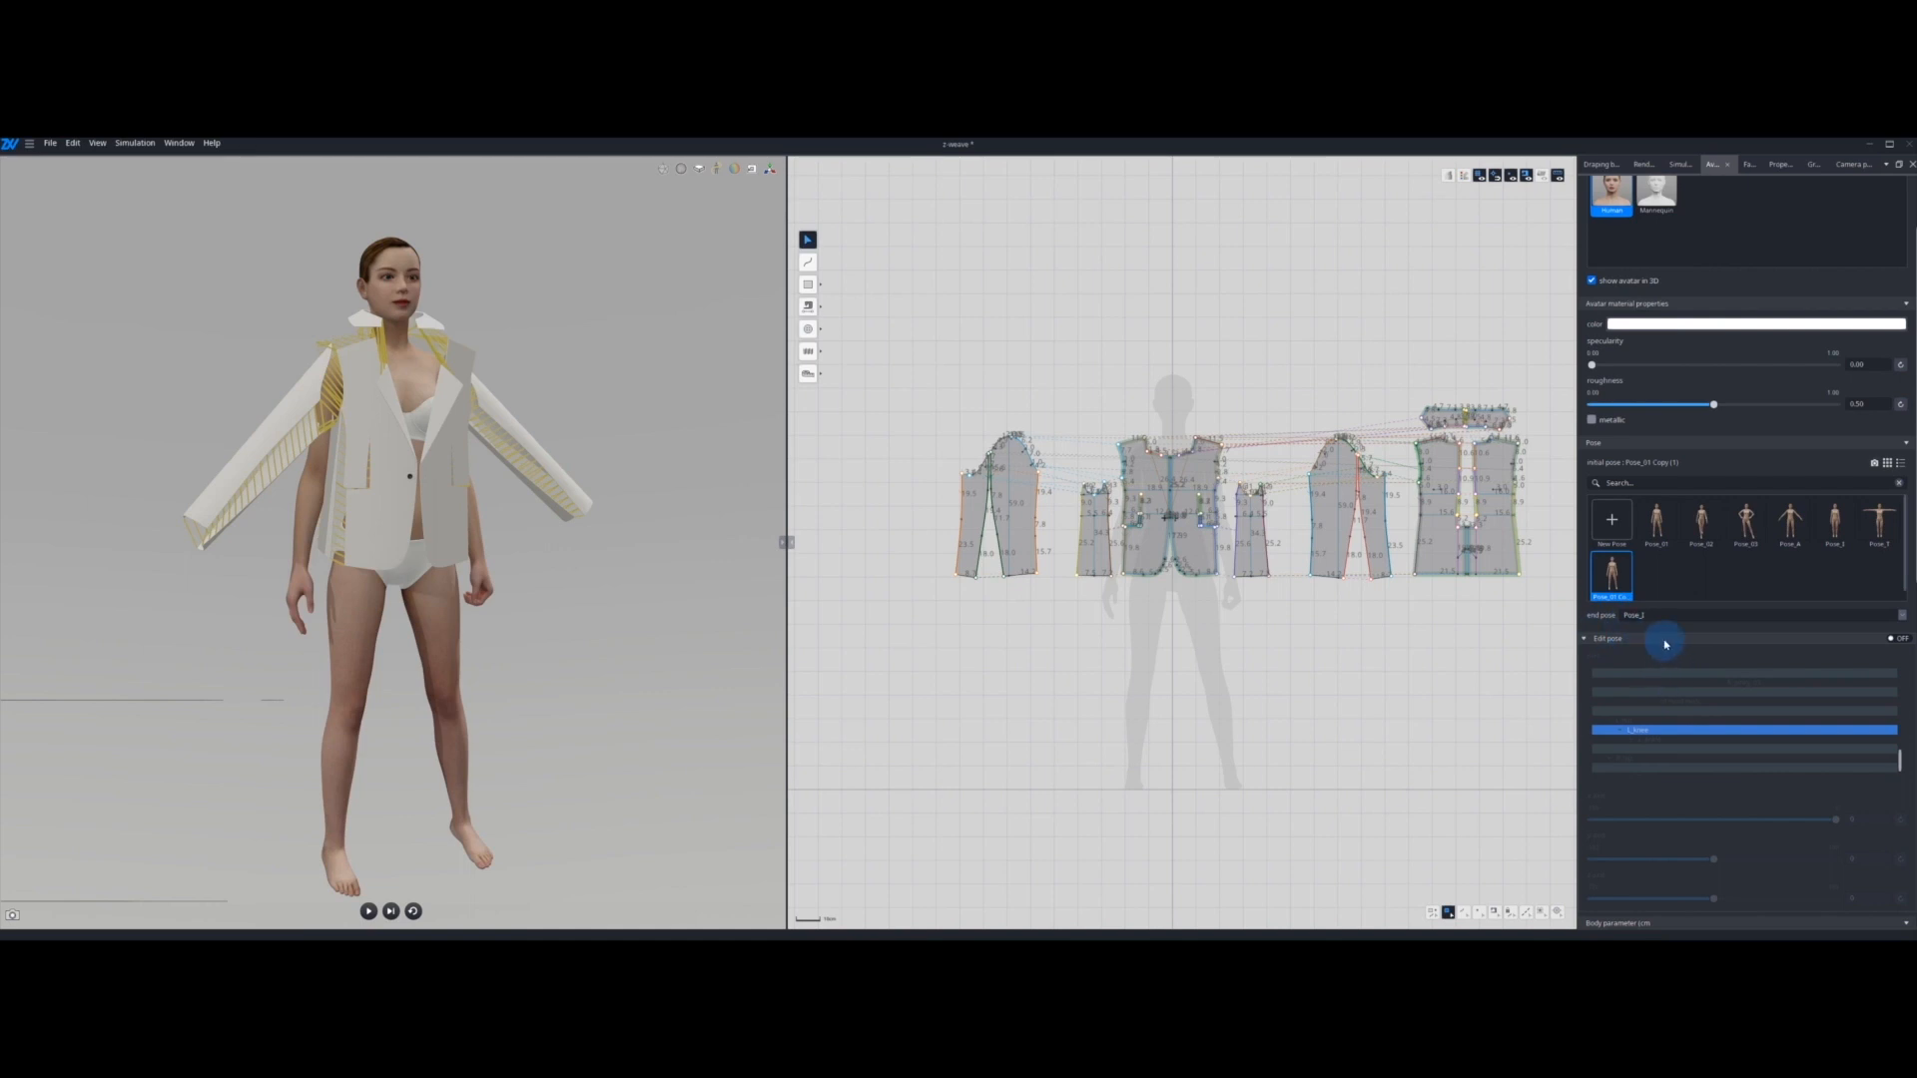
click(1895, 639)
scroll(1772, 718, up, 5)
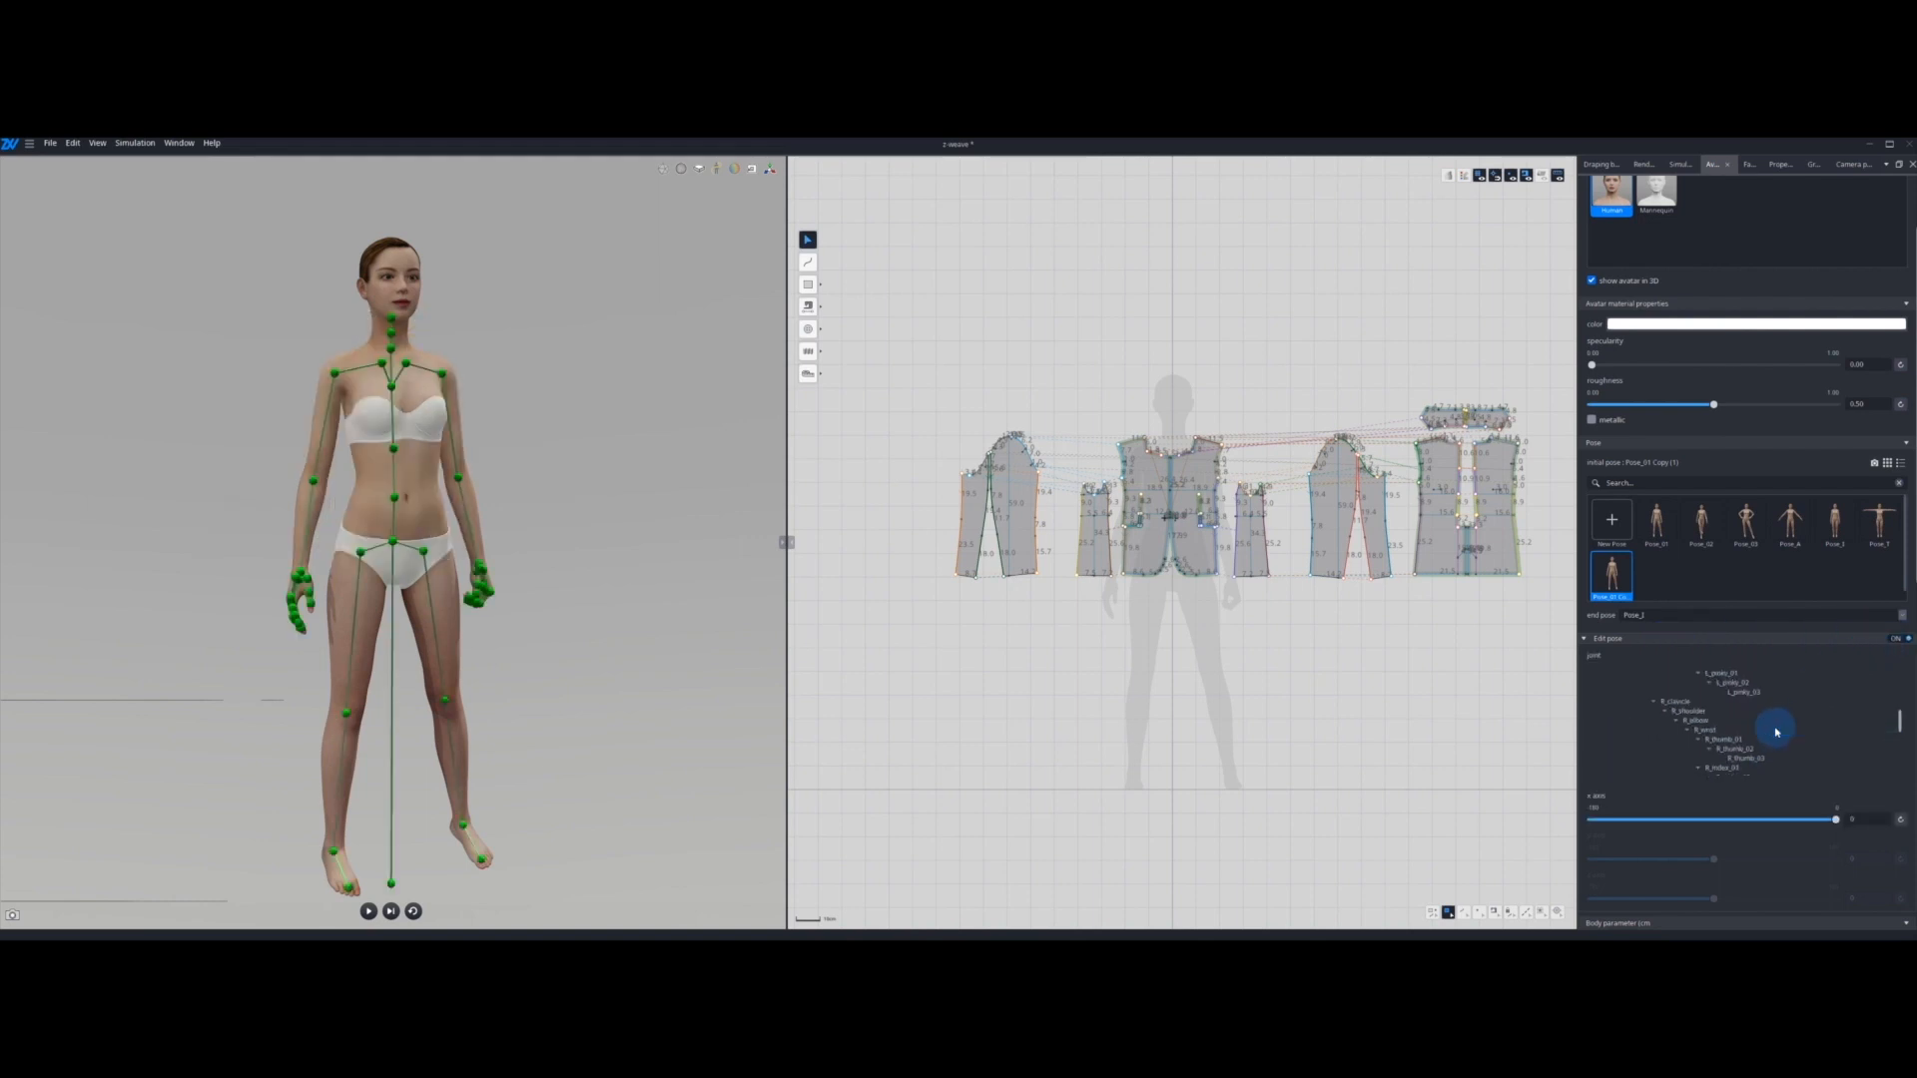
Step: Exclude all jacket patterns from the simulation with pose editing turned off, and turn pose editing on again
scroll(1849, 719, down, 4)
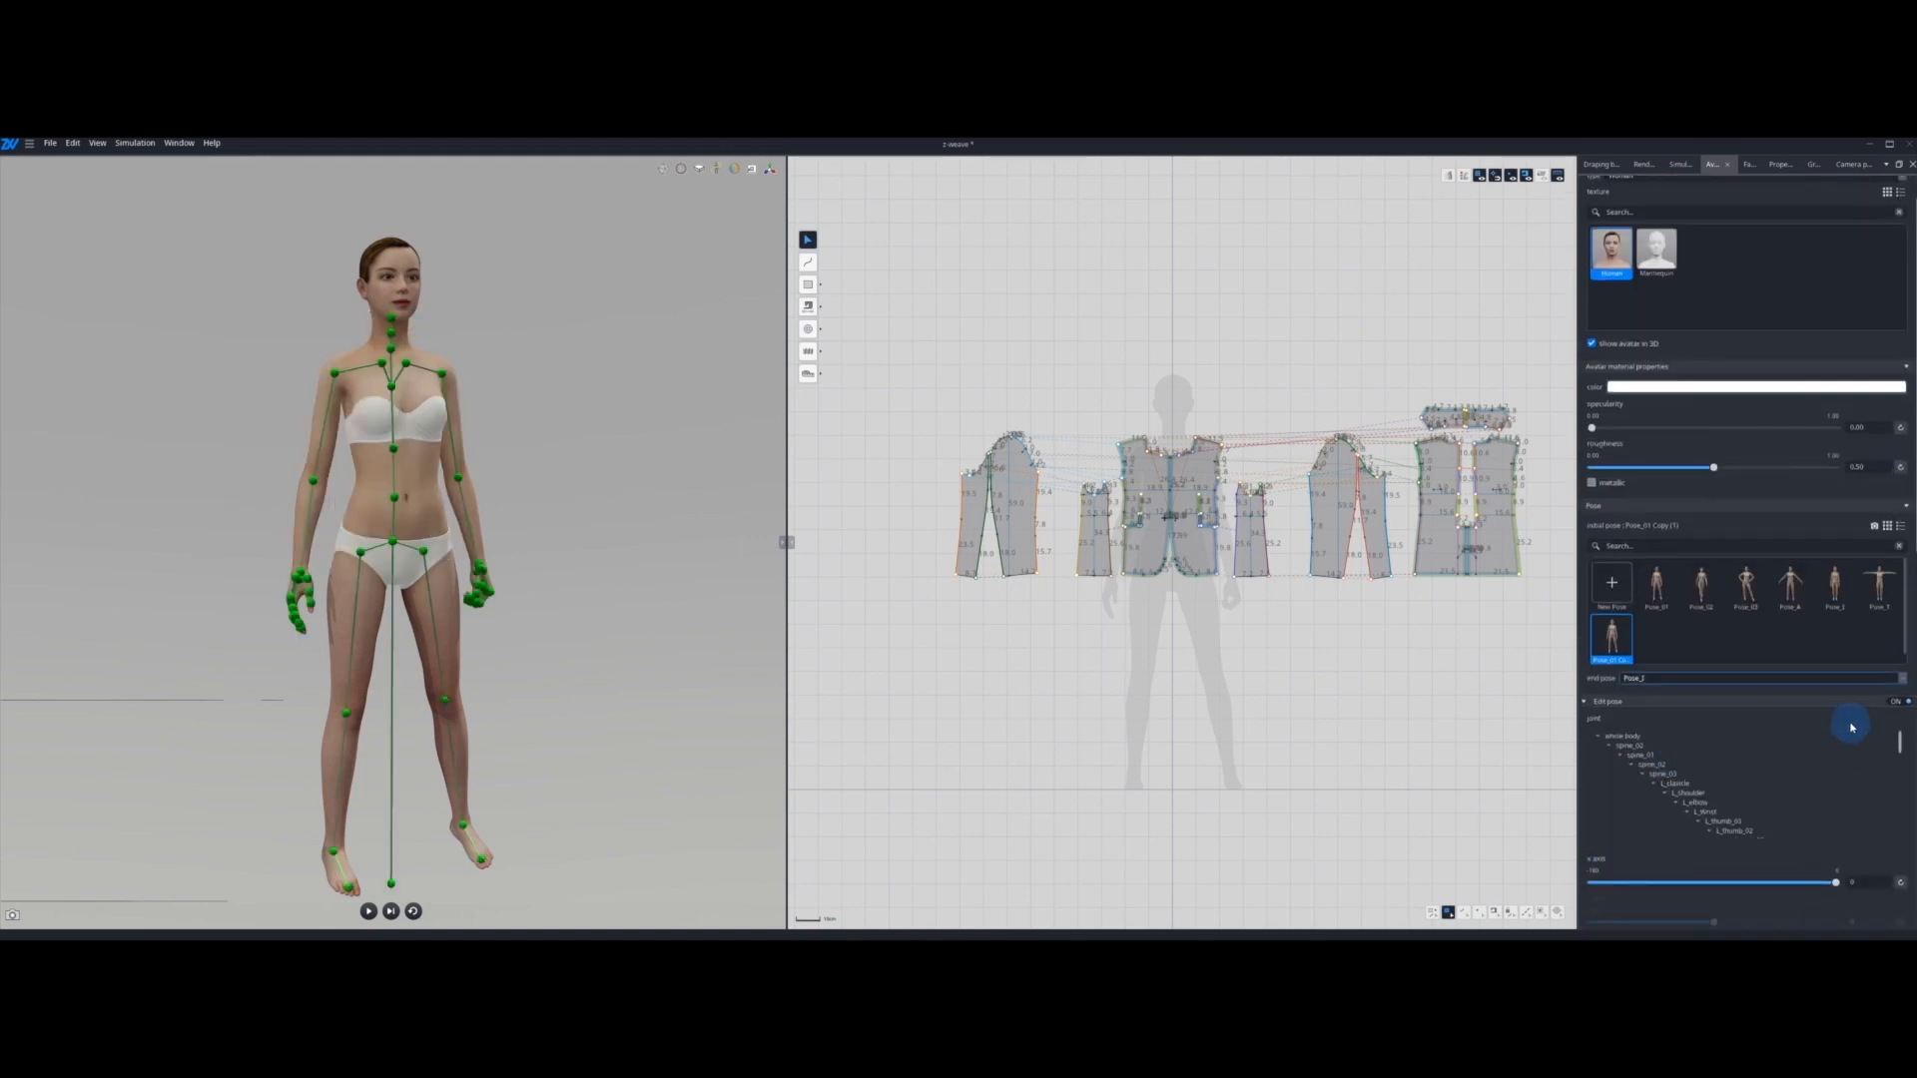
scroll(1769, 865, down, 1)
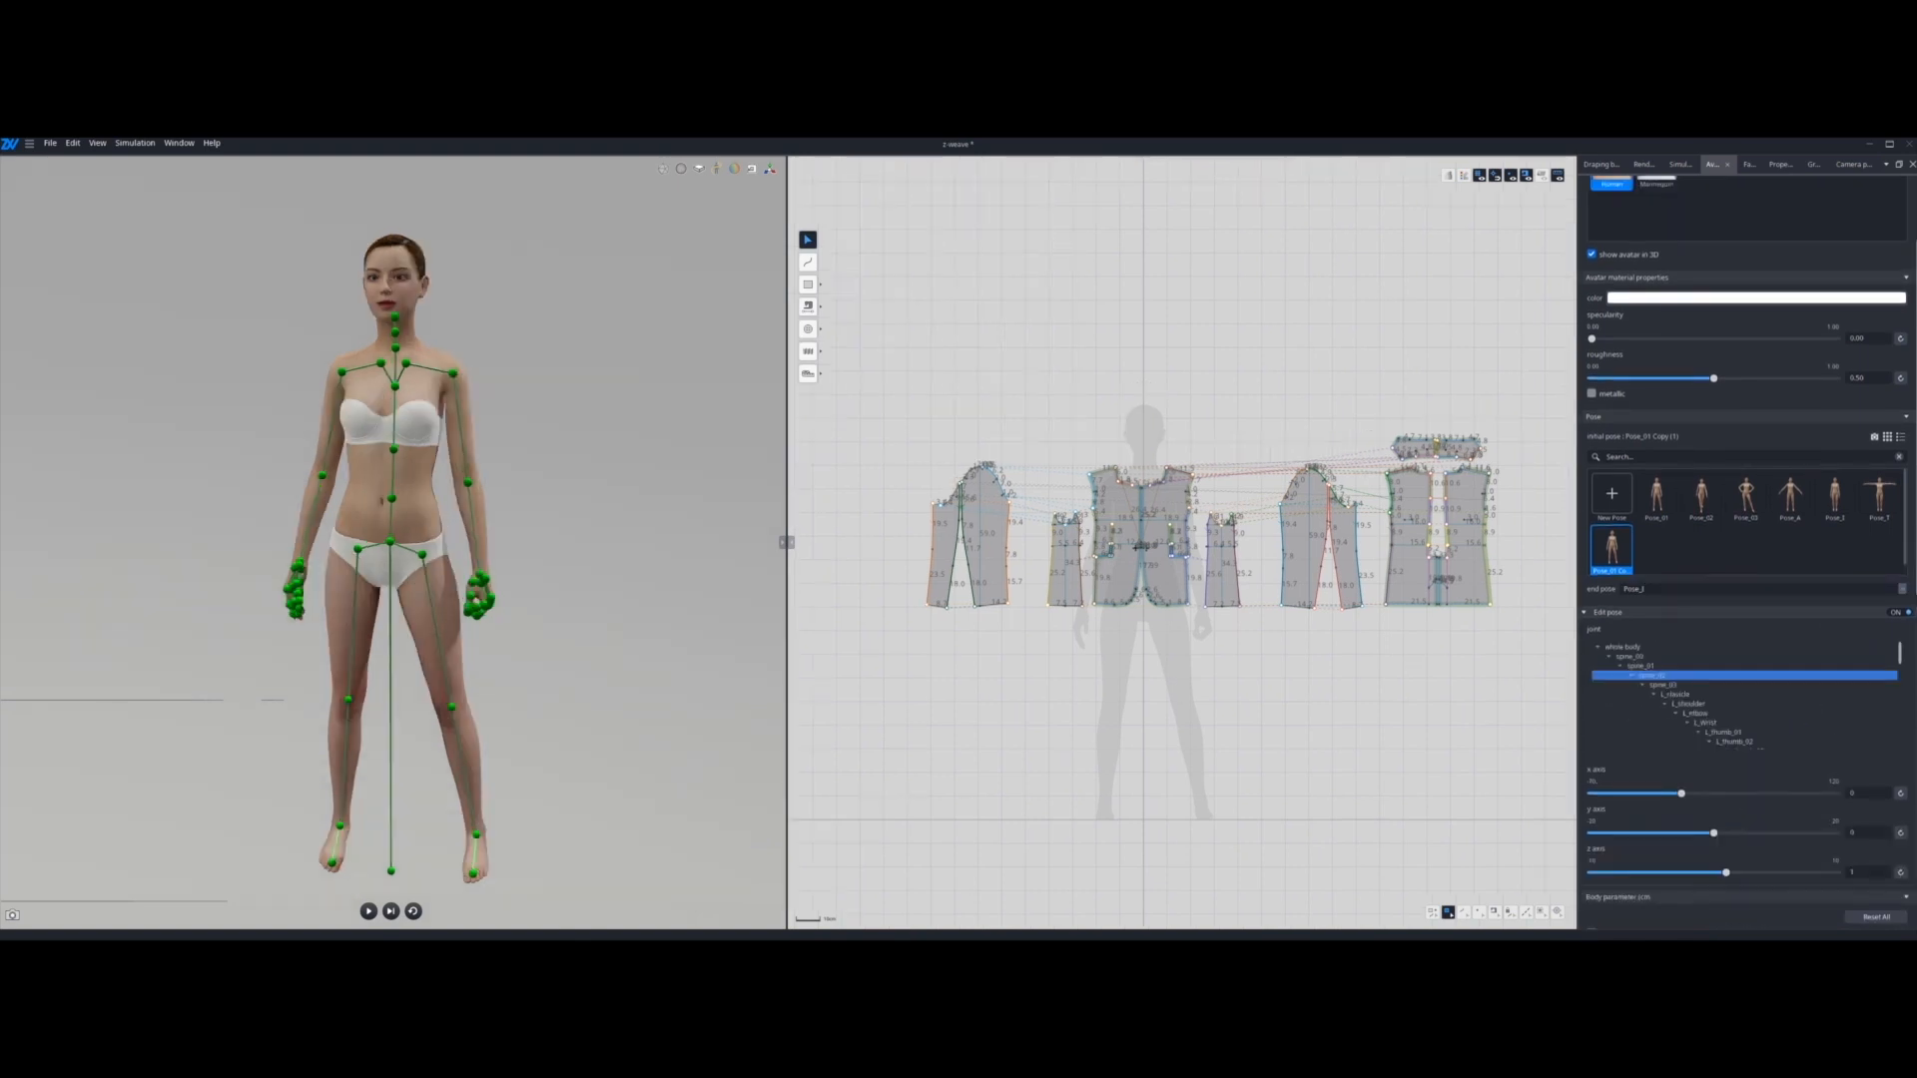
click(1898, 614)
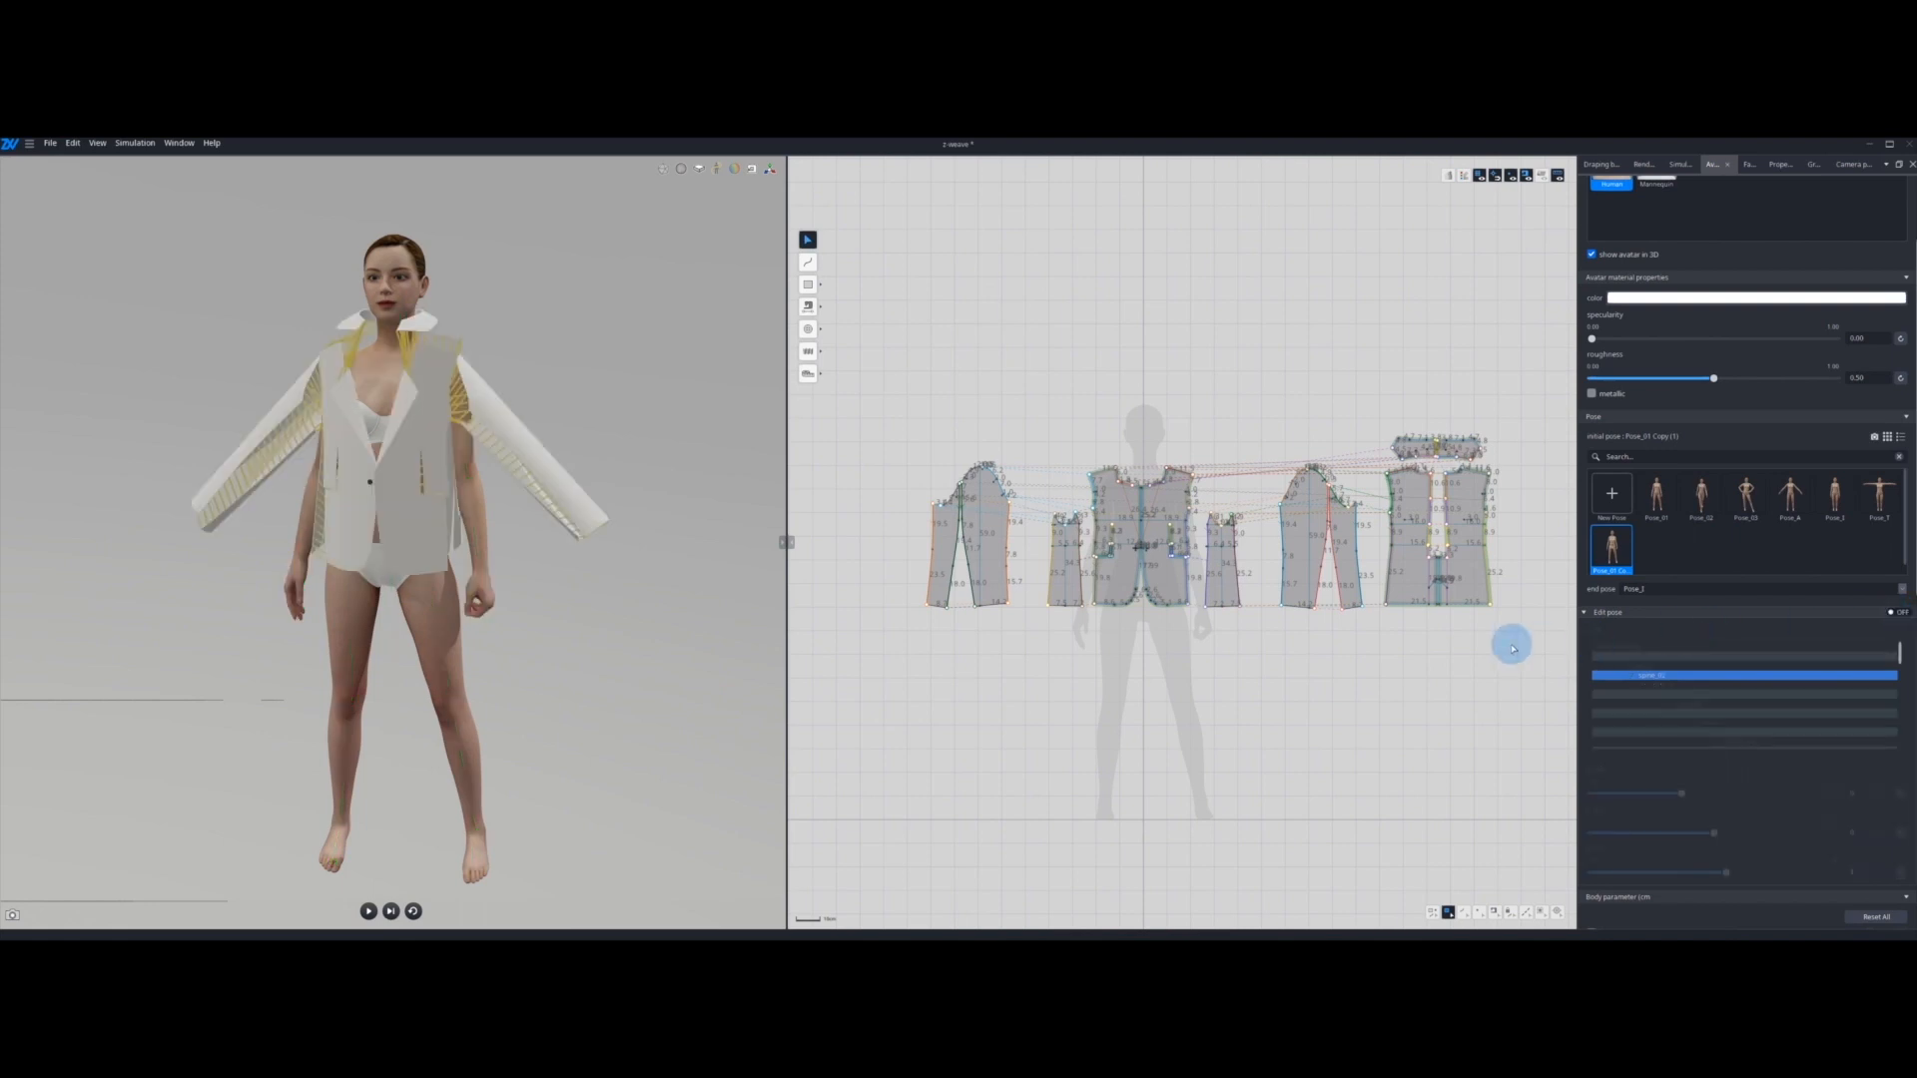
drag(1511, 645, 872, 382)
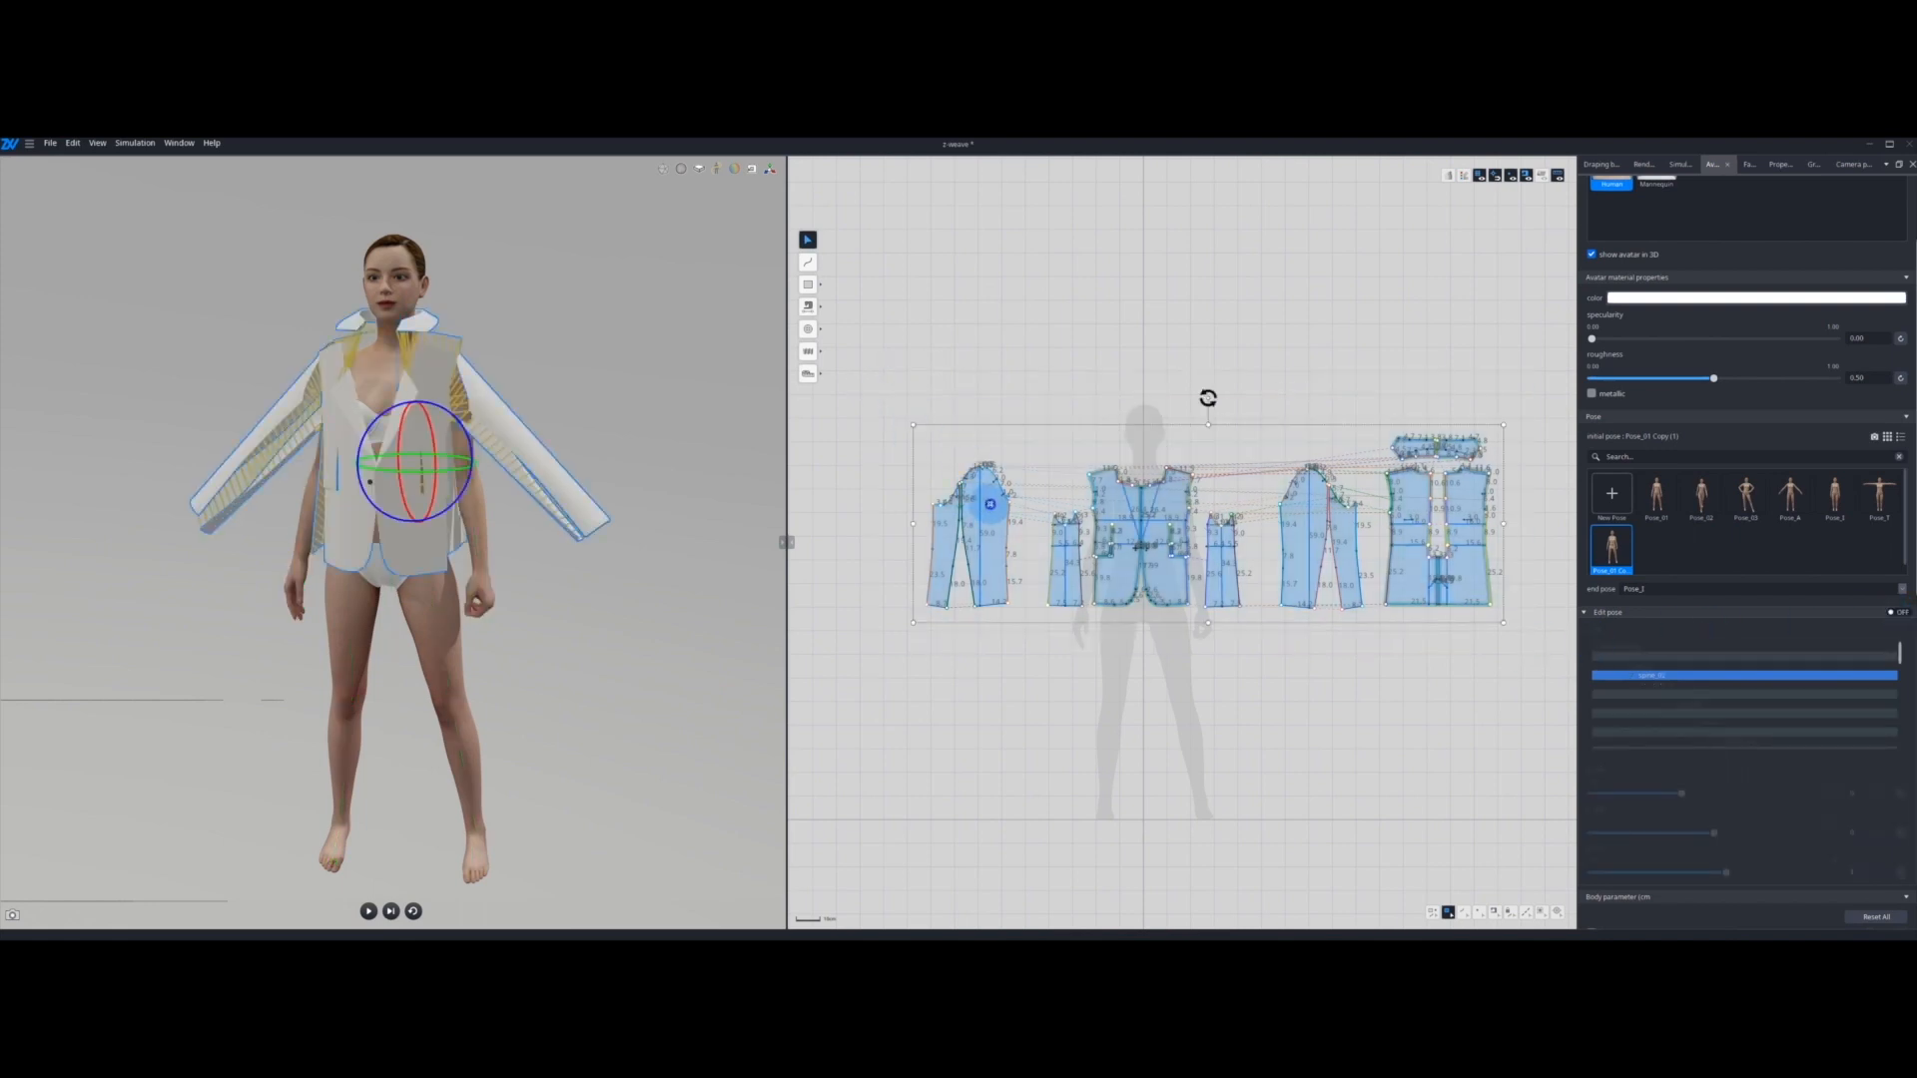
right_click(989, 504)
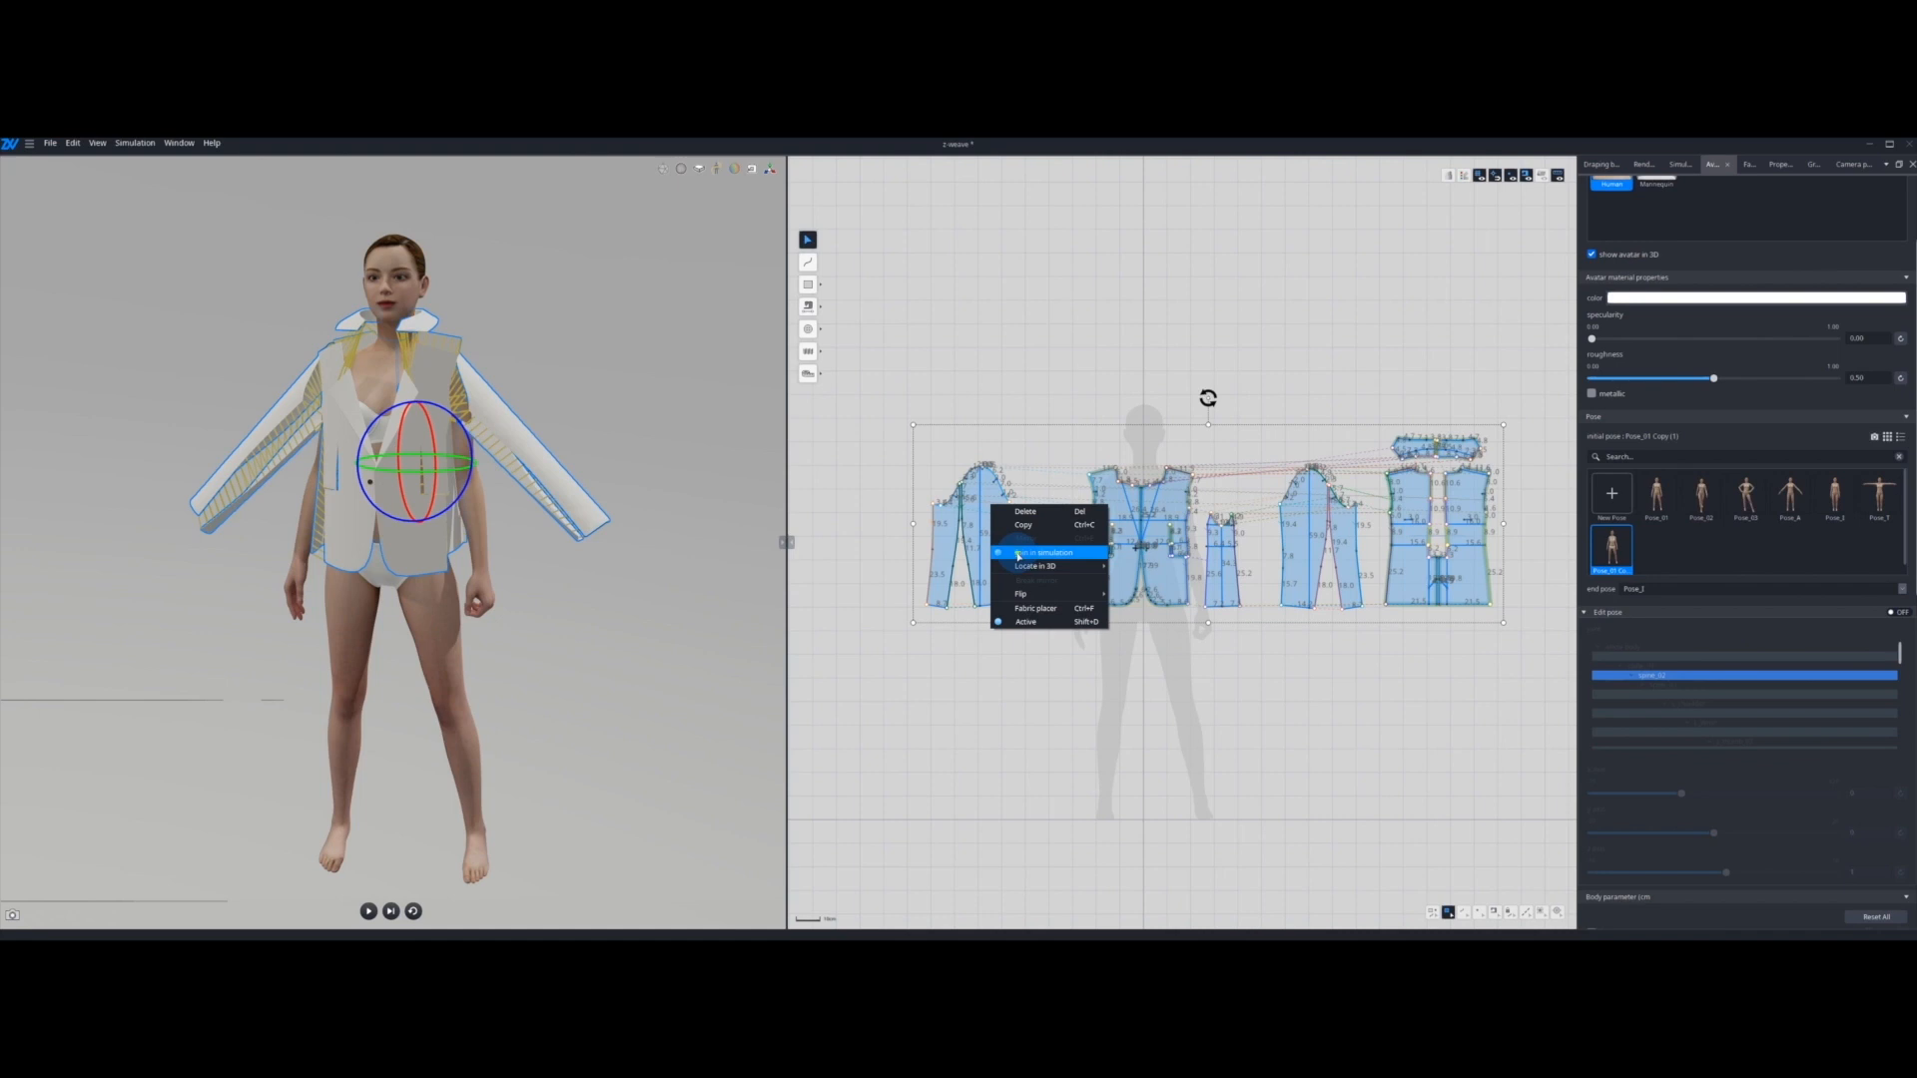
click(1018, 555)
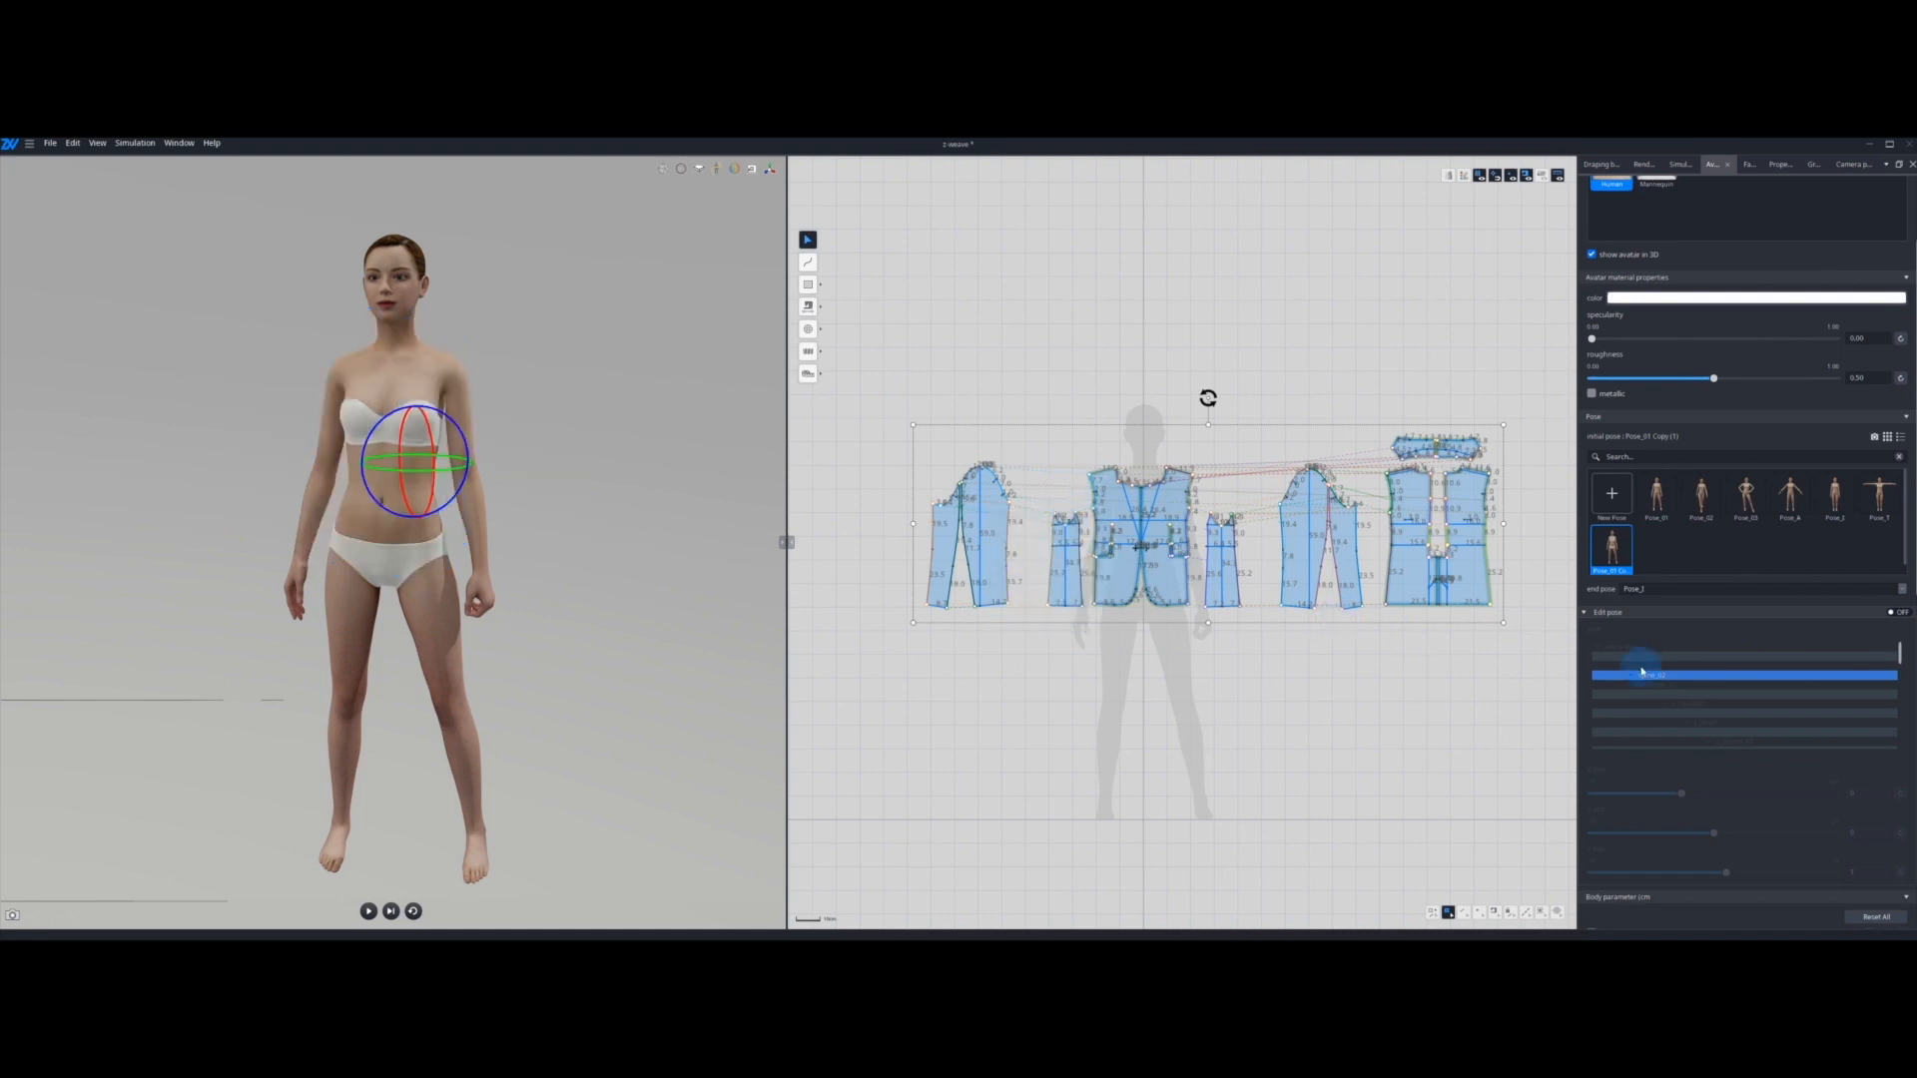
click(1897, 613)
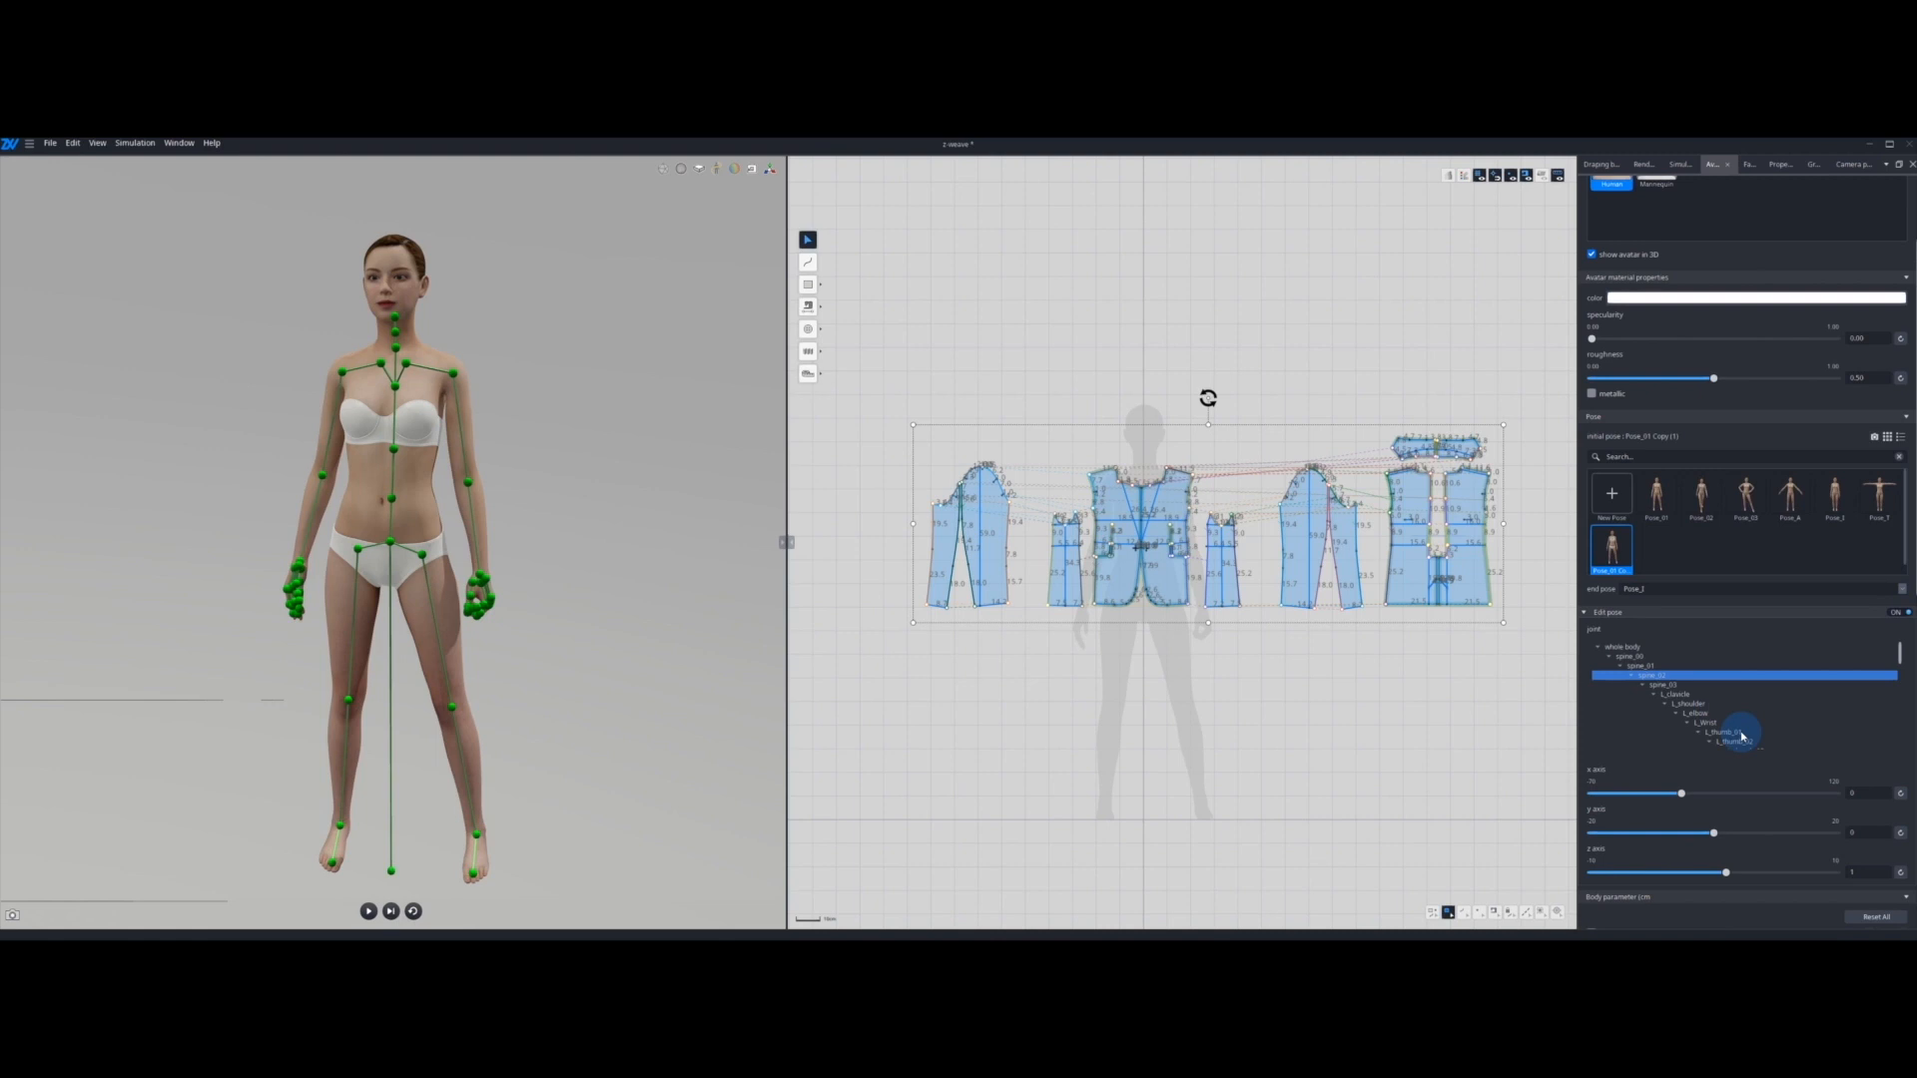
Step: Try selecting shoulder and thumb joints from the joint list, and set the spine_02 joint's x axis rotation to 10
click(1690, 704)
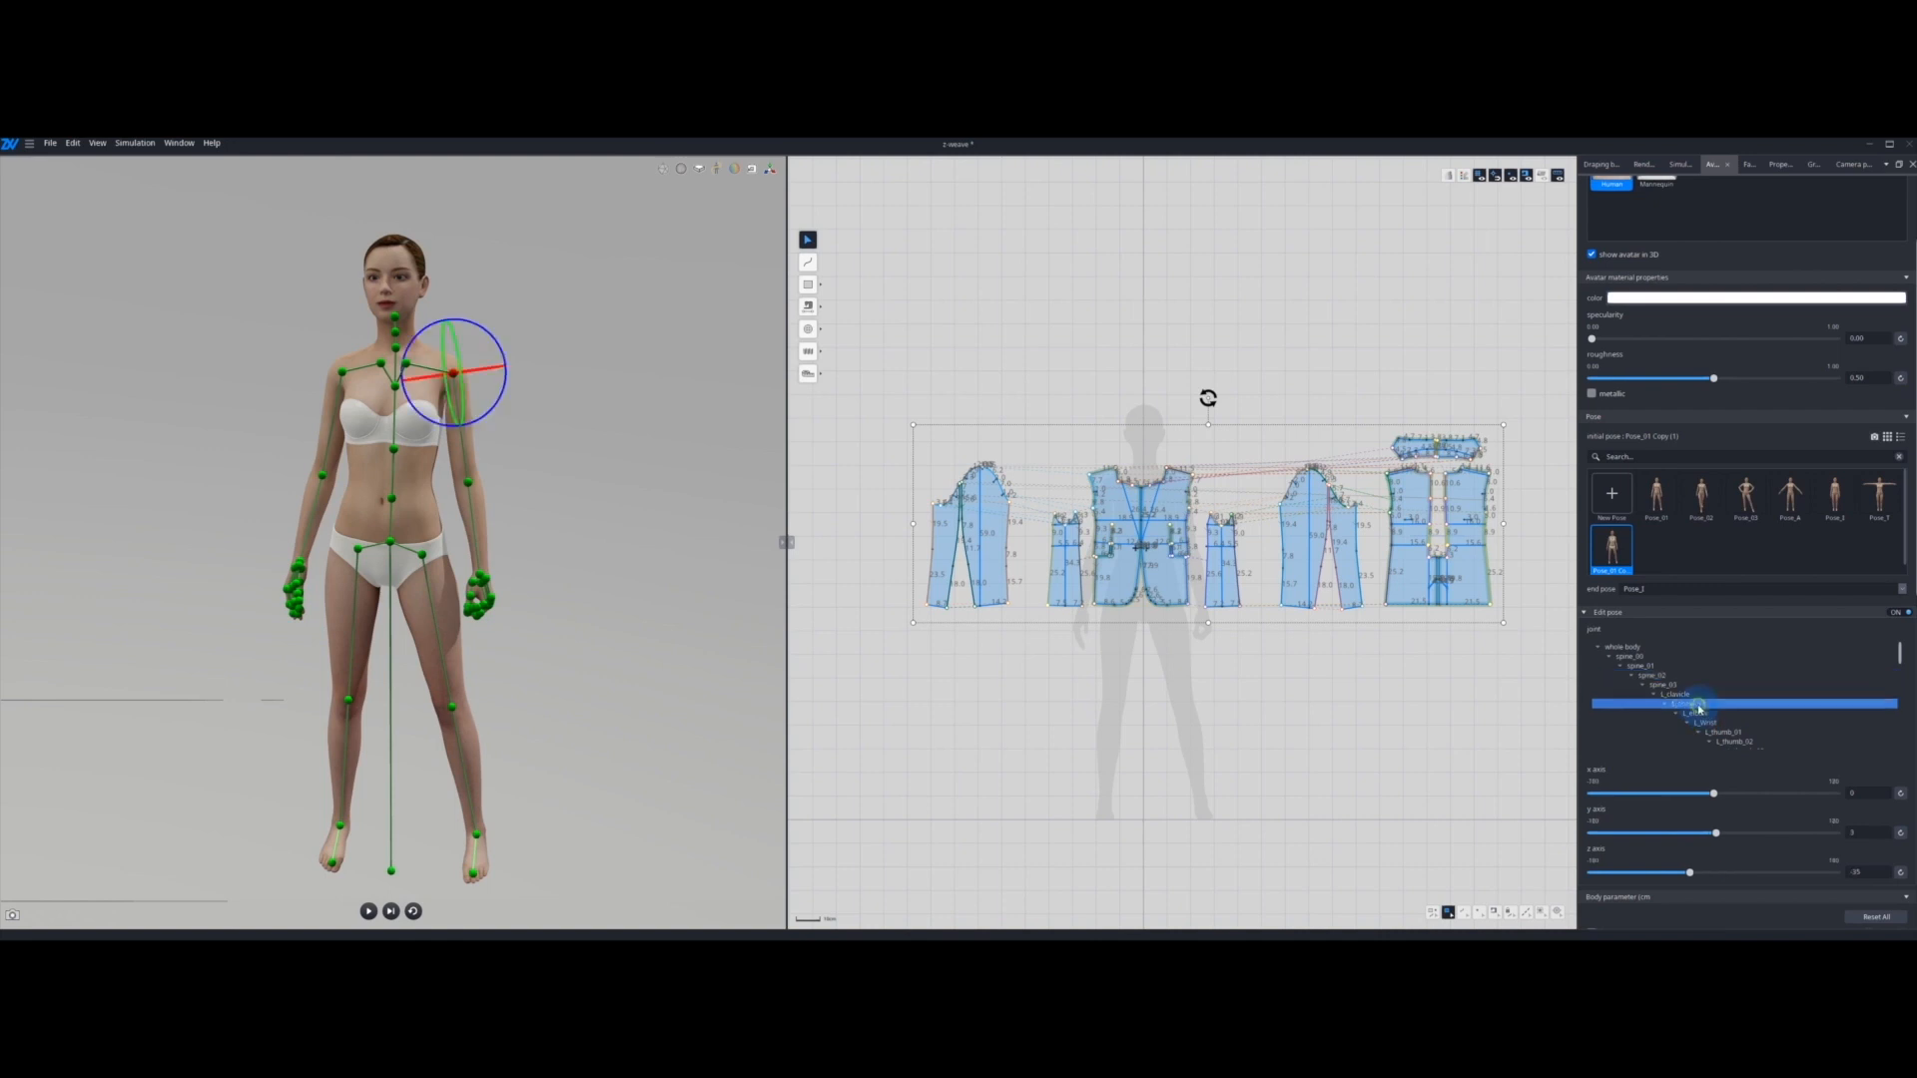
click(1734, 733)
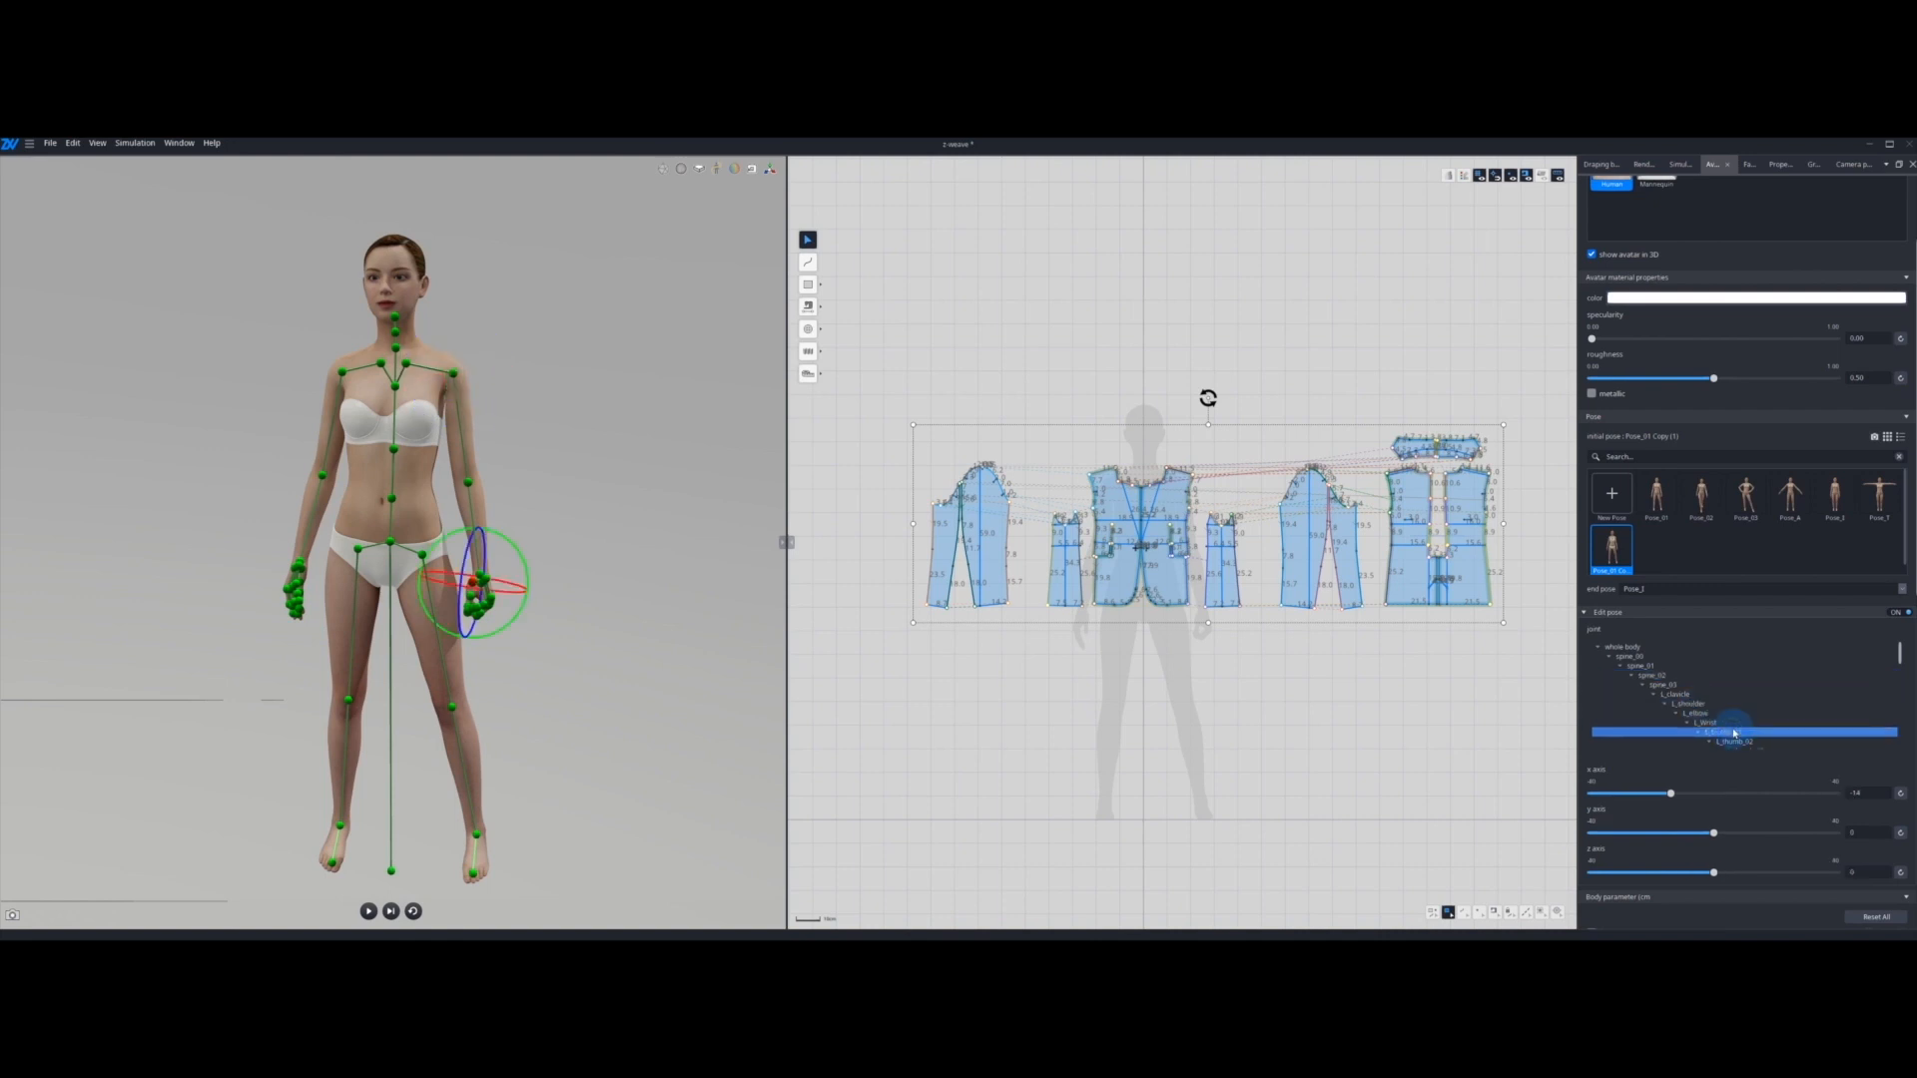
click(1673, 677)
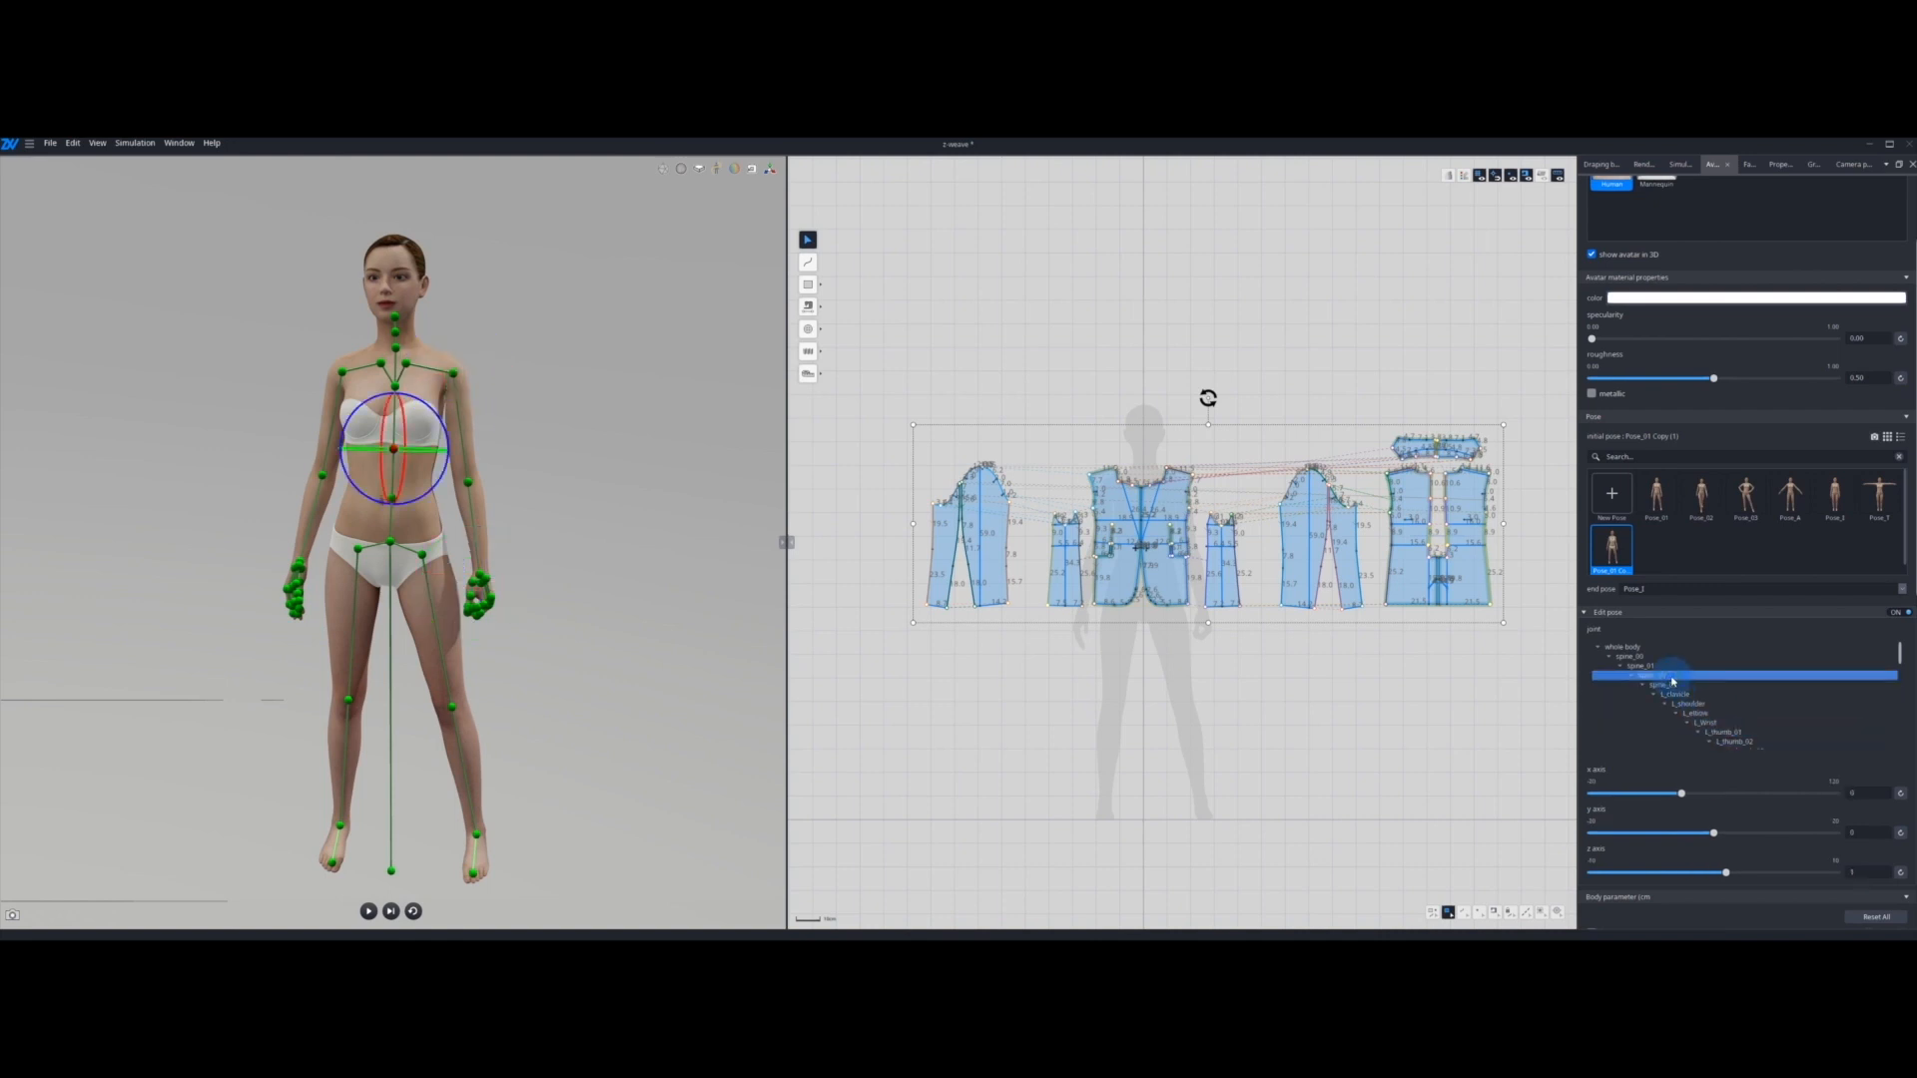
click(1681, 794)
drag(1677, 795, 1694, 793)
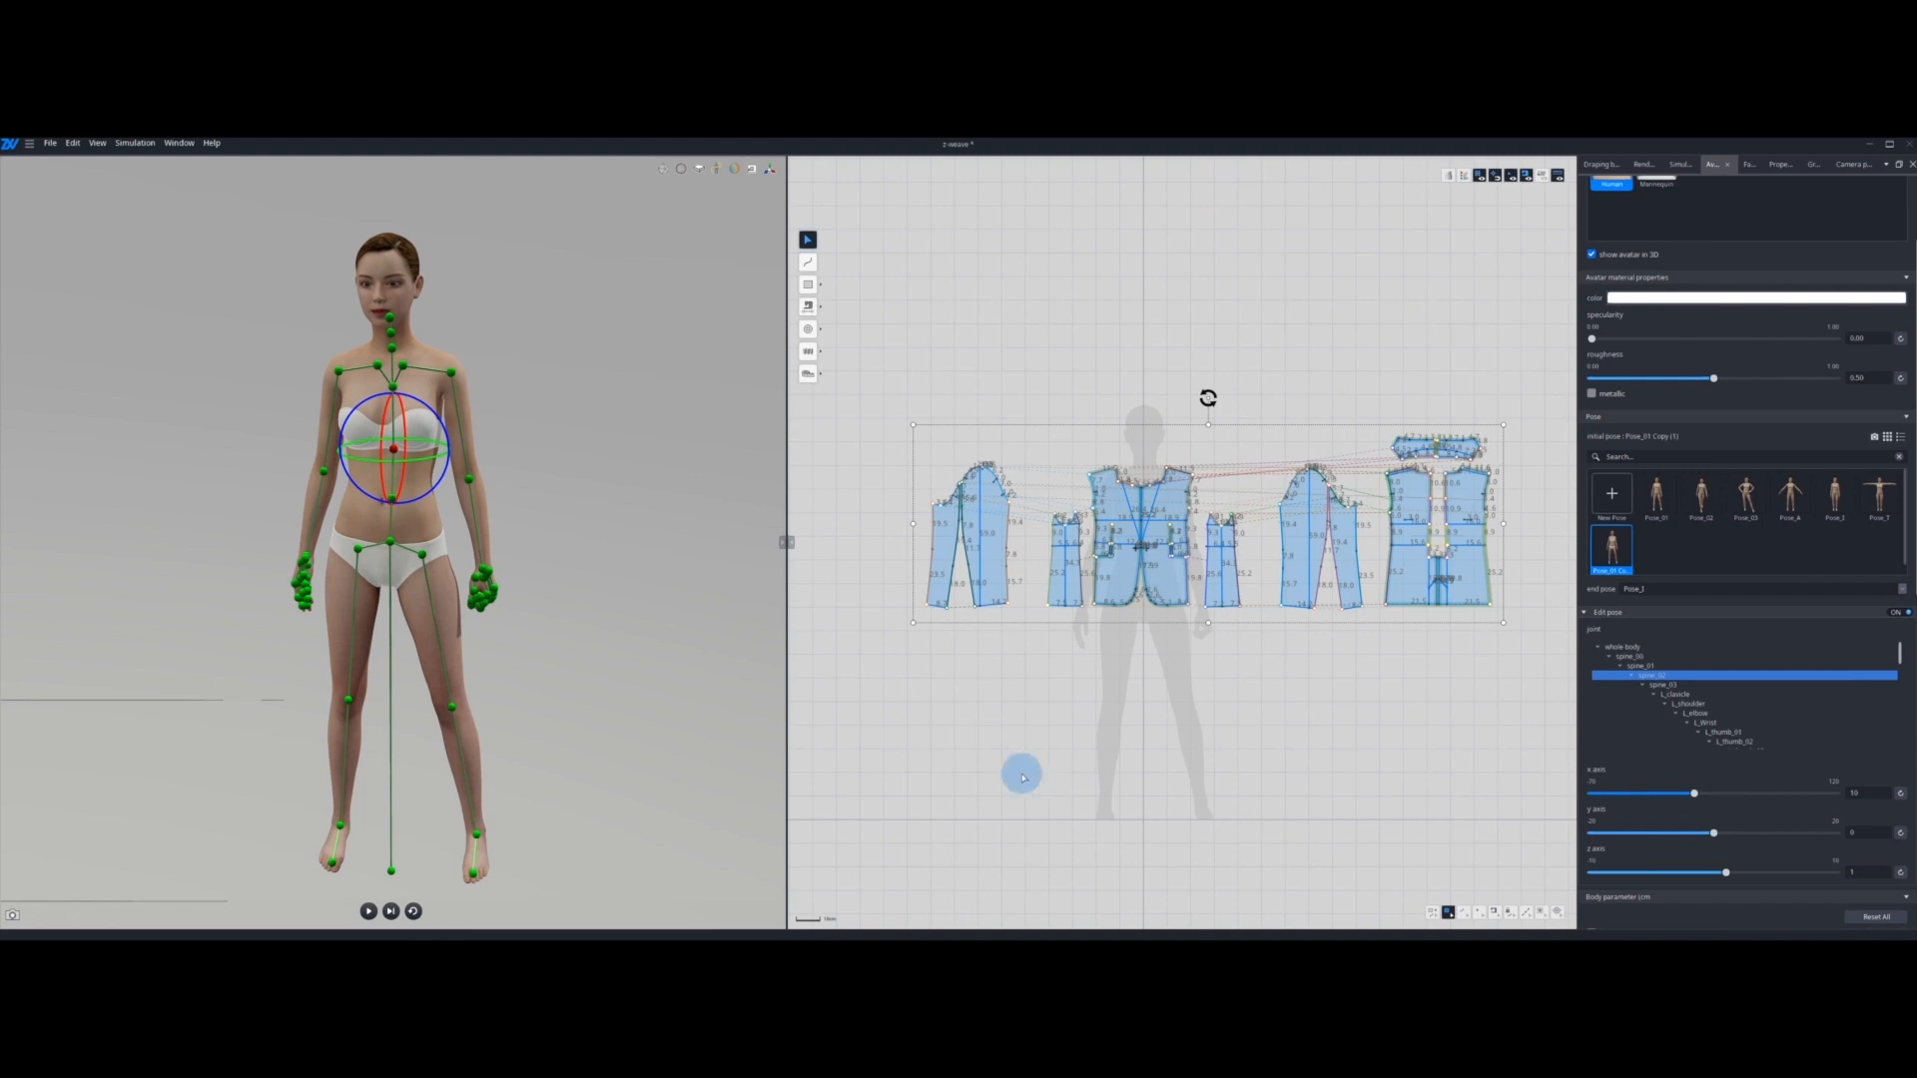
Step: Rotate the left shoulder joint to swing the arm forward, and bend the left elbow so the forearm points ahead
click(452, 375)
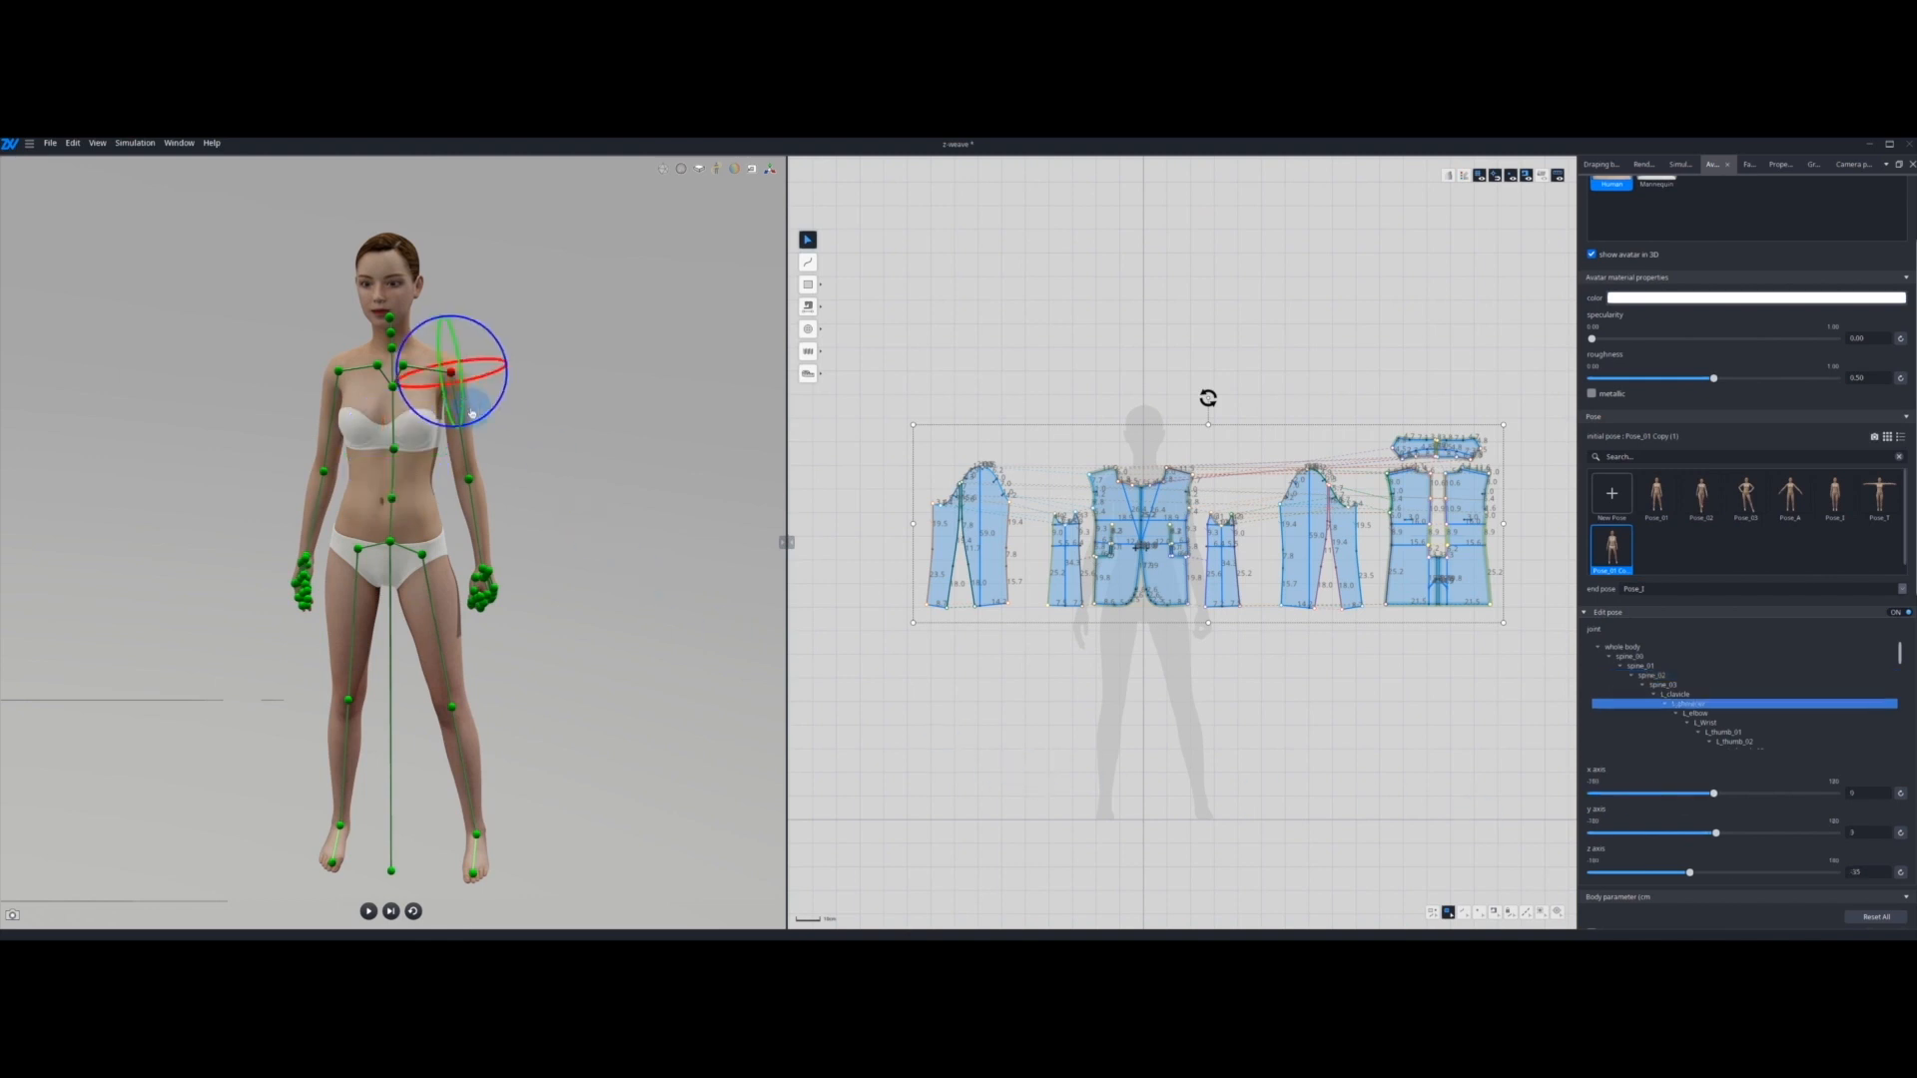
right_drag(611, 431, 456, 402)
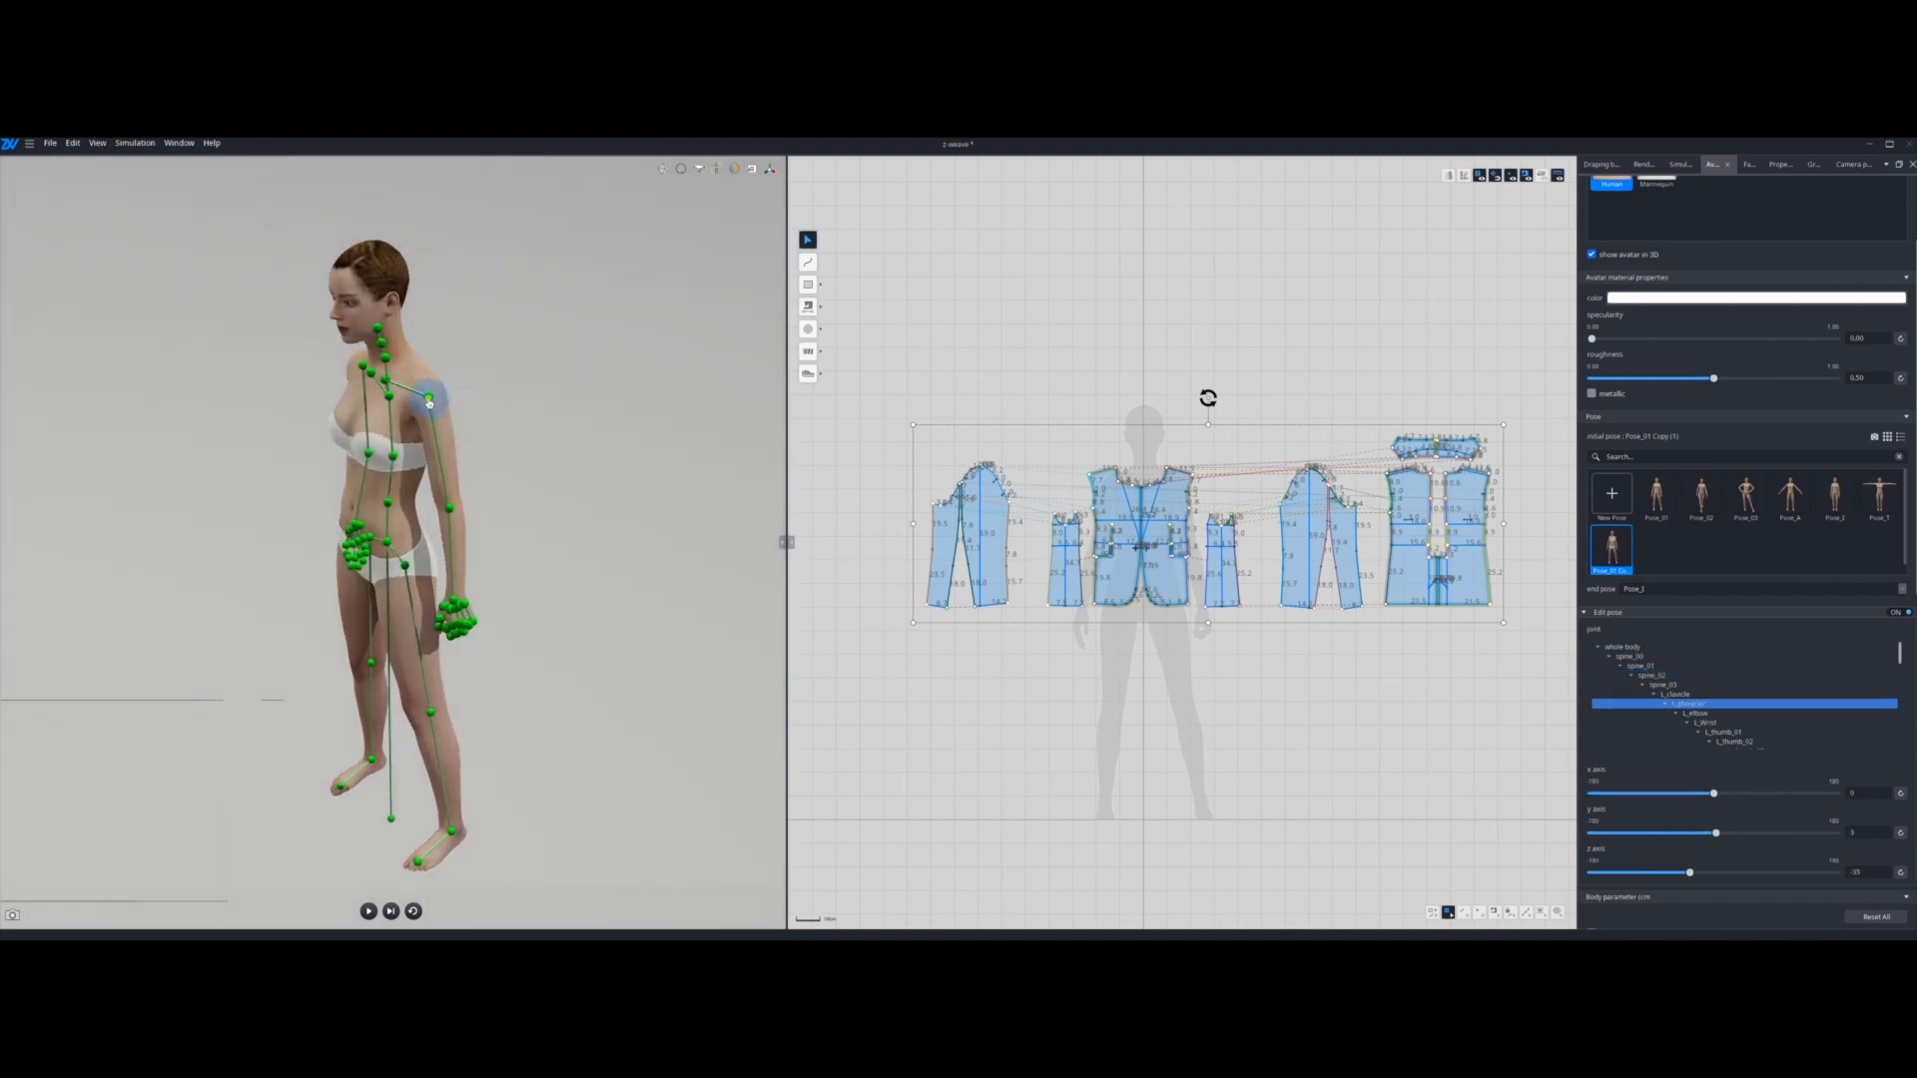
click(458, 366)
mouse_move(465, 362)
mouse_down()
mouse_move(483, 373)
mouse_move(471, 395)
mouse_up()
right_drag(445, 514, 407, 523)
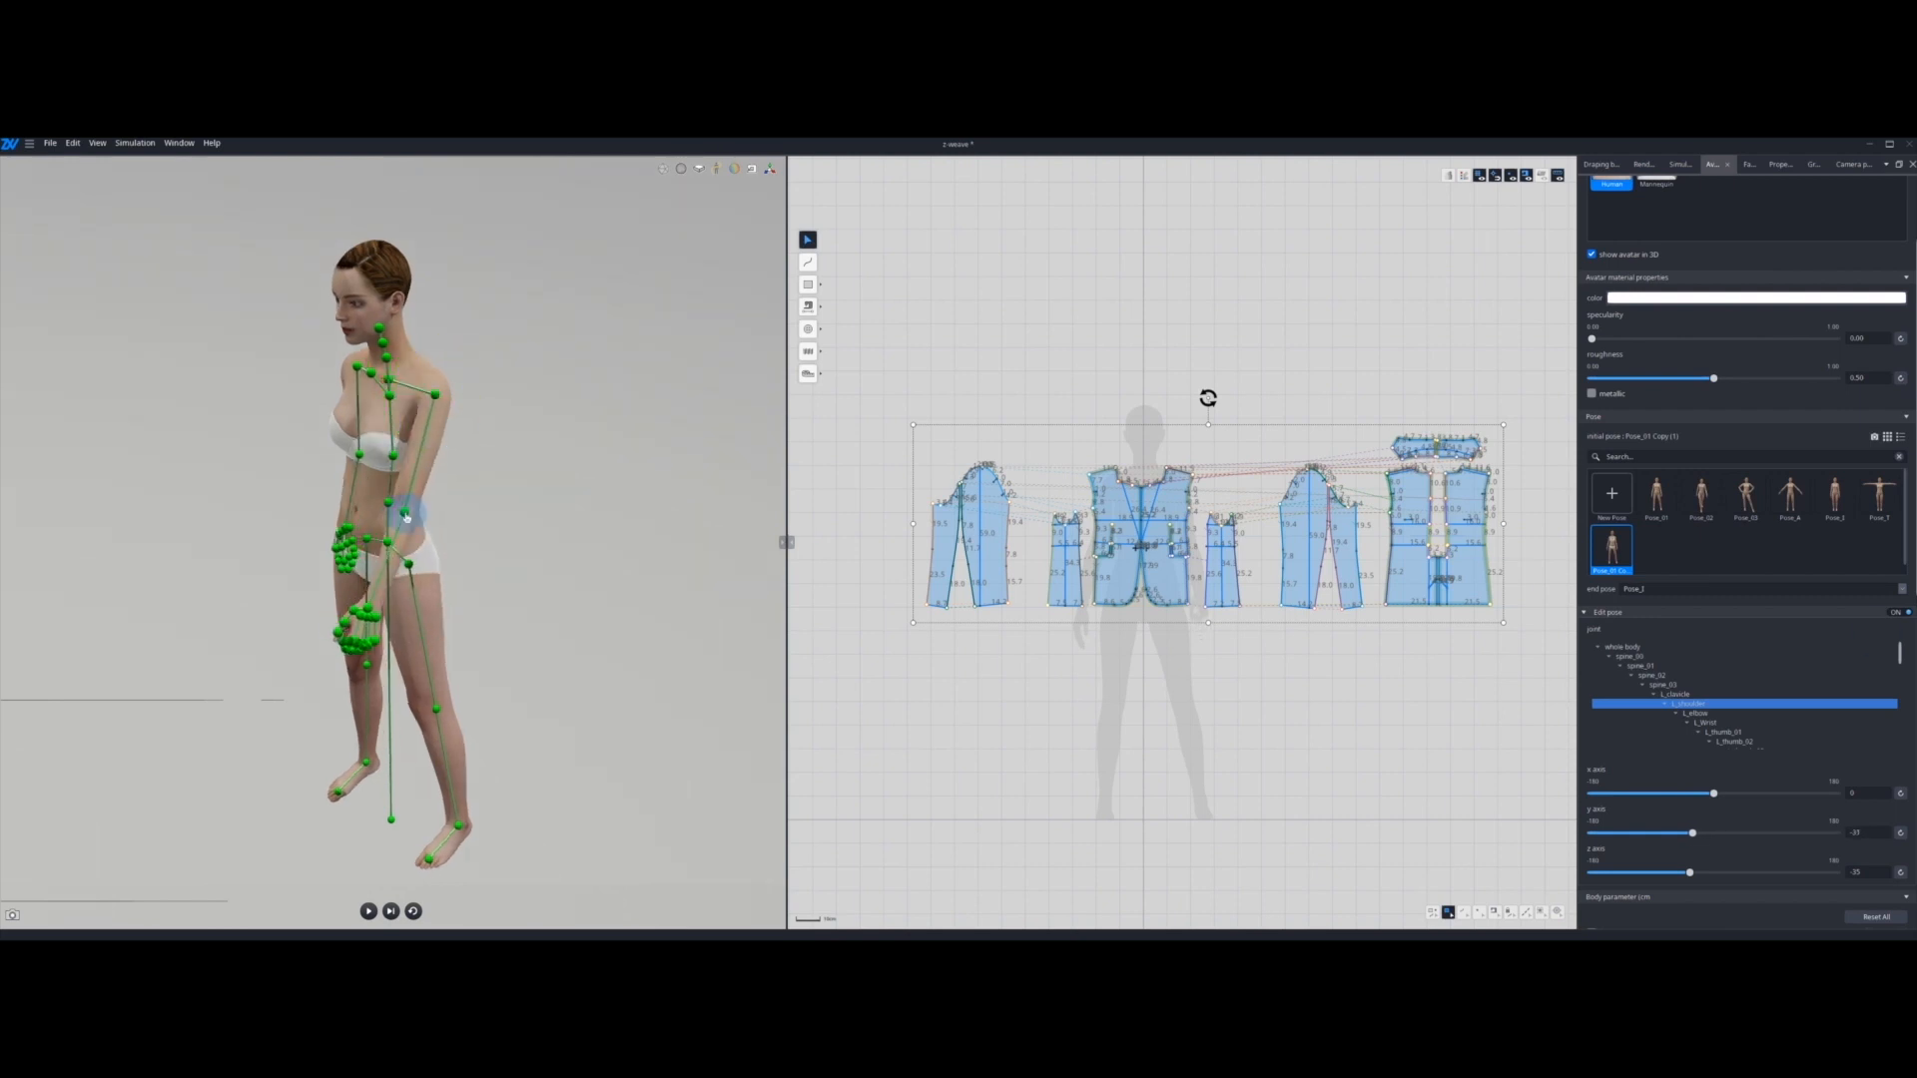
click(409, 521)
drag(464, 501, 434, 572)
Step: Rotate the right shoulder joint to swing the arm backward, and bend the right elbow
right_drag(559, 499, 778, 556)
click(407, 400)
right_drag(499, 392, 458, 385)
drag(458, 389, 447, 433)
click(329, 502)
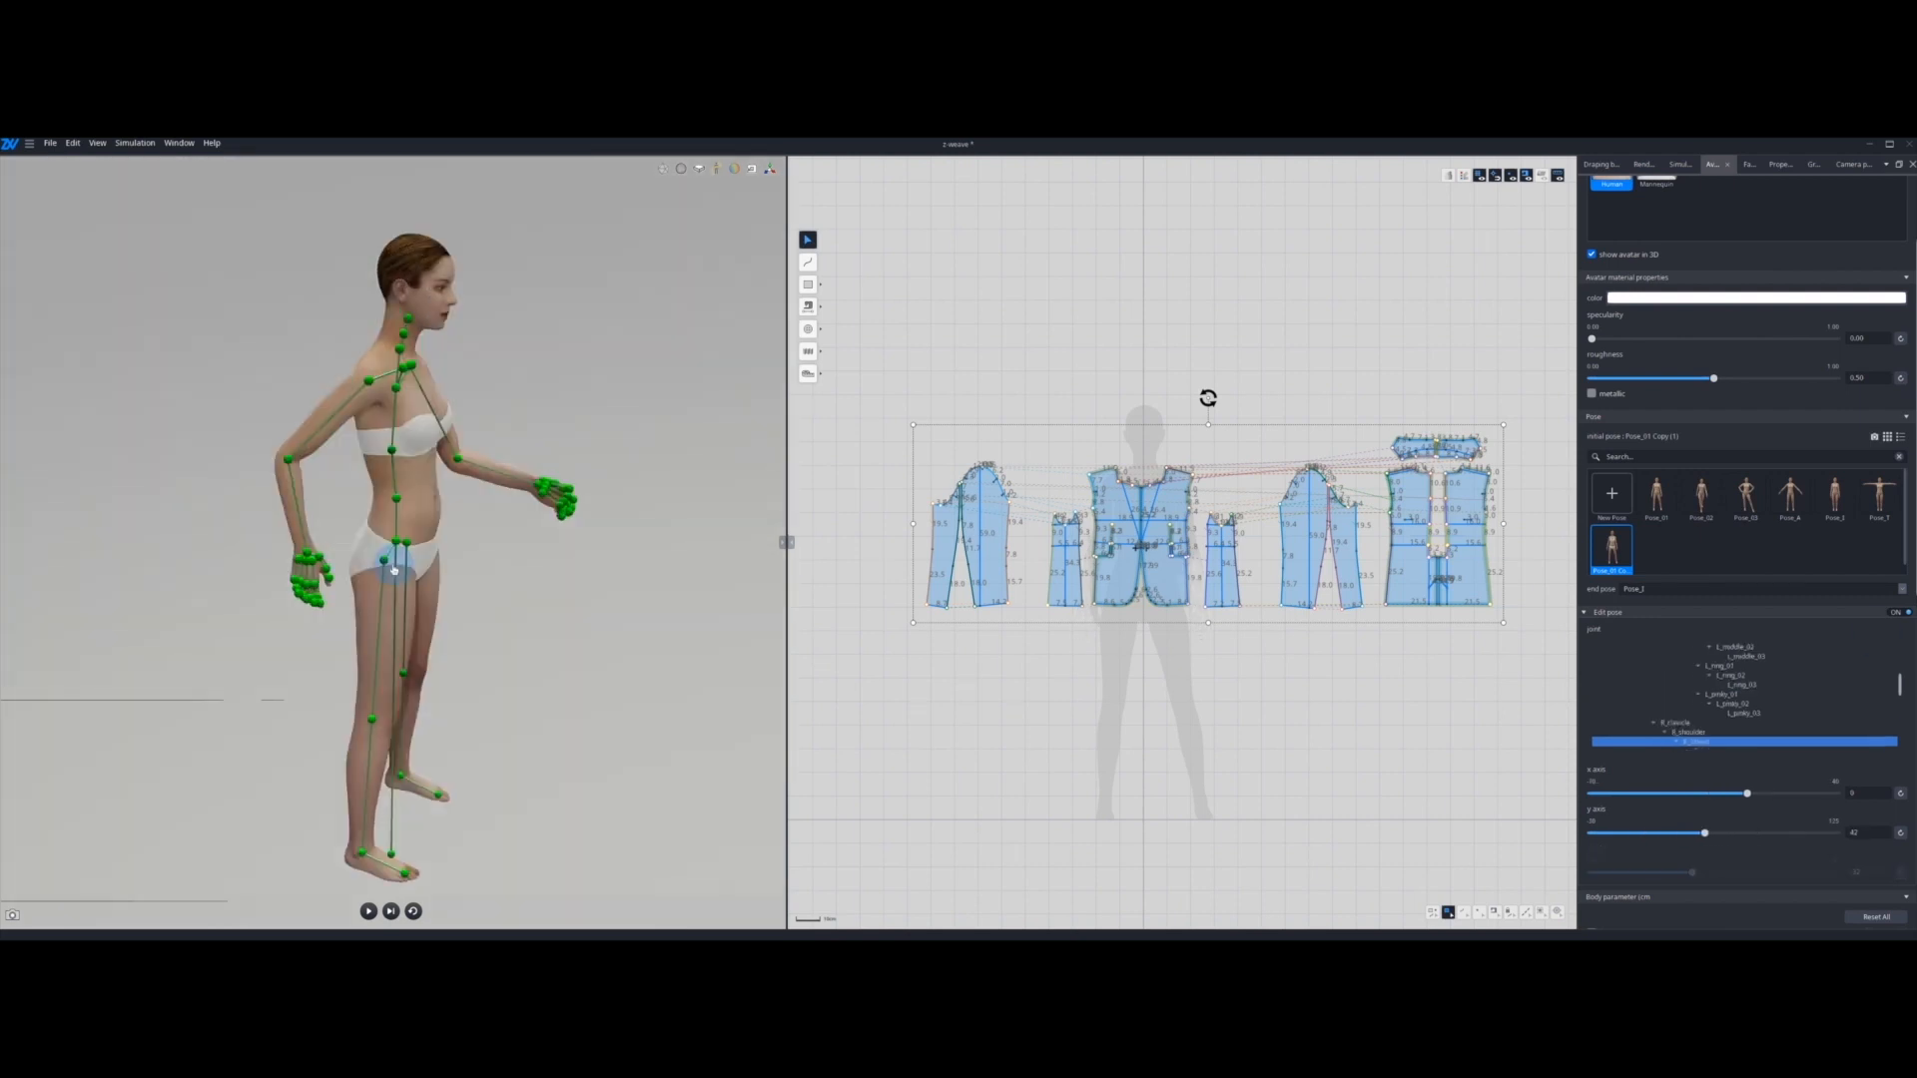
Step: Swing the right leg backward at the hip and bend the right knee to raise the lower leg behind the body
click(393, 562)
click(289, 681)
drag(442, 574, 338, 710)
Step: Raise the left thigh forward at the hip, bend the left knee, and fine-tune the hip angle for a running stance
right_drag(539, 599, 350, 608)
click(377, 560)
drag(427, 546, 442, 597)
click(280, 673)
drag(333, 667, 320, 612)
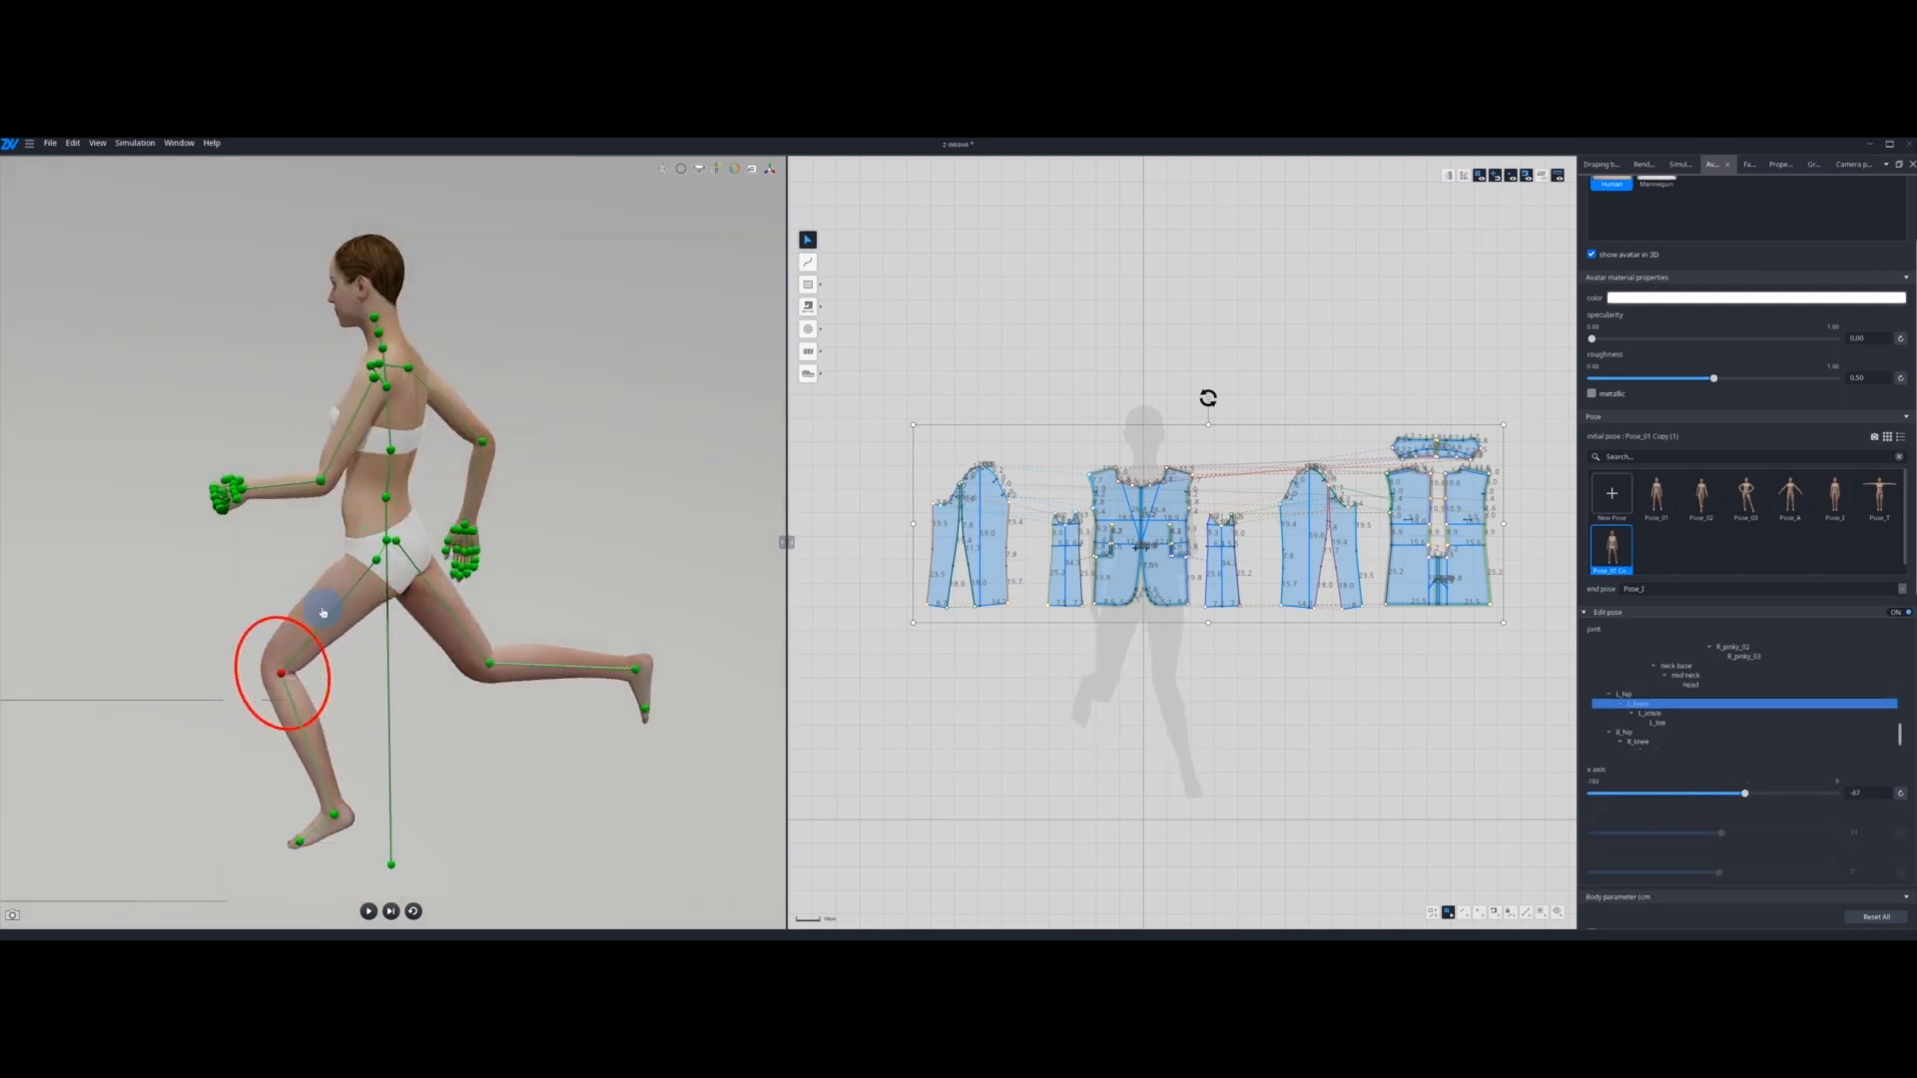
click(376, 561)
drag(427, 562, 428, 591)
right_drag(424, 695, 721, 695)
click(721, 694)
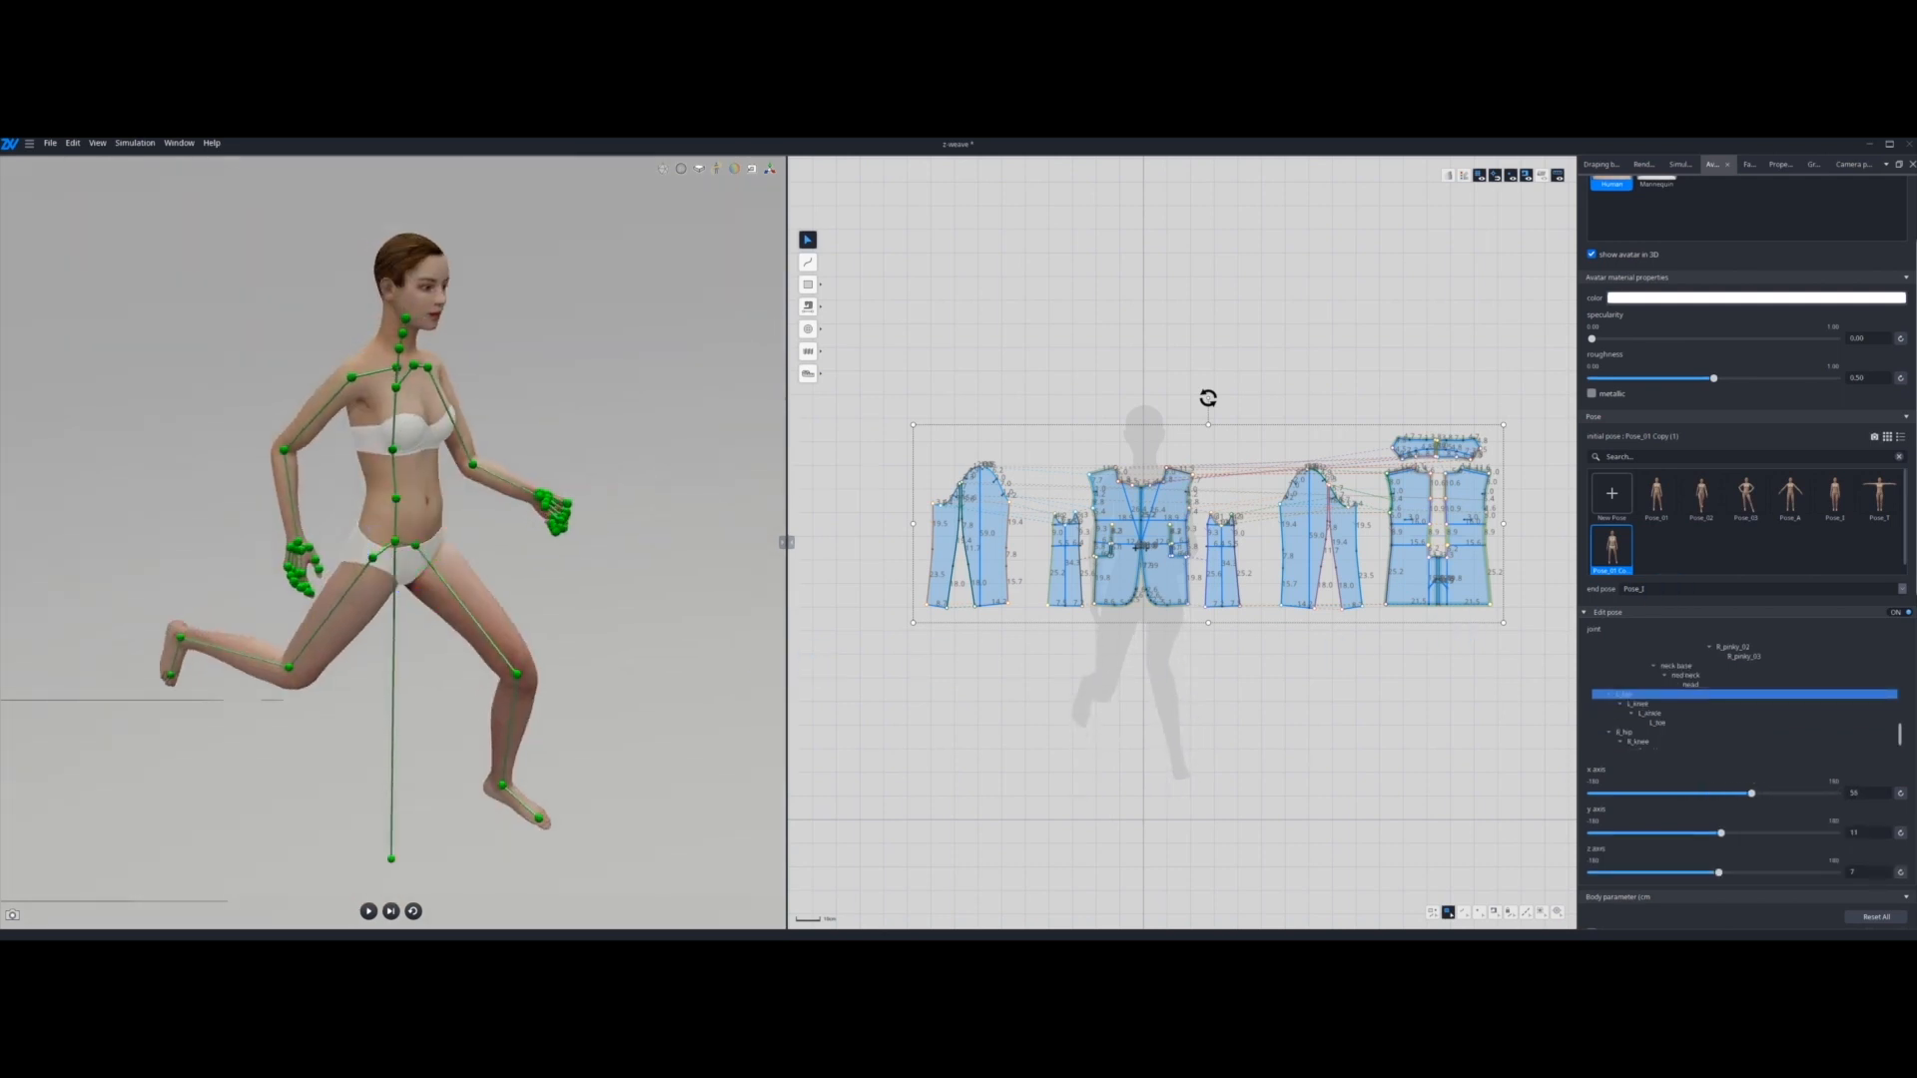
Step: Finish pose editing and rename the edited copy of Pose_01 as running
click(1664, 556)
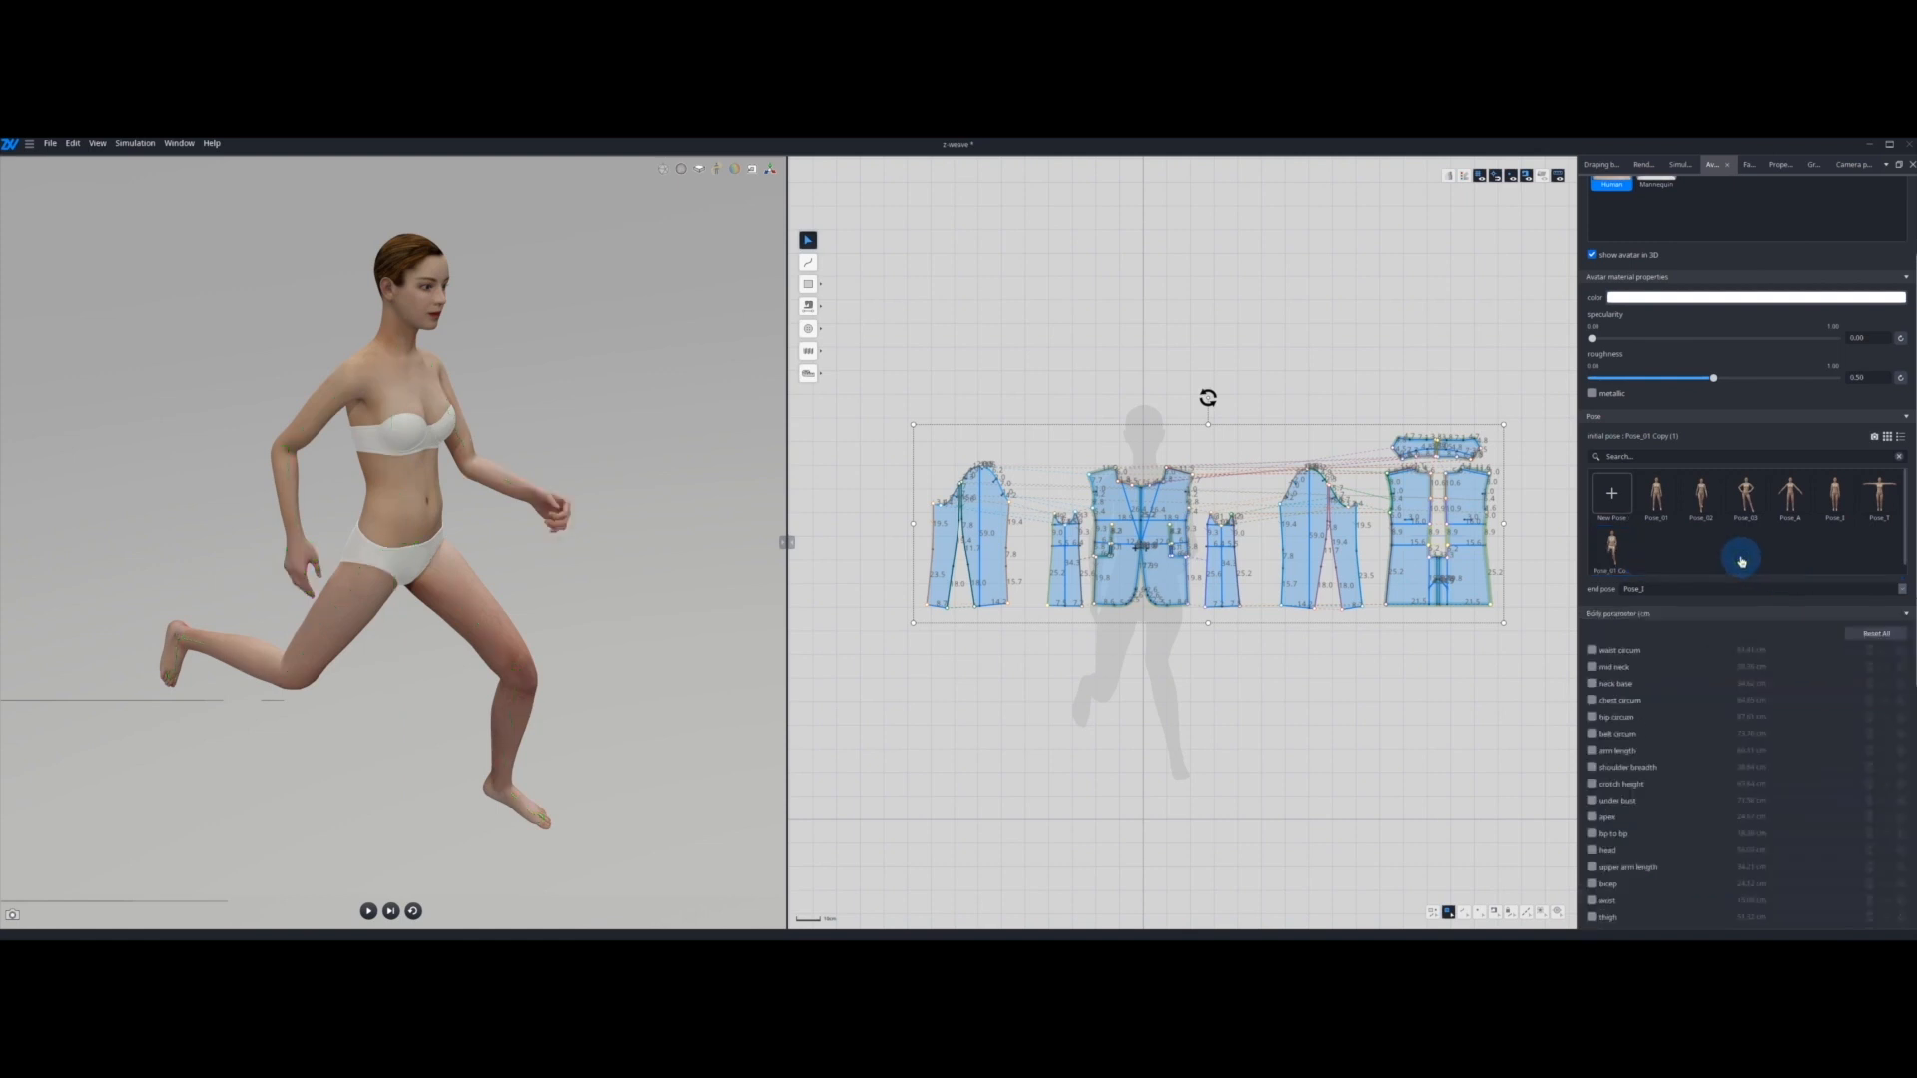
click(1612, 549)
mouse_move(567, 718)
right_down()
mouse_move(150, 715)
mouse_move(550, 711)
right_up()
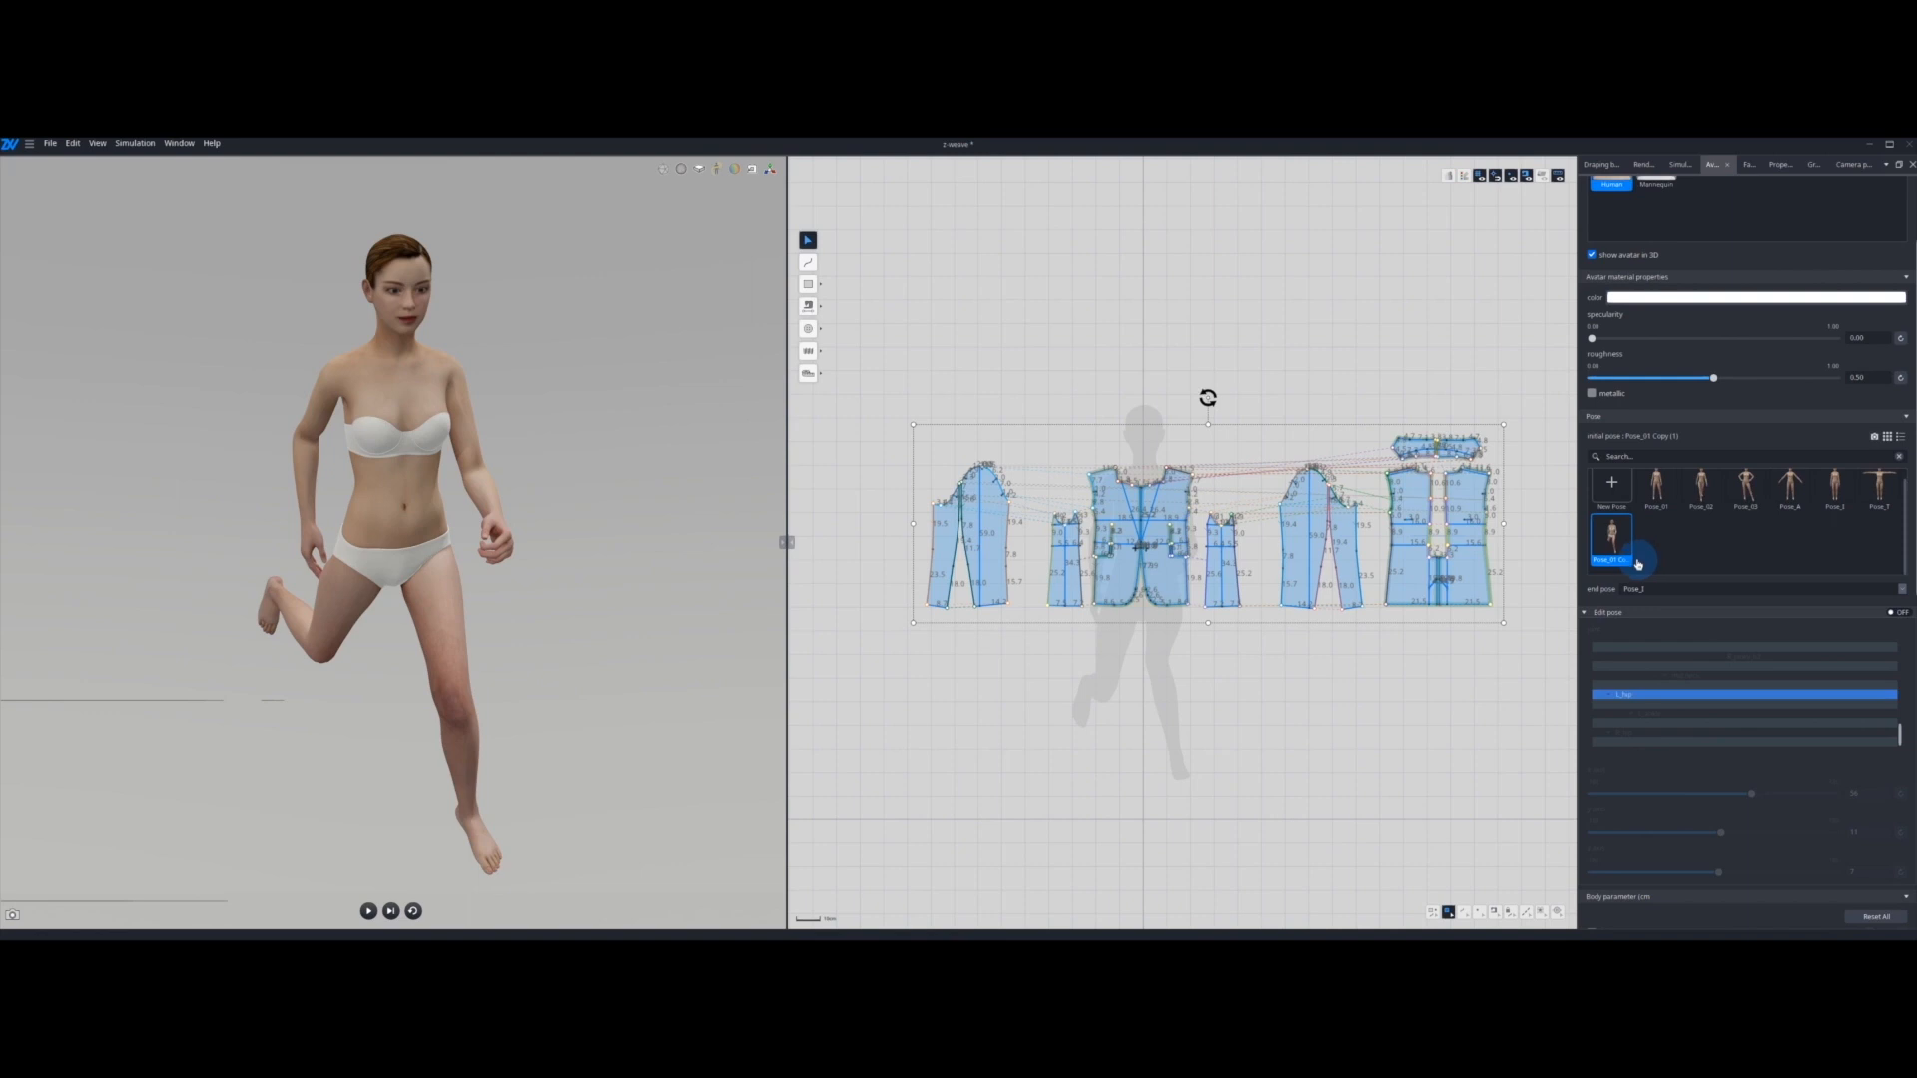
right_click(1624, 565)
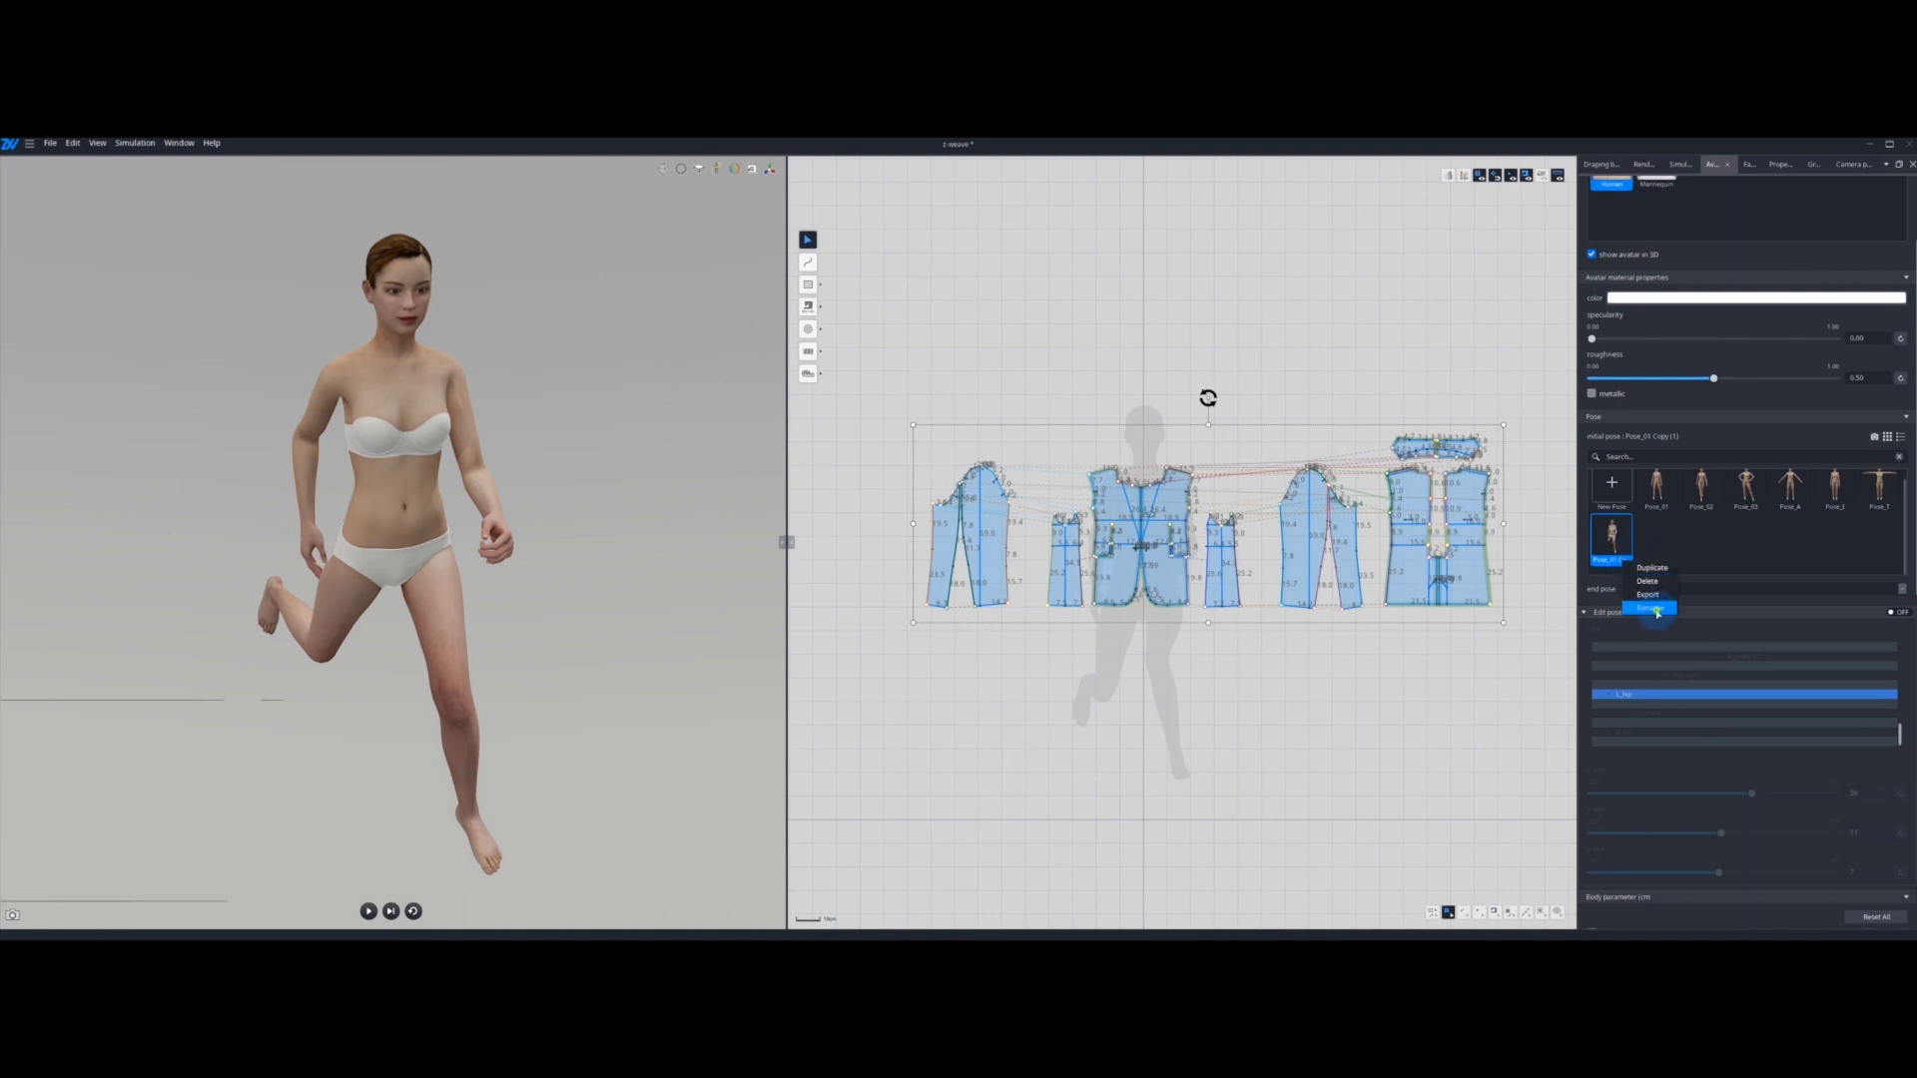
click(1651, 612)
text(runn)
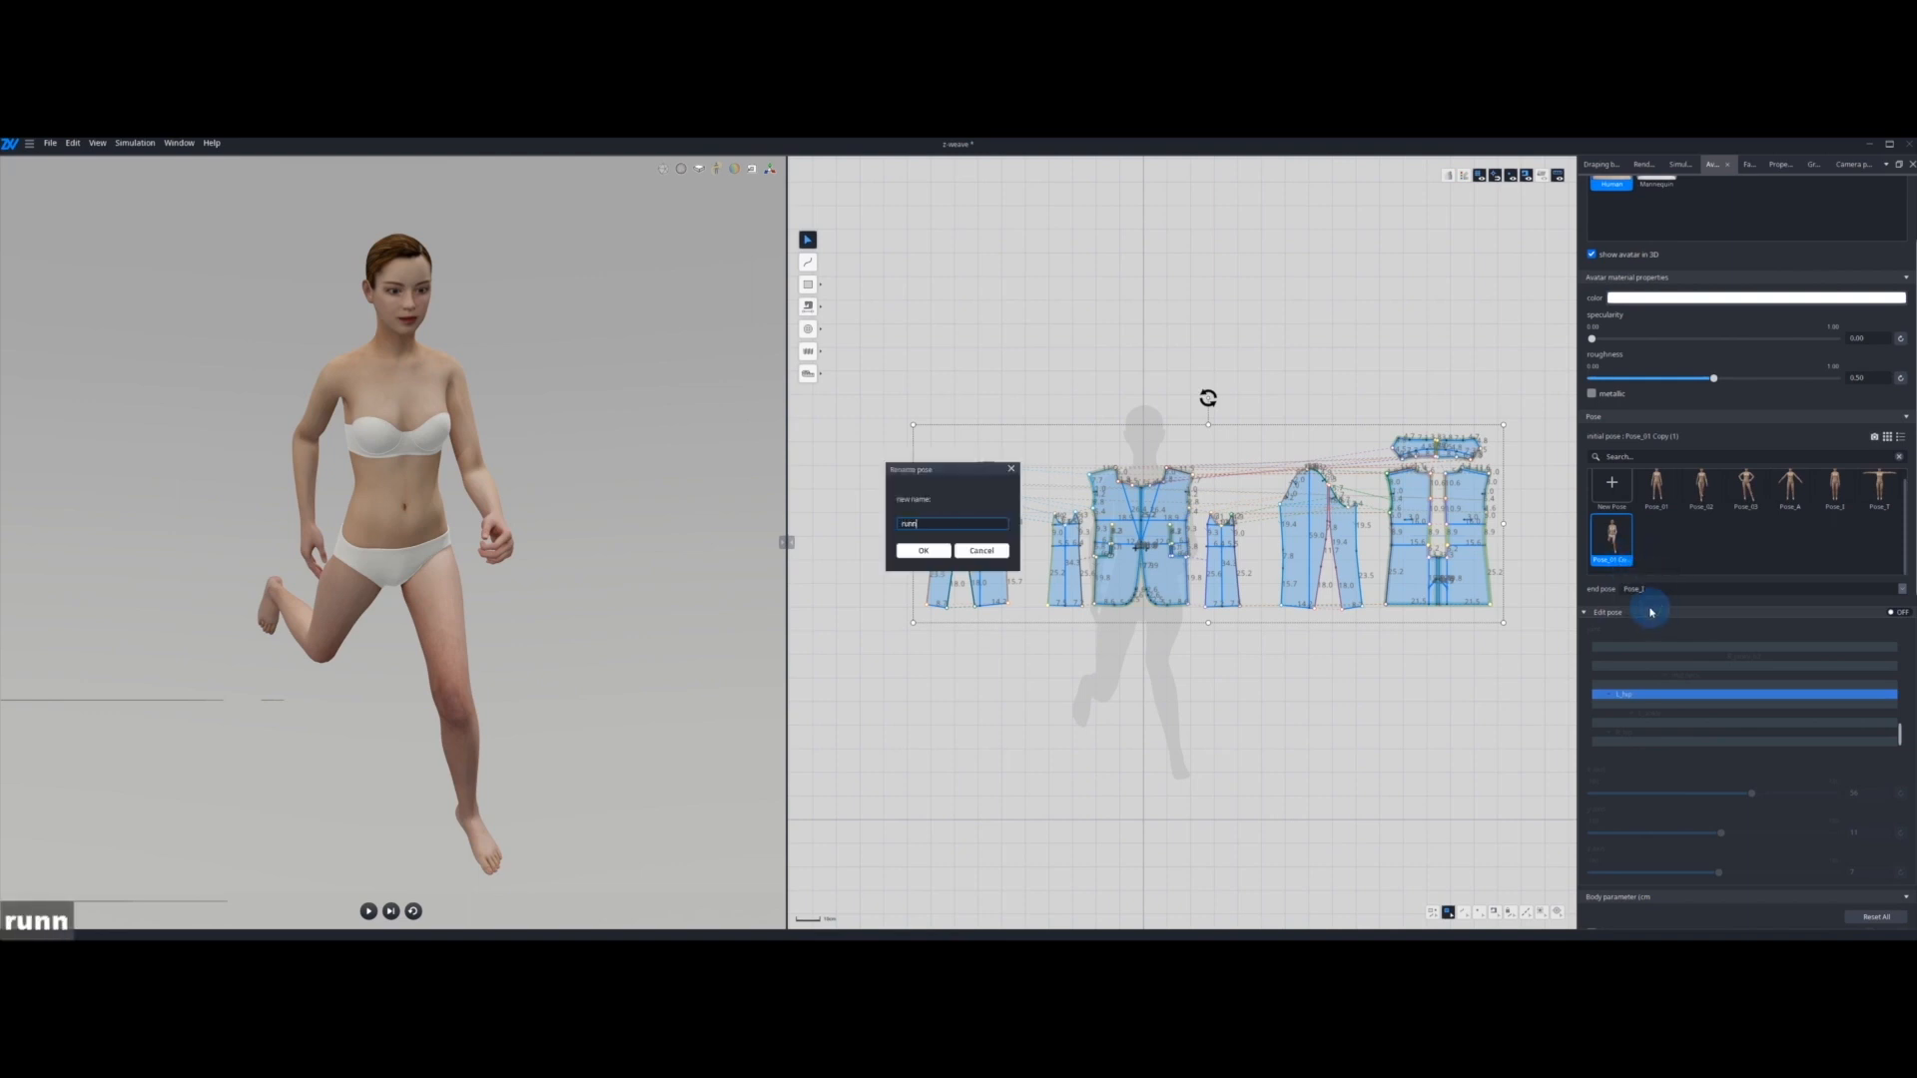
text(ing)
key(Return)
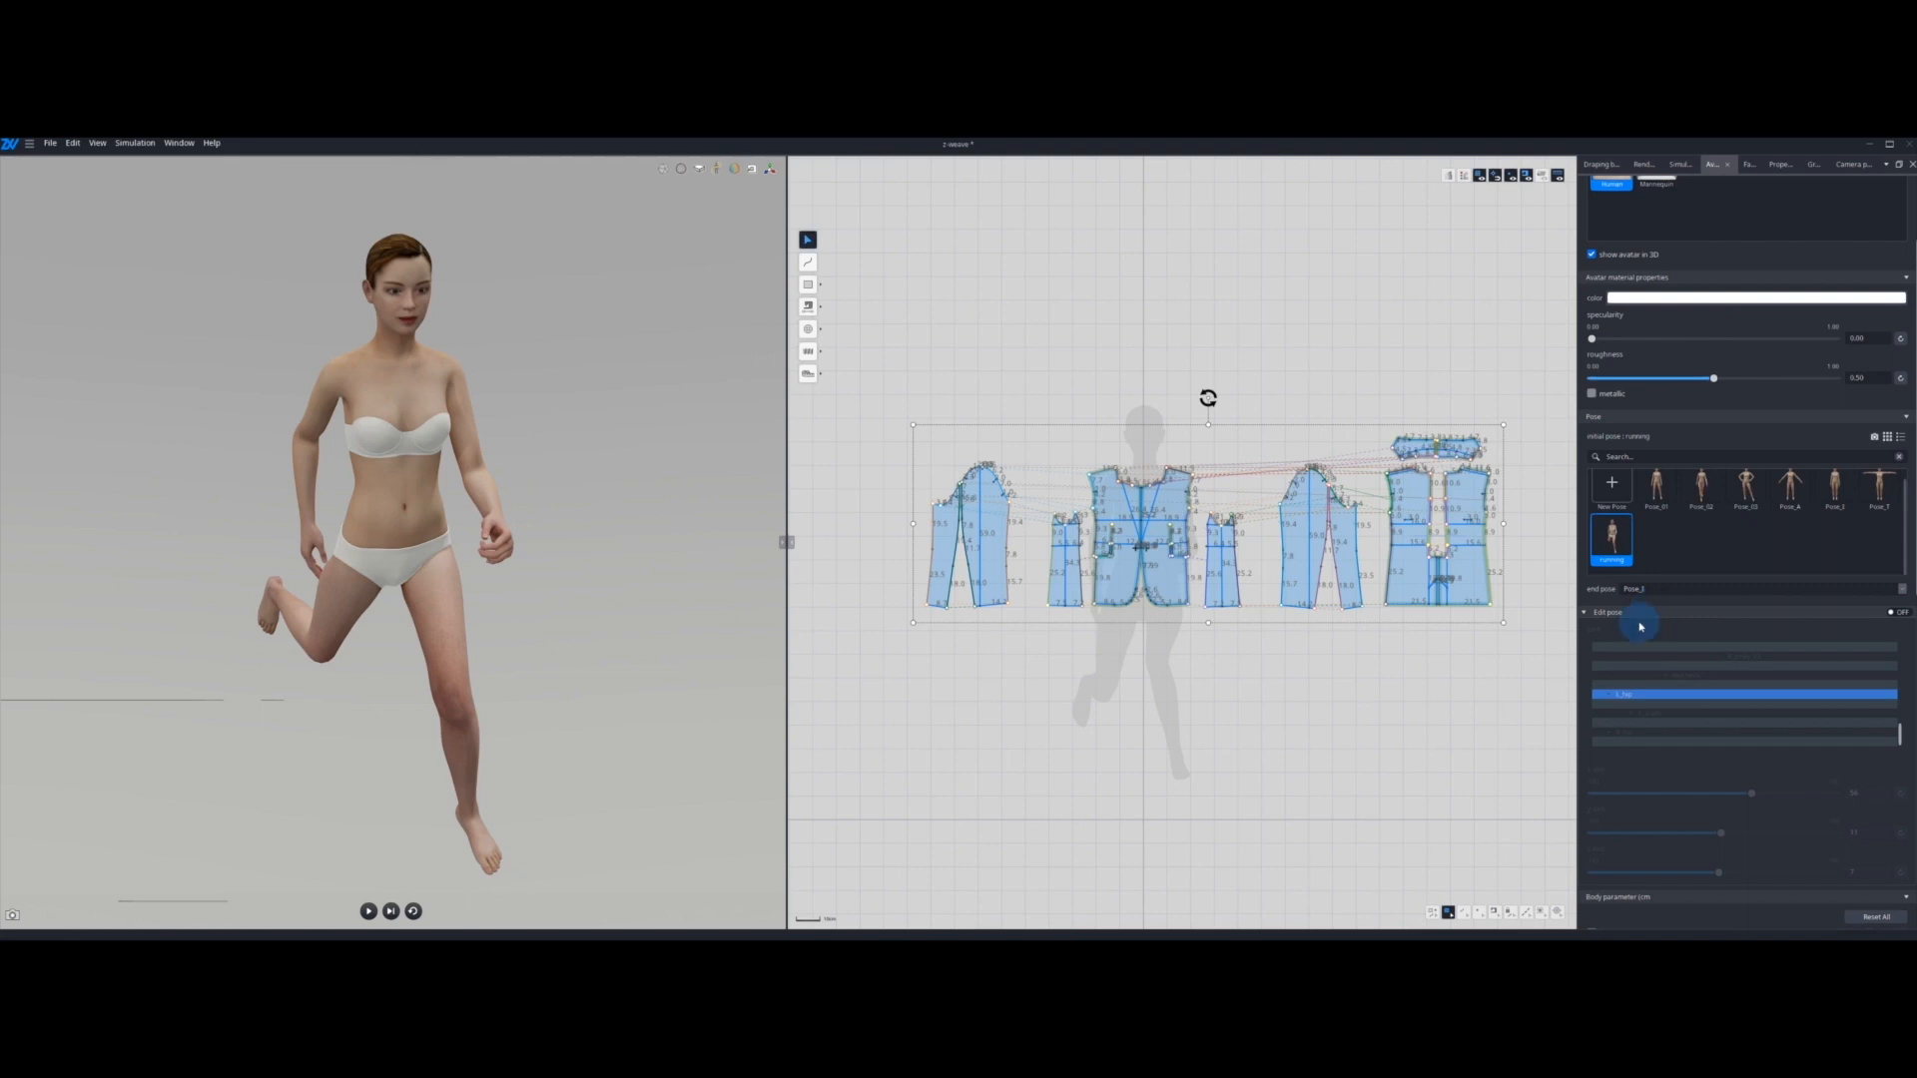
Step: Include the jacket patterns in the simulation again and apply Pose_A as the initial pose
right_click(1288, 509)
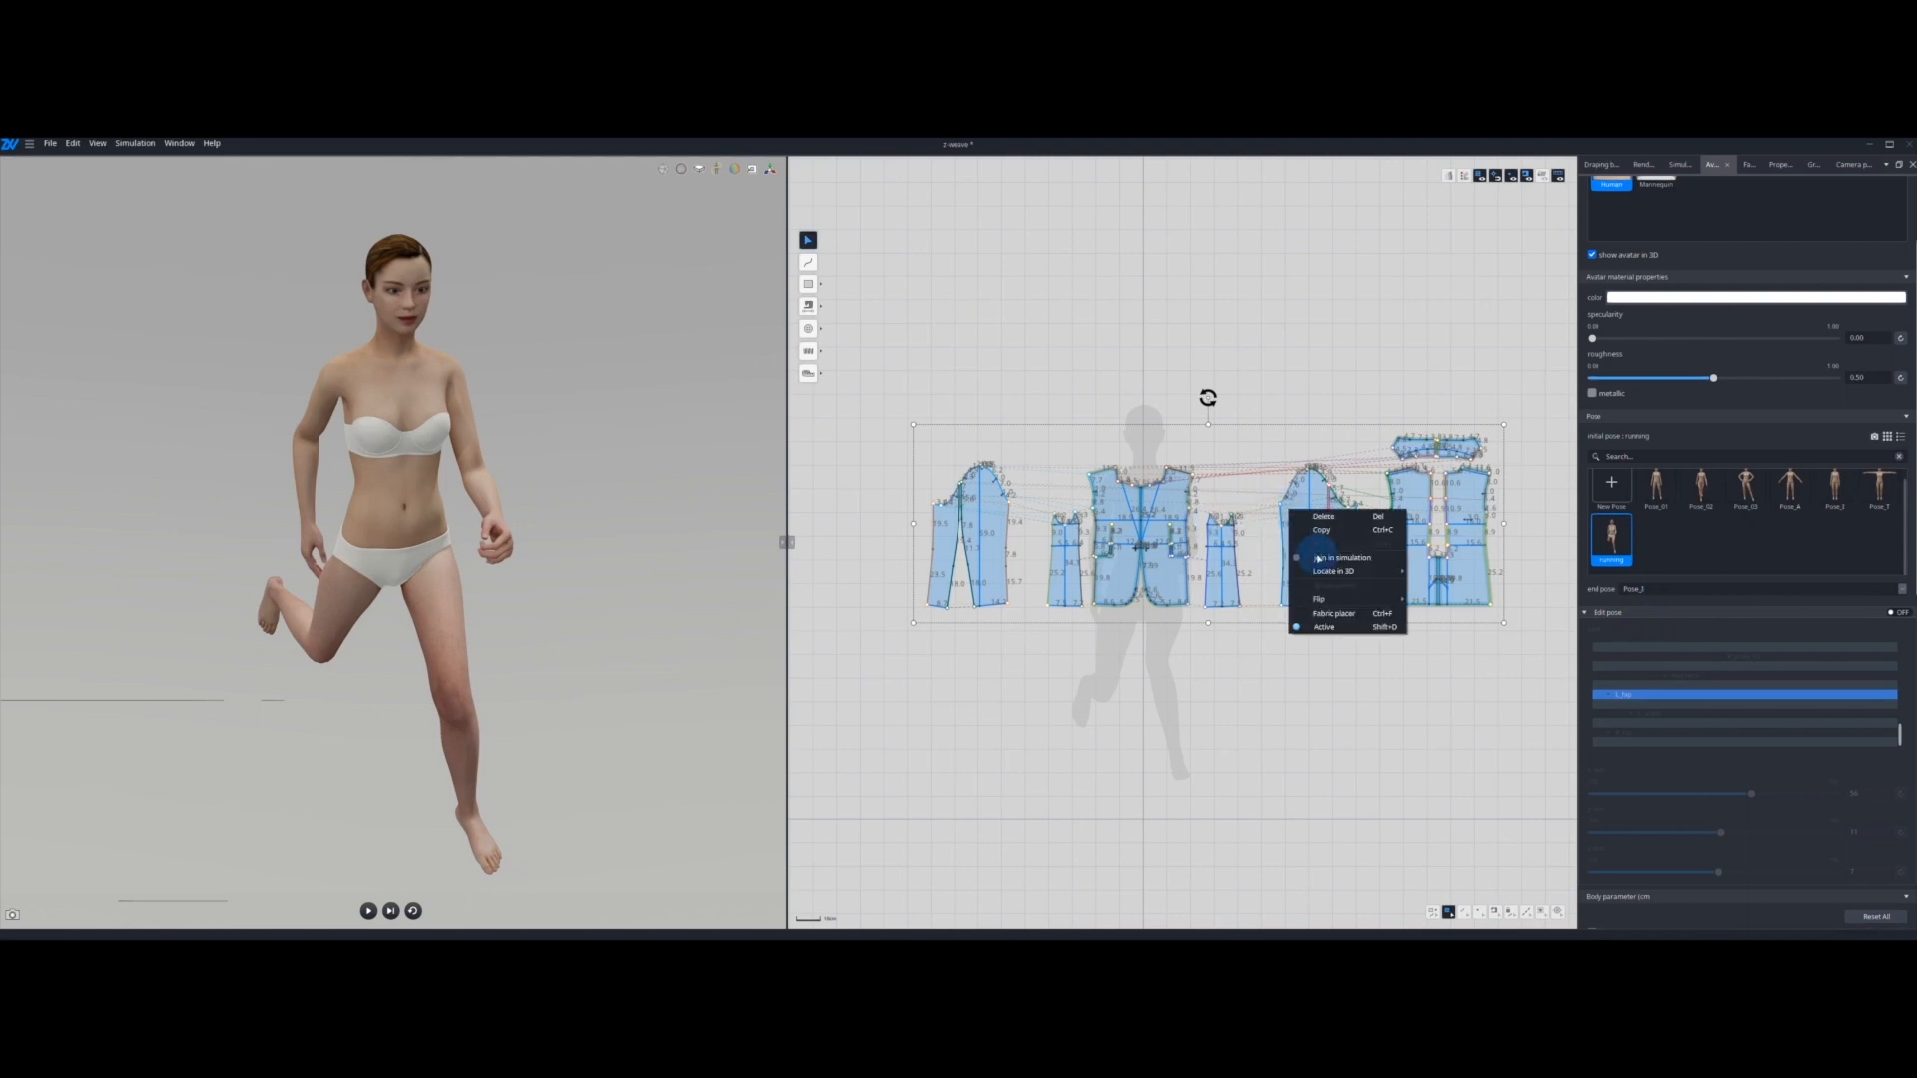
click(1328, 558)
click(1801, 512)
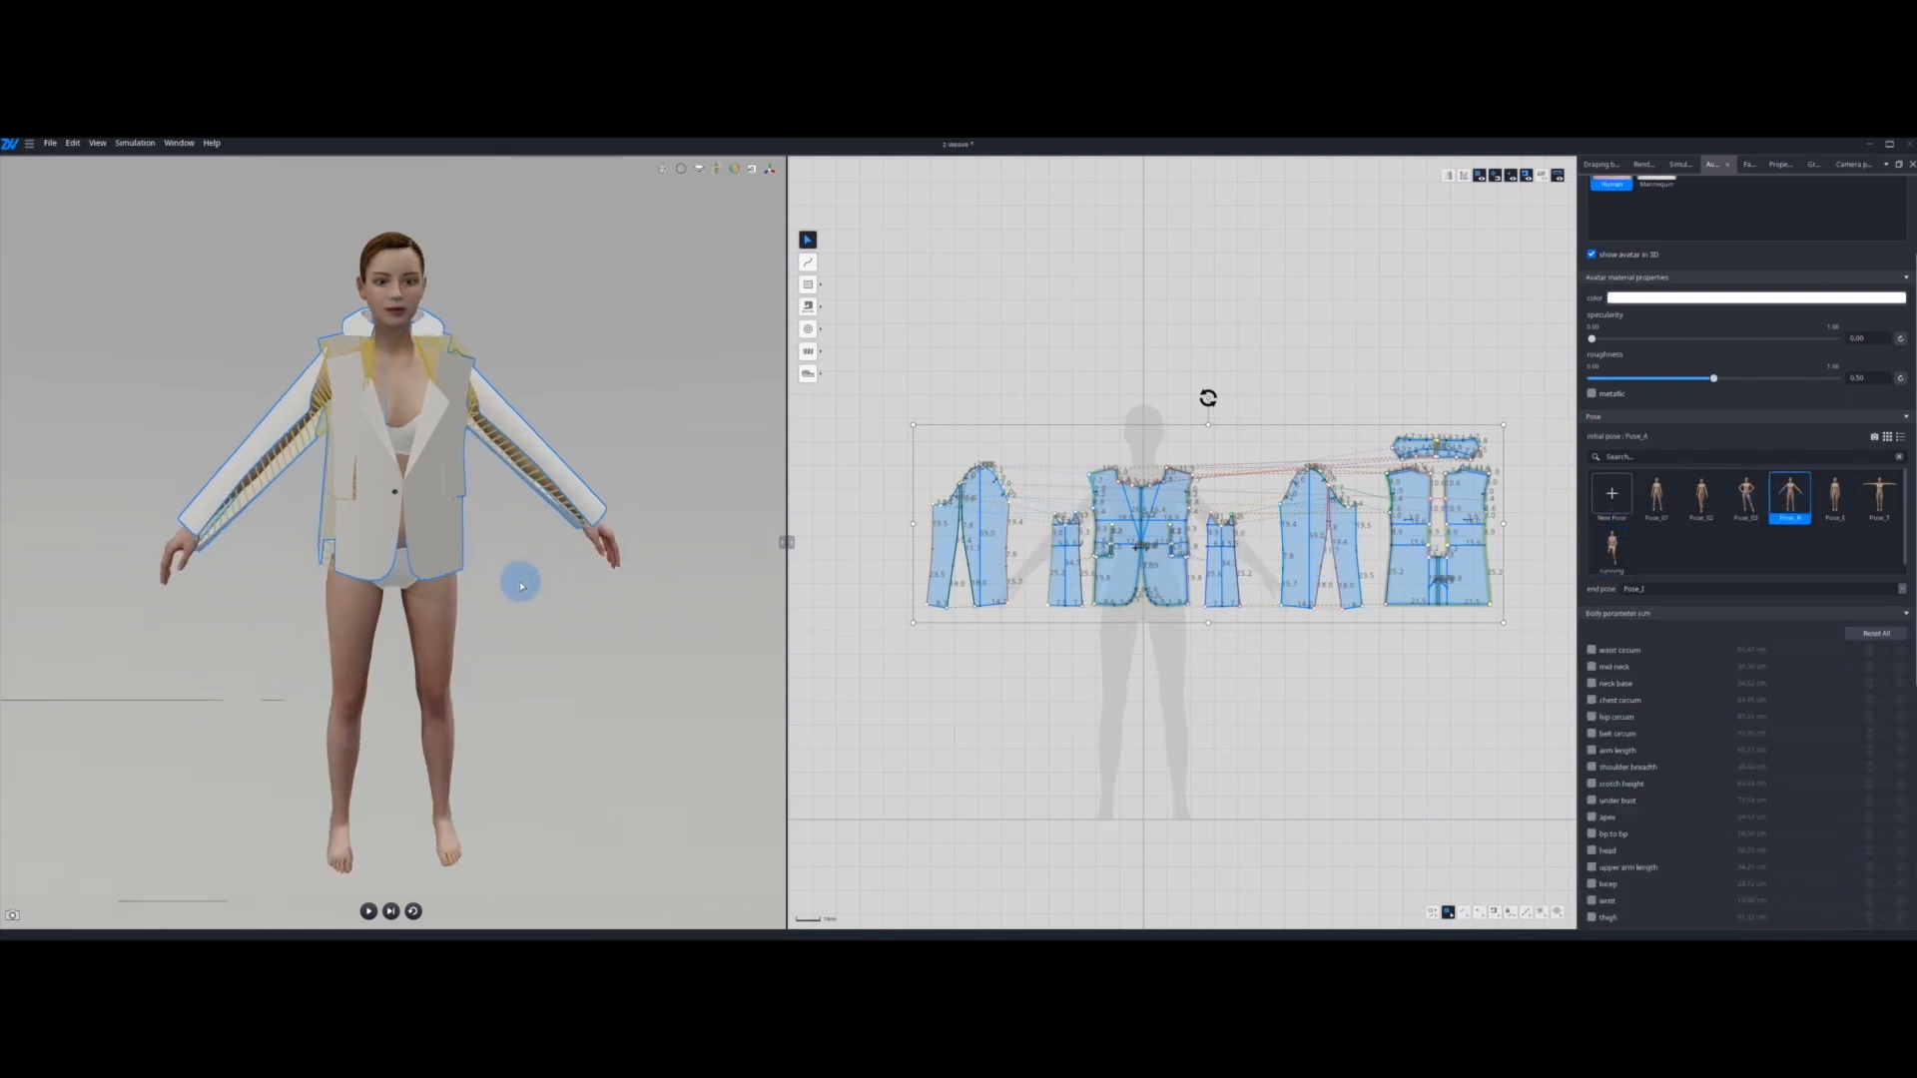
Step: Choose running as the end pose, simulate the jacket through the pose animation, and reset the simulation
click(1608, 591)
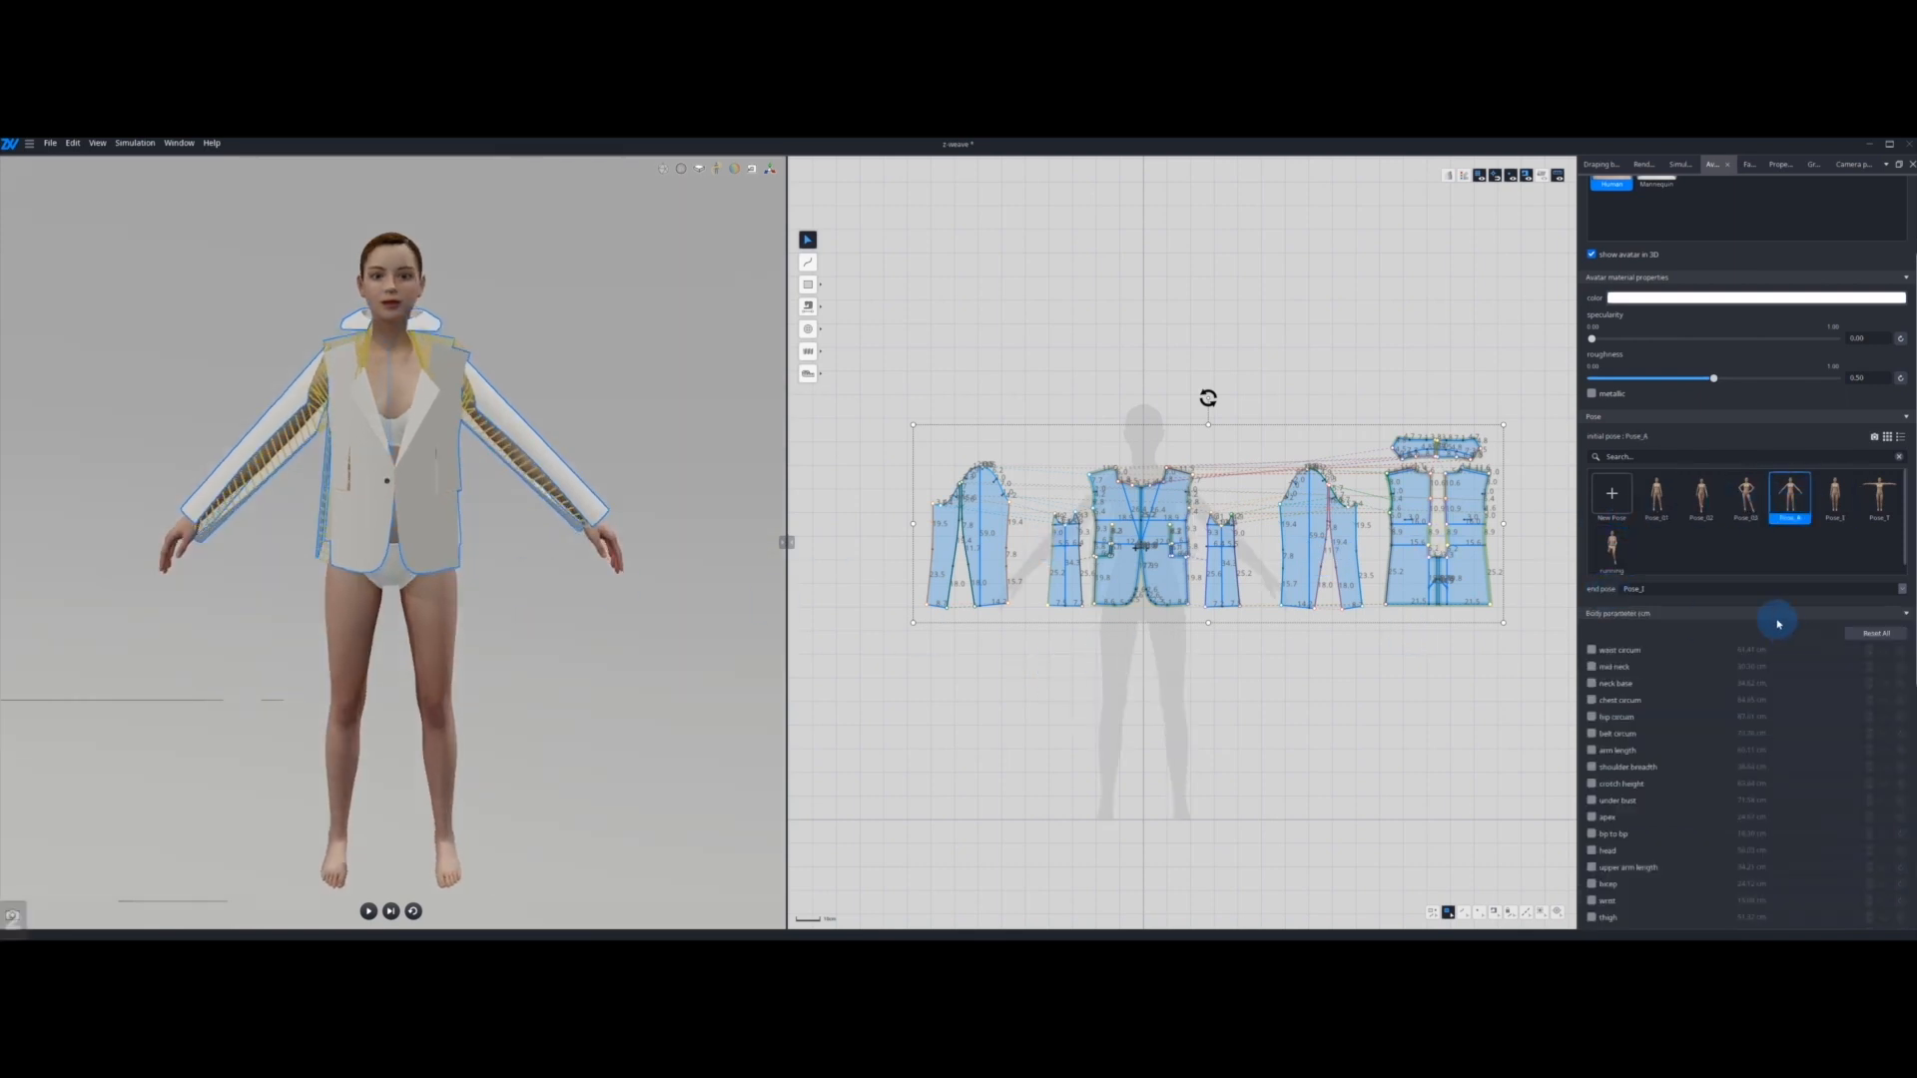
click(1765, 590)
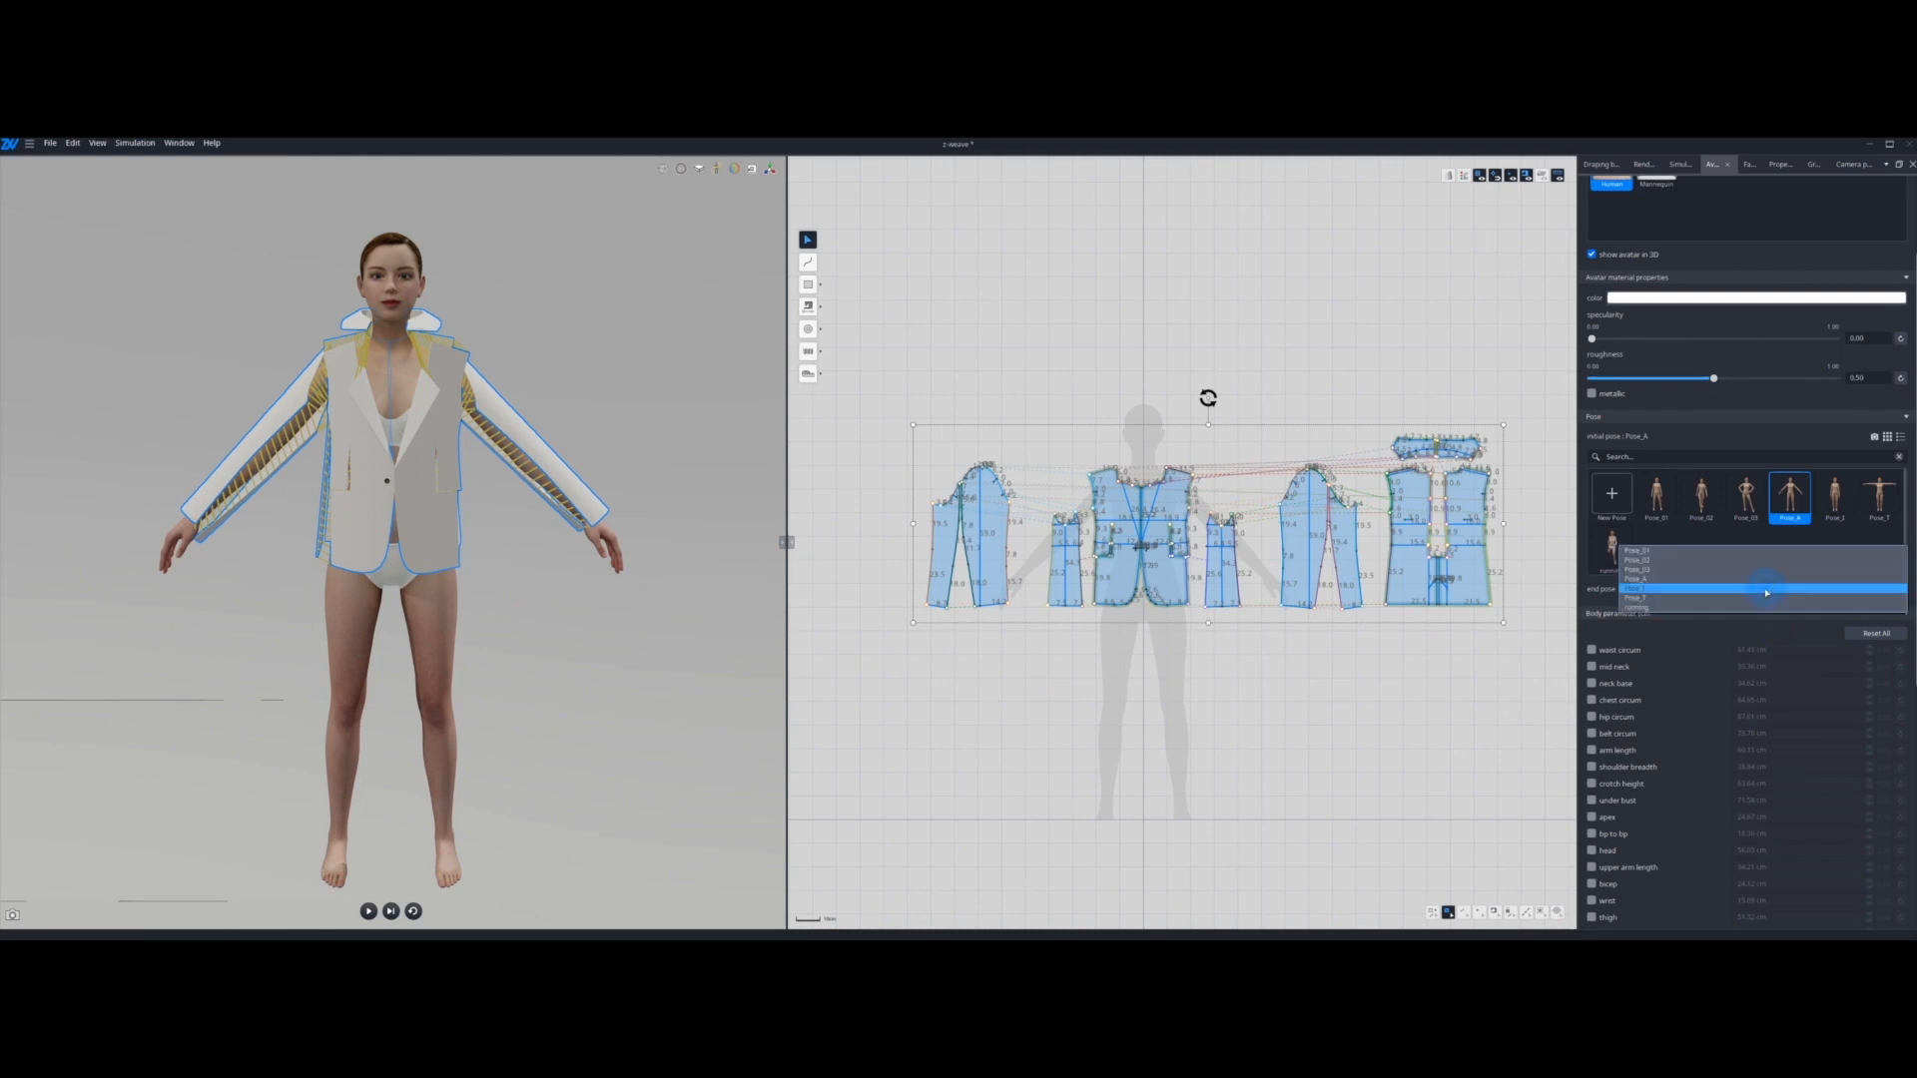
click(1714, 608)
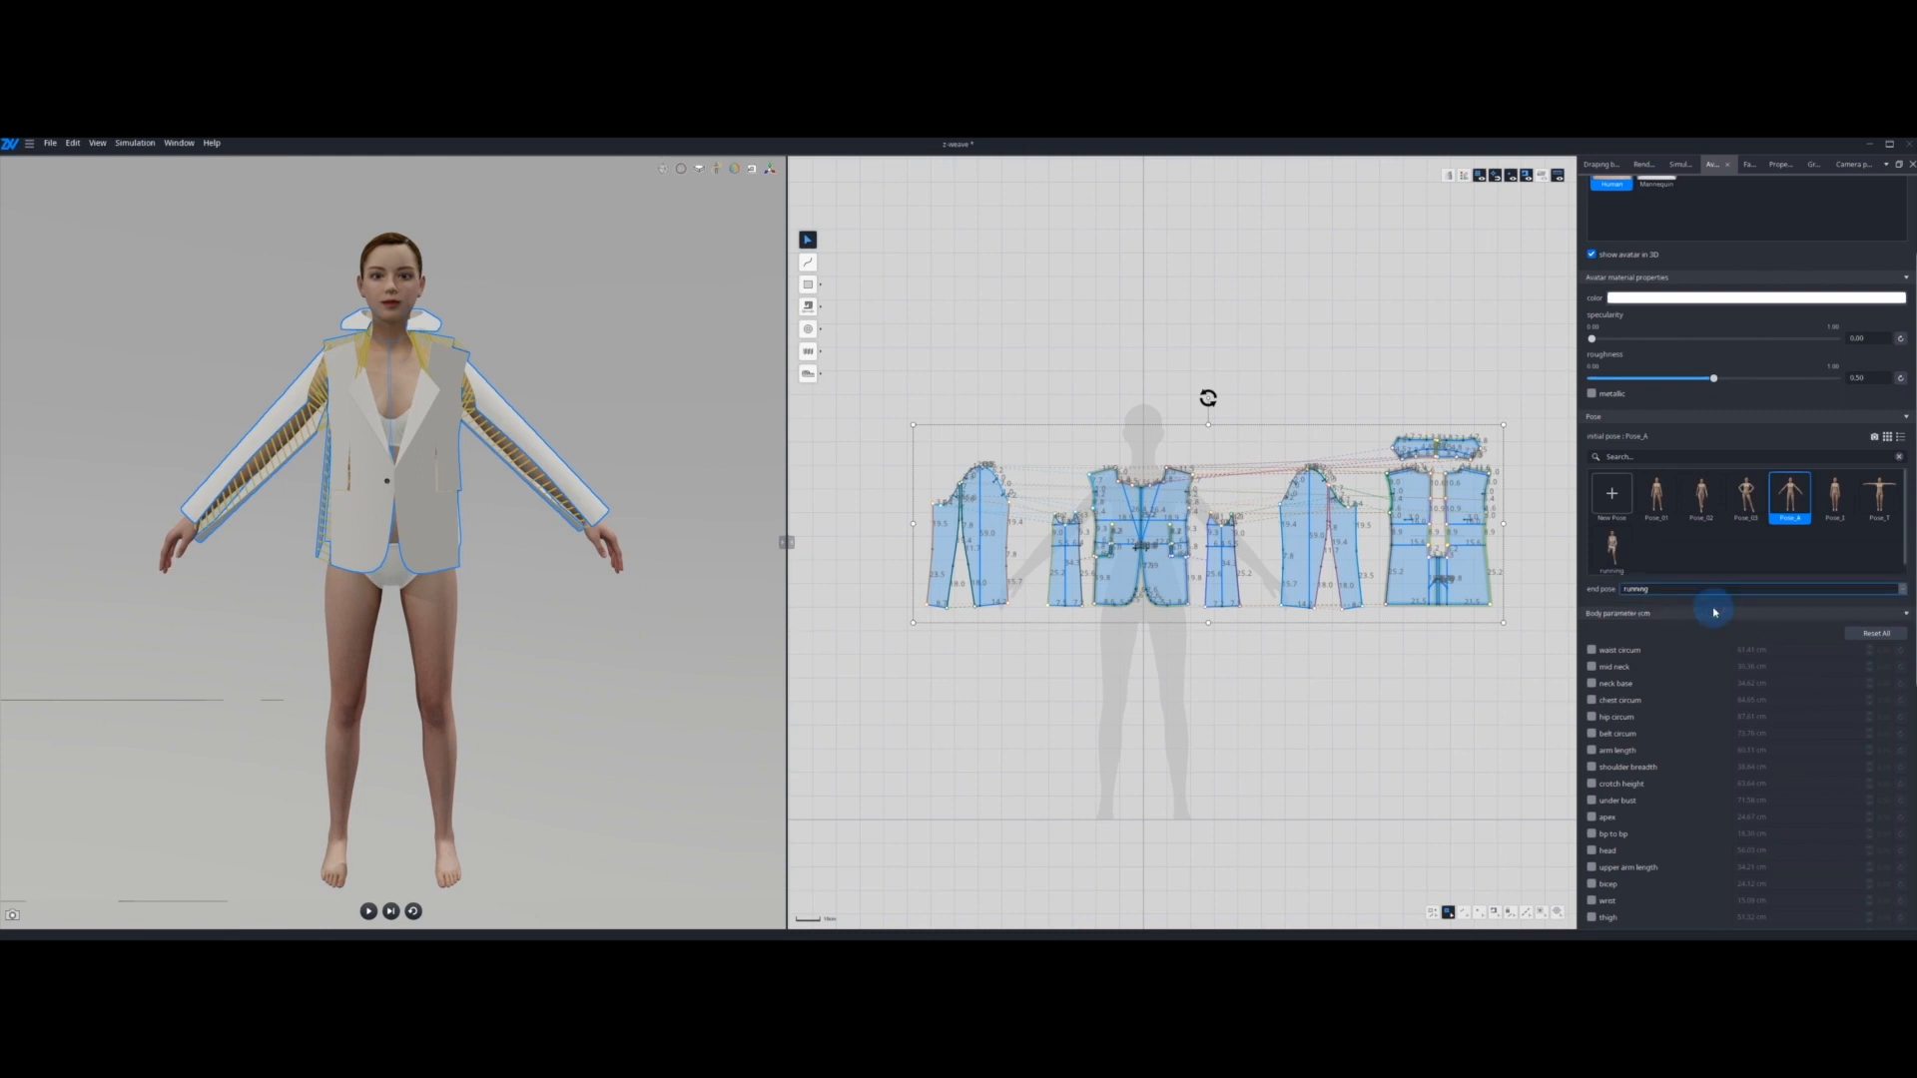
key(space)
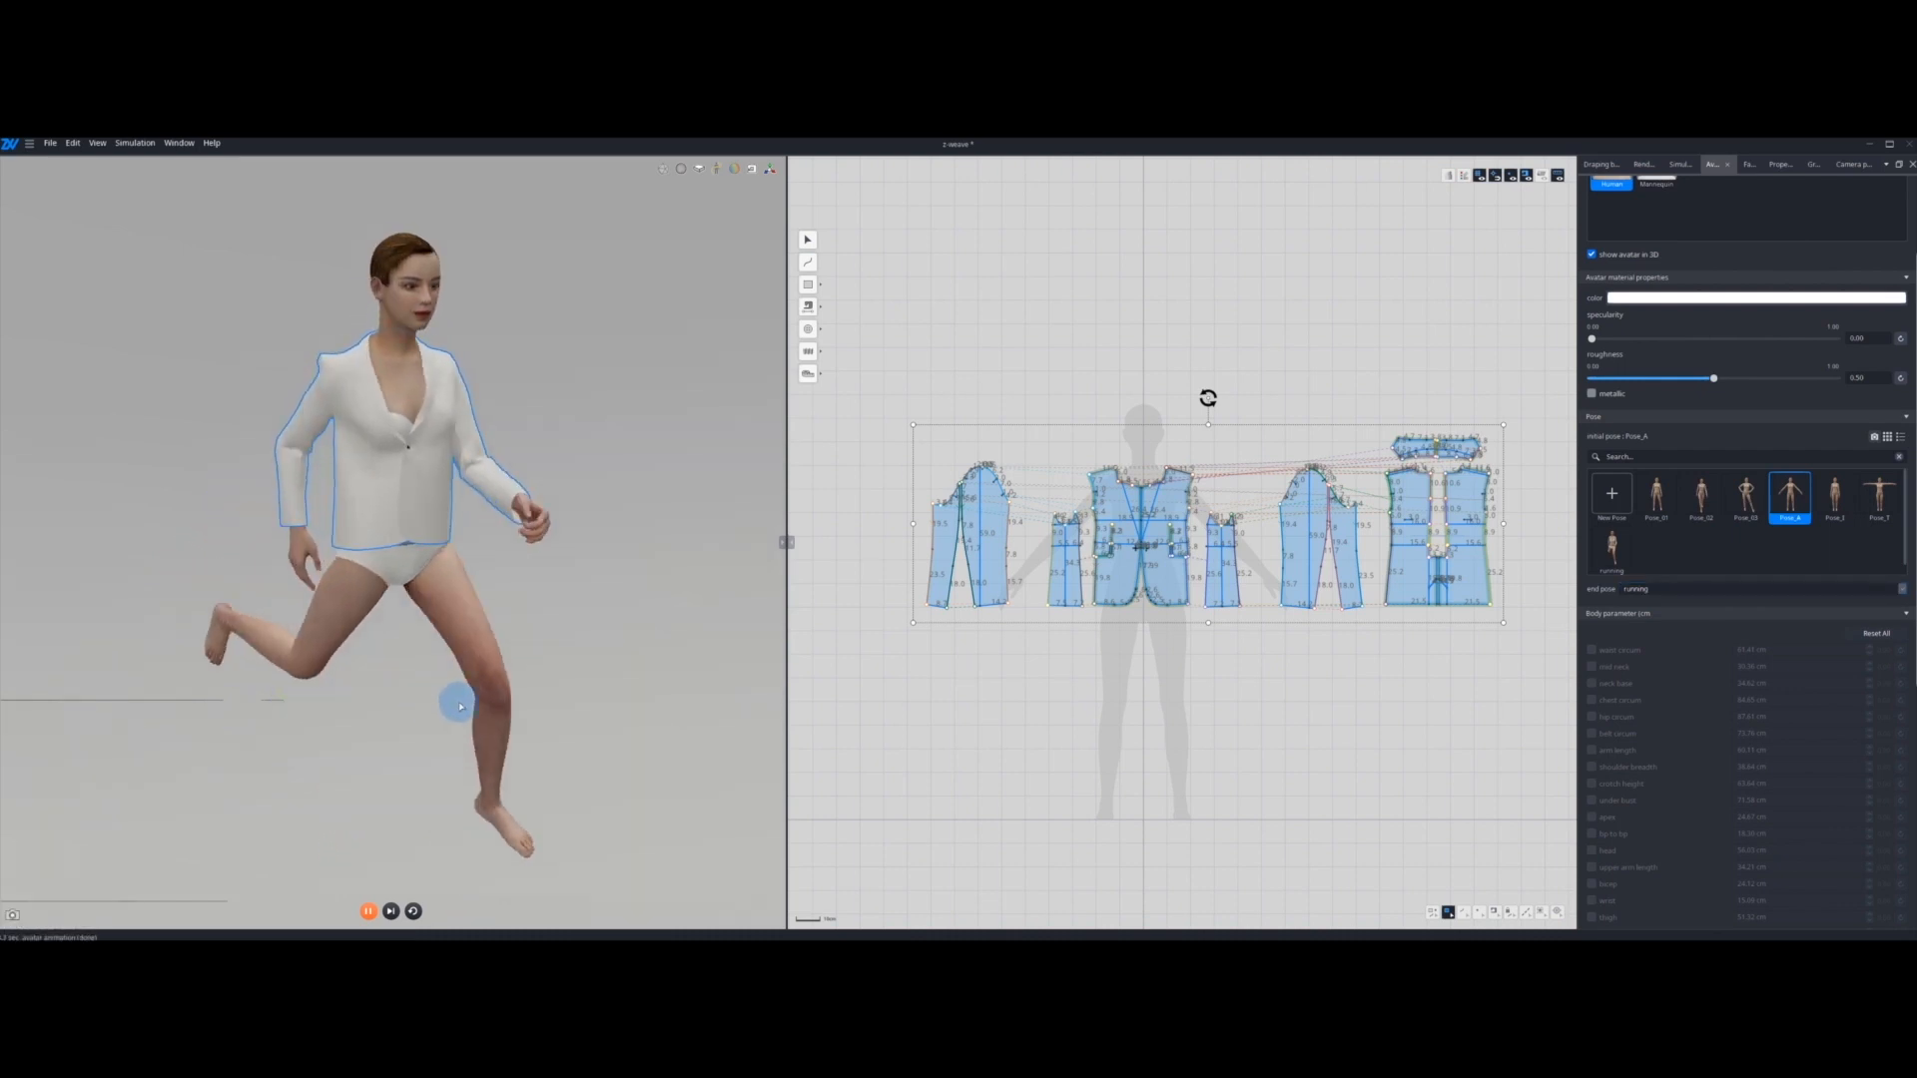
right_drag(461, 707, 377, 683)
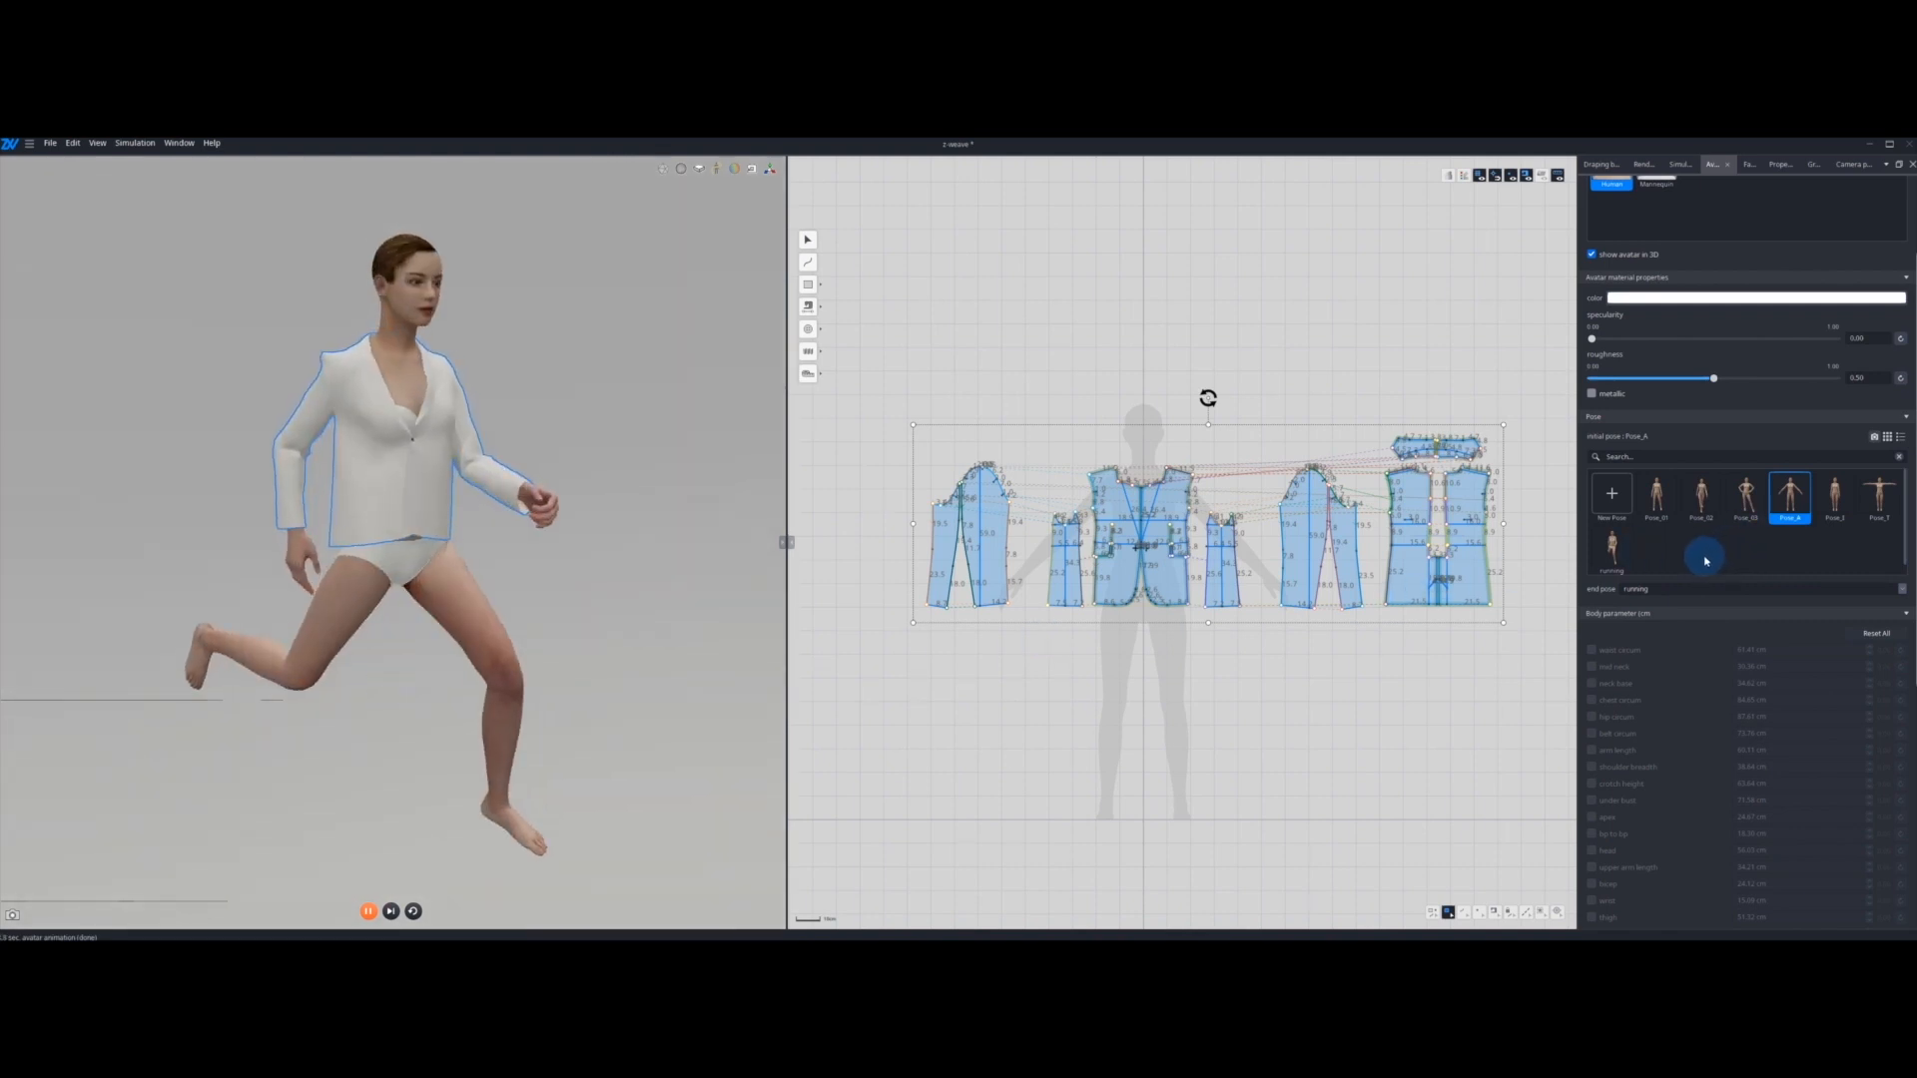
key(shift+space)
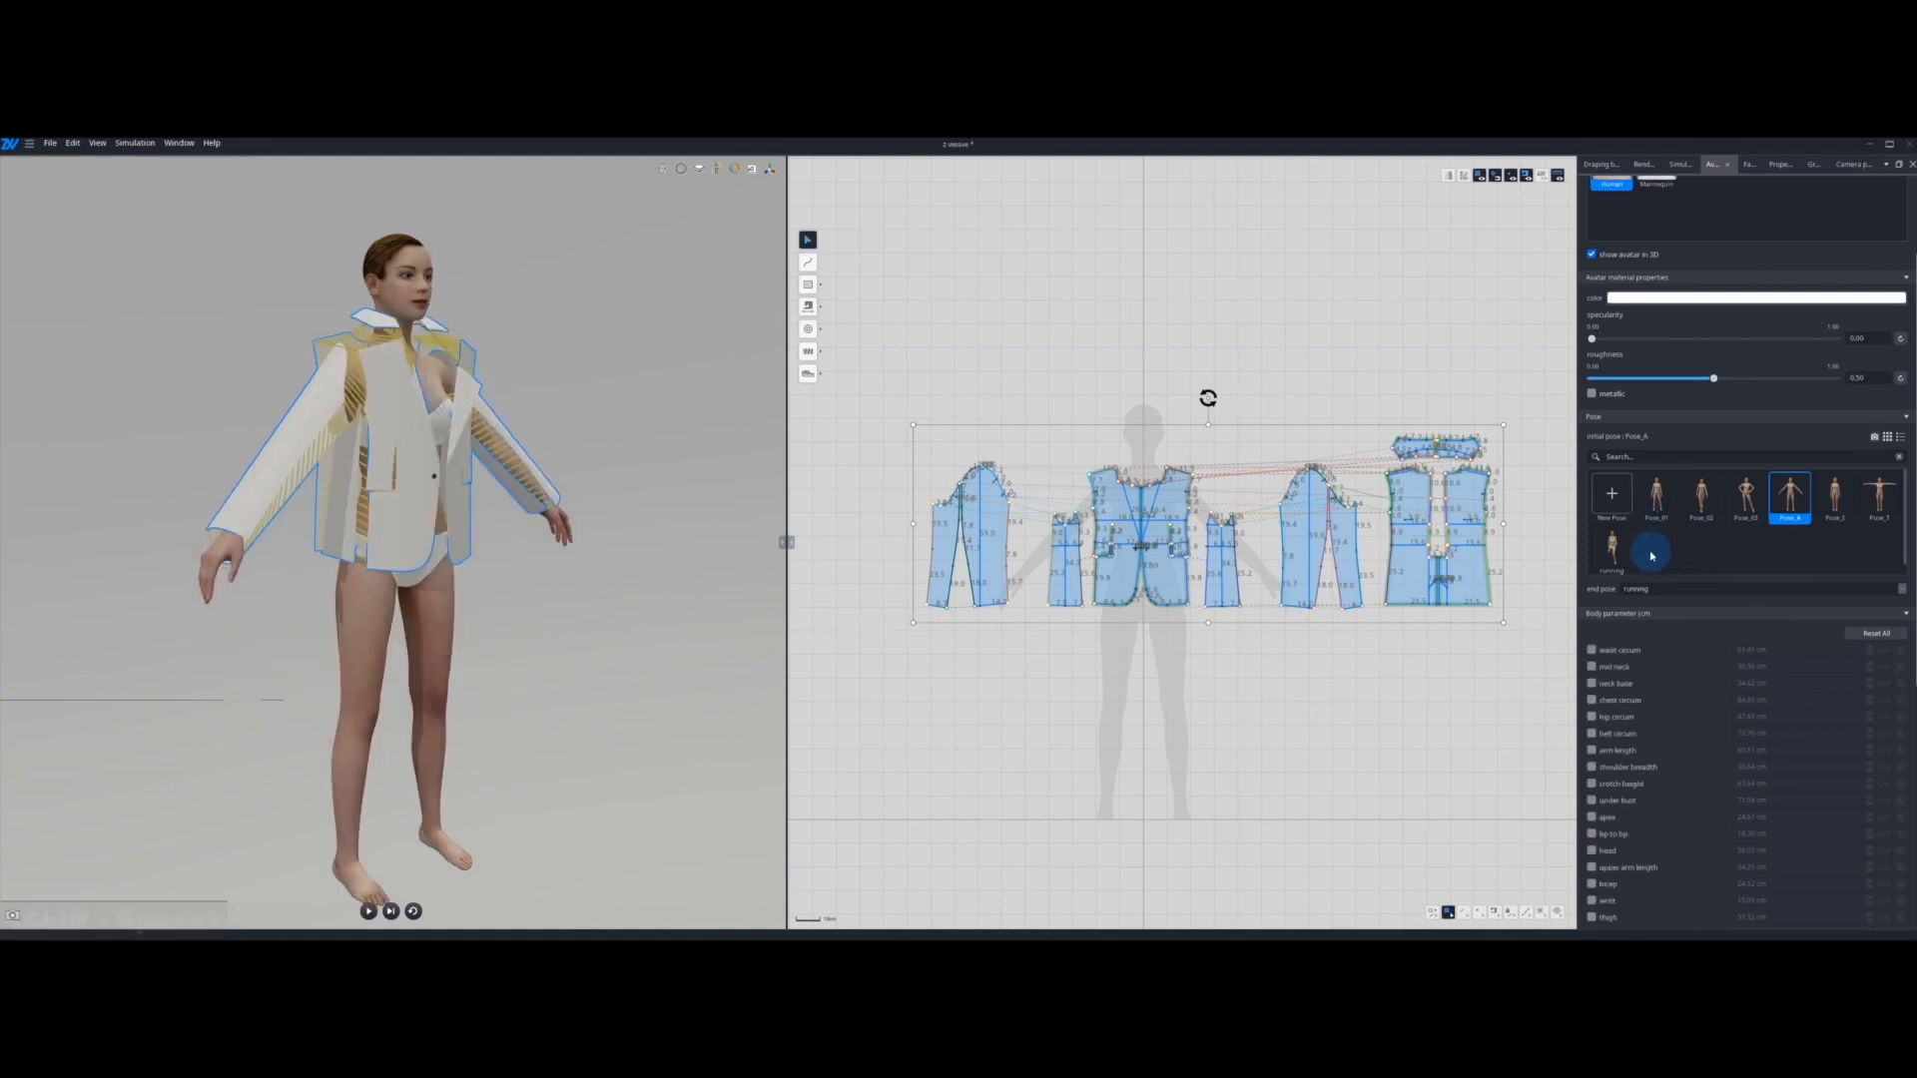
Step: Apply the running pose to the avatar and export it as a ZPOSE file named running
click(1623, 558)
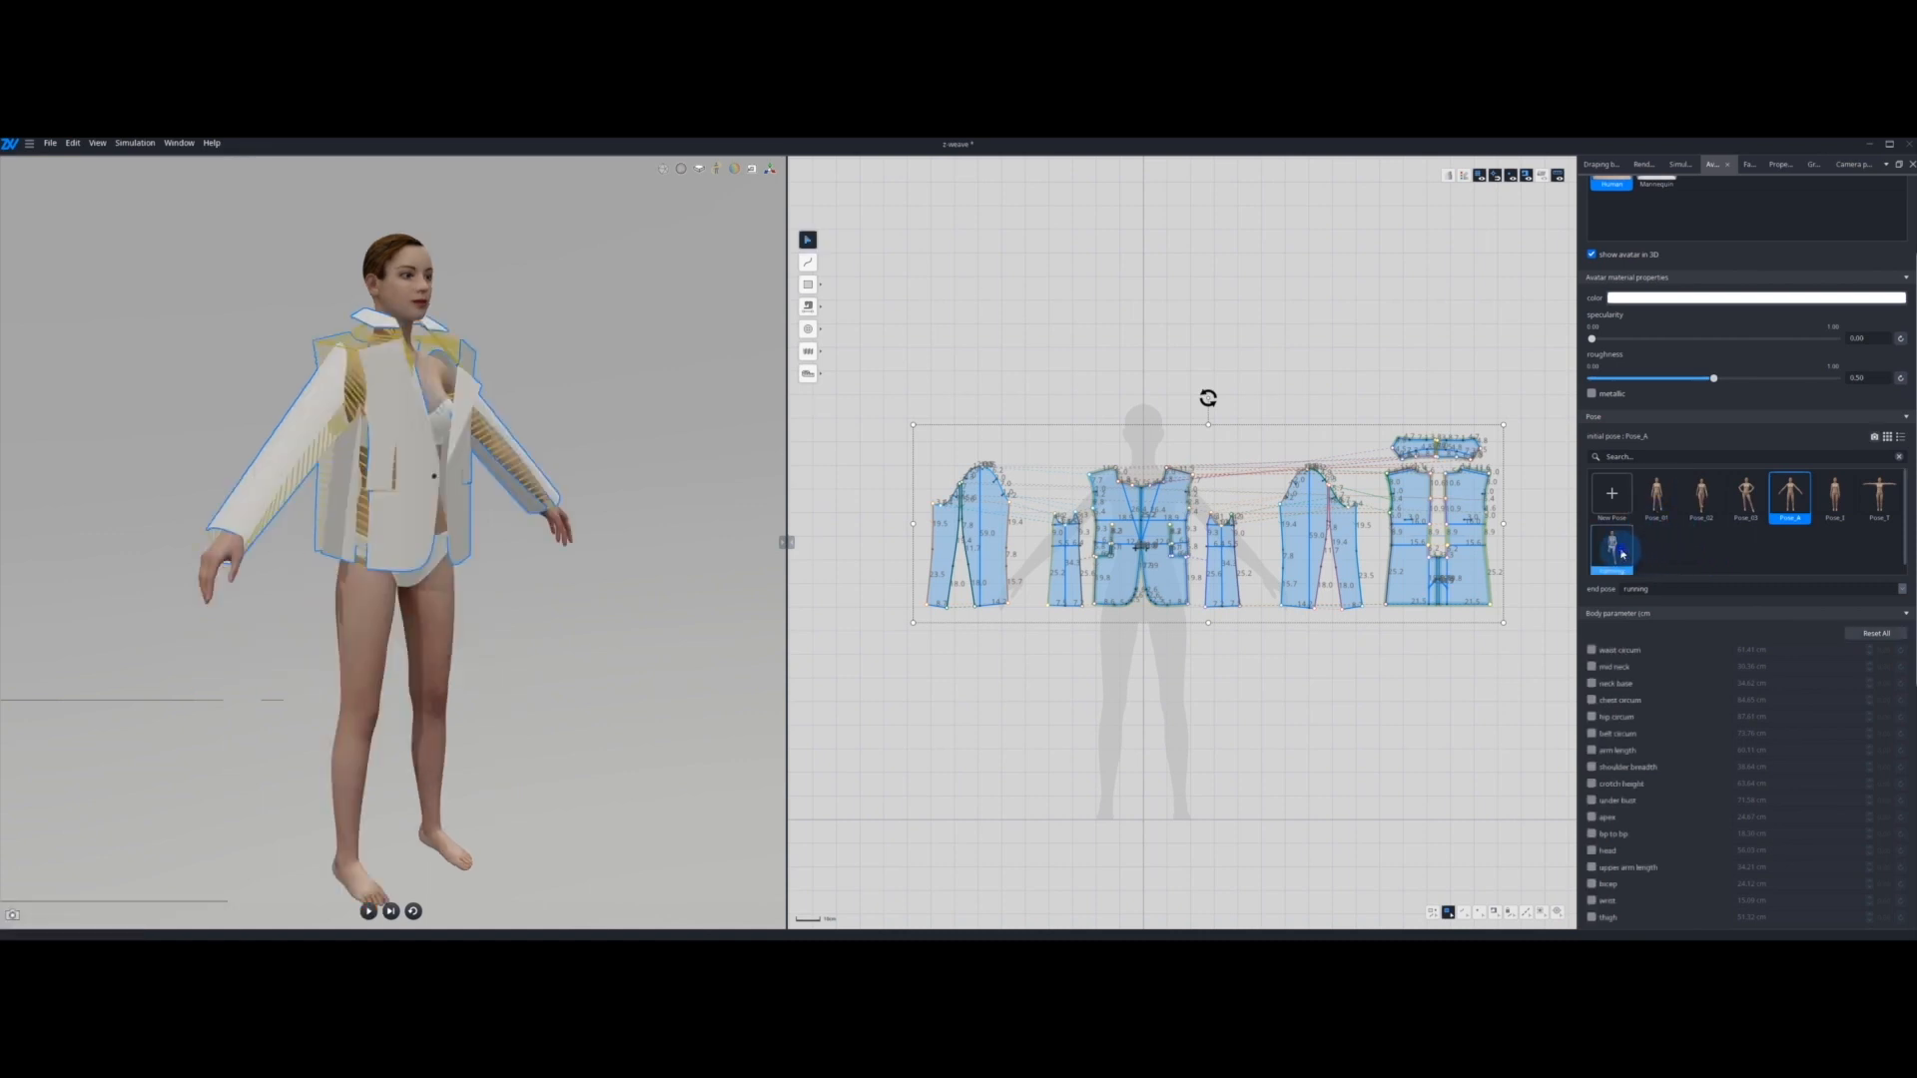
right_click(1622, 554)
click(1653, 585)
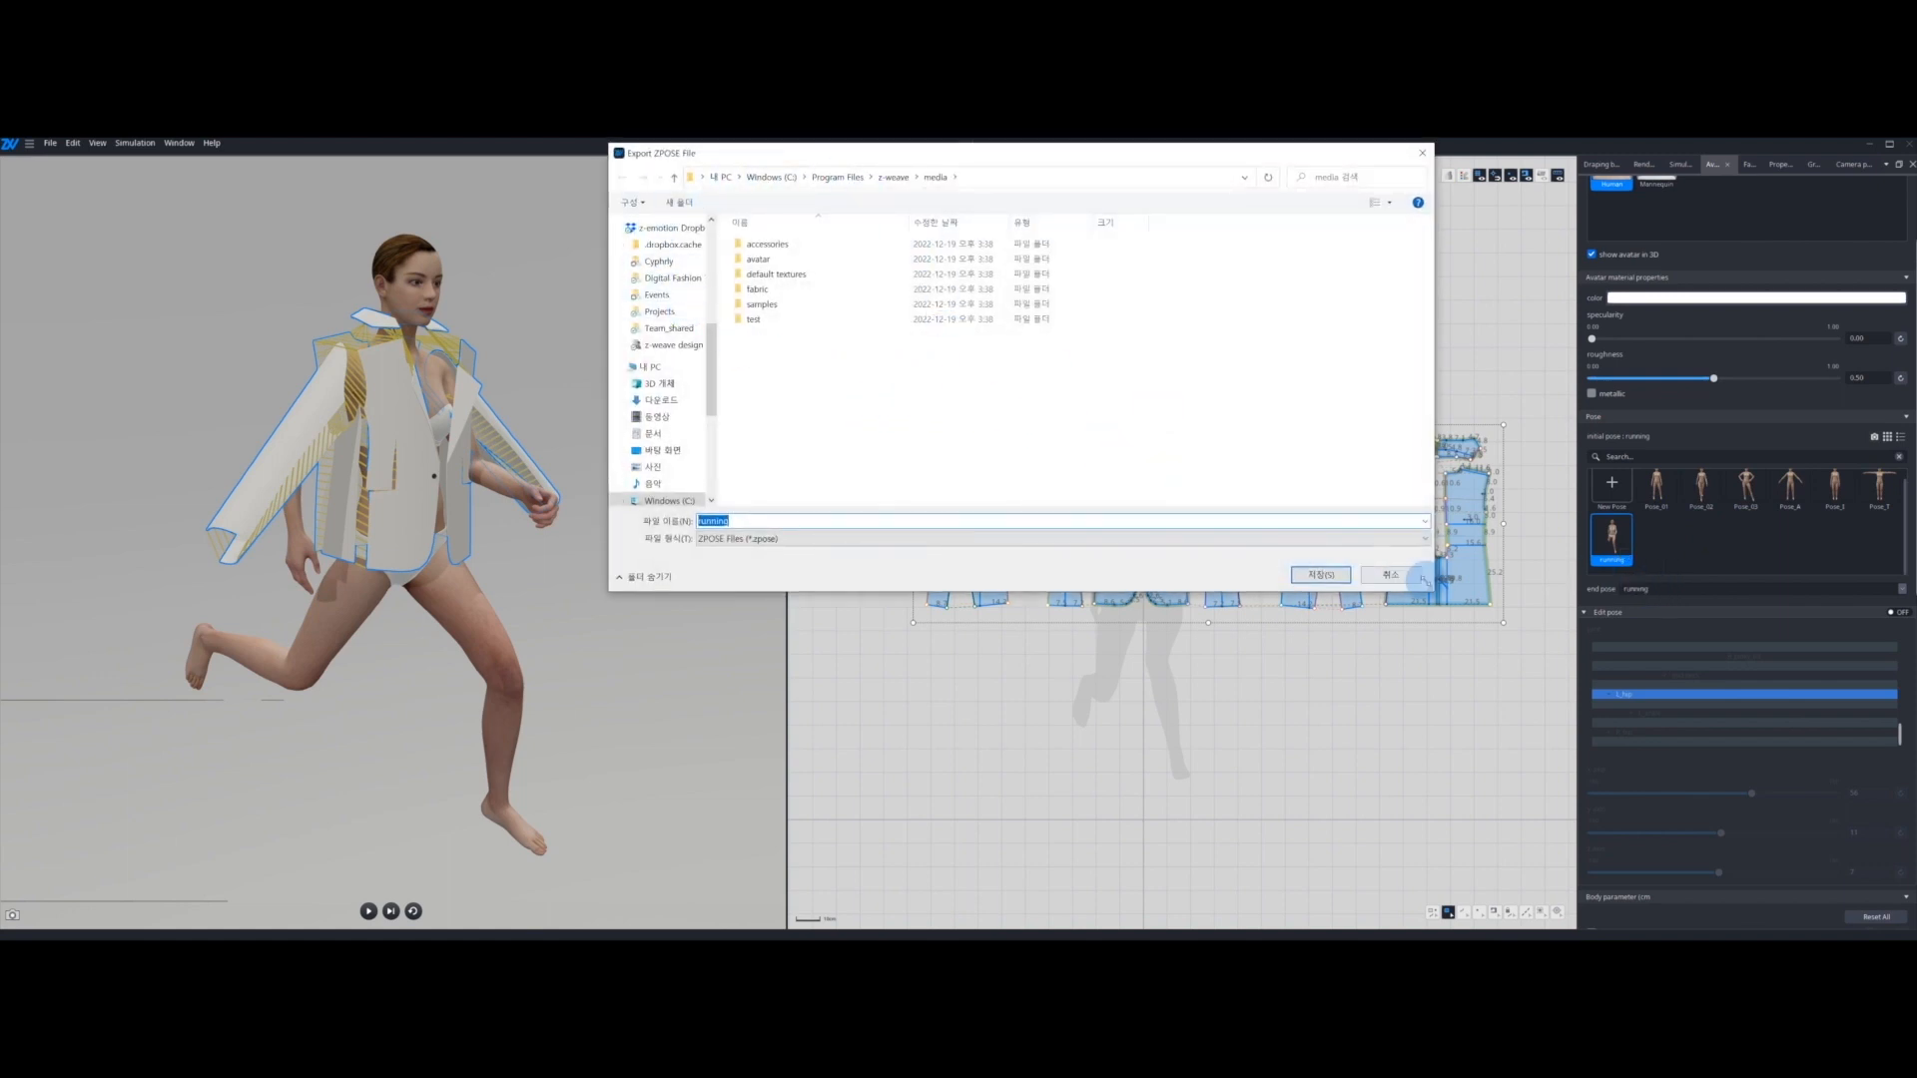
click(1320, 575)
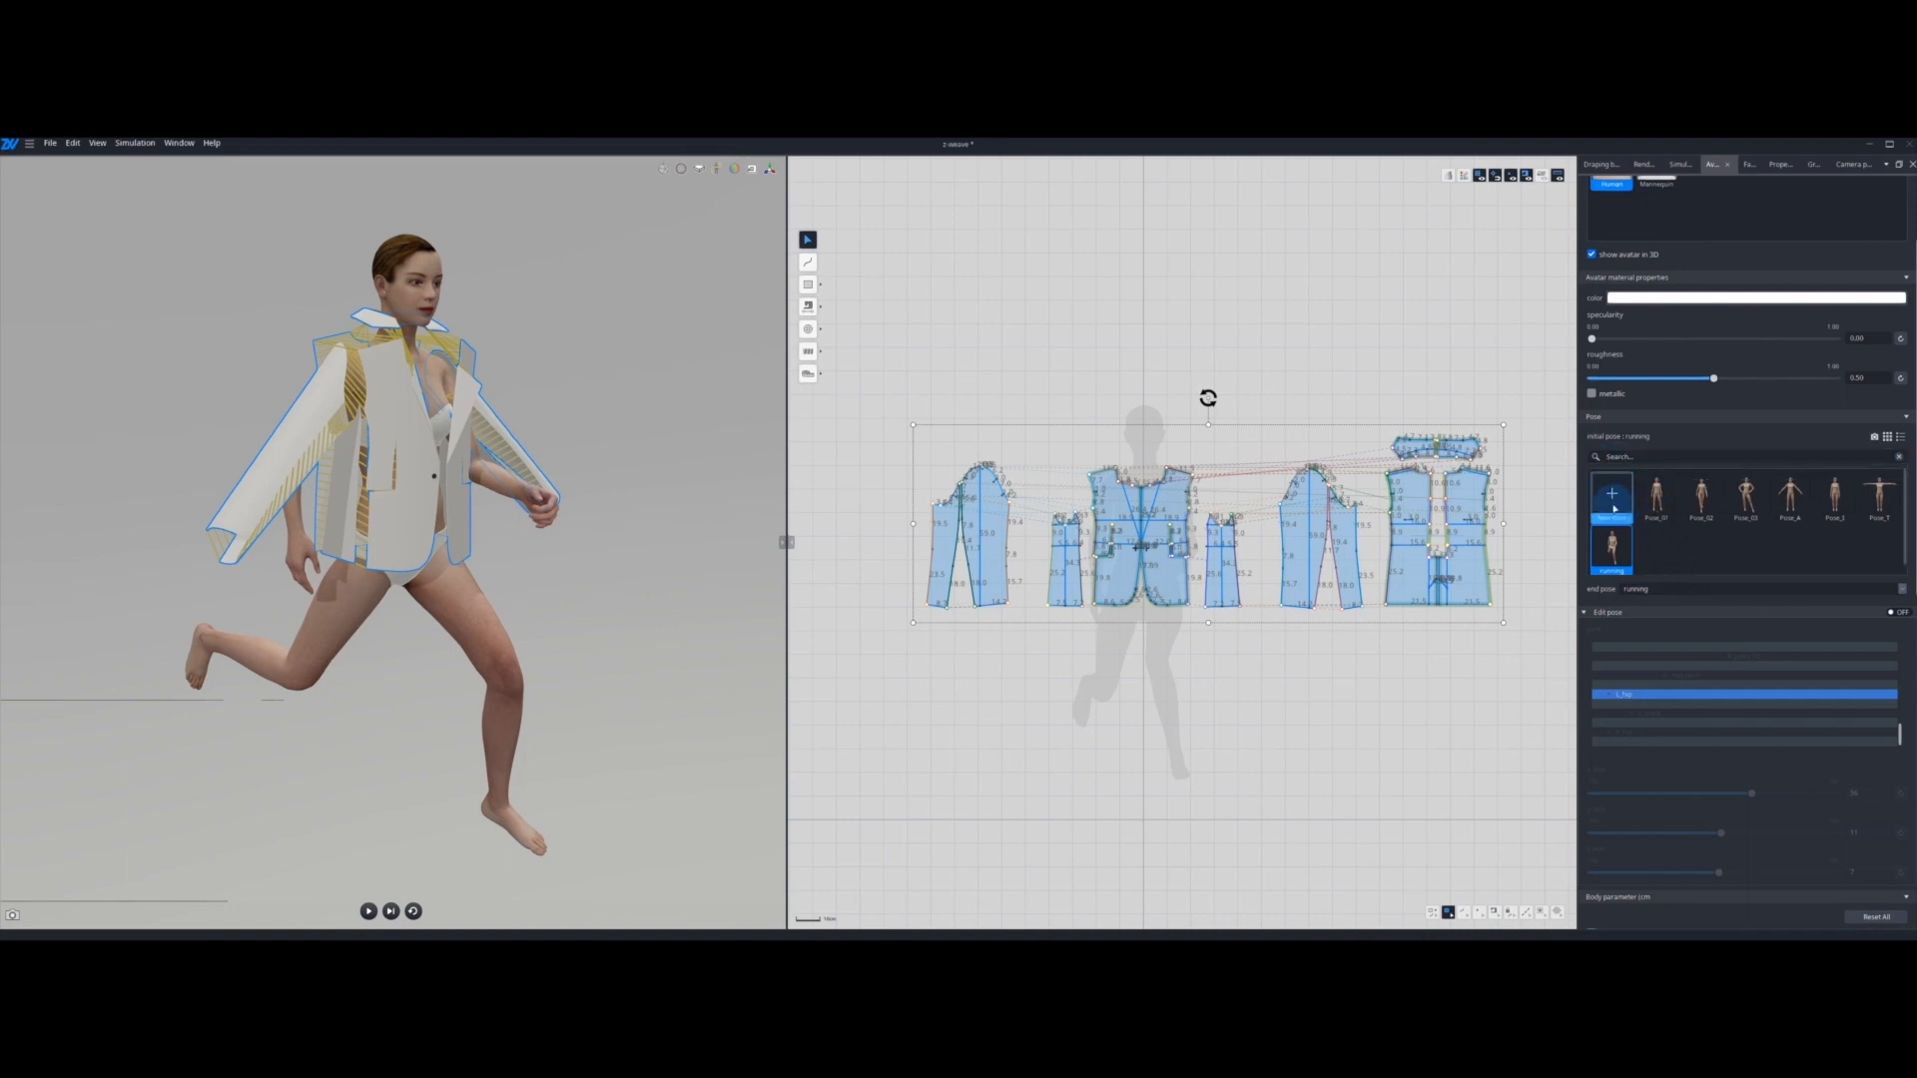
click(1618, 507)
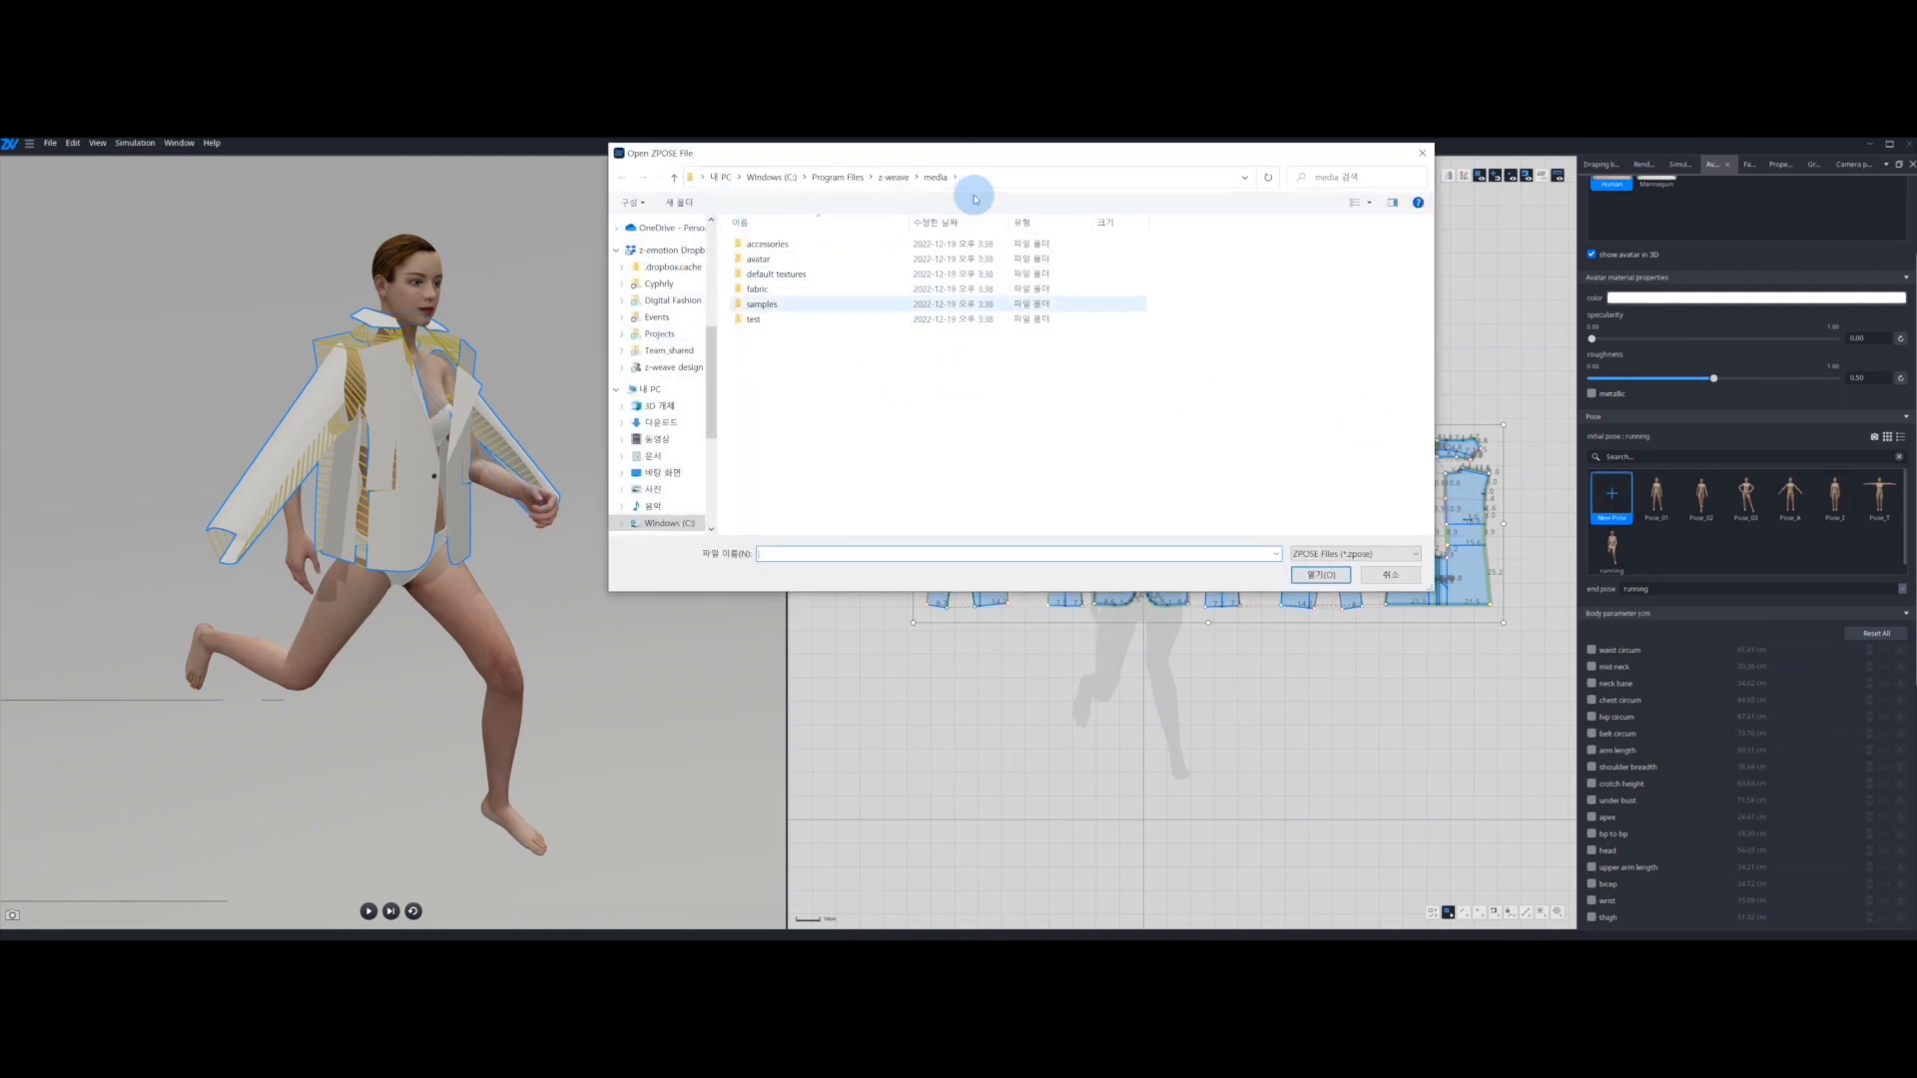
click(992, 180)
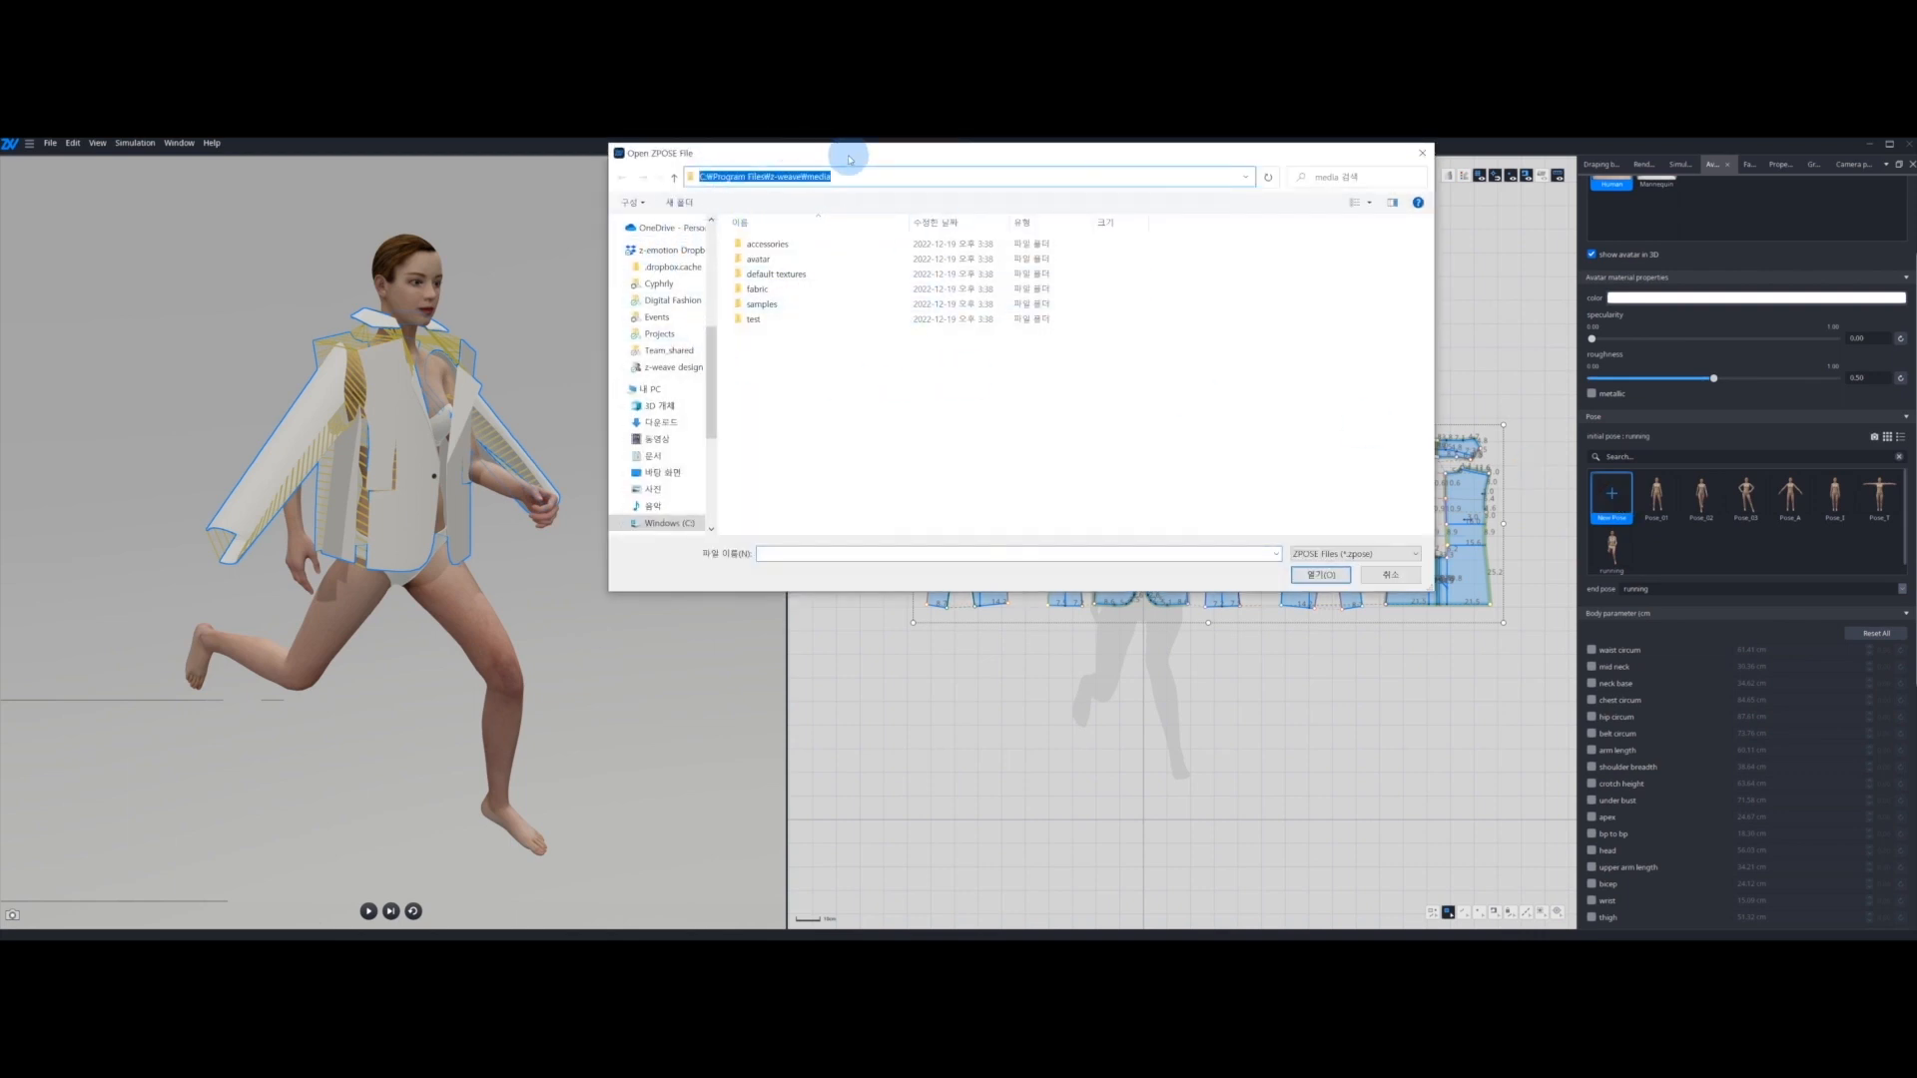
click(1390, 575)
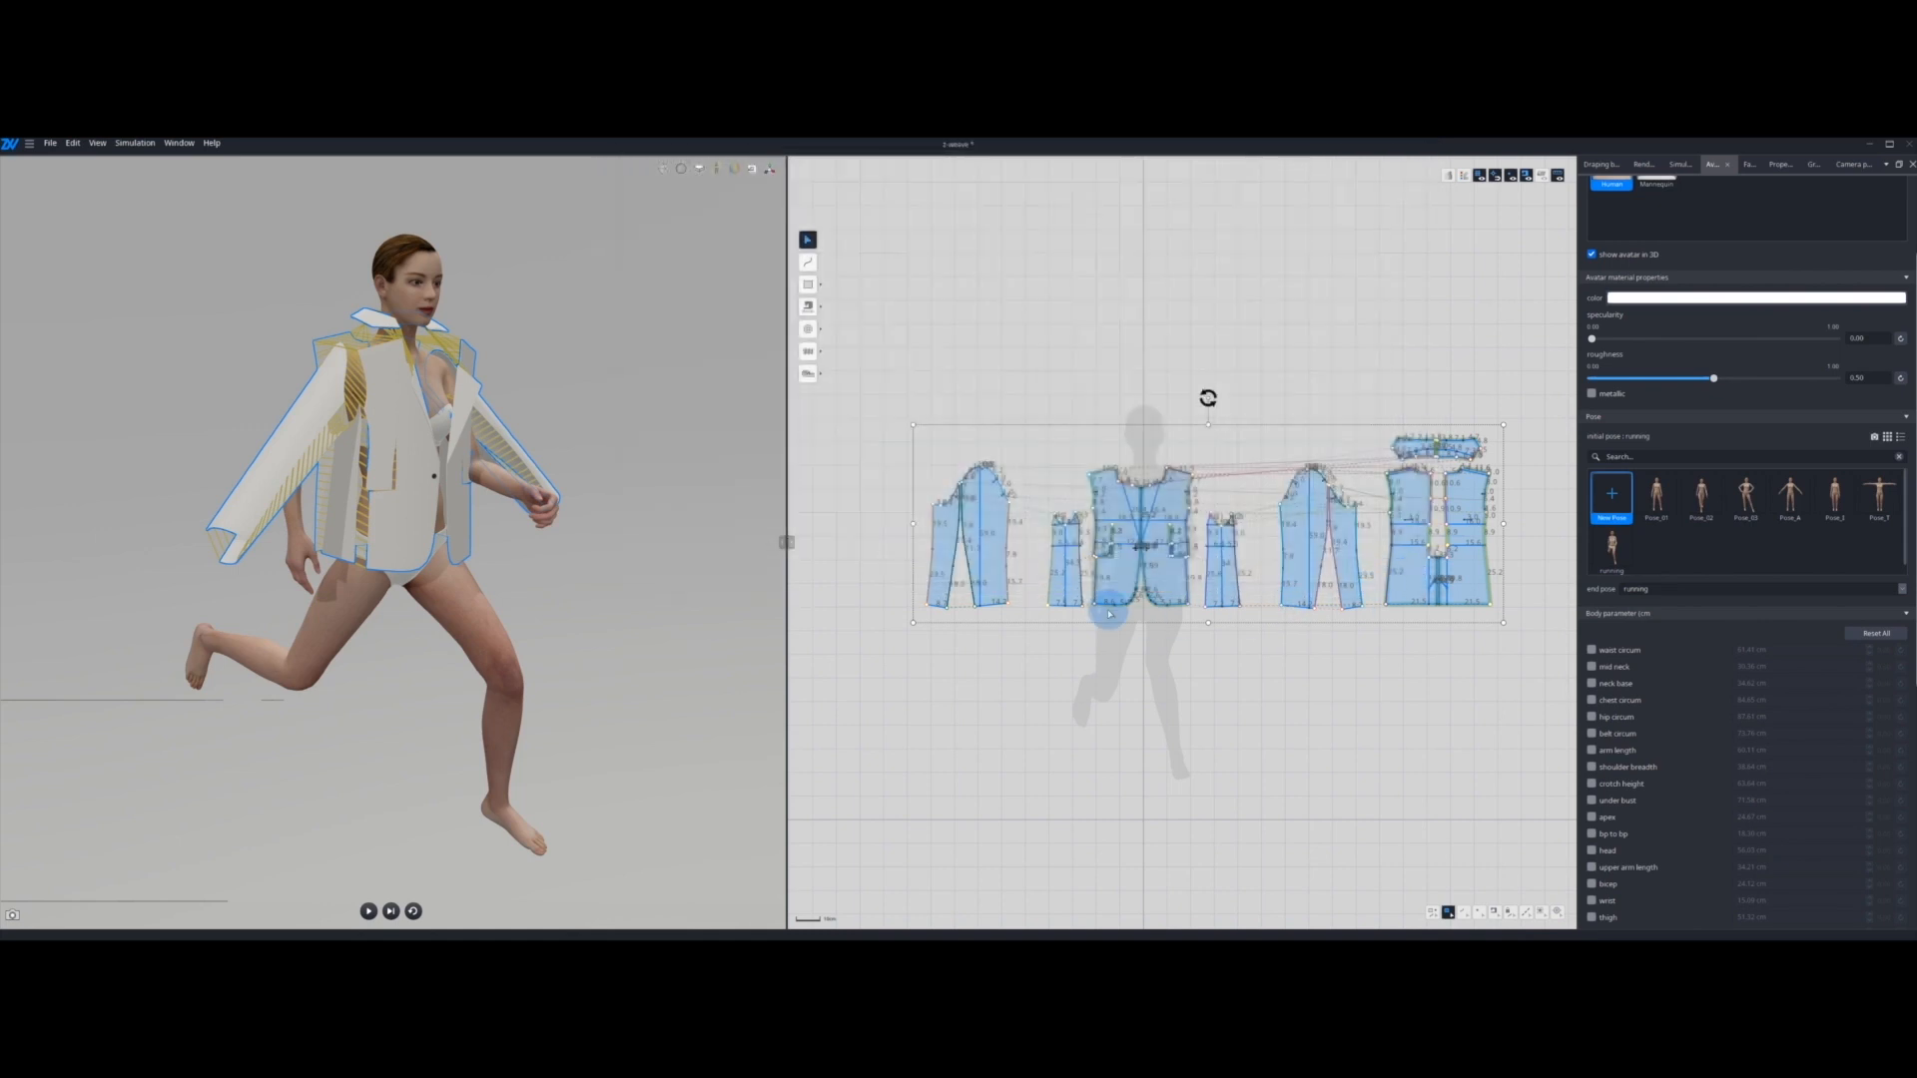
Step: Apply Pose_A as the initial pose again, deselect the jacket patterns, and view the avatar from the front
double_click(1789, 494)
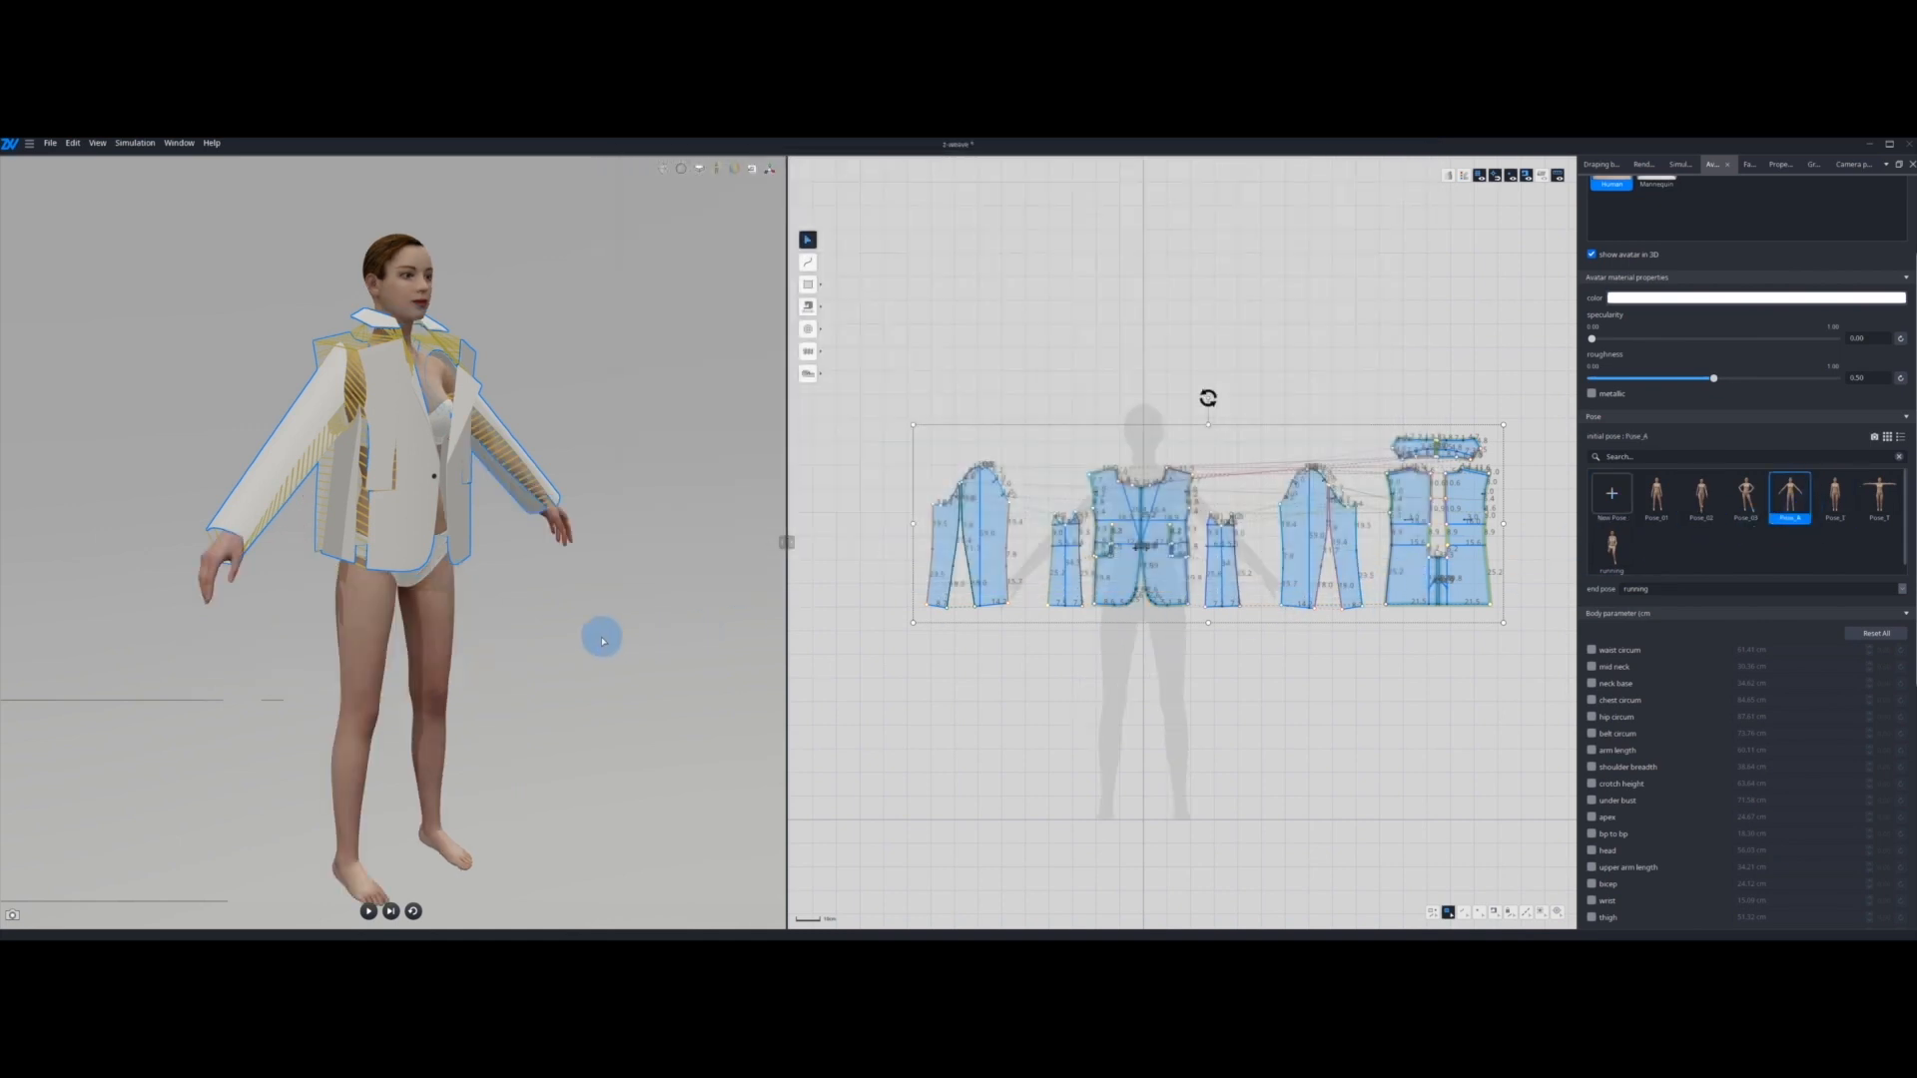
key(2)
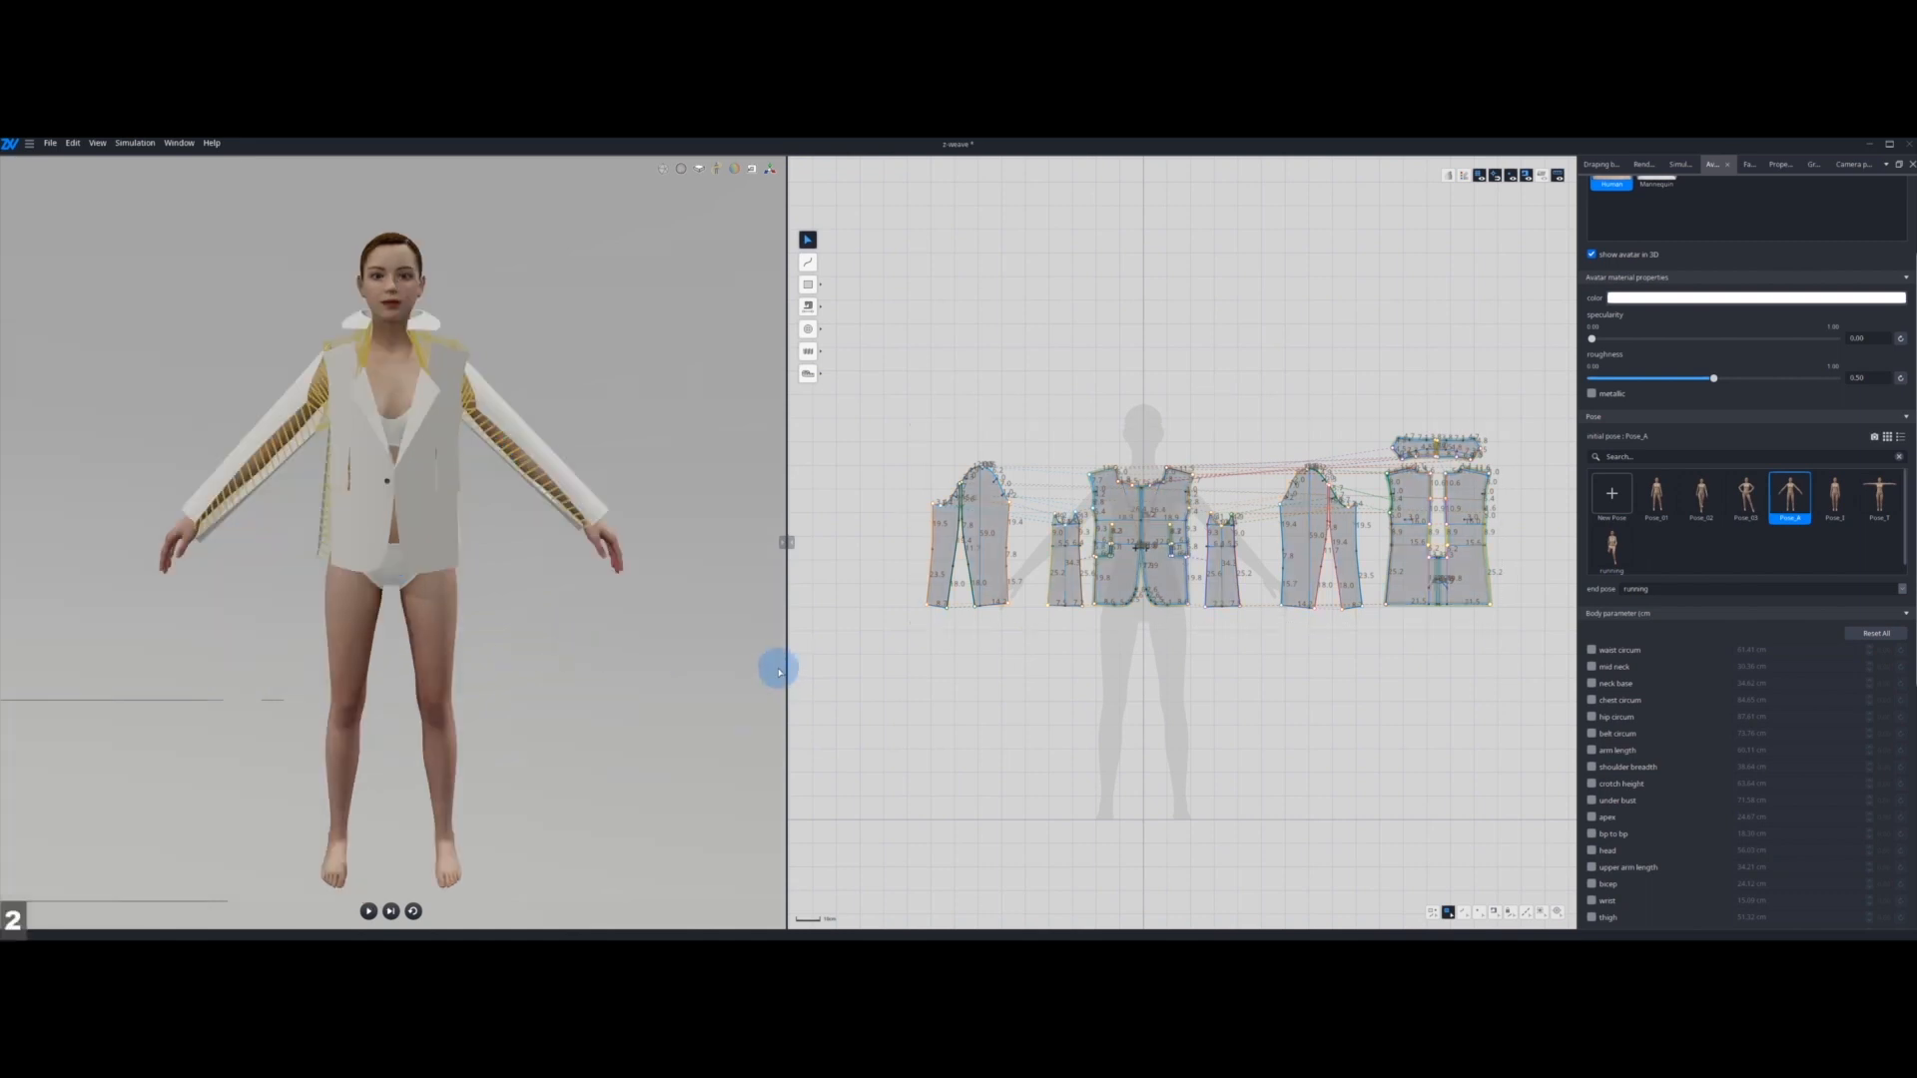